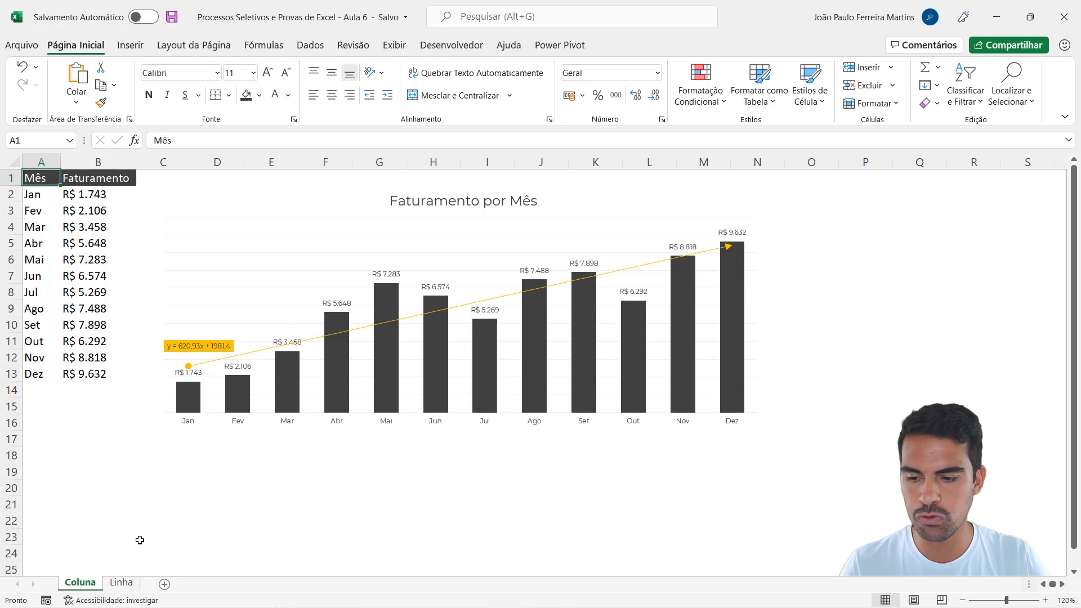
Examine the column chart on the Coluna sheet and the line chart on the Linha sheet together with their source data.
left_click(120, 584)
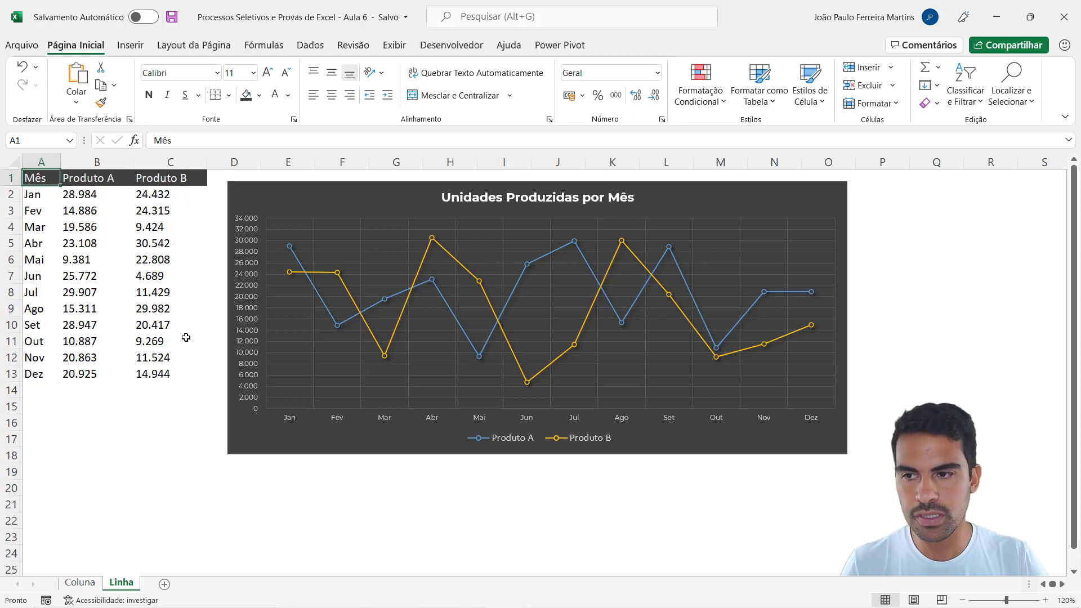
left_click(116, 186)
left_click(153, 180)
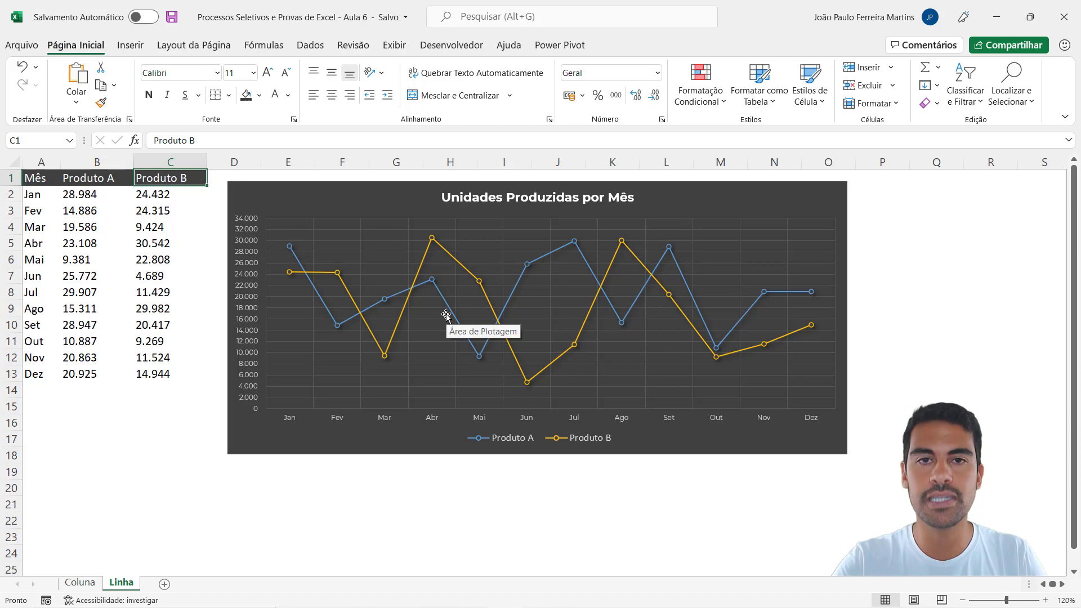
left_click(80, 583)
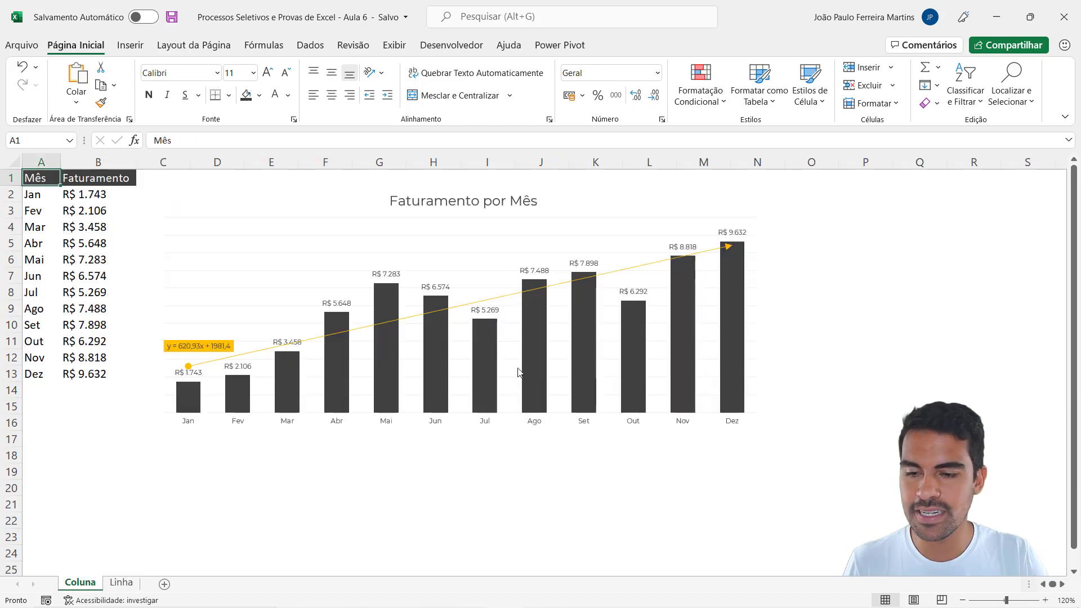
left_click(123, 583)
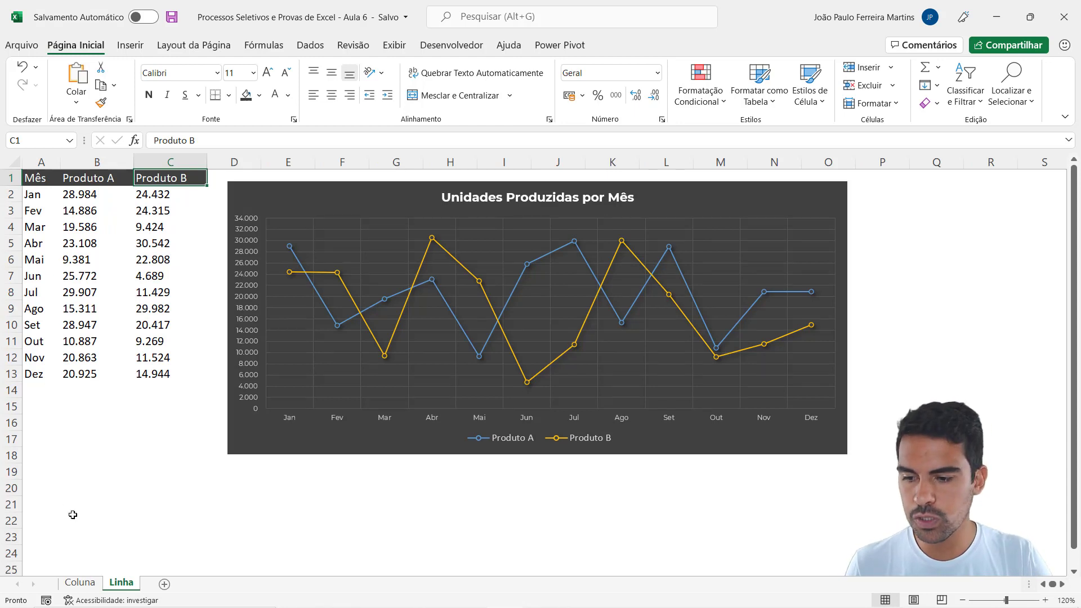
left_click(86, 585)
left_click(119, 584)
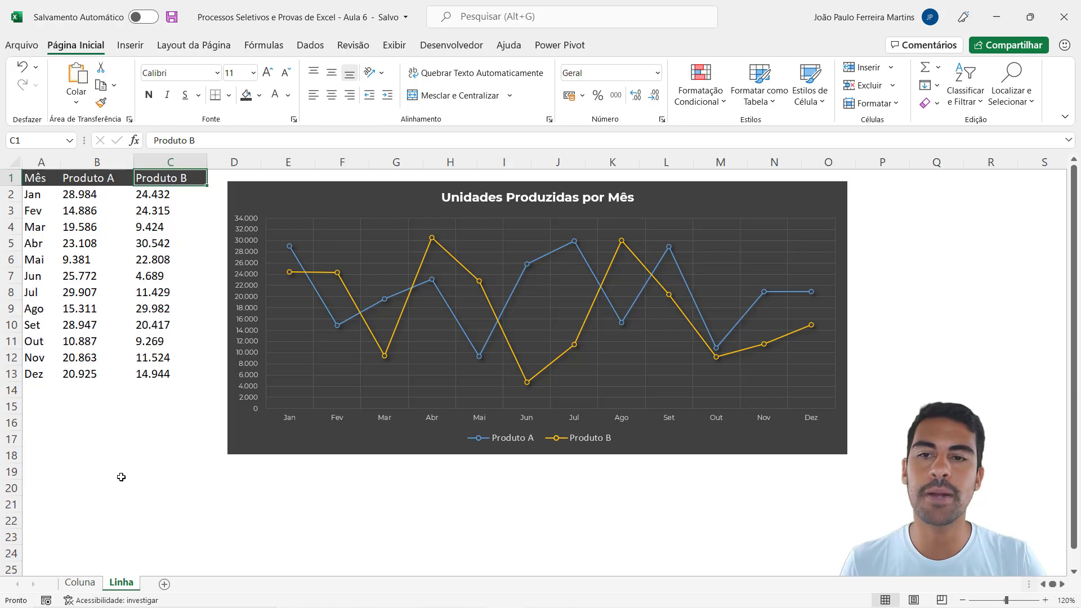
left_click(156, 374)
left_click_drag(156, 374, 37, 156)
left_click(87, 224)
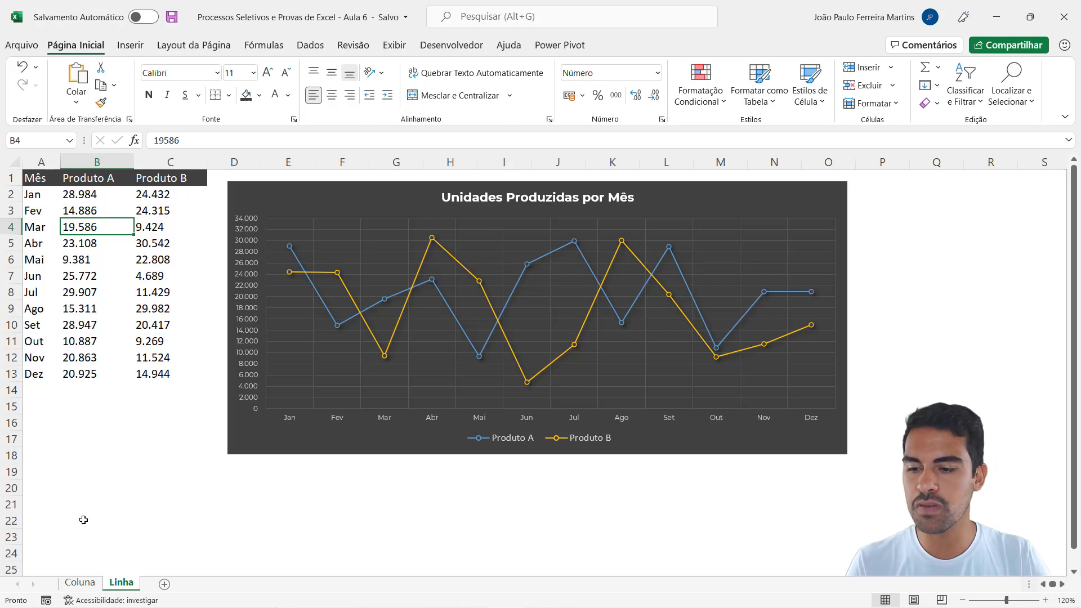
On the Coluna sheet, move the existing "Faturamento por Mês" chart down so it starts around row 14.
left_click(81, 583)
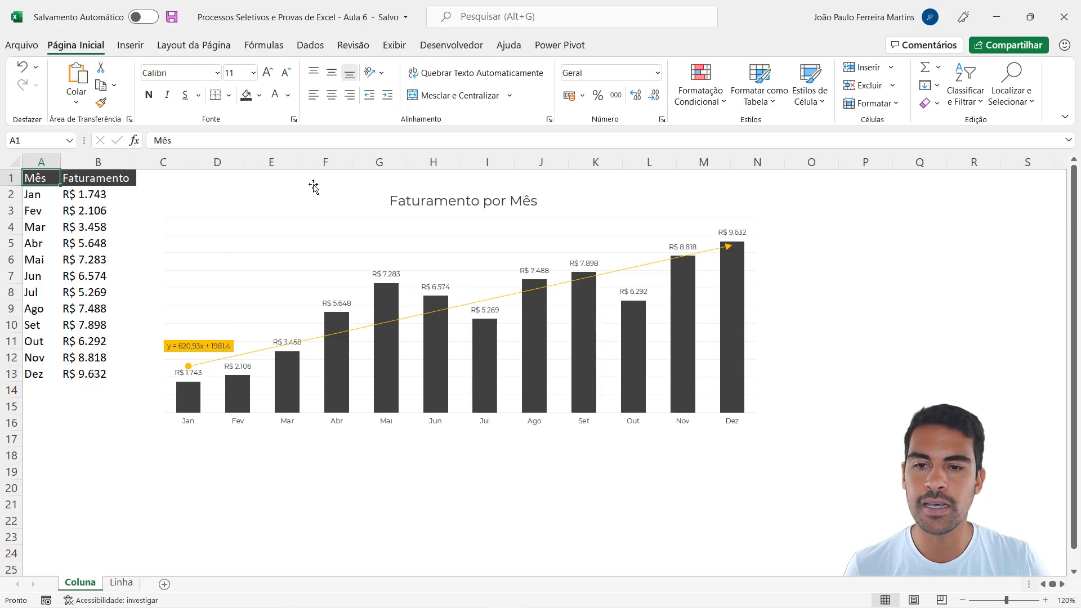
left_click(330, 194)
left_click_drag(328, 183, 324, 393)
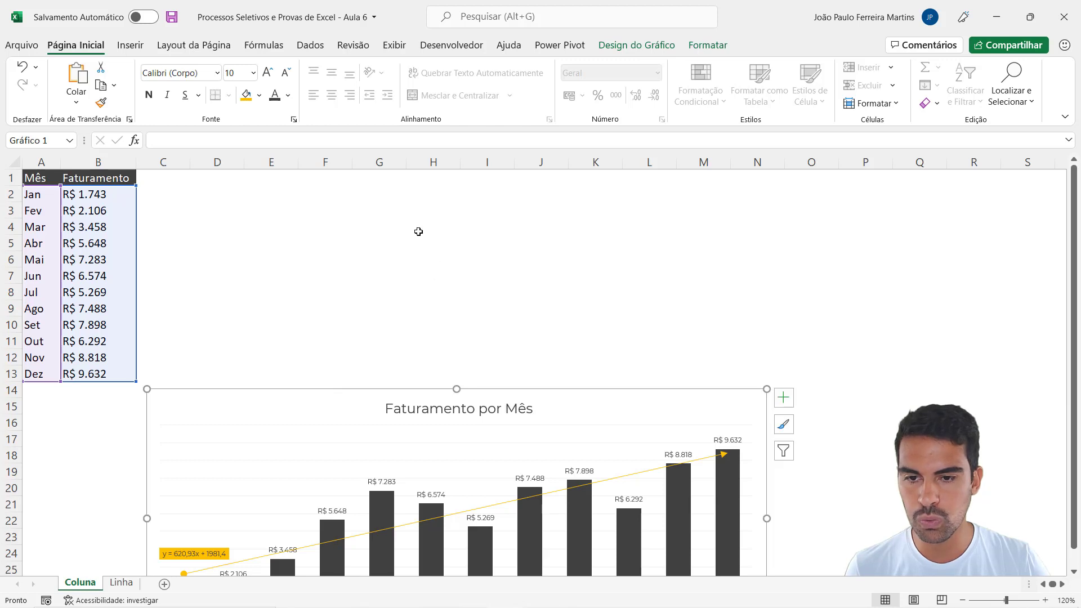
left_click(406, 250)
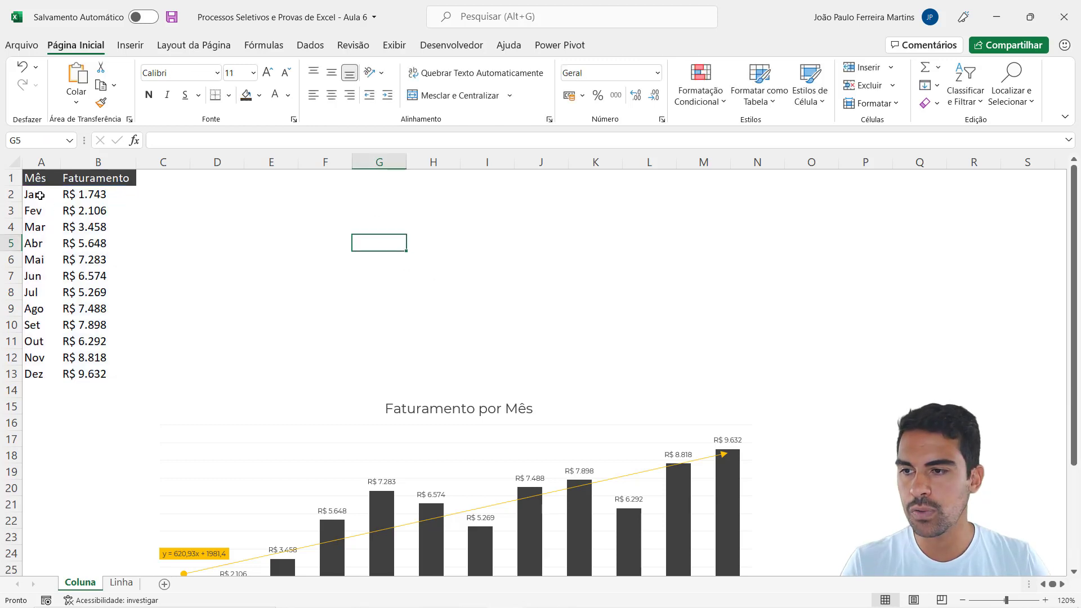
Insert a 2D clustered column chart from A2:B13 and place it beside the data table, widened to span columns C to M.
left_click_drag(35, 194, 35, 375)
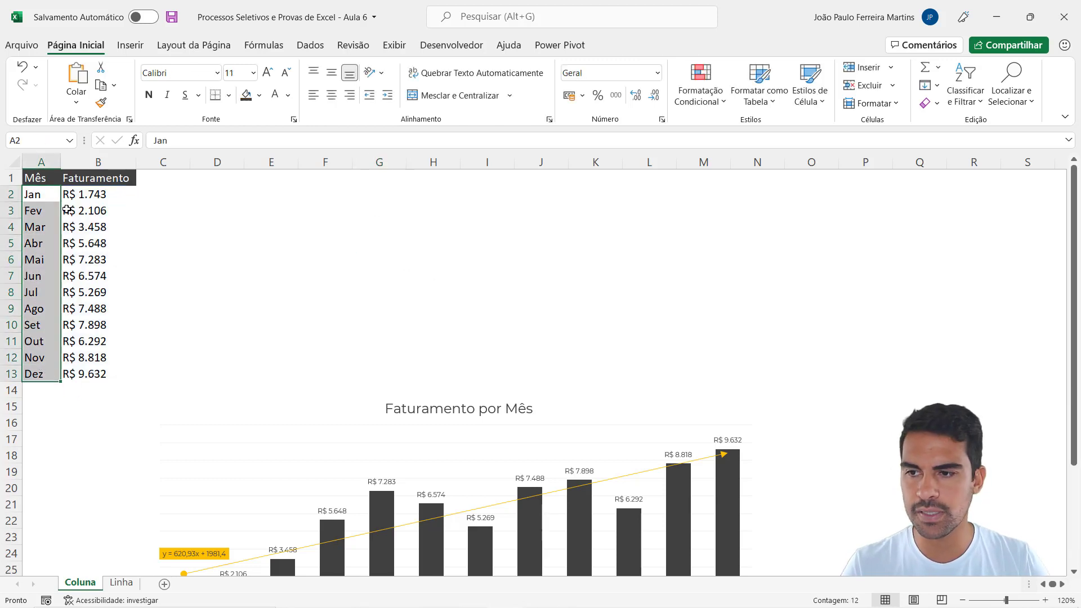
left_click_drag(88, 198, 103, 373)
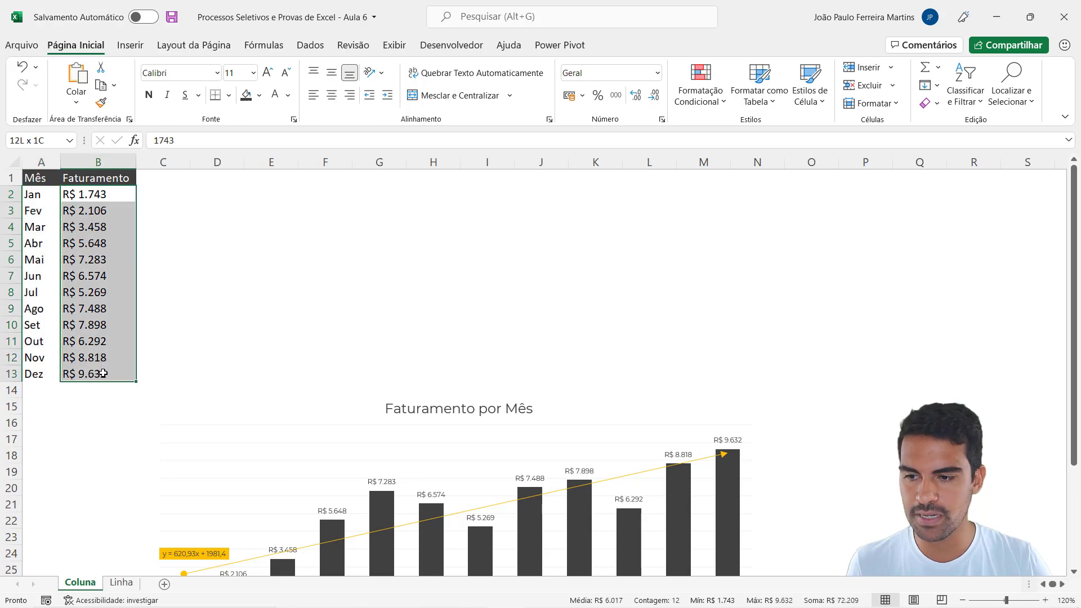
left_click(100, 309)
left_click(388, 224)
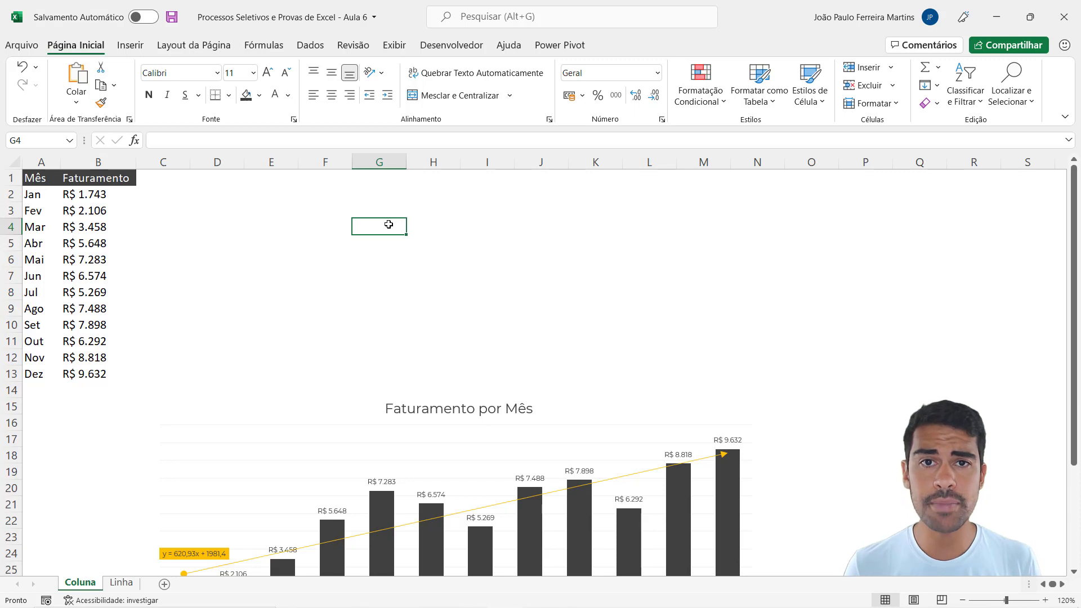
left_click_drag(28, 198, 93, 375)
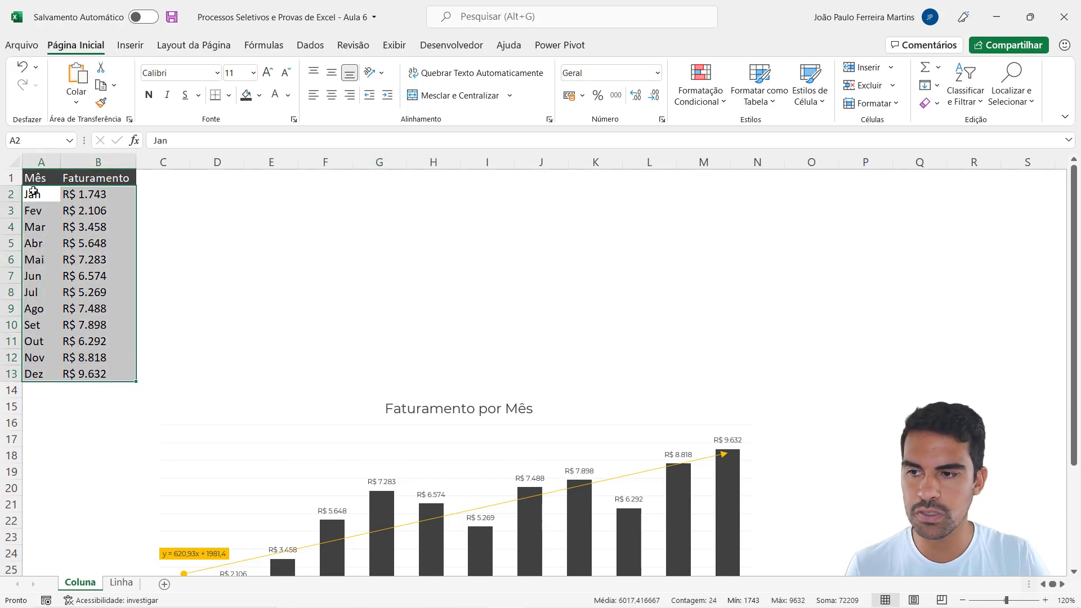
left_click_drag(34, 194, 95, 374)
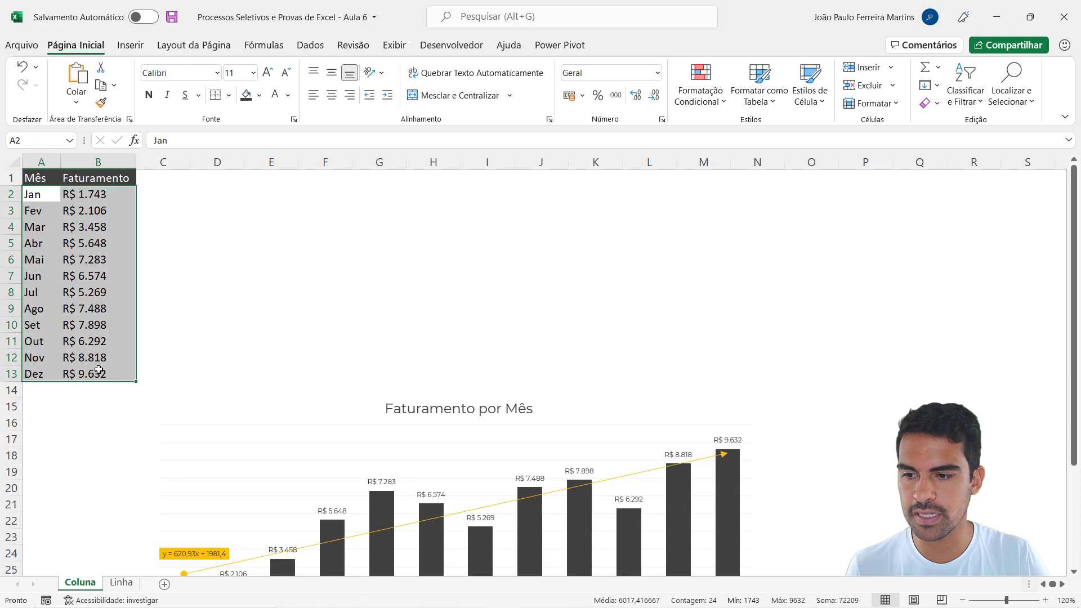
left_click(131, 47)
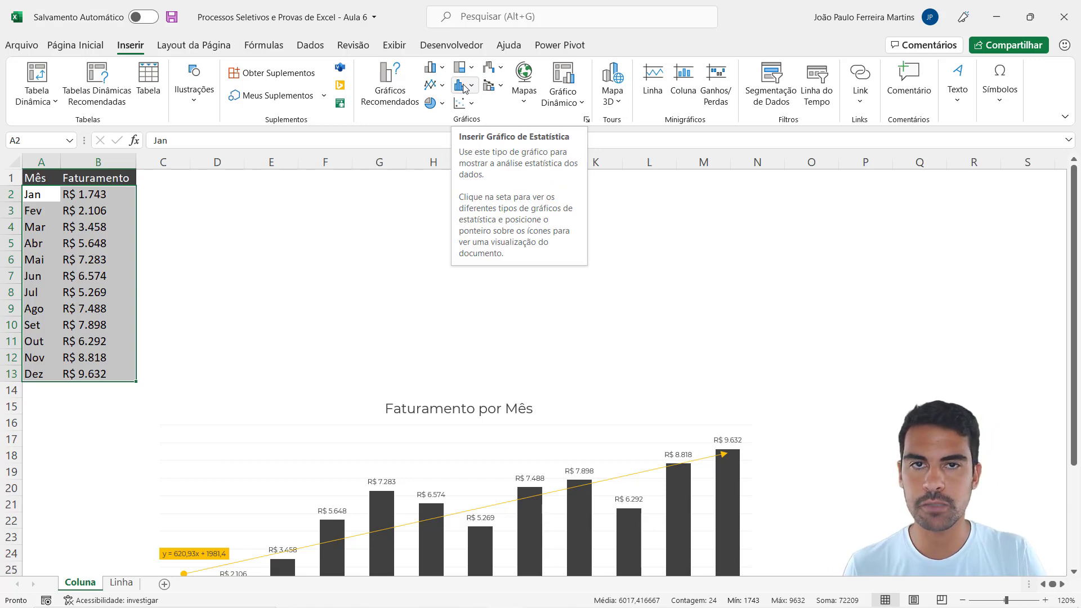
left_click(437, 68)
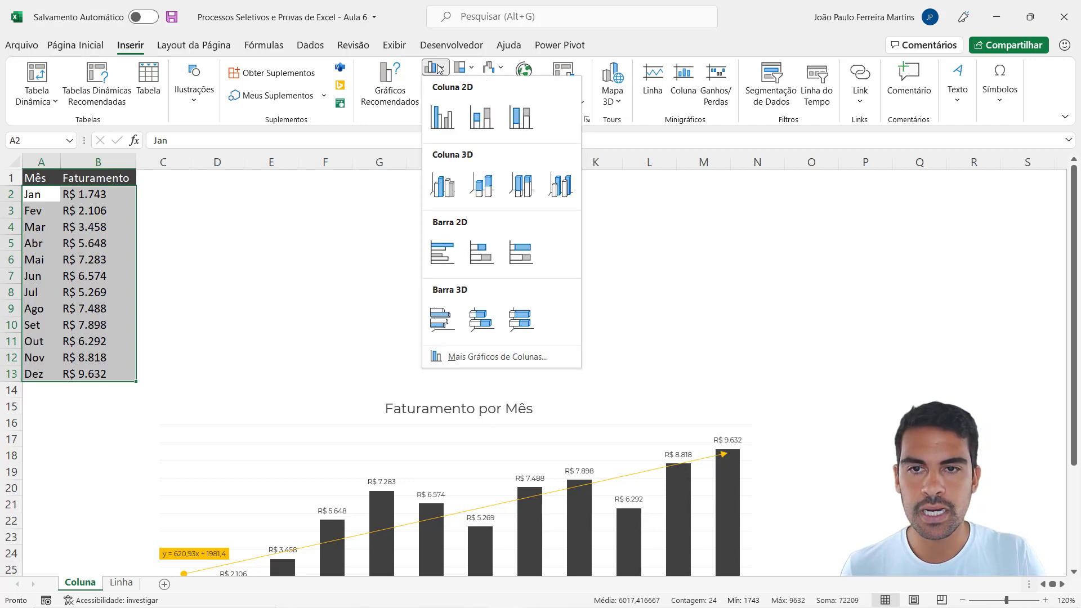
left_click(449, 117)
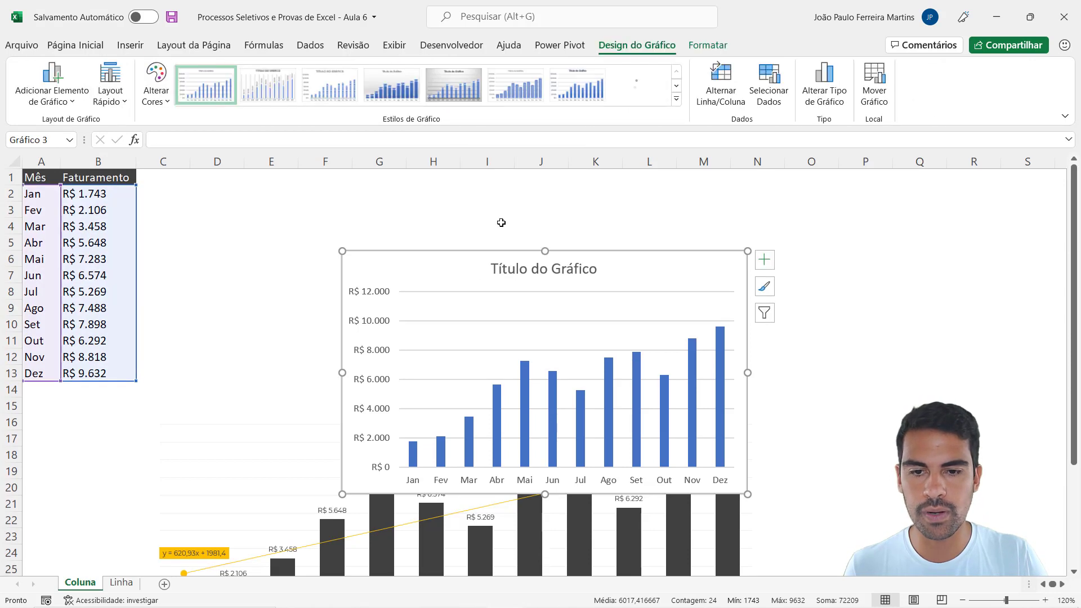
left_click_drag(471, 252, 270, 179)
left_click_drag(567, 302, 736, 304)
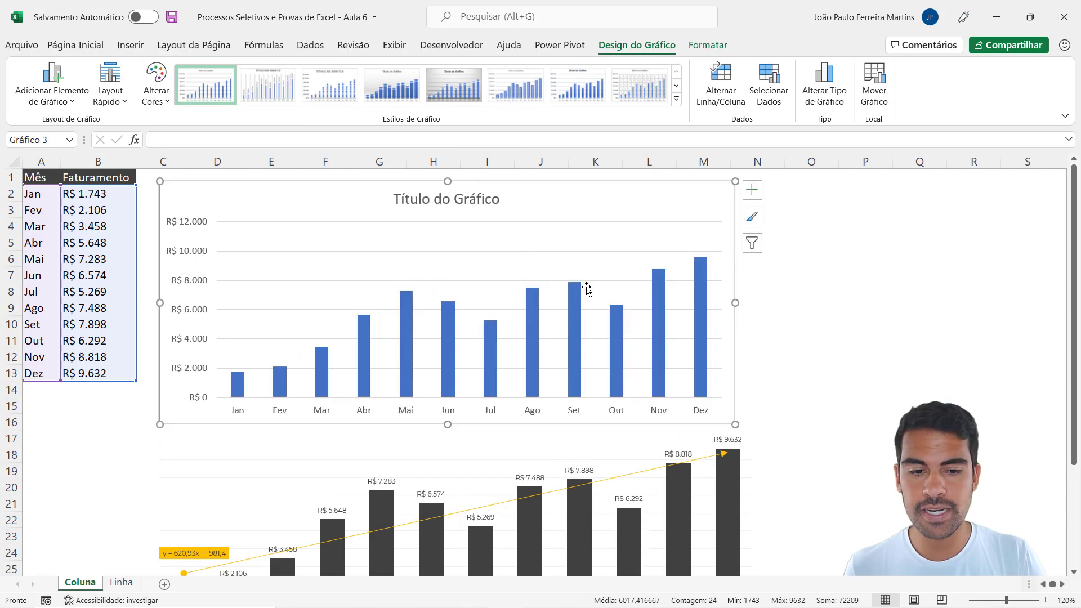
Delete the old "Faturamento por Mês" chart with dark columns below the new chart.
left_click(963, 600)
left_click(962, 600)
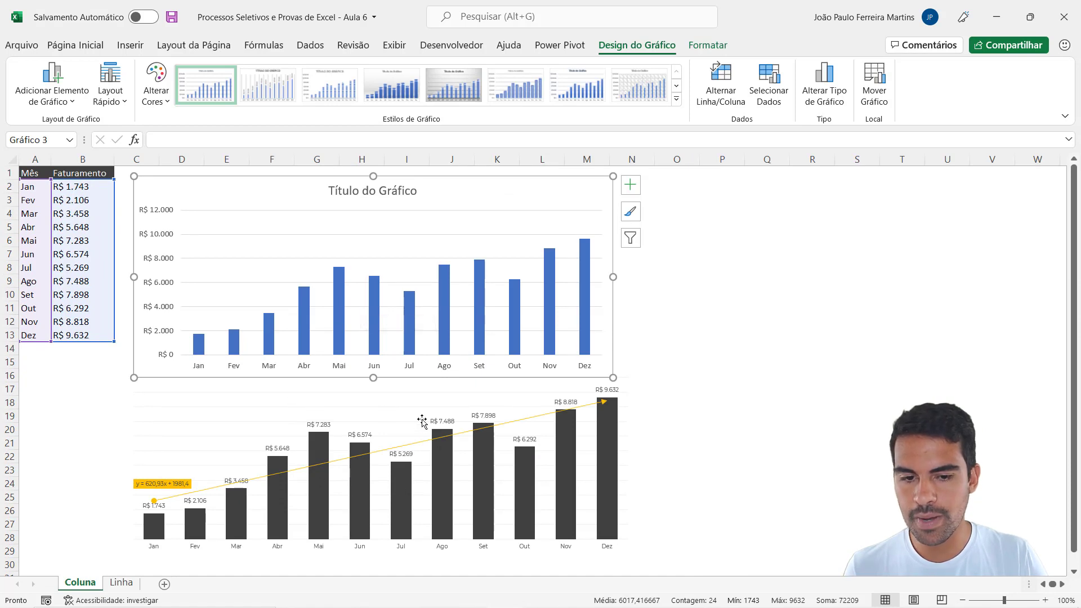
scroll(425, 428, "down", 1)
left_click(296, 371)
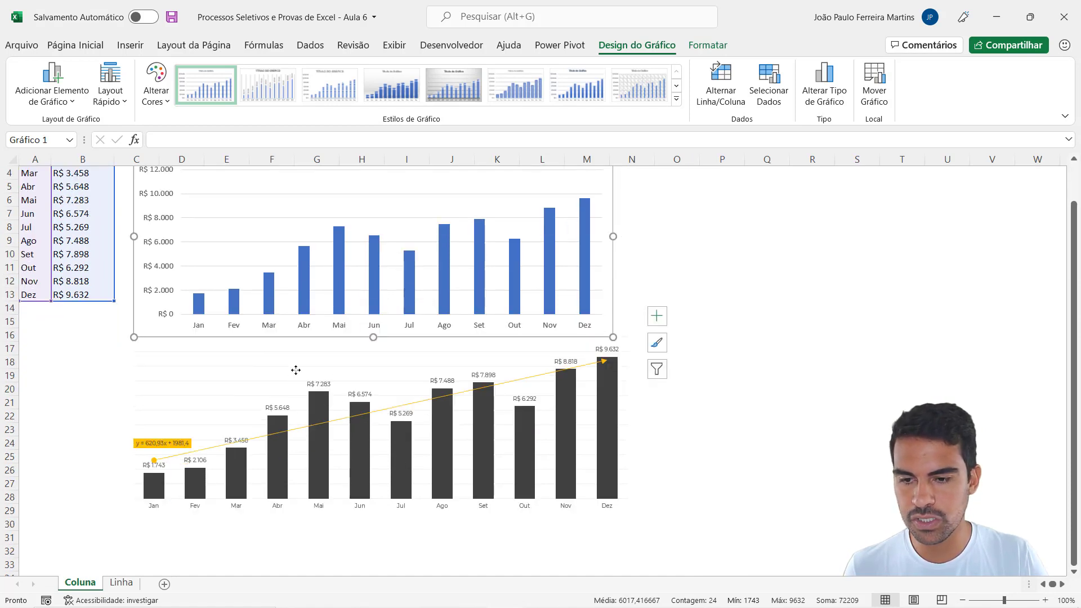
left_click(288, 307)
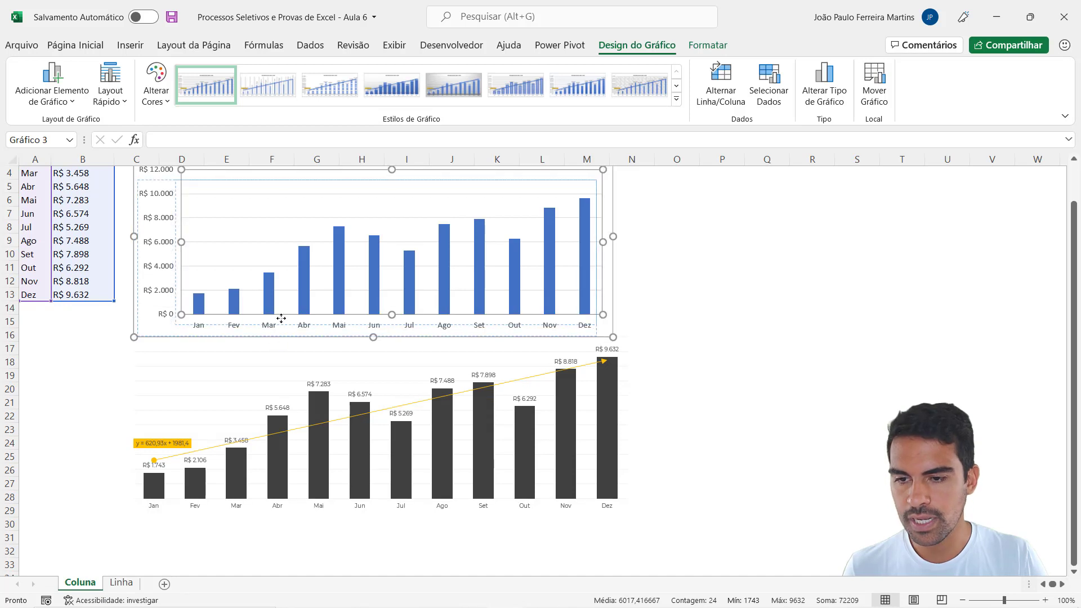
left_click(575, 507)
left_click_drag(573, 523, 571, 554)
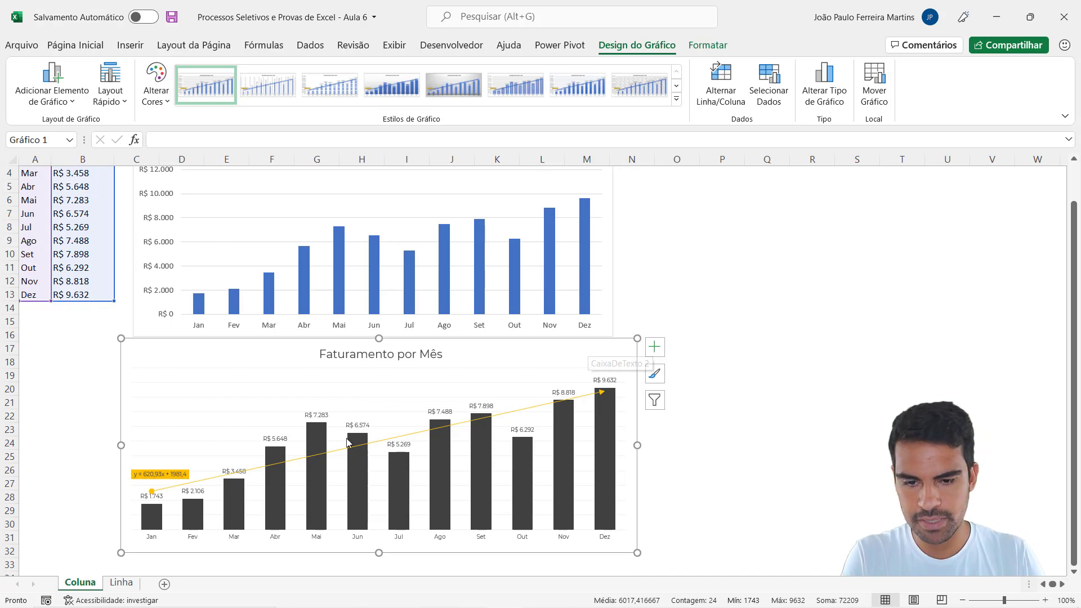
key("Delete")
scroll(343, 341, "up", 1)
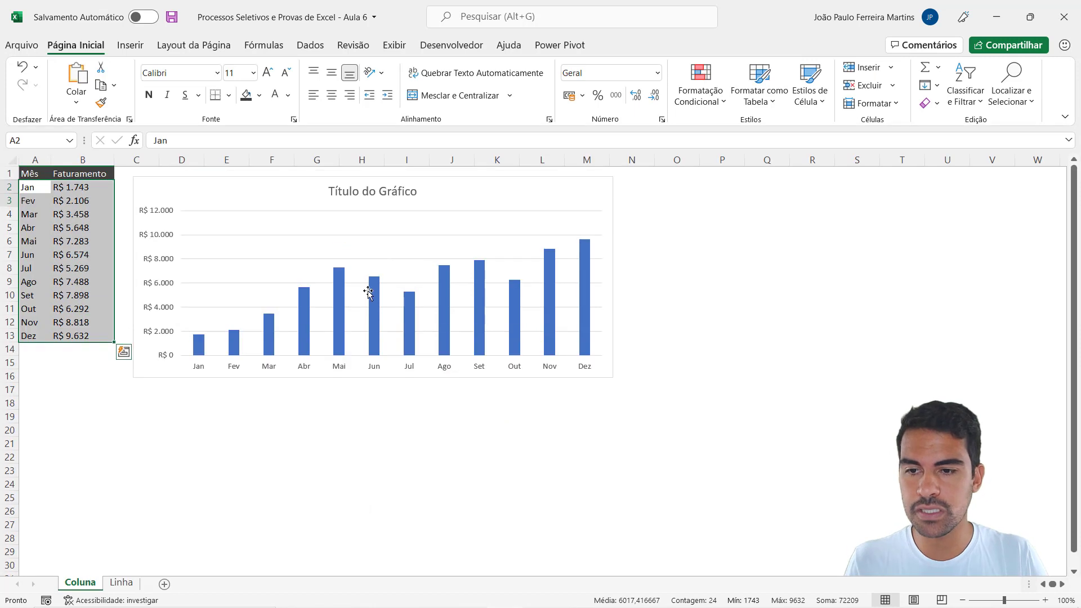
left_click(106, 238)
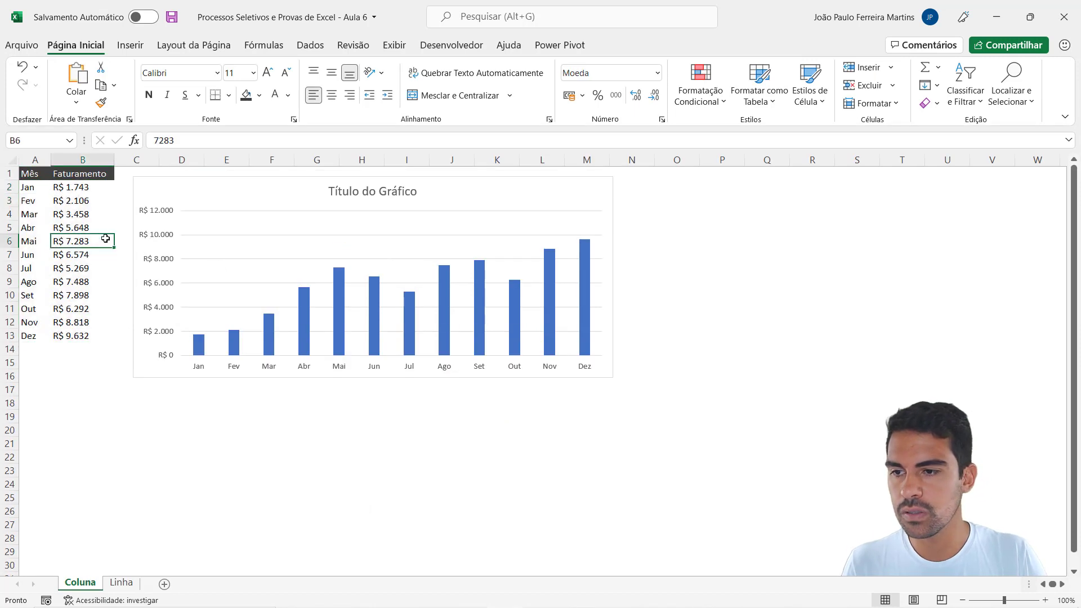
left_click(1045, 600)
left_click(1045, 600)
Remove the title and the horizontal gridlines from the new column chart.
mouse_move(404, 349)
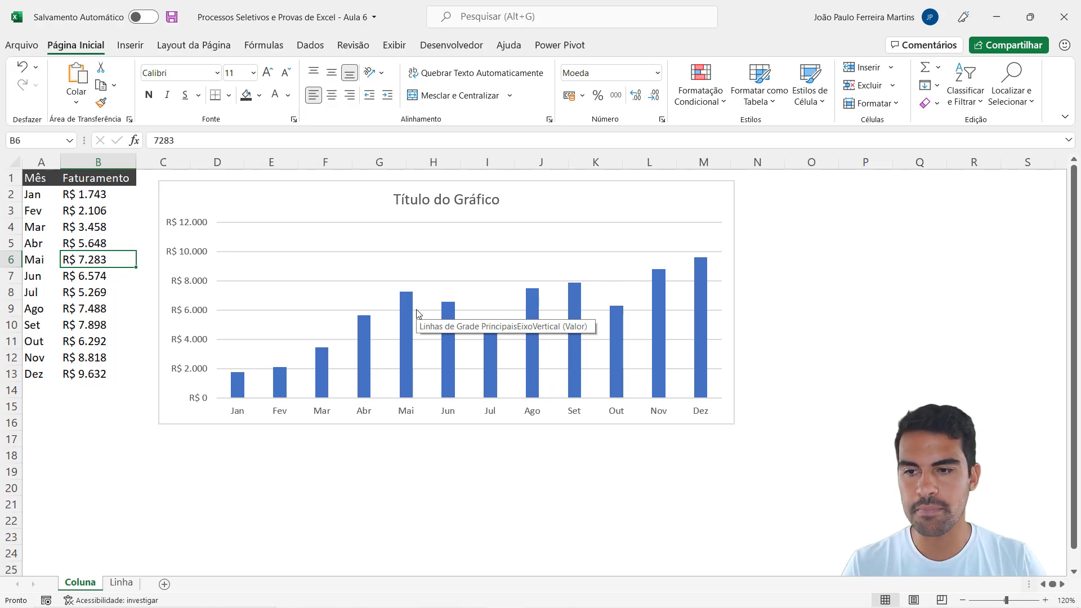
left_click(428, 199)
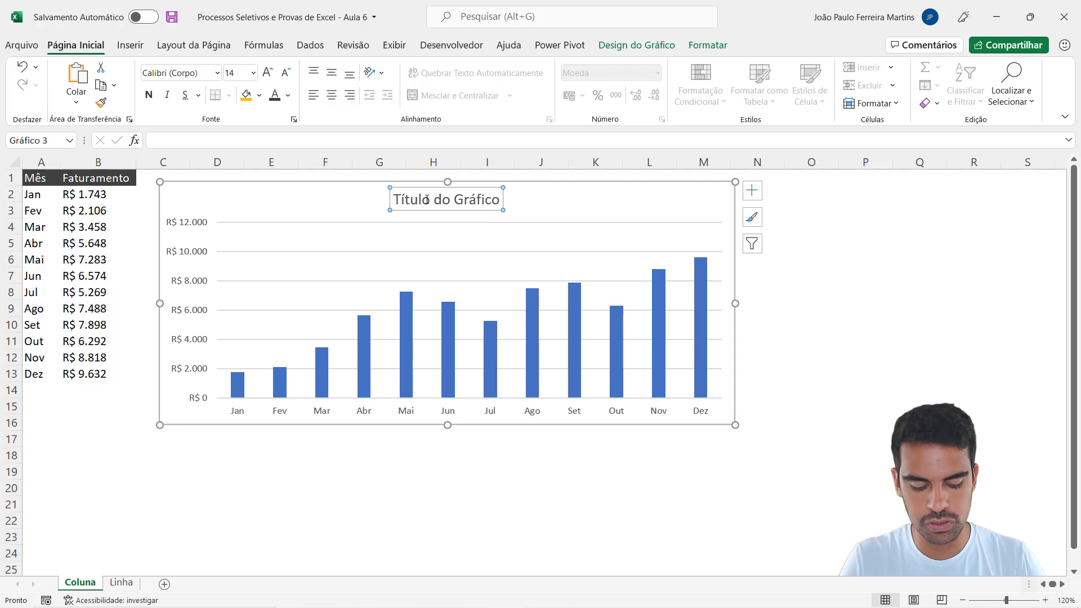
key("Delete")
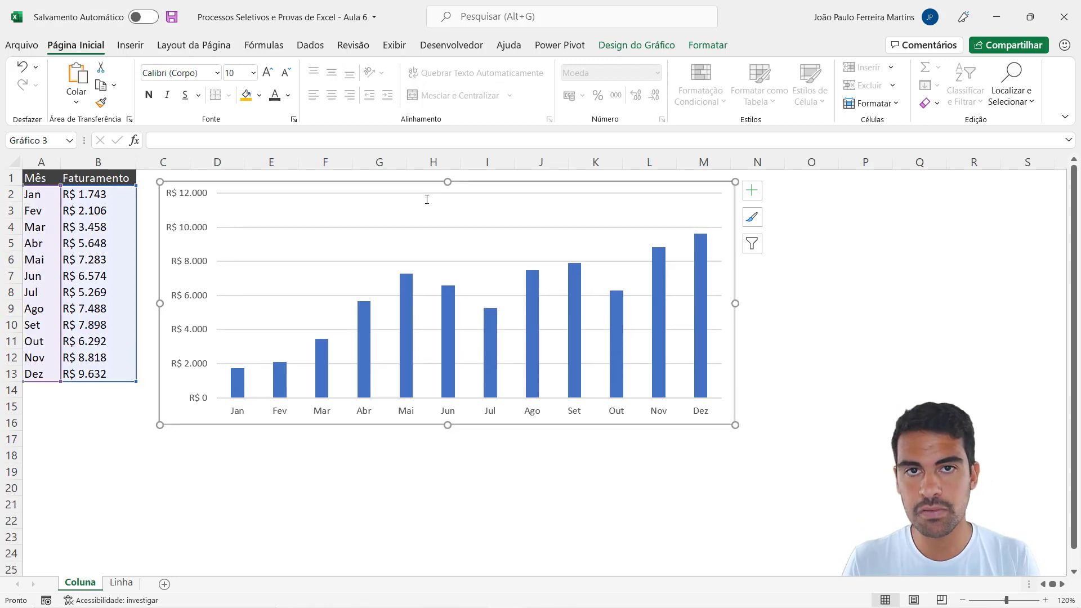
left_click(363, 228)
key("Delete")
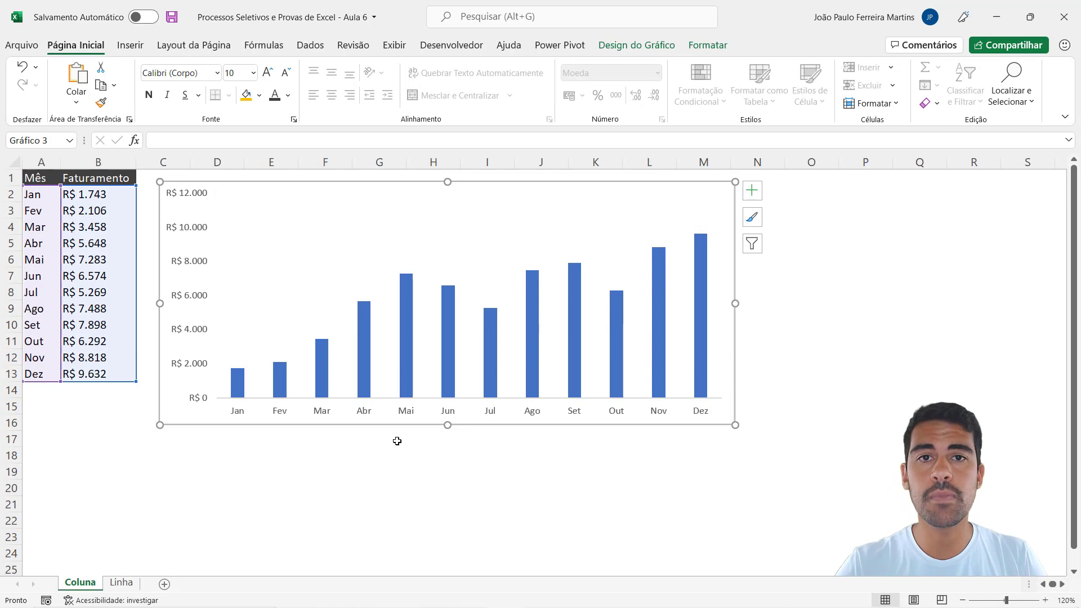
left_click(439, 473)
Add data labels (Rótulos de Dados) to the columns of the chart.
left_click(389, 422)
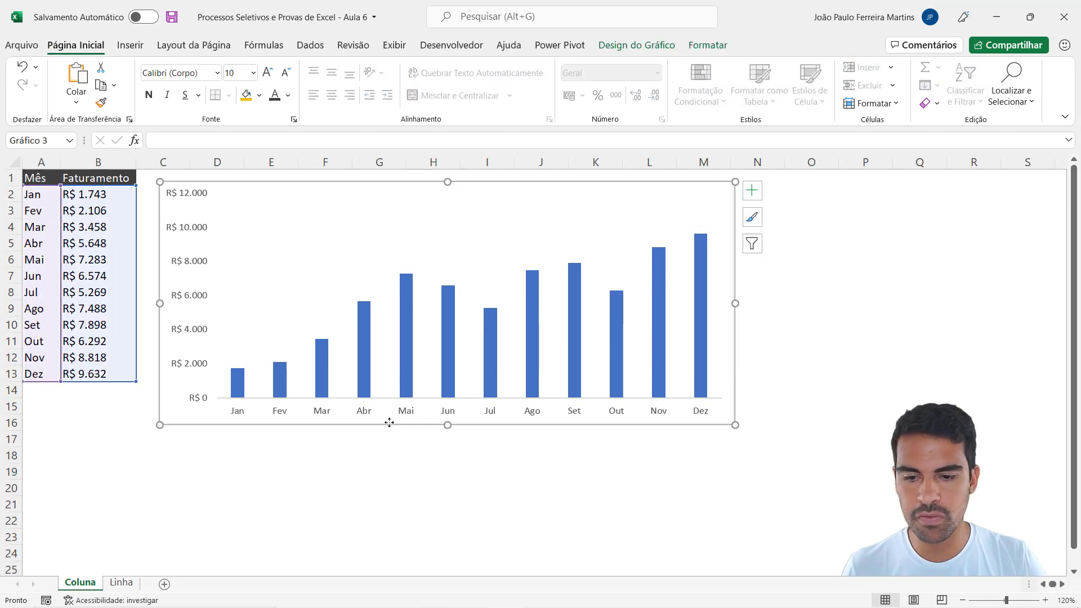
left_click(753, 192)
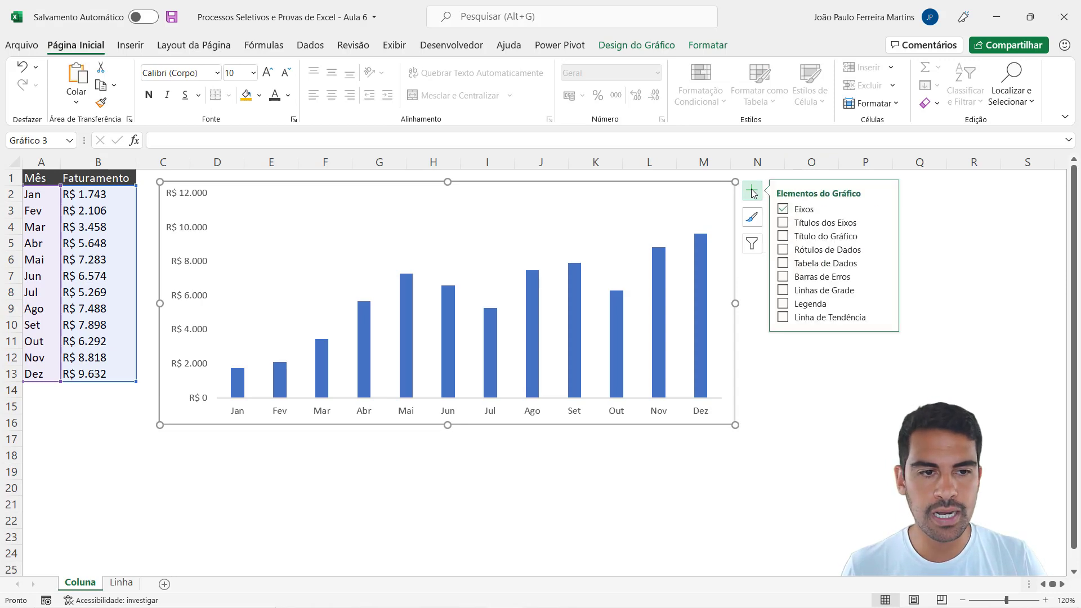
left_click(826, 222)
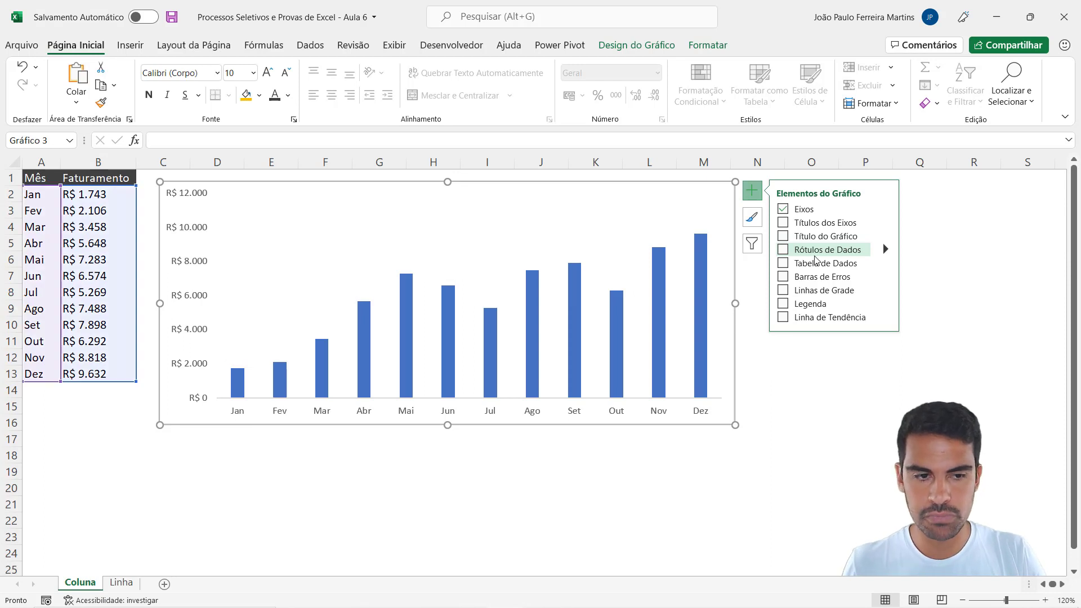
left_click(783, 250)
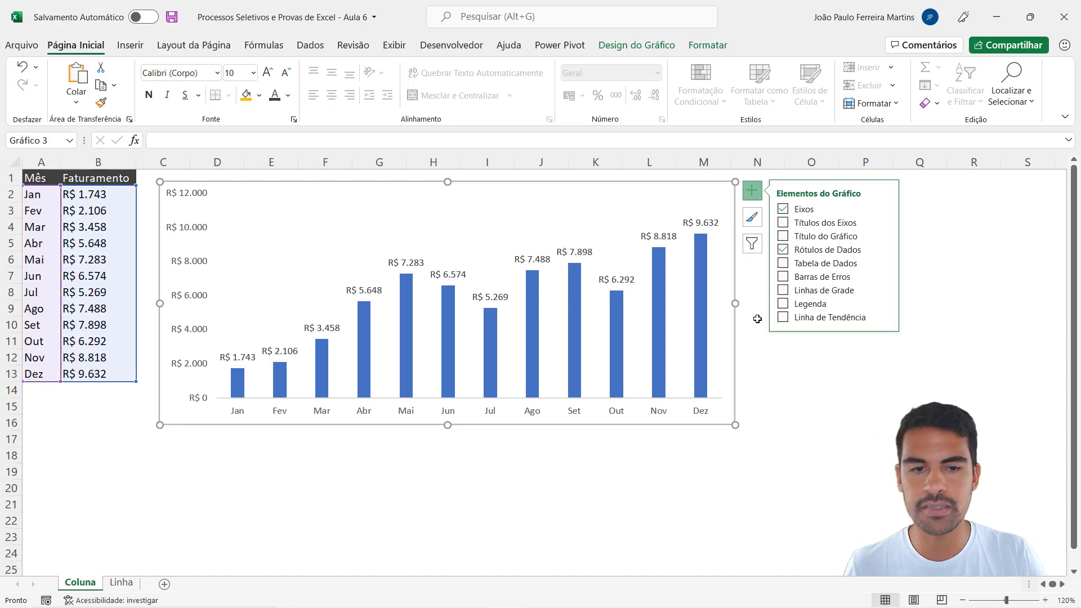
left_click(886, 250)
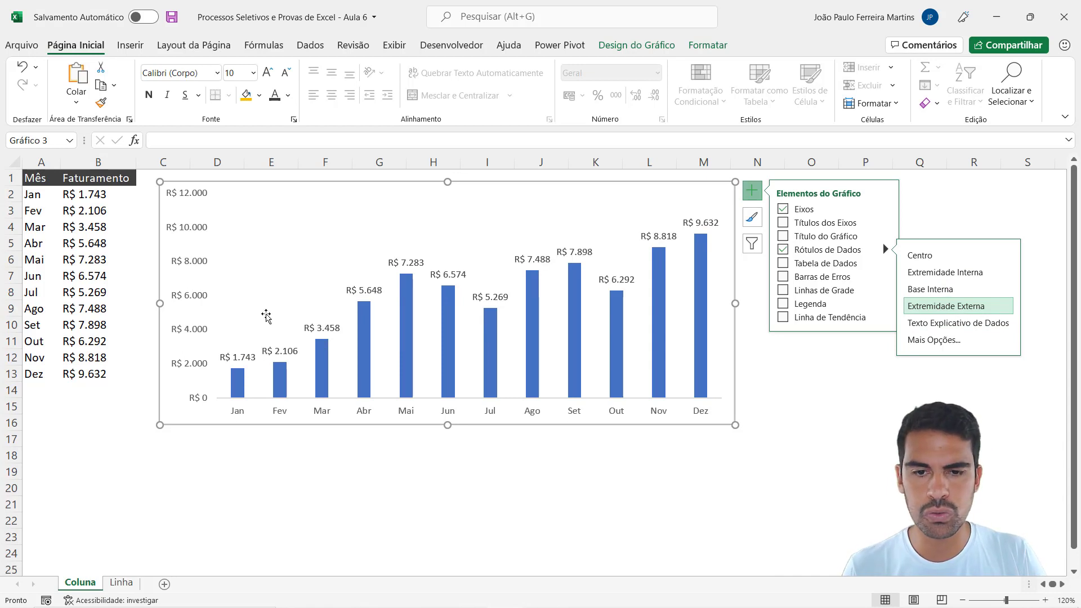
left_click(263, 449)
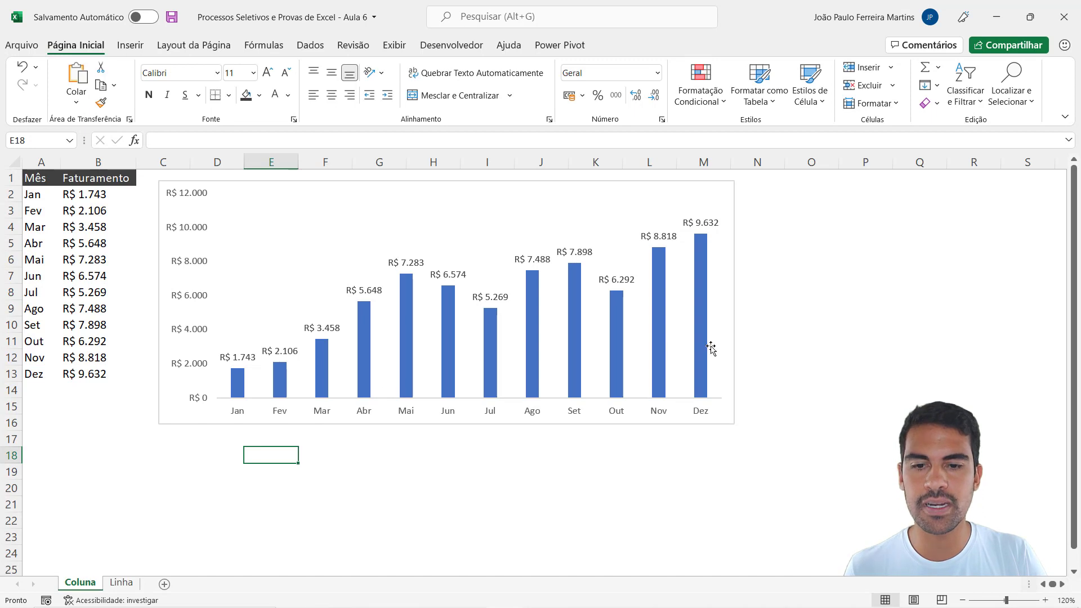
left_click(733, 307)
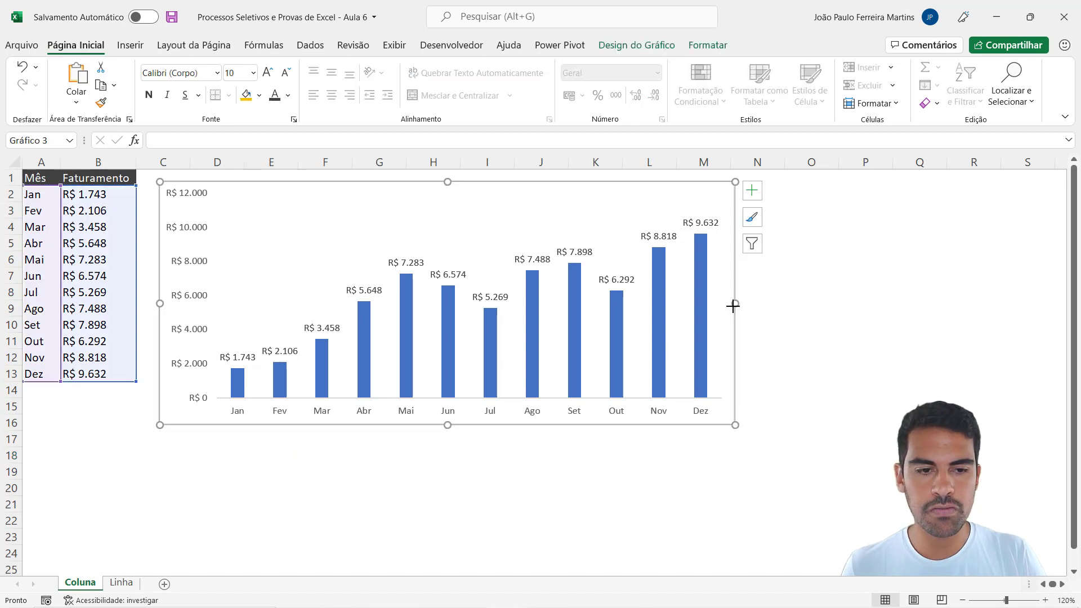
Widen the column chart to the right so it spans columns C to P.
left_click(671, 457)
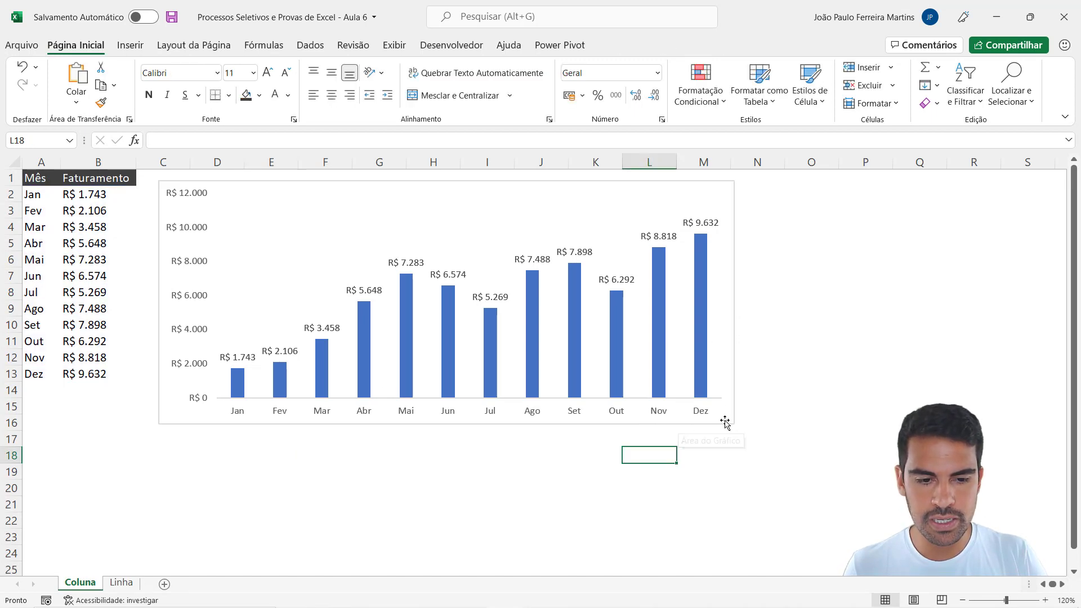
left_click(650, 182)
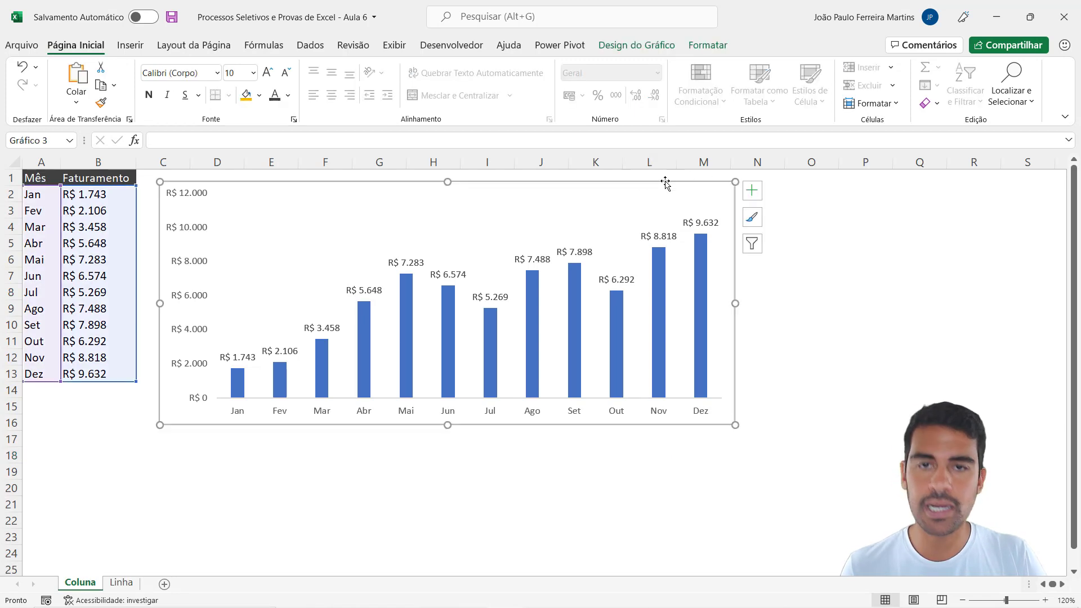
left_click_drag(736, 303, 850, 297)
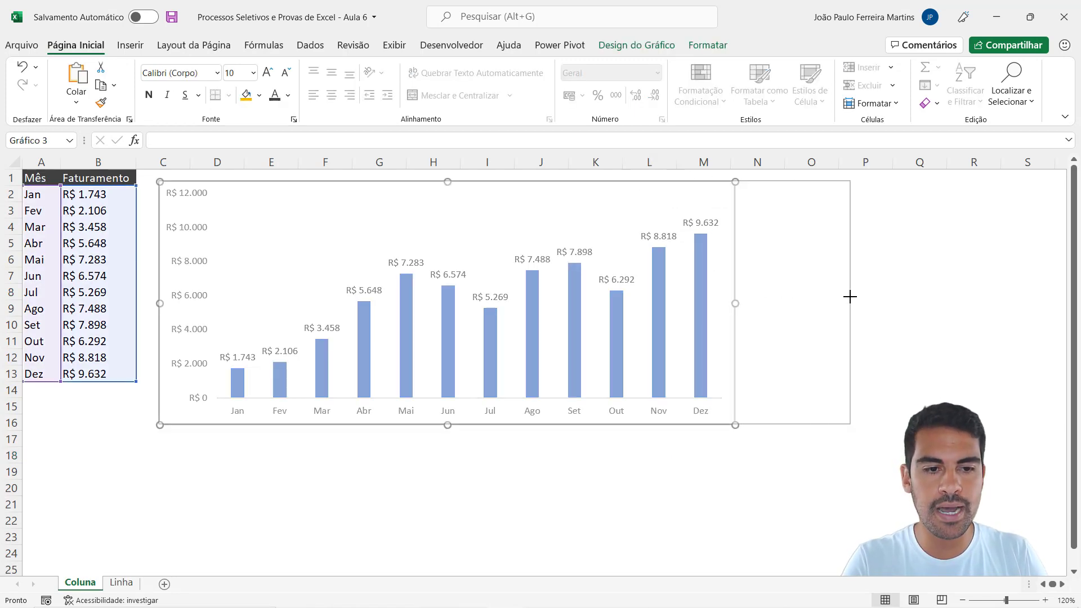
left_click_drag(851, 425, 893, 425)
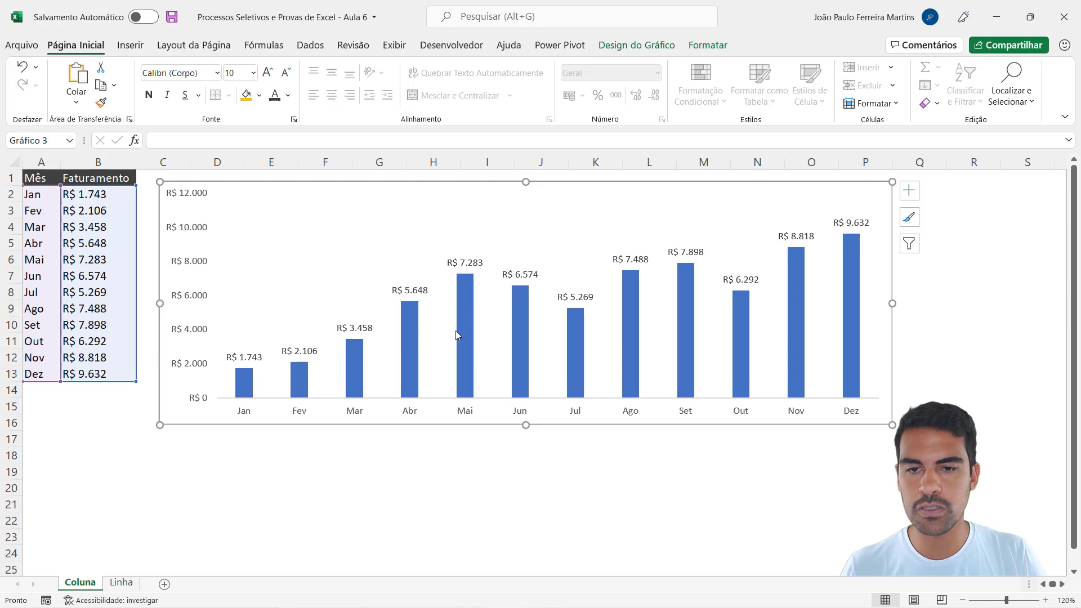
left_click(322, 483)
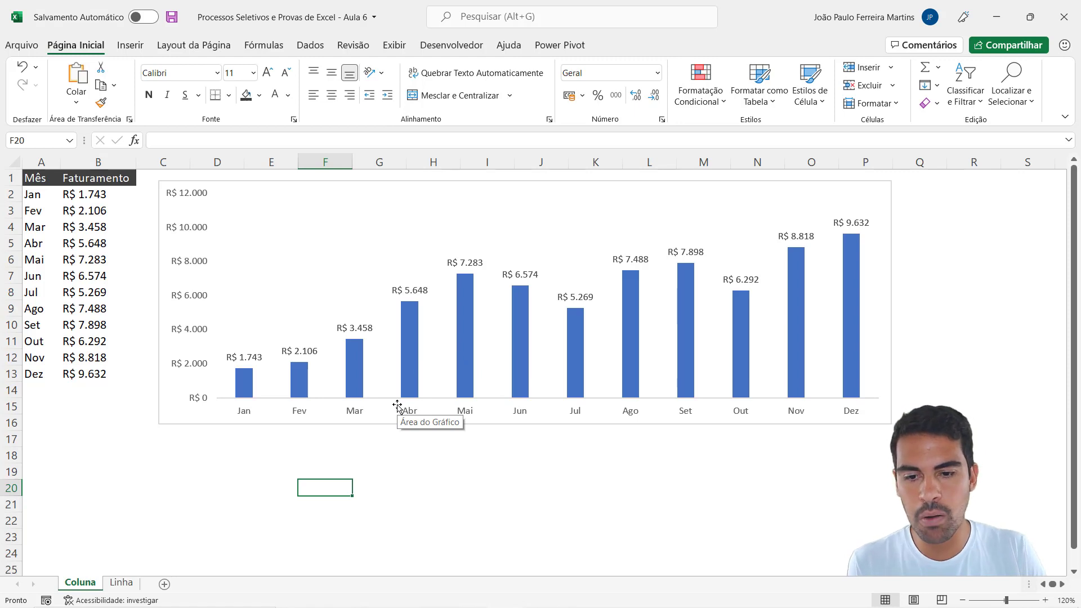
Set the gap width (Largura do Espaçamento) of the column data series to 100%.
mouse_move(414, 398)
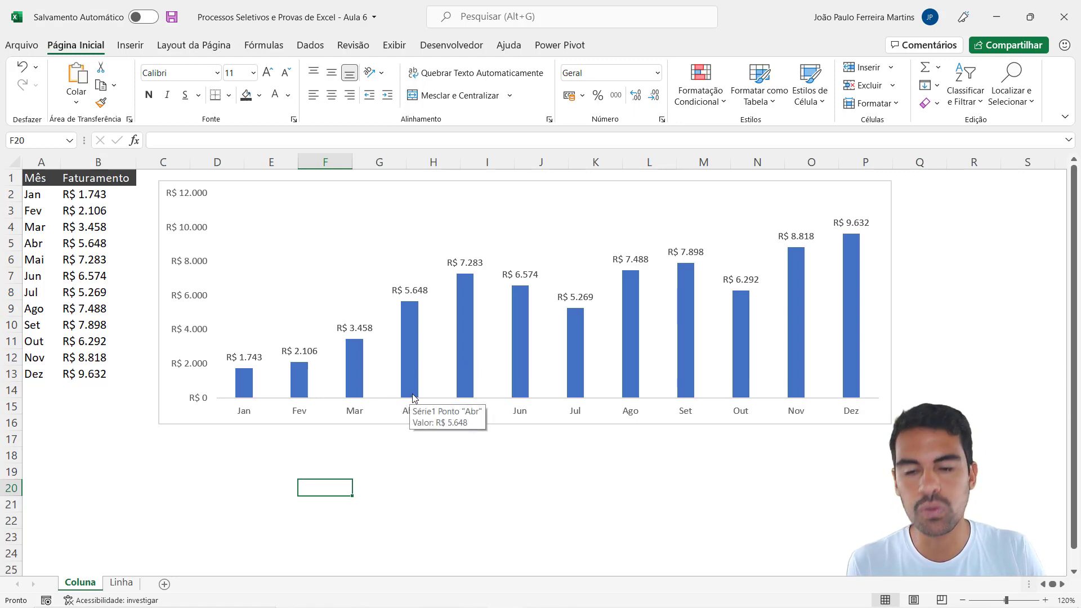
right_click(410, 342)
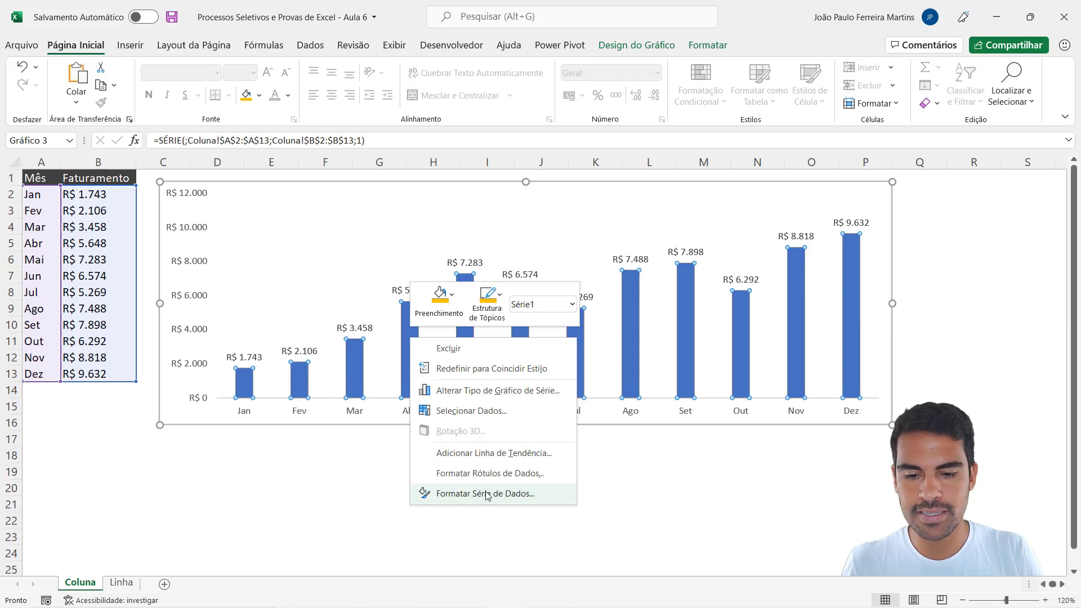
right_click(355, 362)
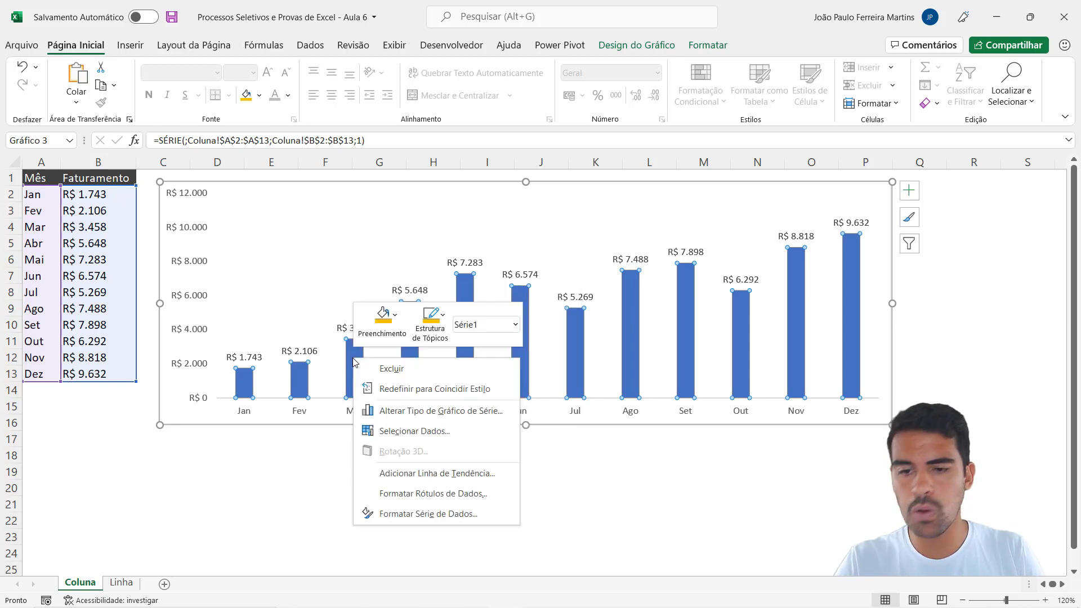
left_click(416, 516)
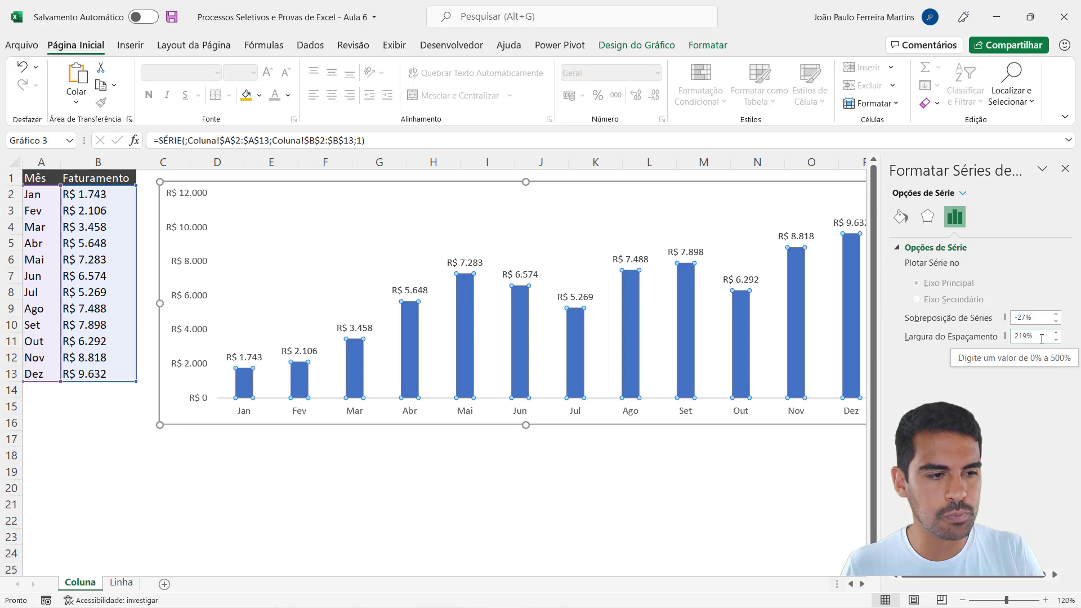
left_click(985, 335)
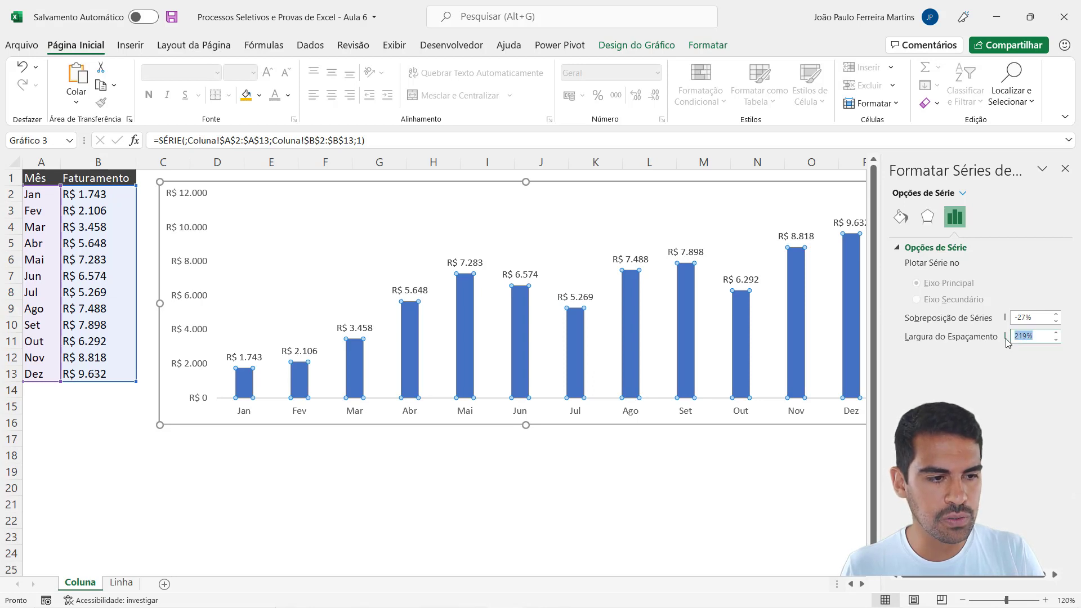
key("Return")
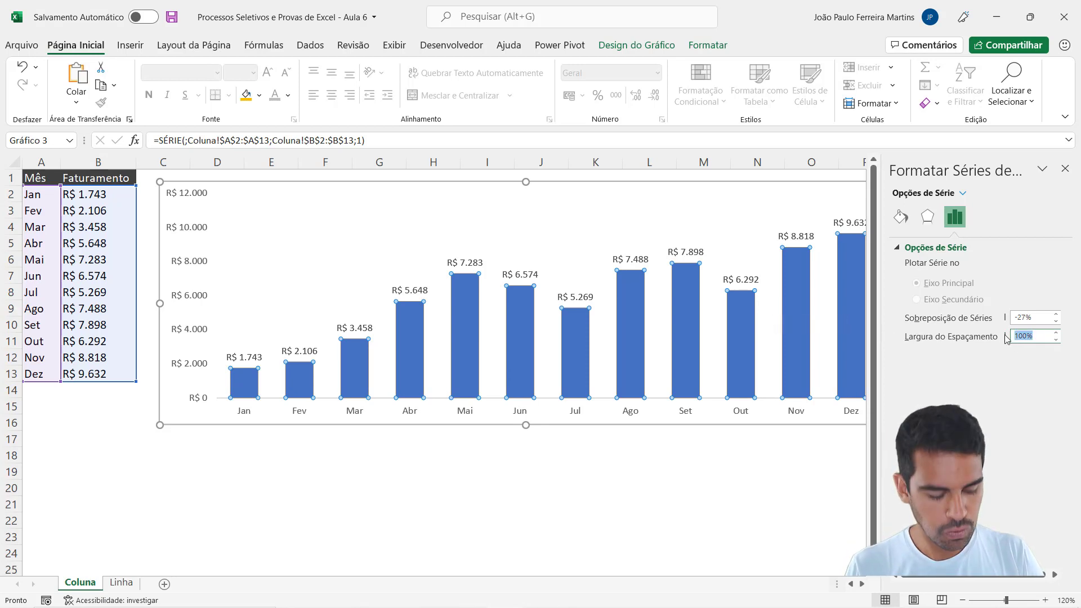
Try gap widths of 0% and 500% on the column data series.
key("Return")
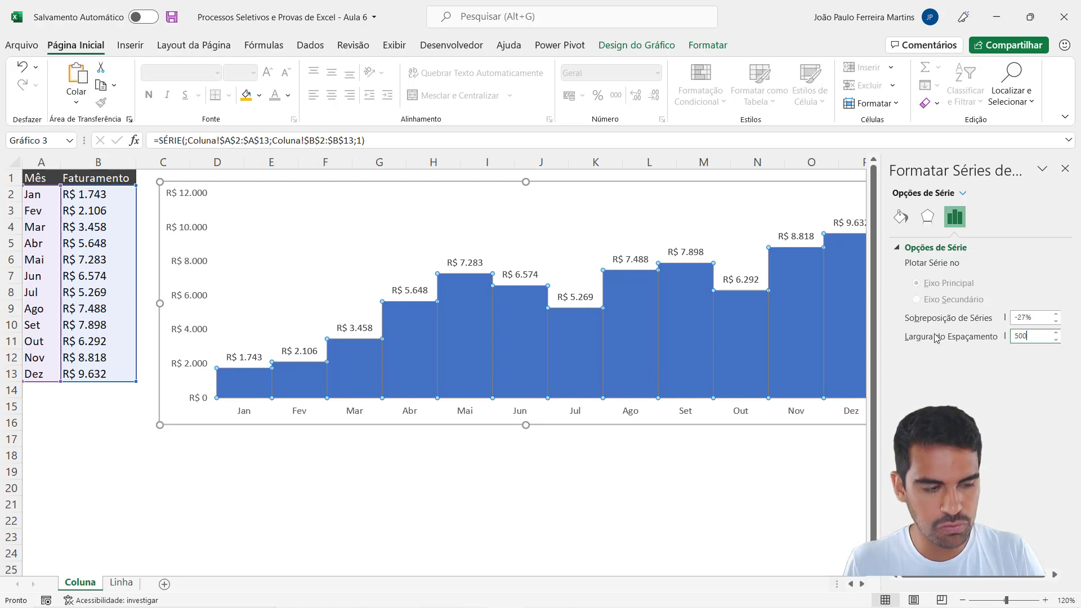
key("Return")
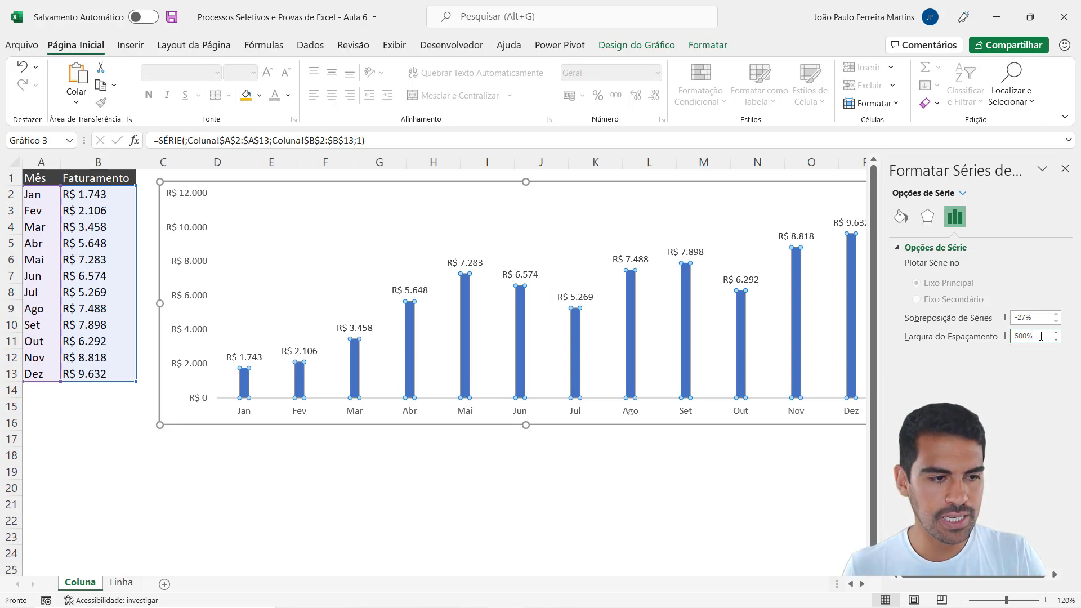
Restore the columns' gap width to 100% and close the series formatting pane.
left_click_drag(1042, 336, 1007, 337)
type("1")
key("Return")
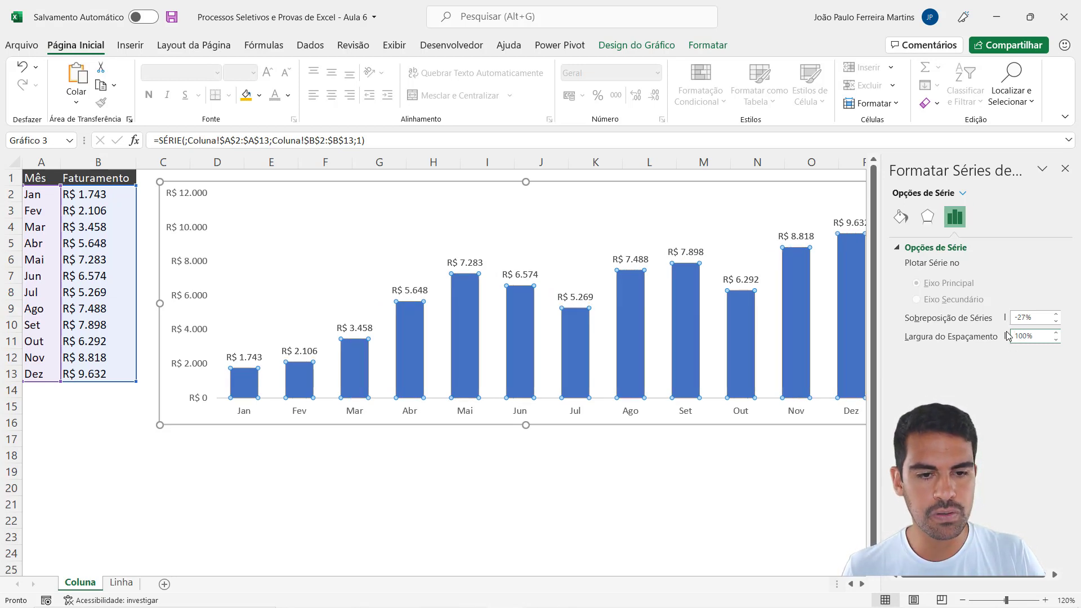
left_click(1065, 169)
left_click(608, 471)
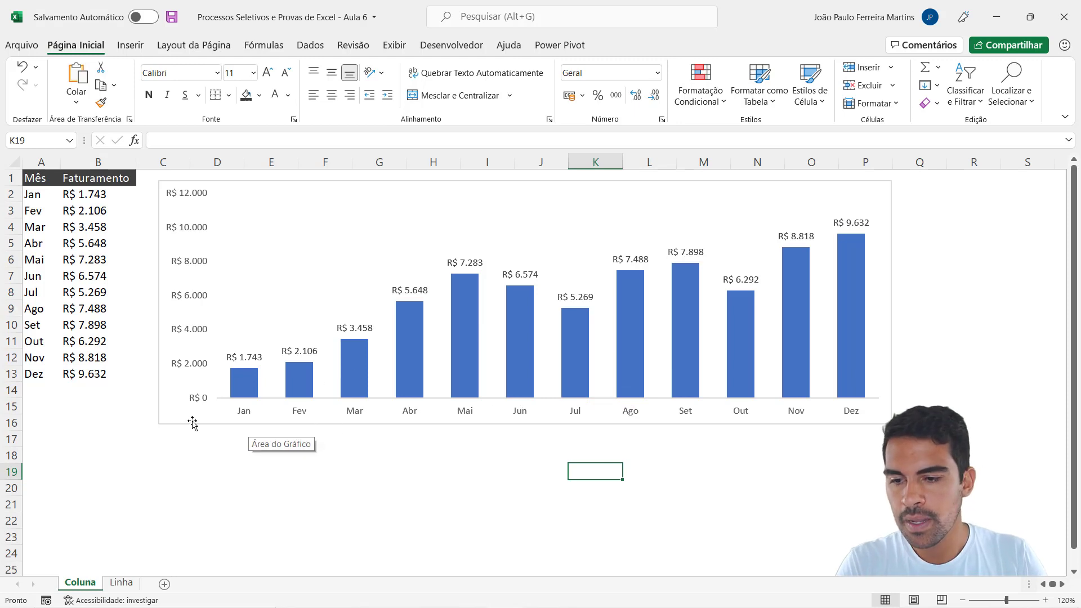
Move the chart slightly down and fill the chart area with the gold theme color.
left_click(161, 424)
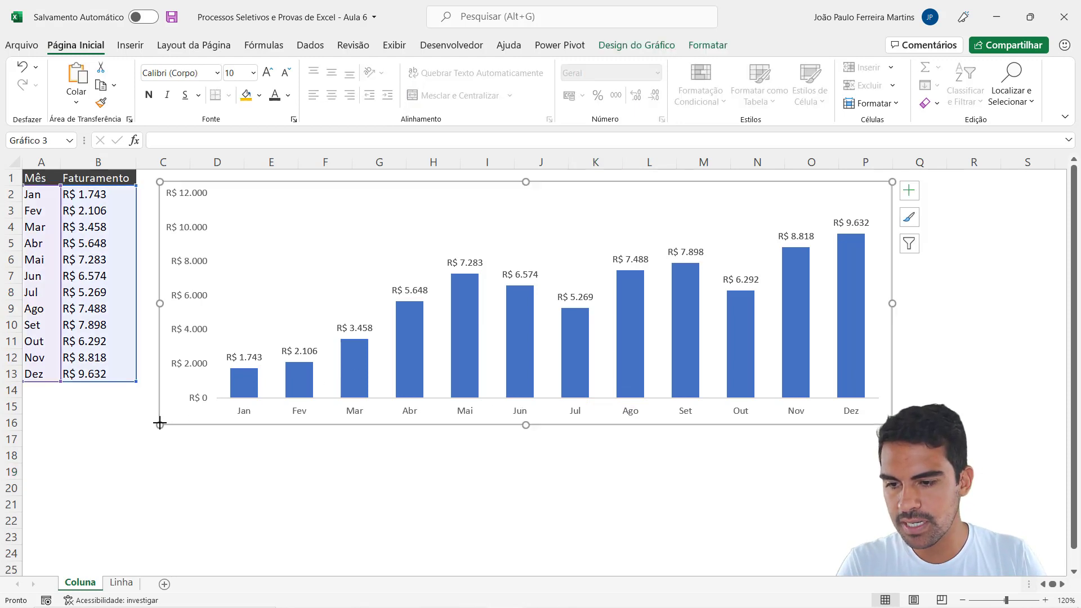
left_click_drag(169, 424, 169, 429)
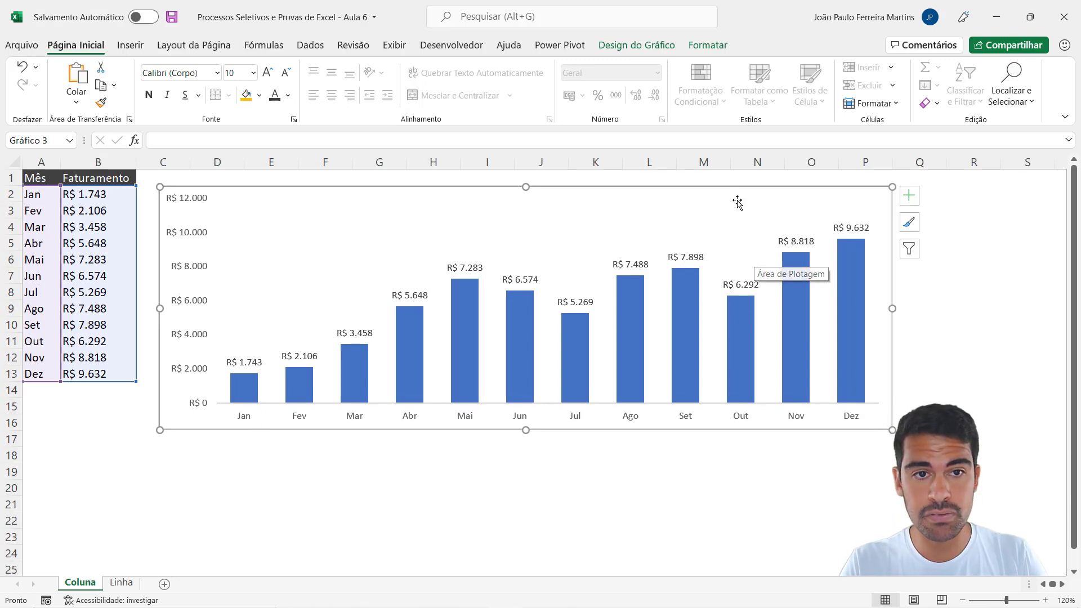
left_click(708, 47)
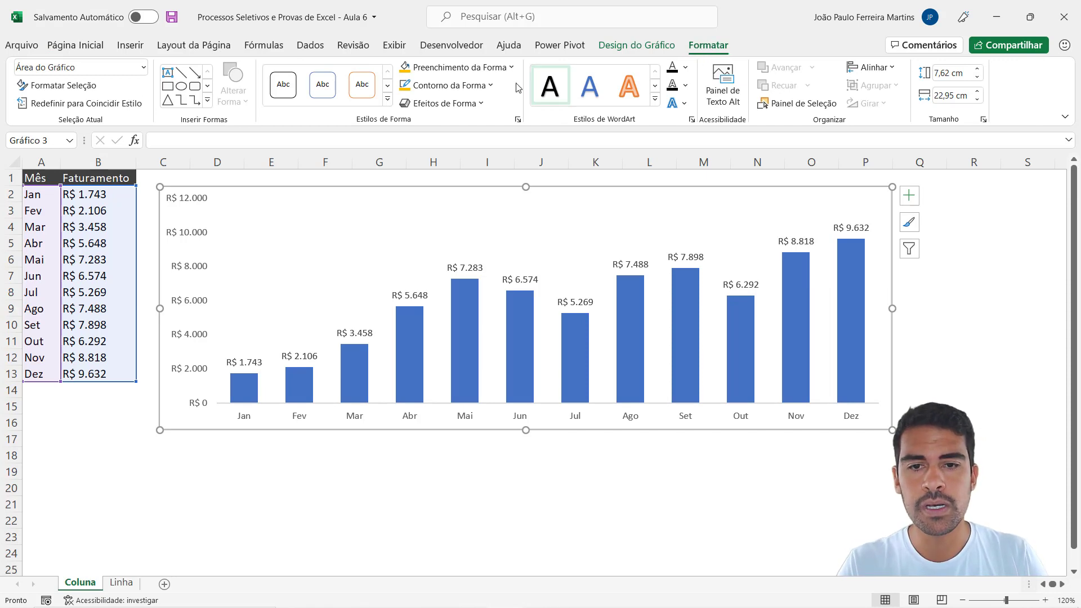
left_click(471, 87)
left_click(470, 87)
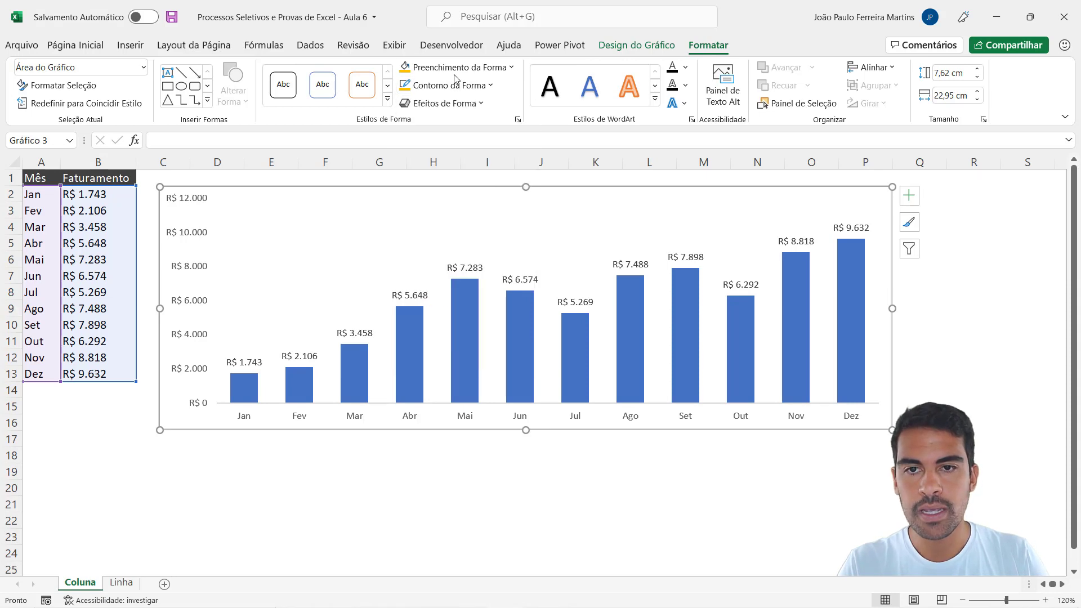
left_click(472, 69)
left_click(472, 69)
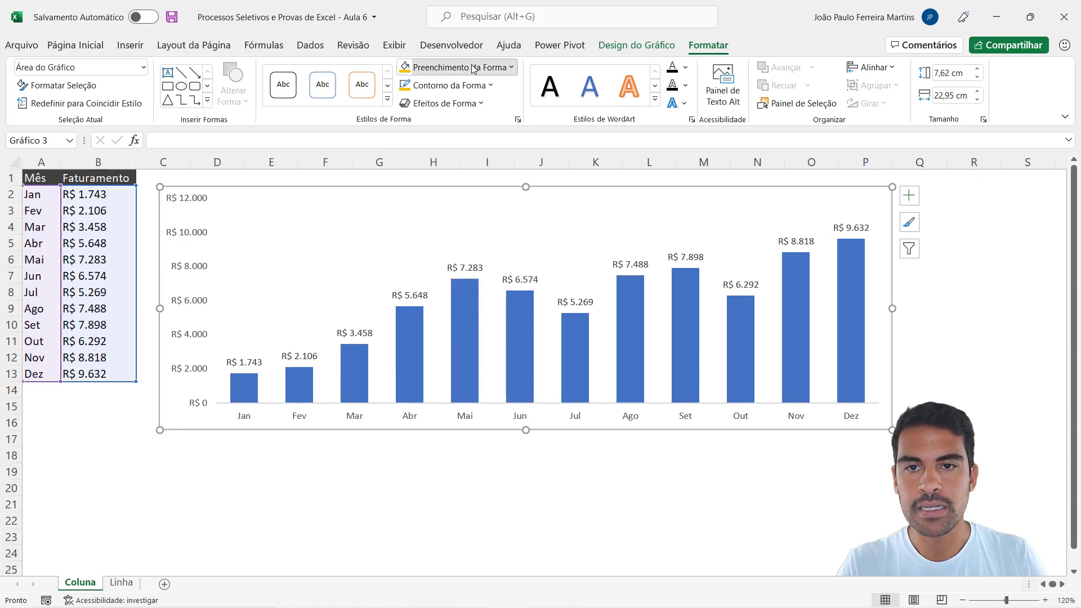
left_click(473, 68)
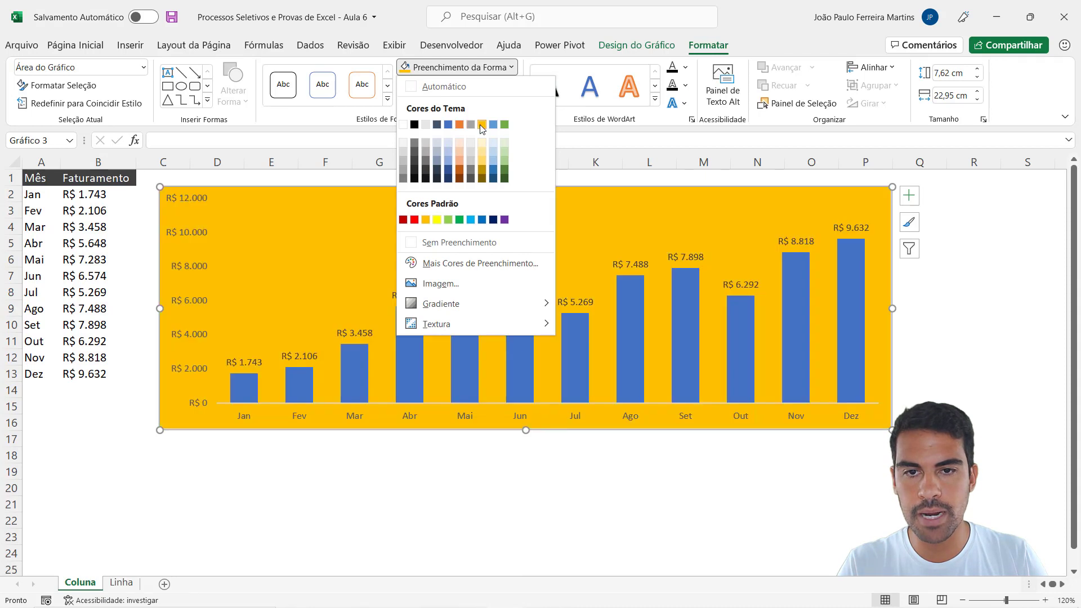
left_click(482, 124)
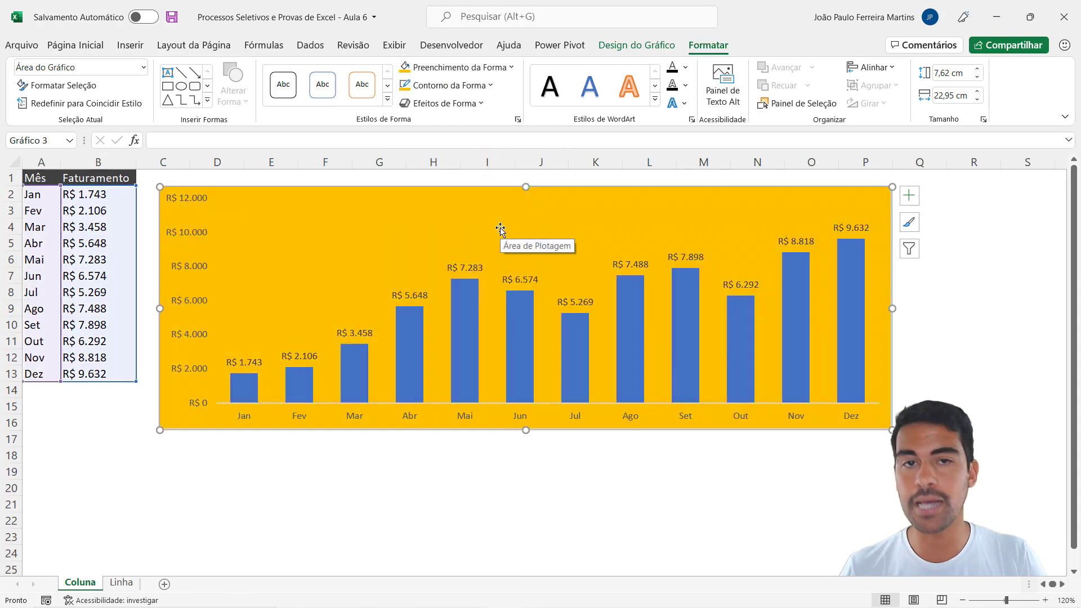
Give the chart area an outline in the blue theme color.
left_click(459, 90)
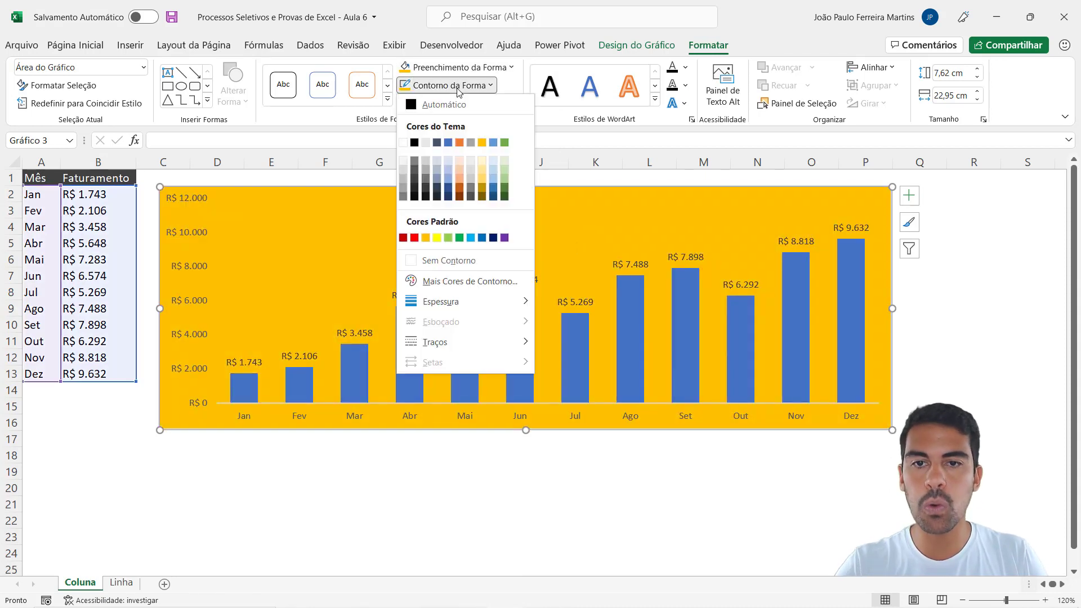
left_click(448, 143)
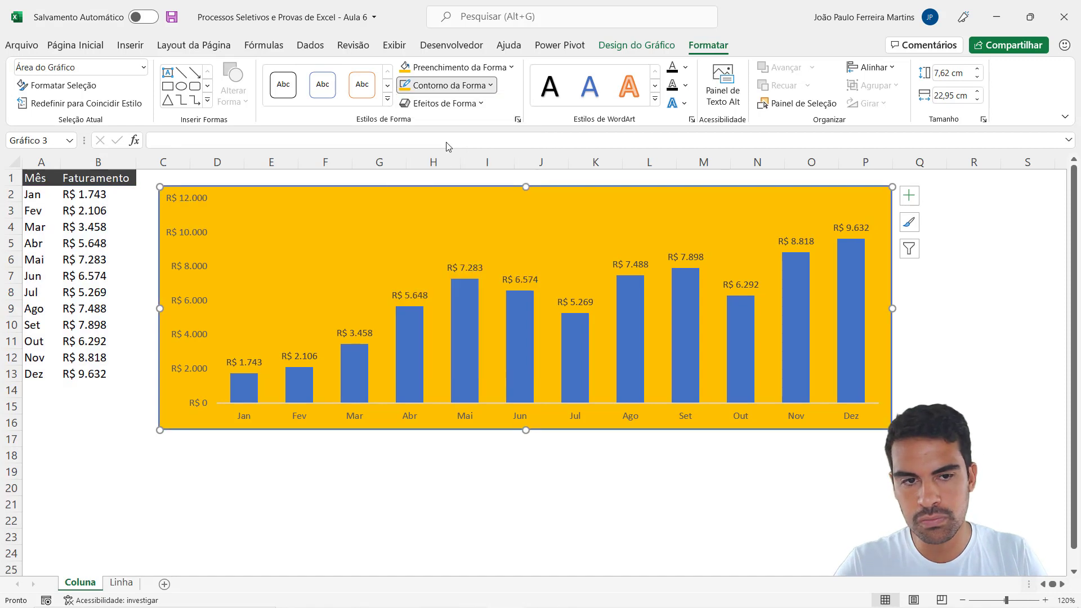
left_click(330, 470)
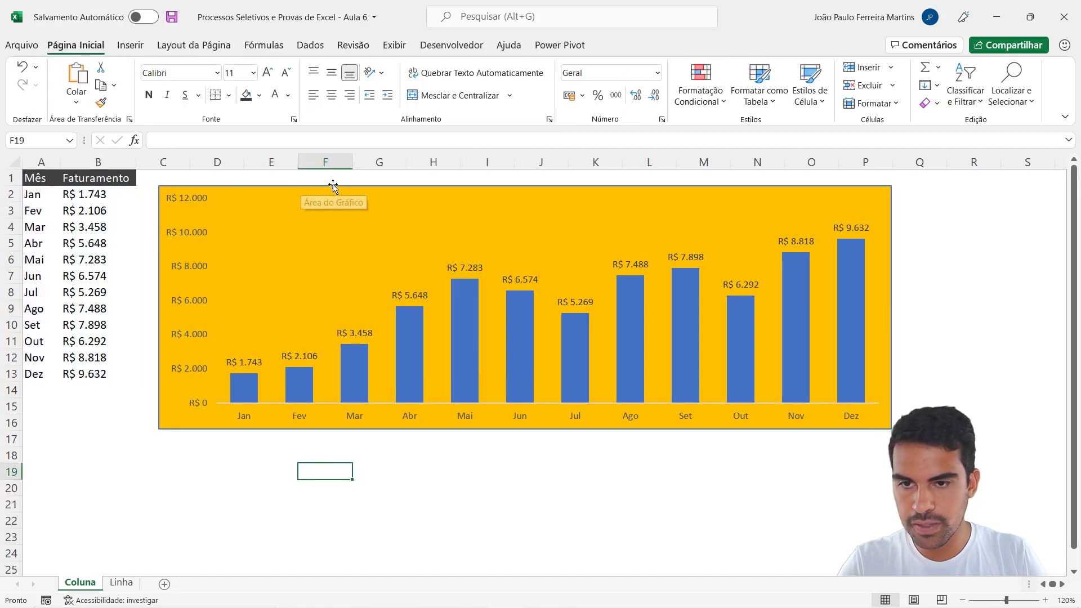
Remove the chart area's fill and outline using Sem Preenchimento and Sem Contorno.
left_click(351, 186)
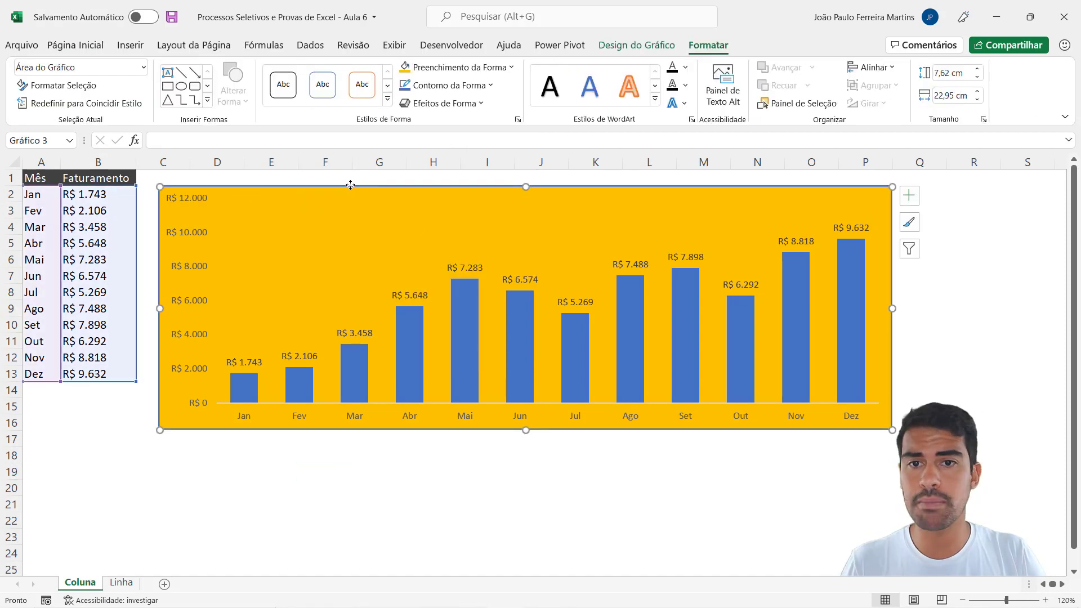
left_click(461, 68)
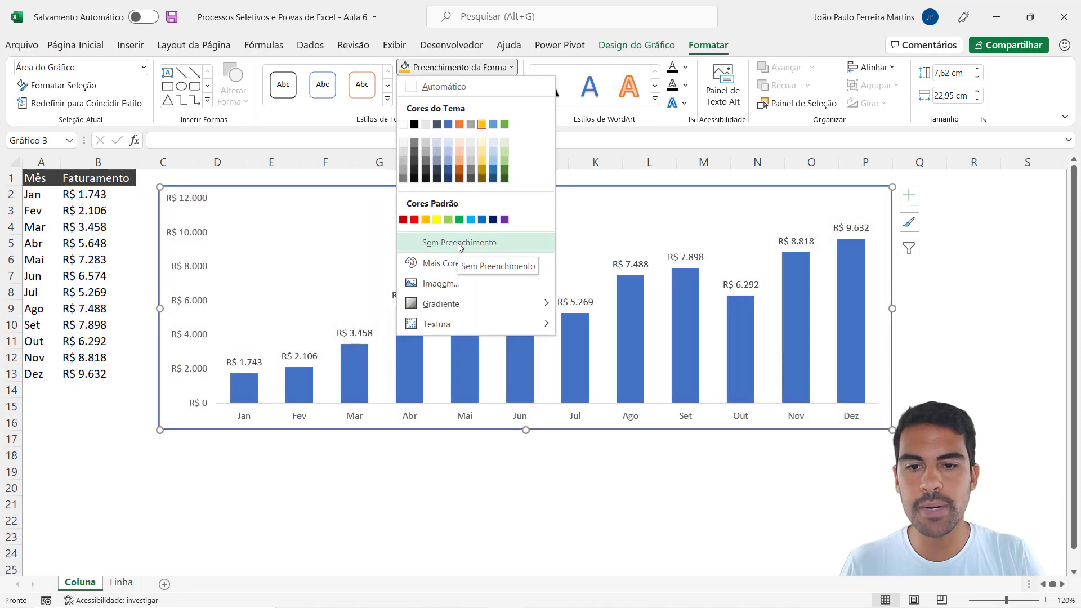
left_click(459, 243)
left_click(456, 85)
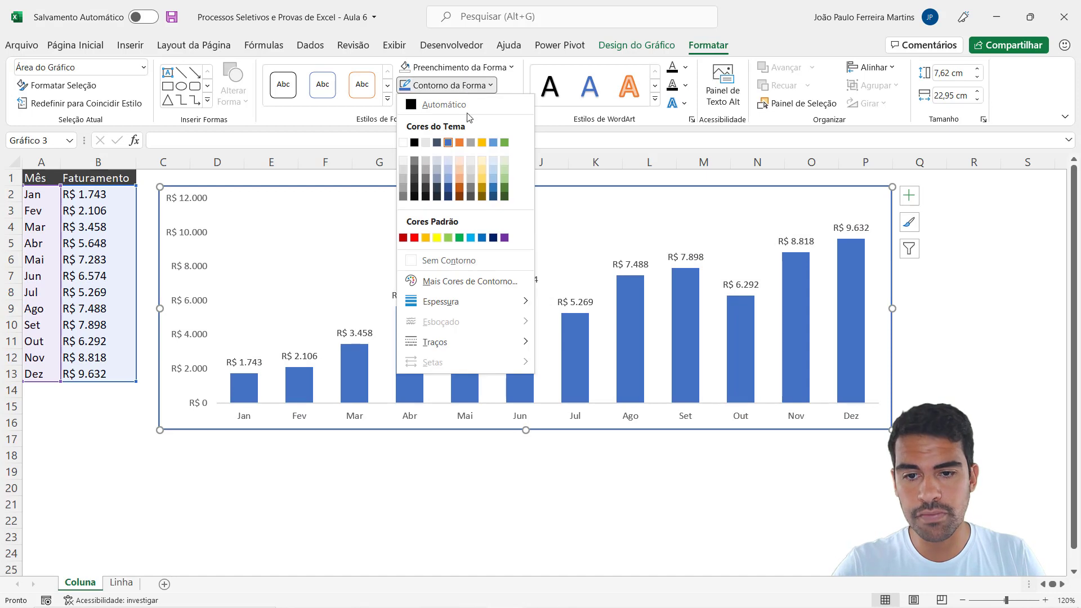
left_click(449, 260)
left_click(541, 455)
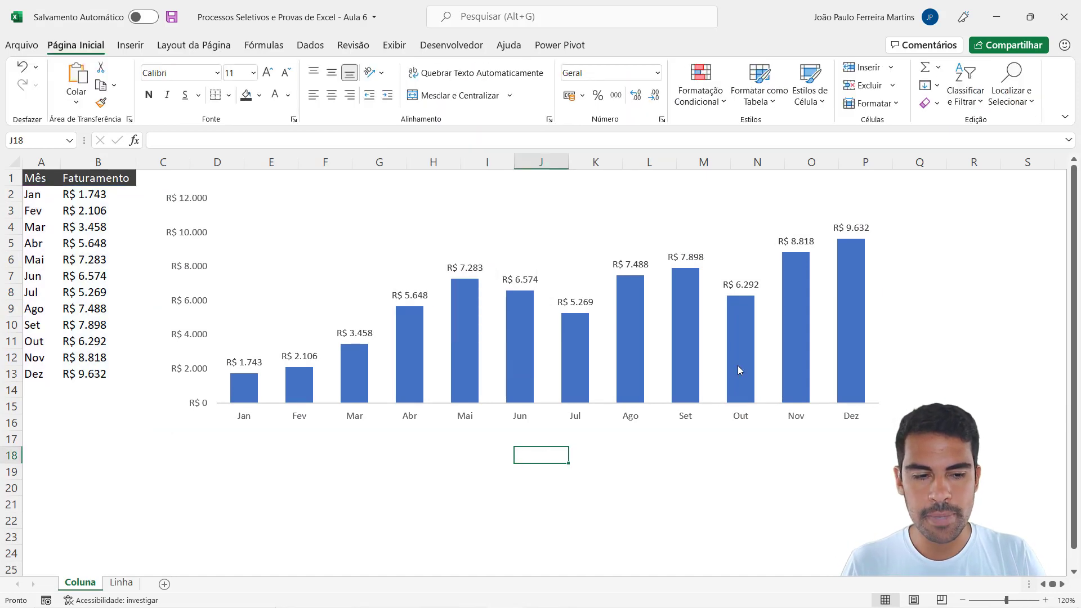
Move the chart over the data table to check its transparency, and return it beside the table.
mouse_move(740, 370)
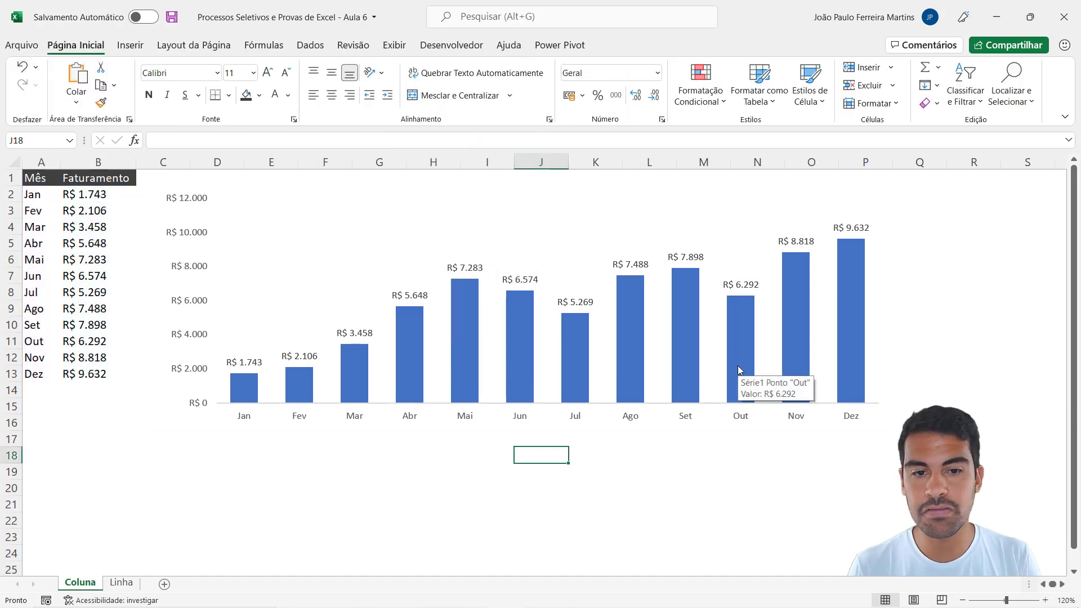
left_click(667, 431)
left_click_drag(668, 431, 568, 459)
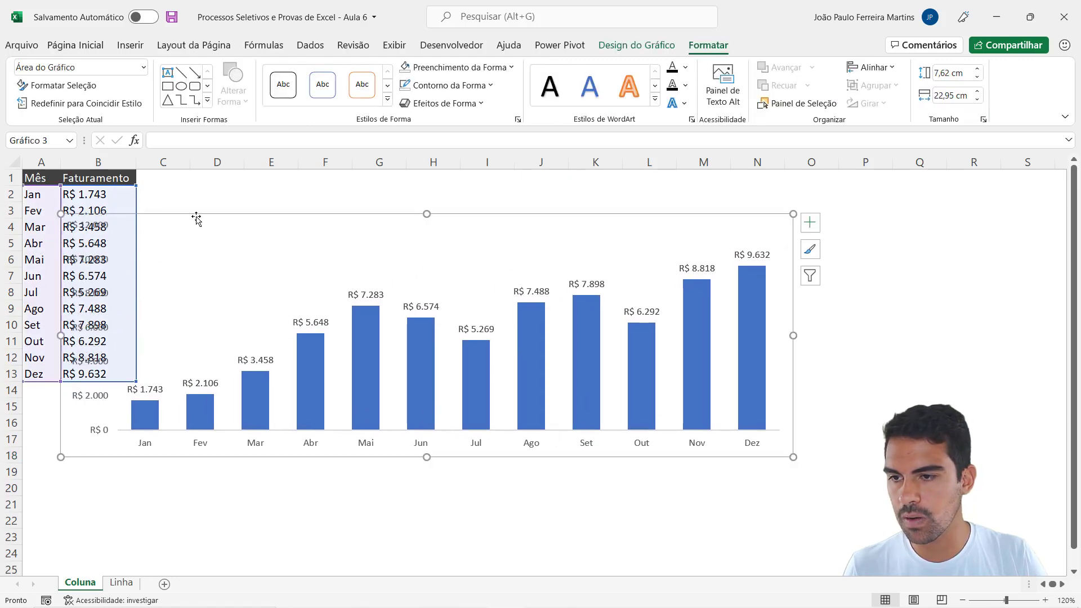
left_click_drag(206, 216, 305, 189)
Fill the chart area with white and move the chart over the data table.
left_click(457, 67)
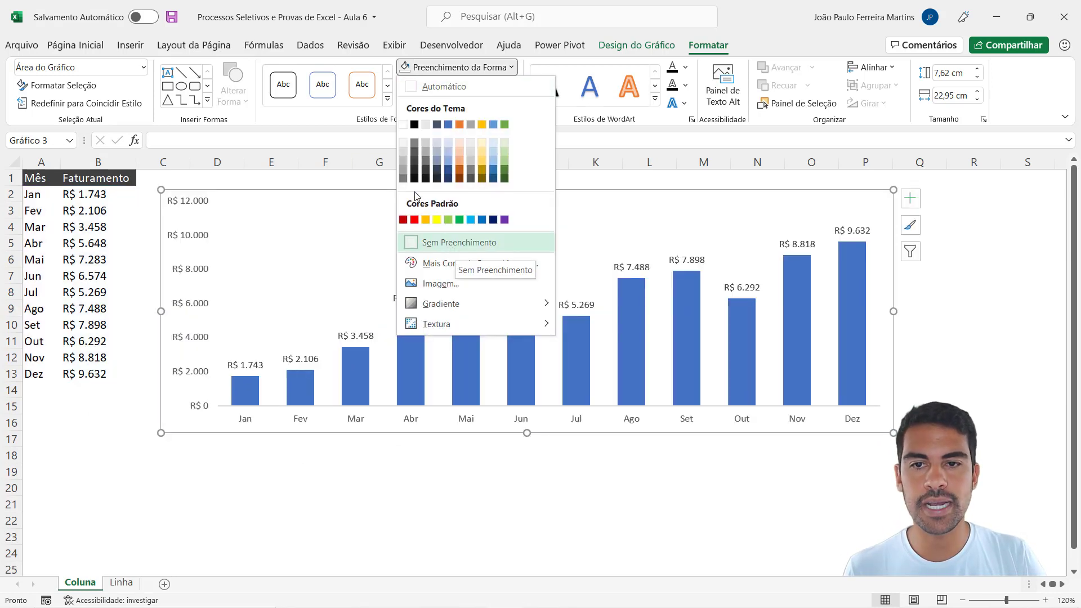
left_click(404, 126)
left_click_drag(427, 198, 334, 193)
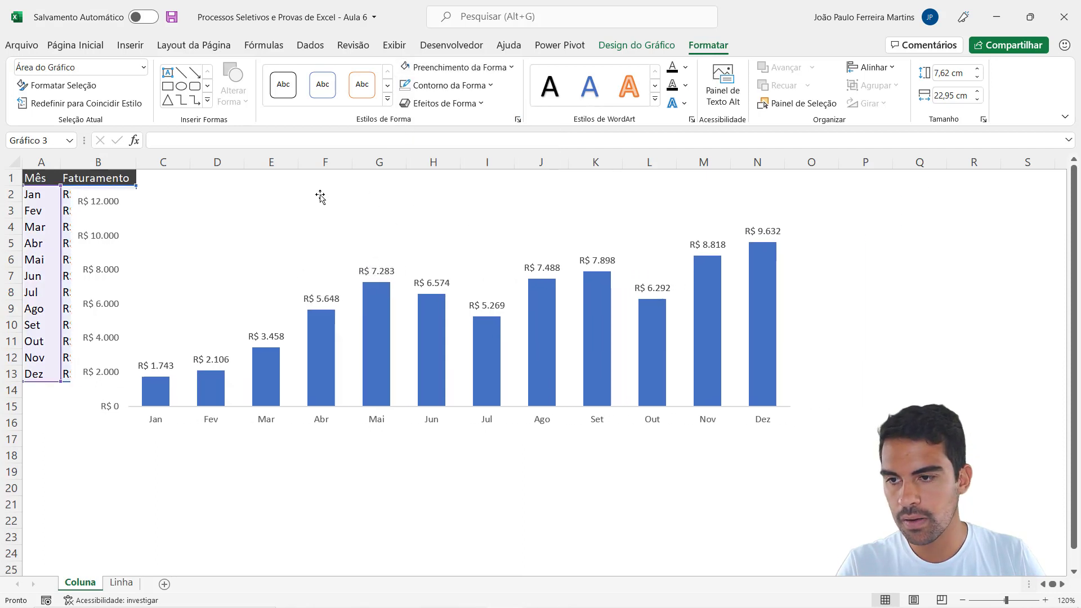
Set the chart area back to no fill (Sem Preenchimento) and move the chart back beside the data table.
left_click(457, 67)
left_click(437, 247)
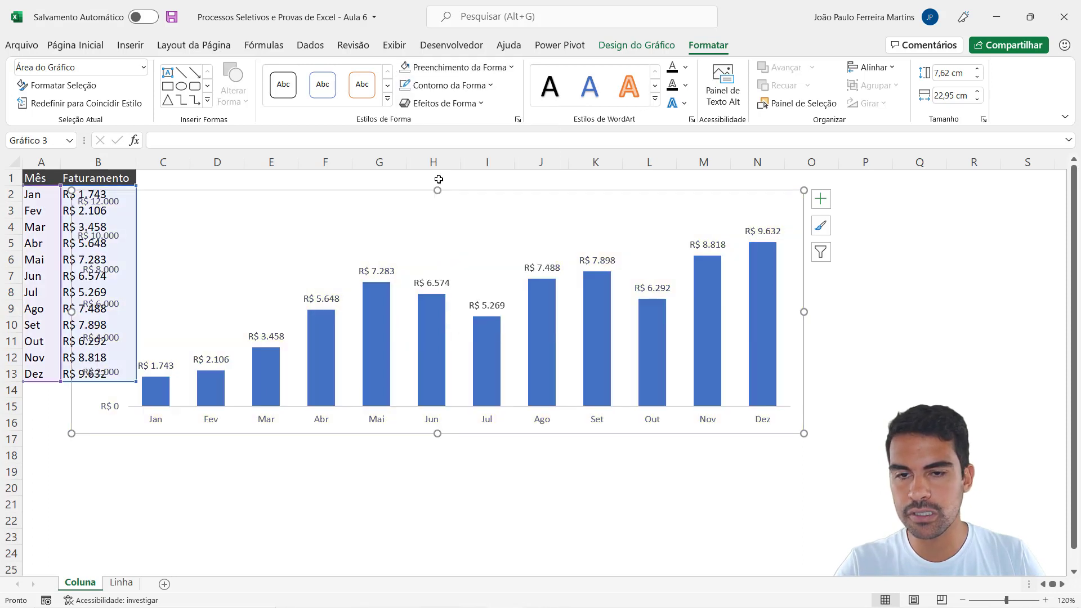
left_click_drag(408, 195, 487, 192)
left_click(372, 483)
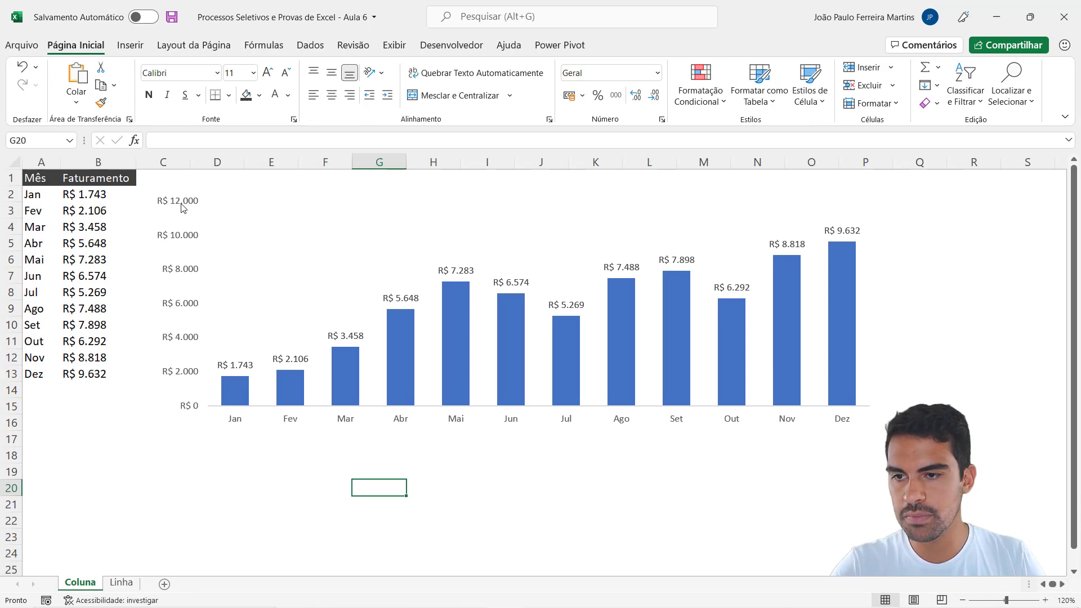
Open the formatting options for the chart's vertical axis and fix its minimum limit at 0.
right_click(178, 267)
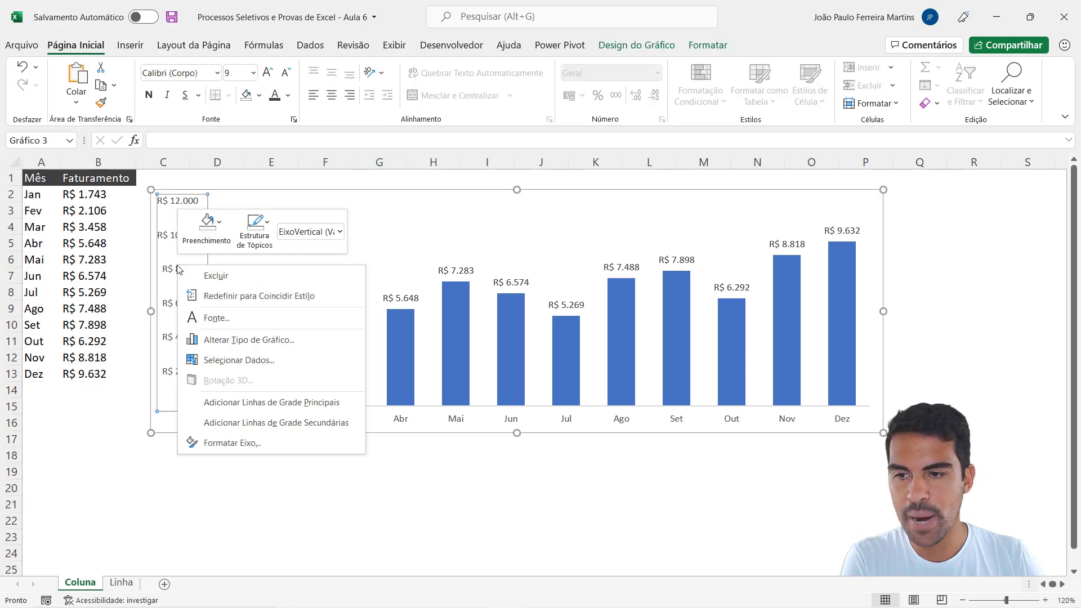
left_click(242, 470)
right_click(188, 337)
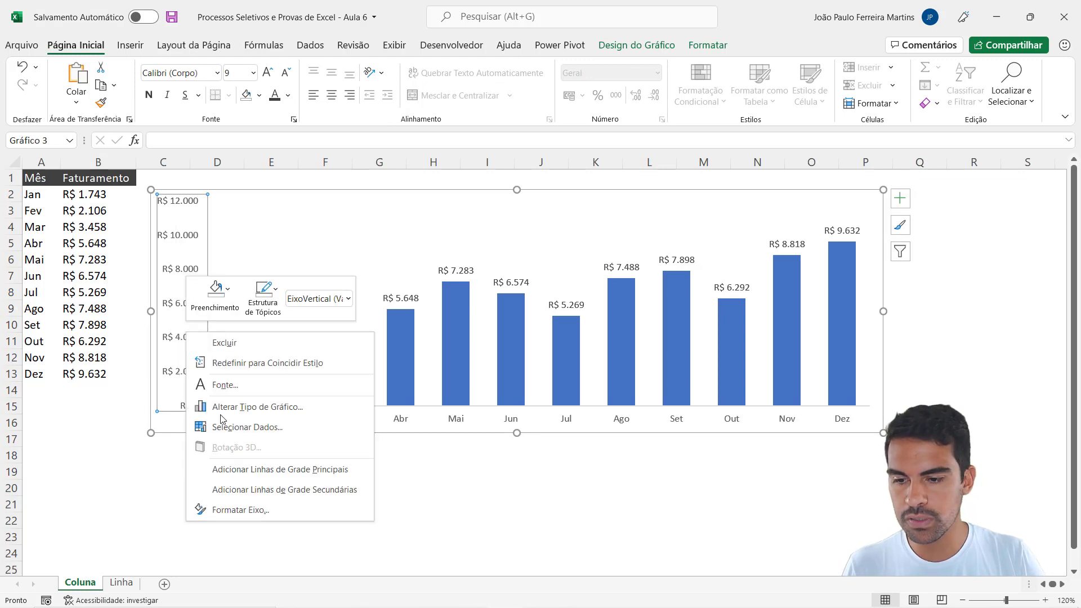
left_click(243, 511)
left_click(966, 280)
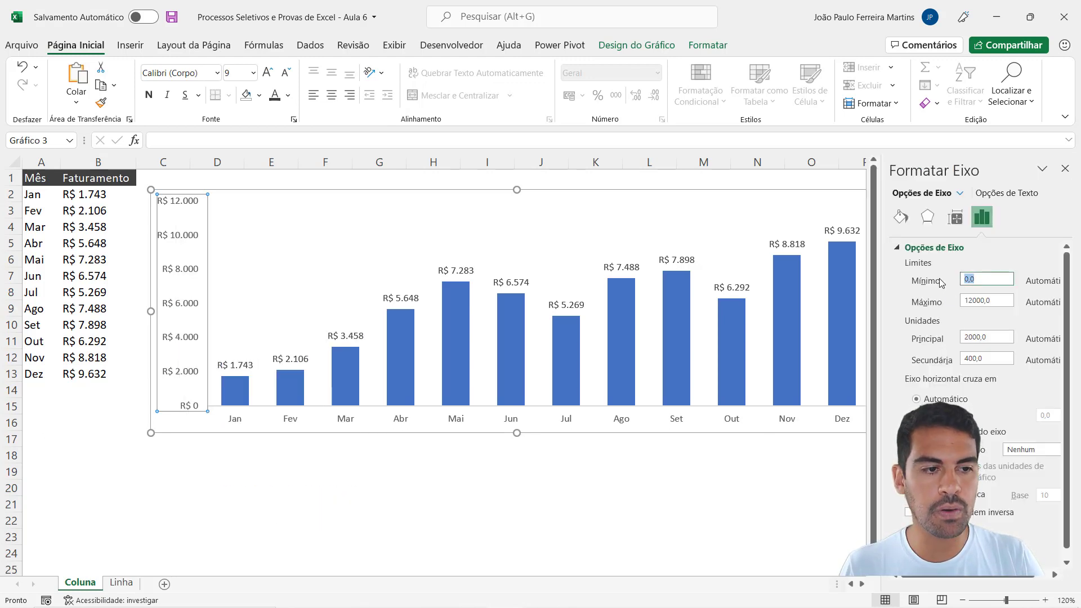
left_click(1003, 299)
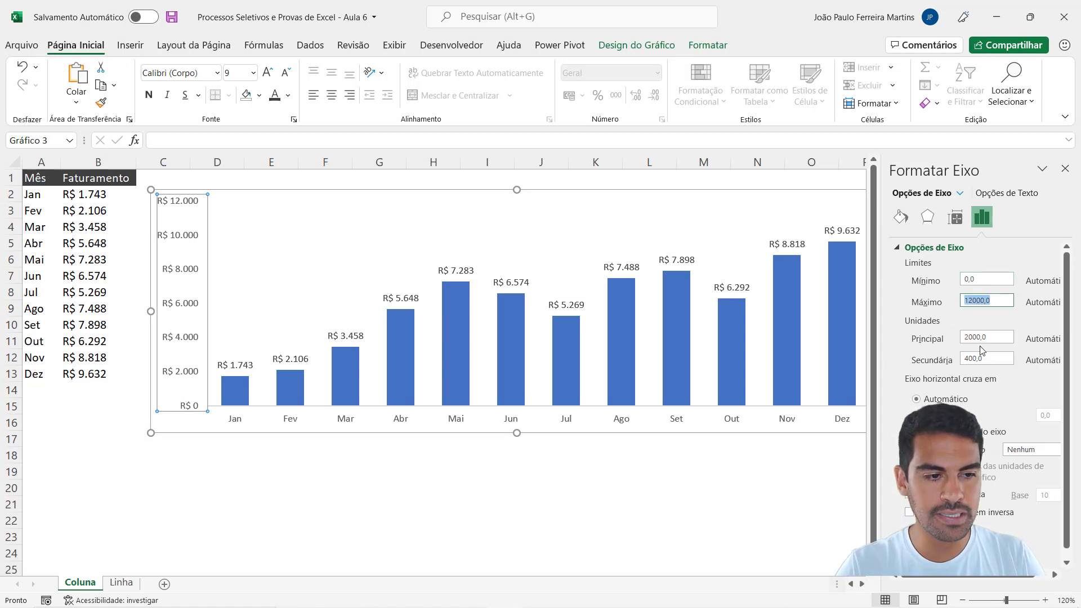
key("Tab")
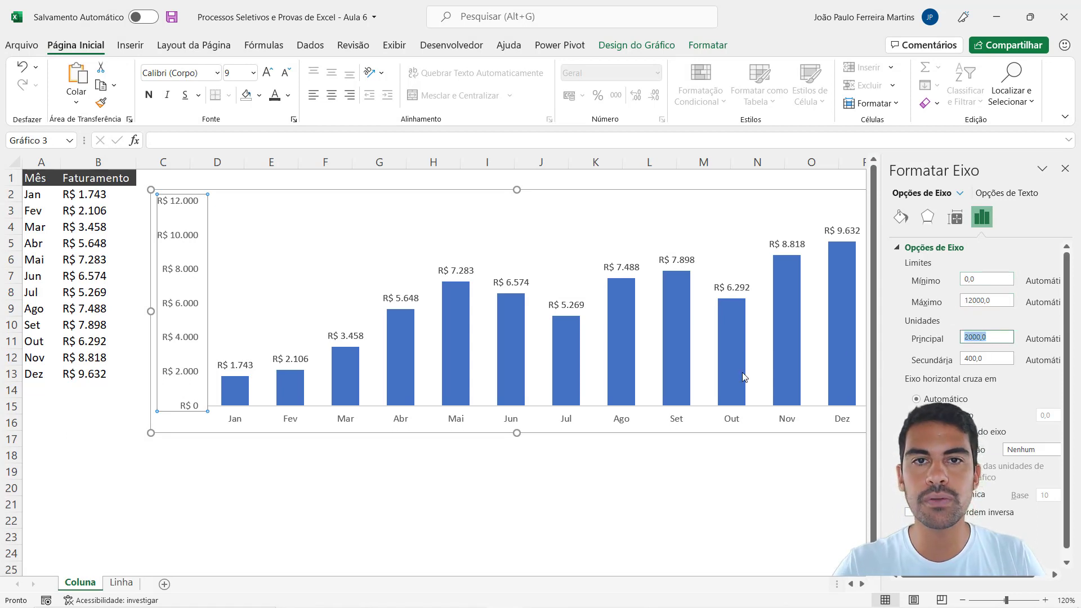
left_click_drag(987, 279, 947, 284)
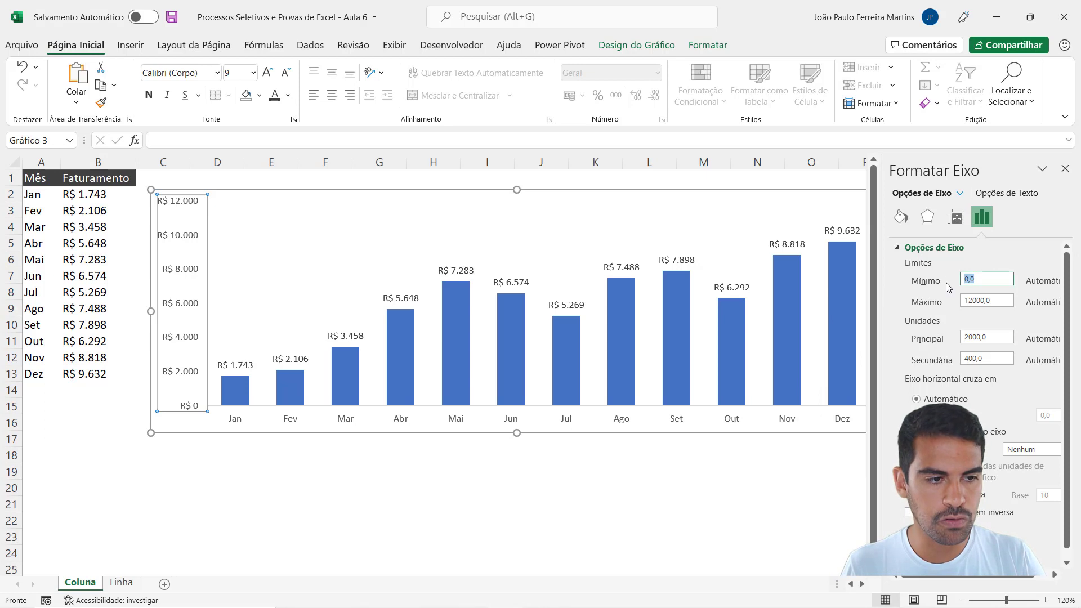
type("0")
key("Return")
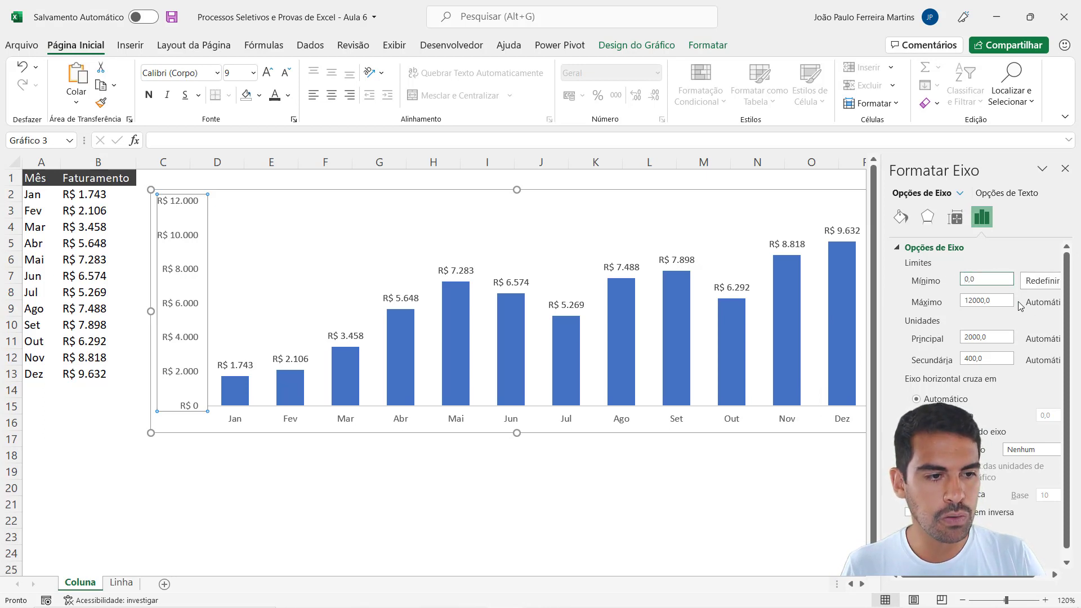
Set the vertical axis maximum to 15000 and its major unit (Principal) to 1000.
double_click(986, 301)
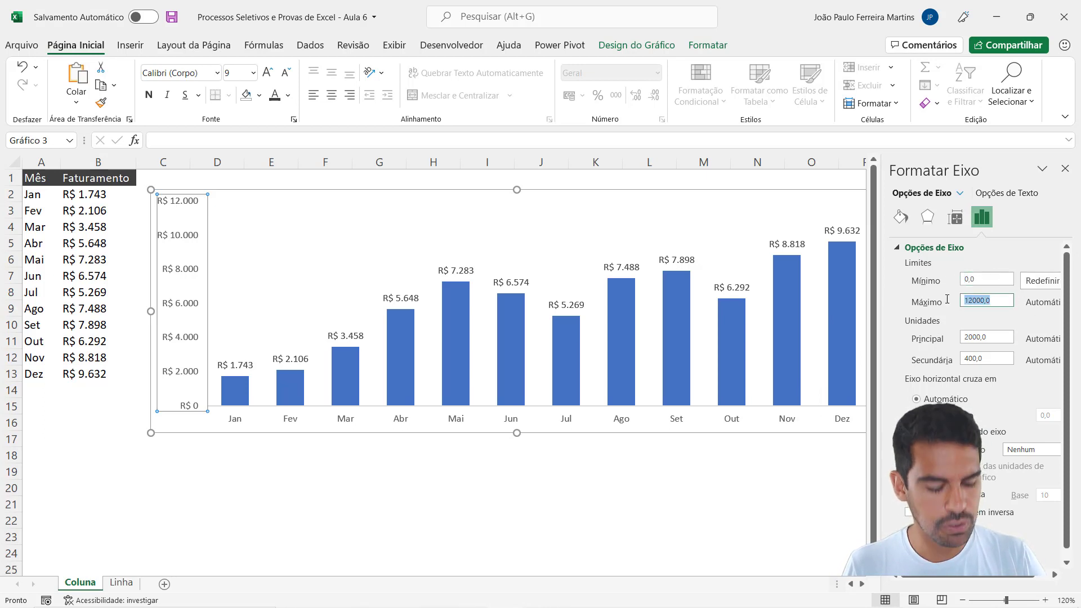
type("15000")
key("Return")
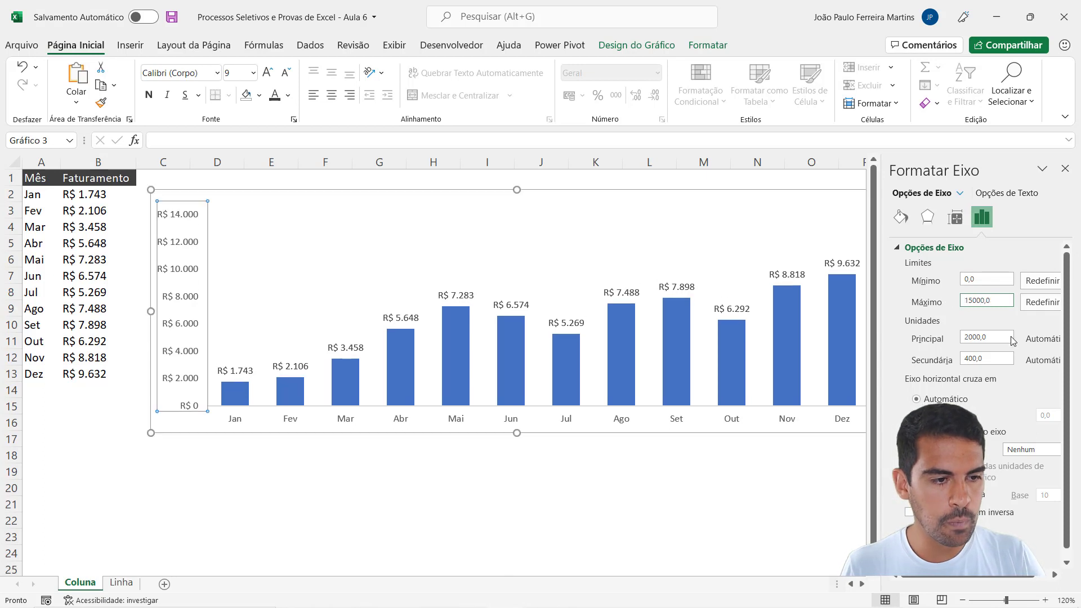
double_click(997, 336)
type("10")
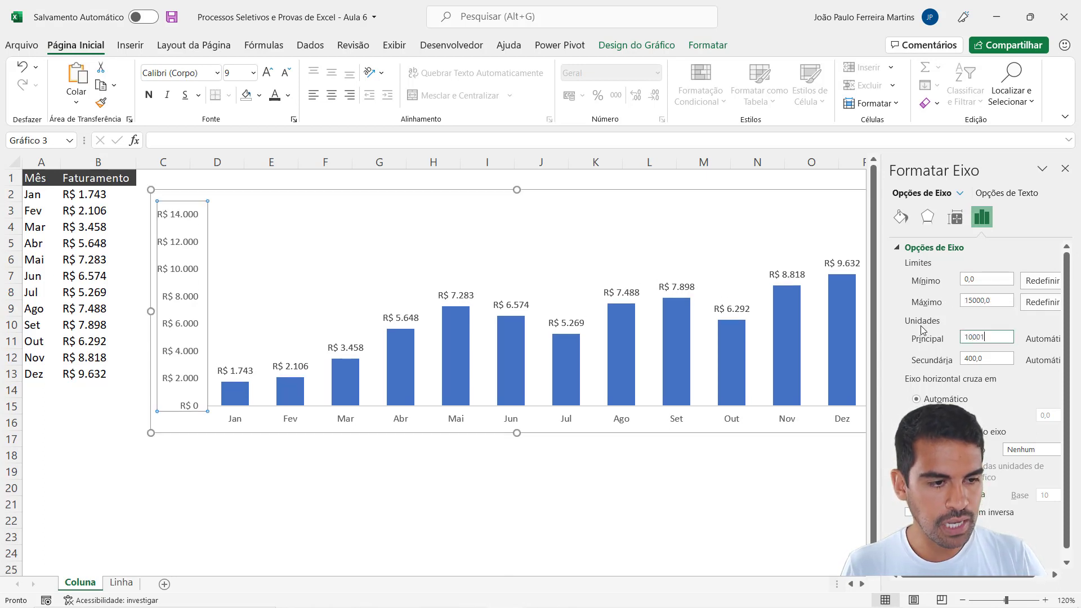
type("001")
key("Return")
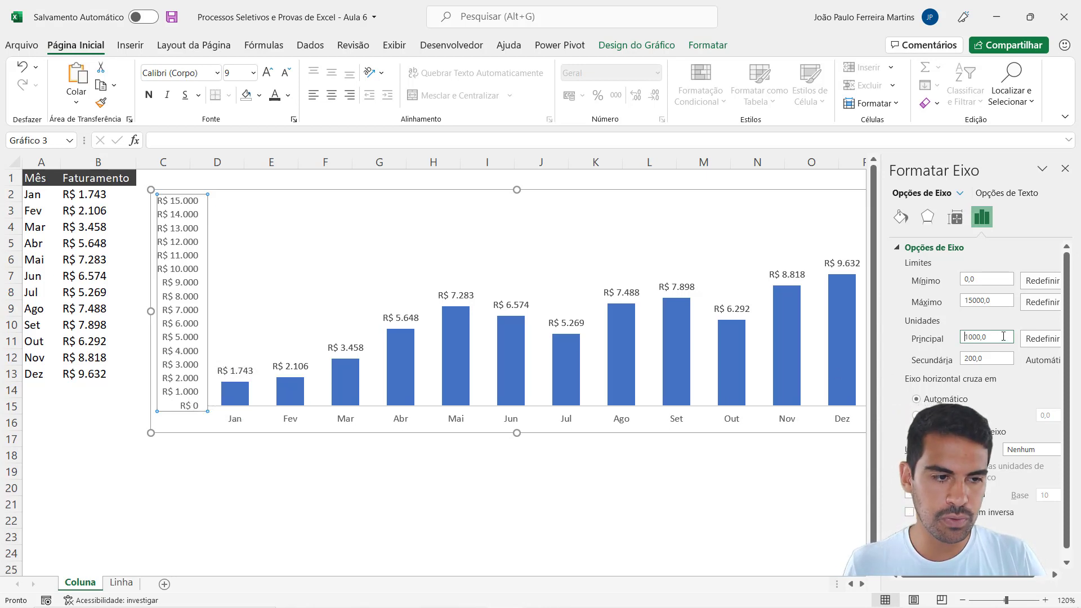
Set the vertical axis major unit (Principal) to 3000.
left_click_drag(1004, 336, 884, 337)
type("300")
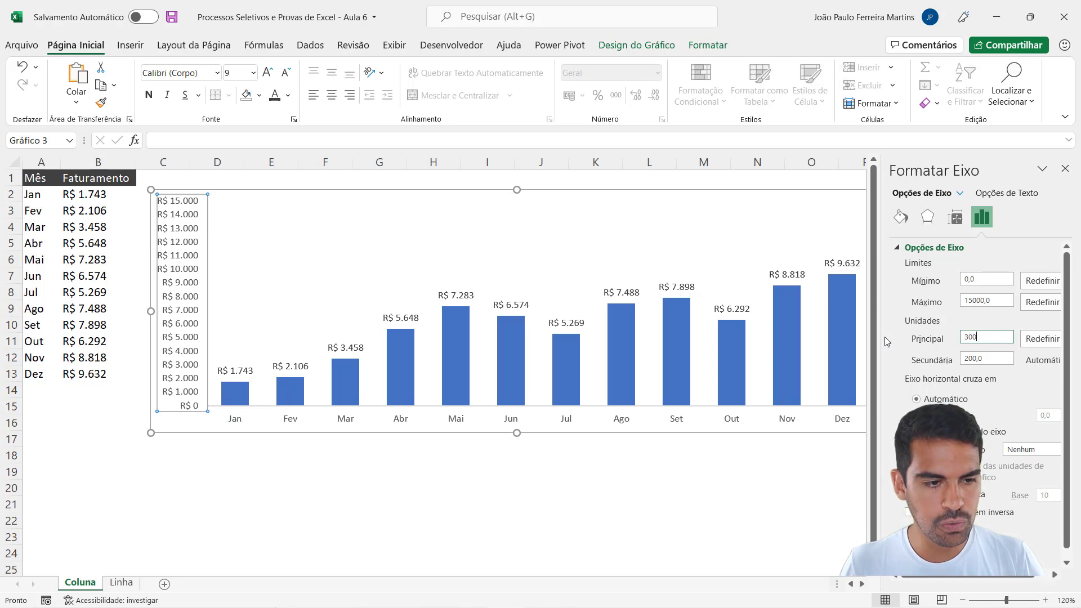
type("0")
key("Return")
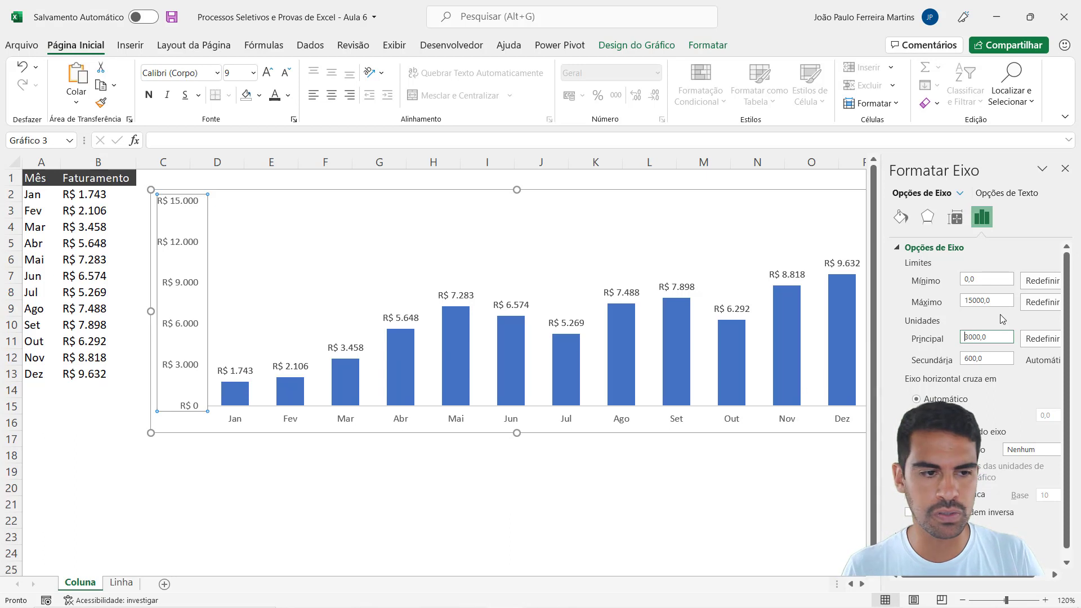
Set the vertical axis maximum to 10000 and its major unit (Principal) to 2000, and close the axis formatting.
double_click(963, 302)
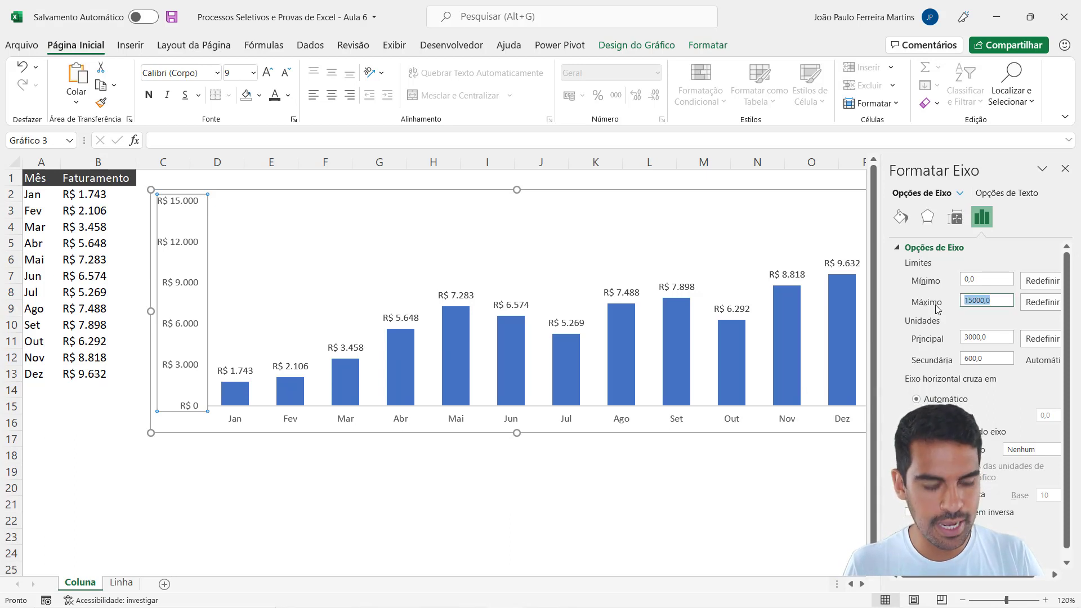
type("10")
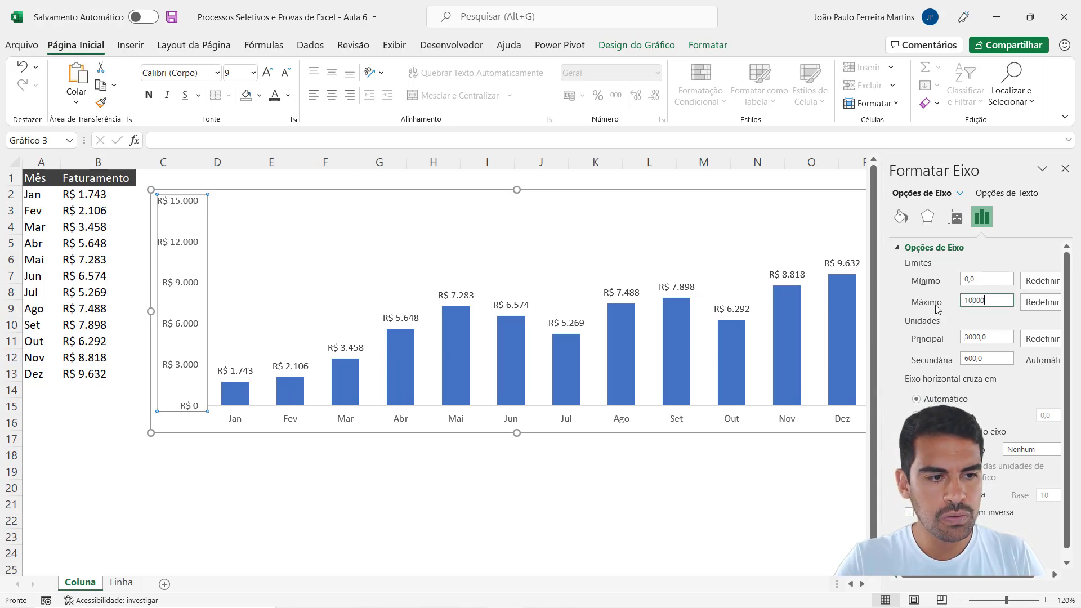
type("000")
key("Return")
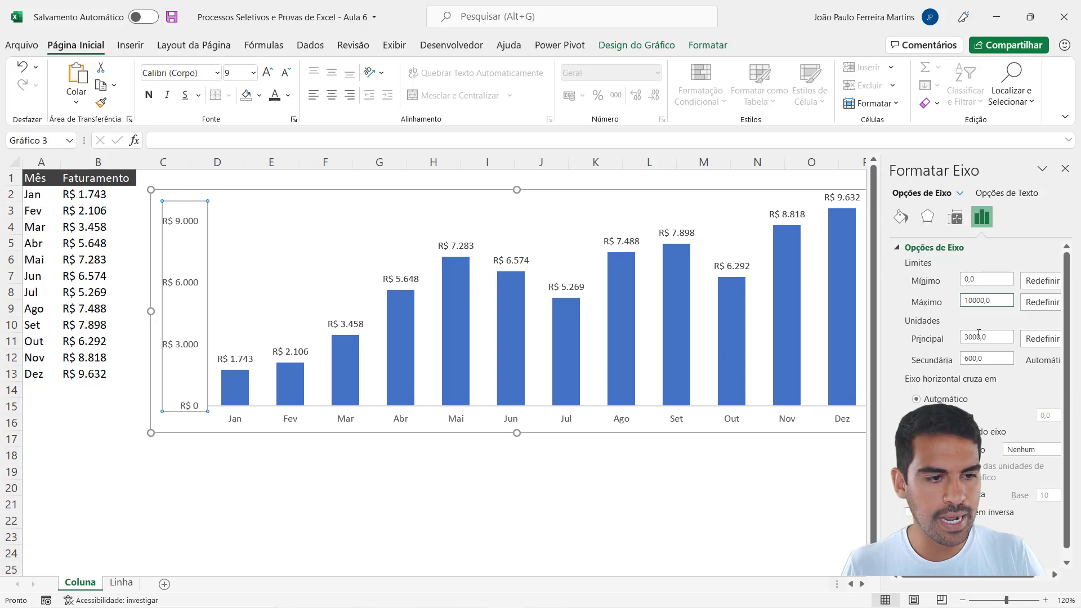
left_click_drag(997, 340, 959, 336)
type("200")
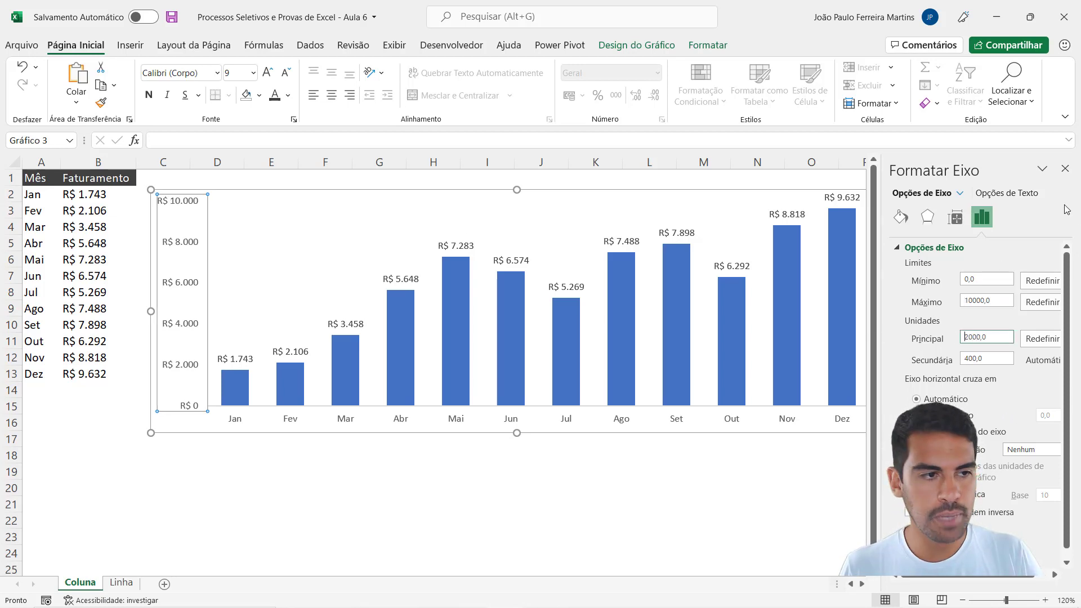
left_click(1065, 169)
left_click(561, 501)
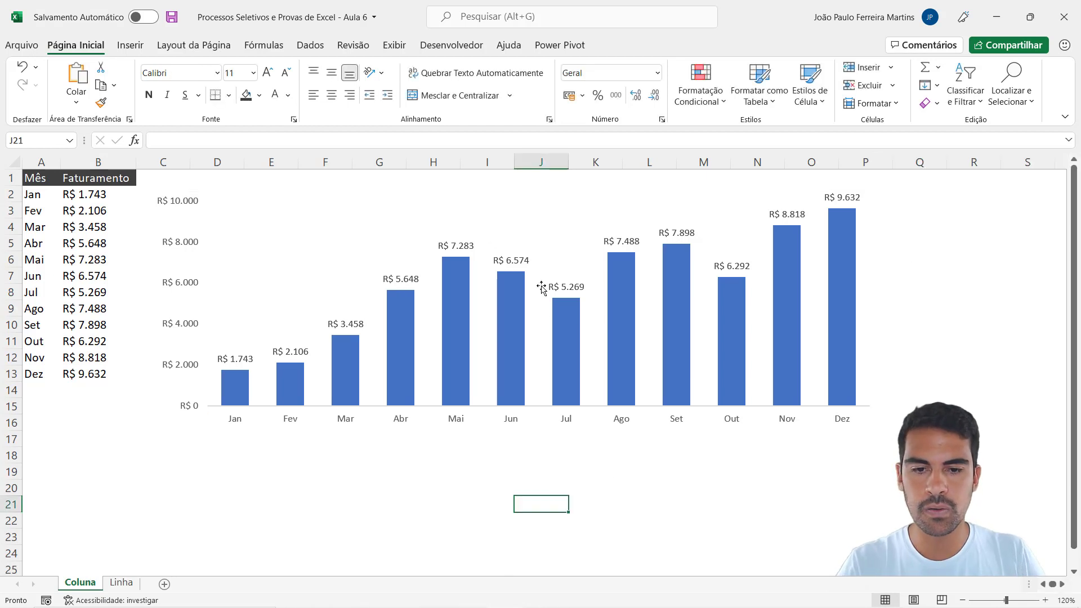
Add gridlines (Linhas de Grade) to the column chart.
left_click(776, 198)
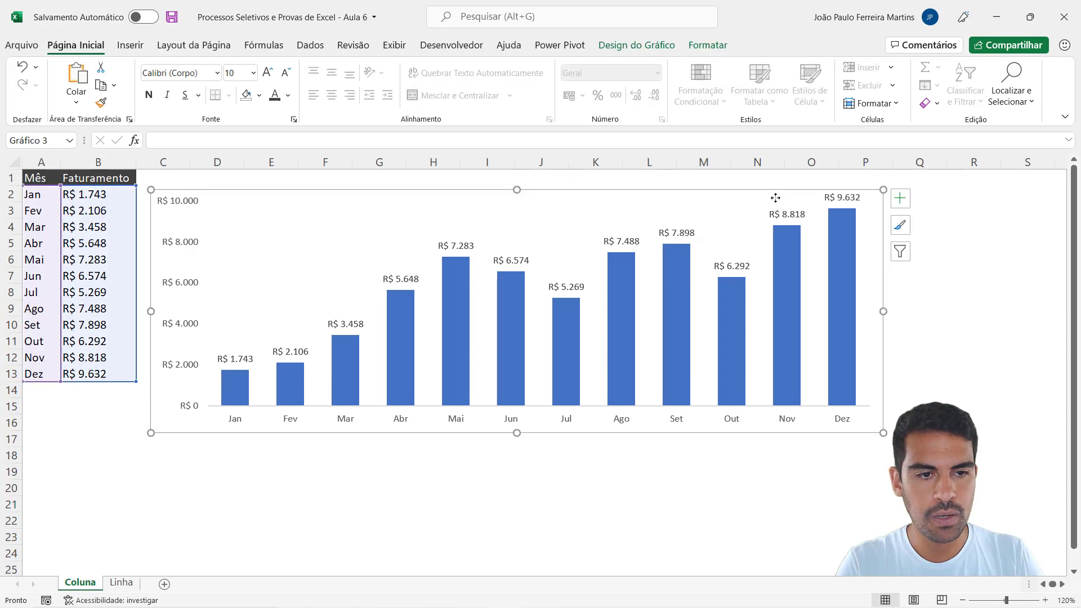
left_click(898, 197)
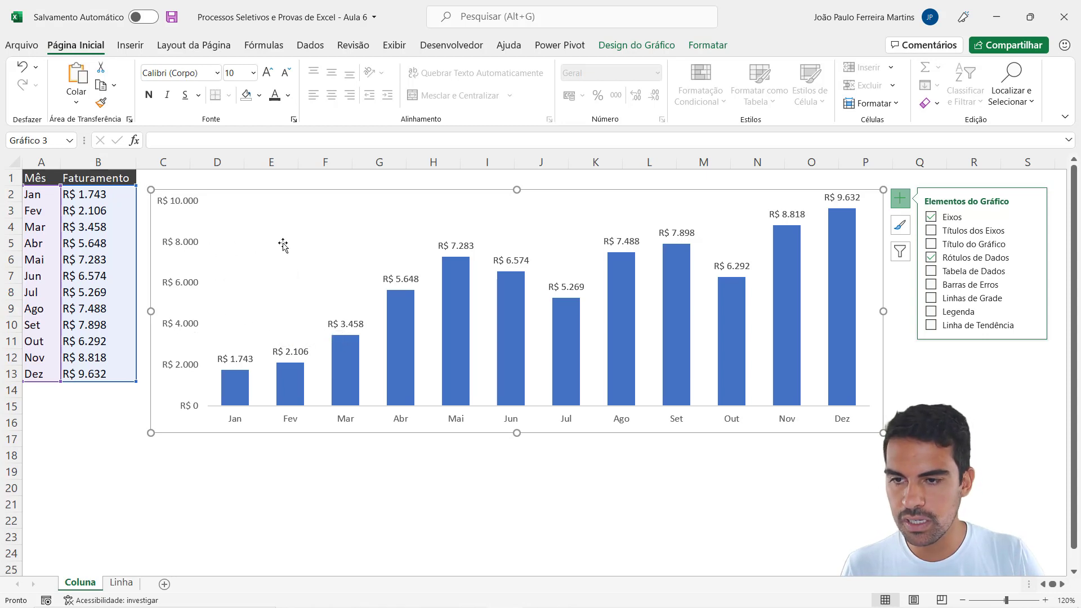
left_click(963, 298)
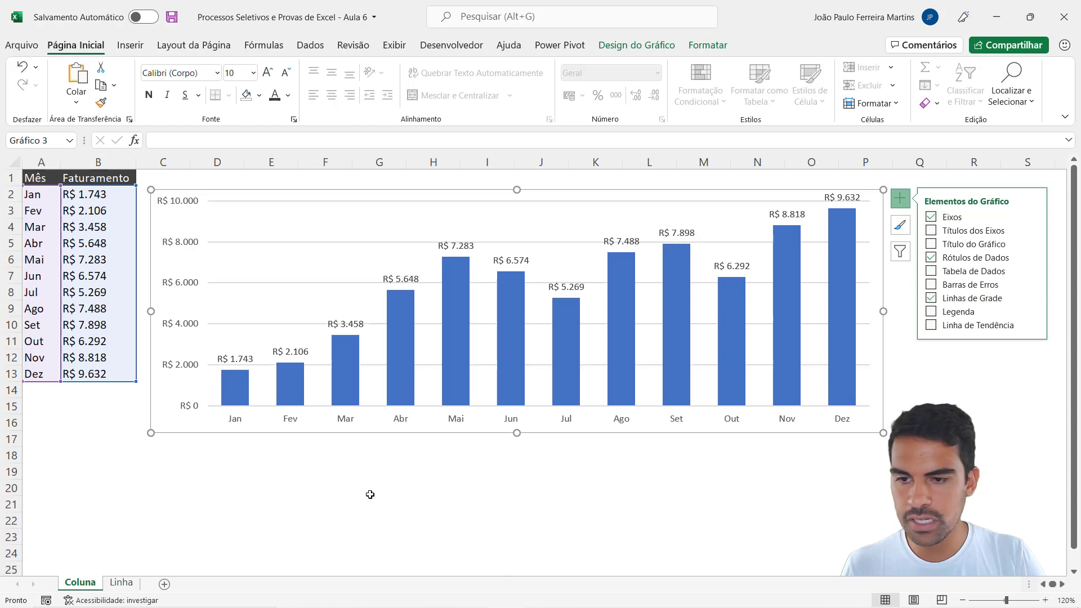
left_click(374, 488)
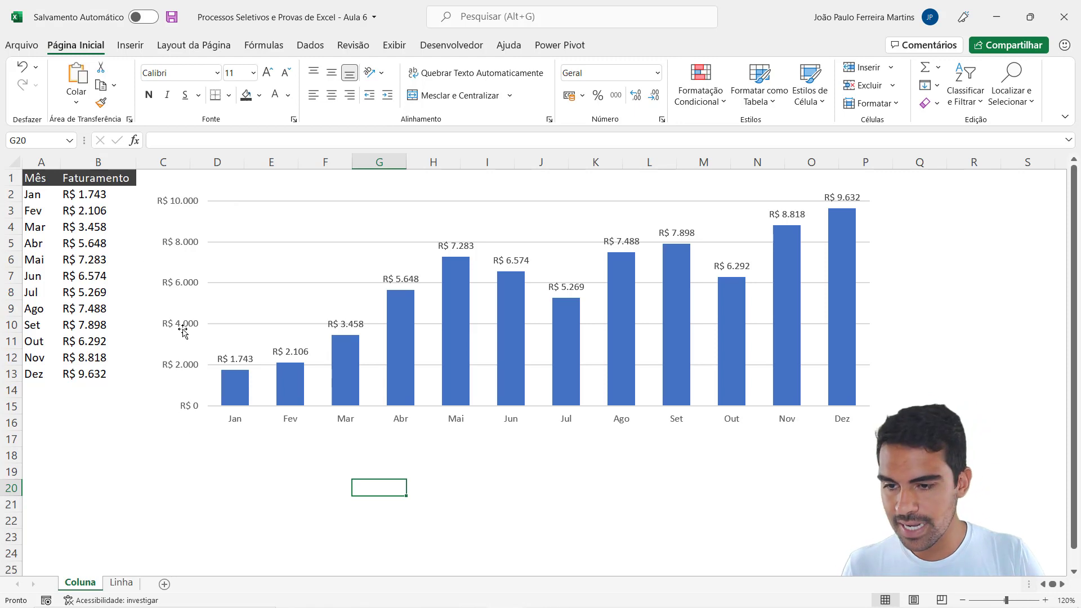
Delete the vertical value axis from the chart, keeping the gridlines.
left_click(182, 204)
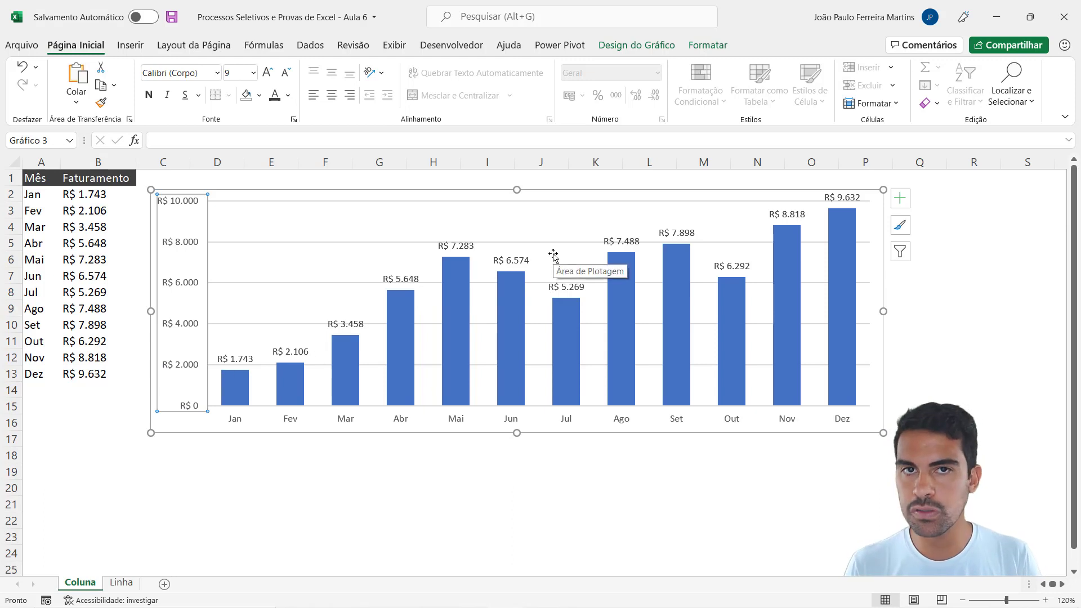
left_click(372, 470)
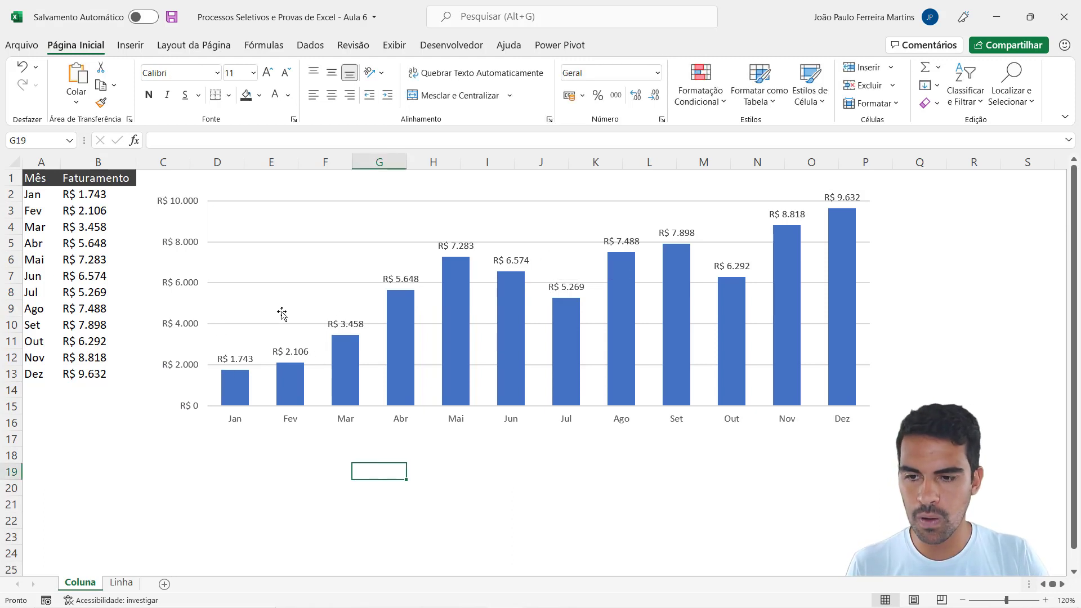
left_click(187, 244)
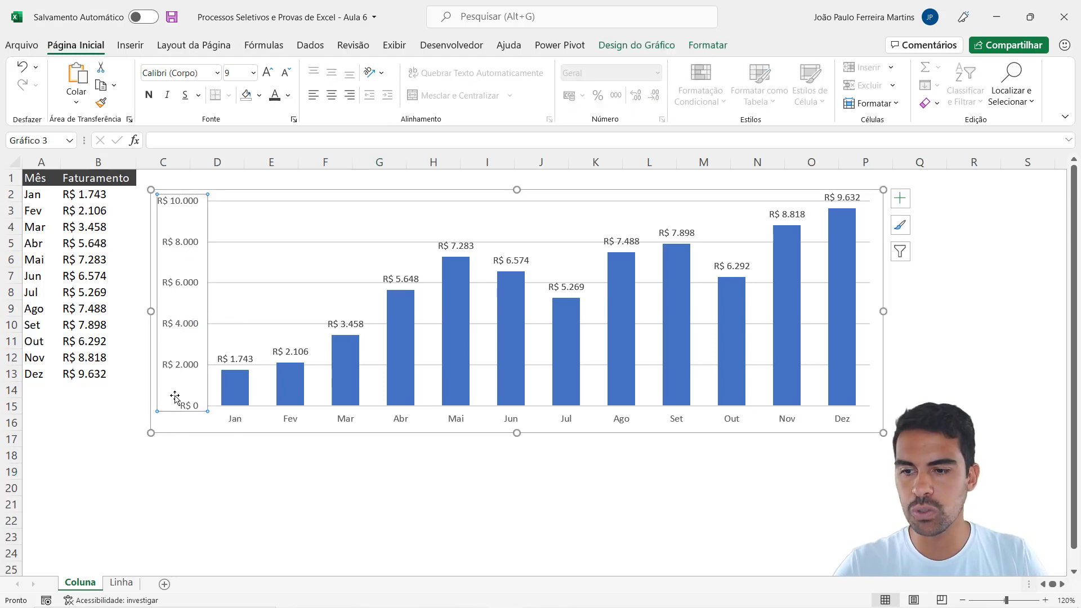
key("Delete")
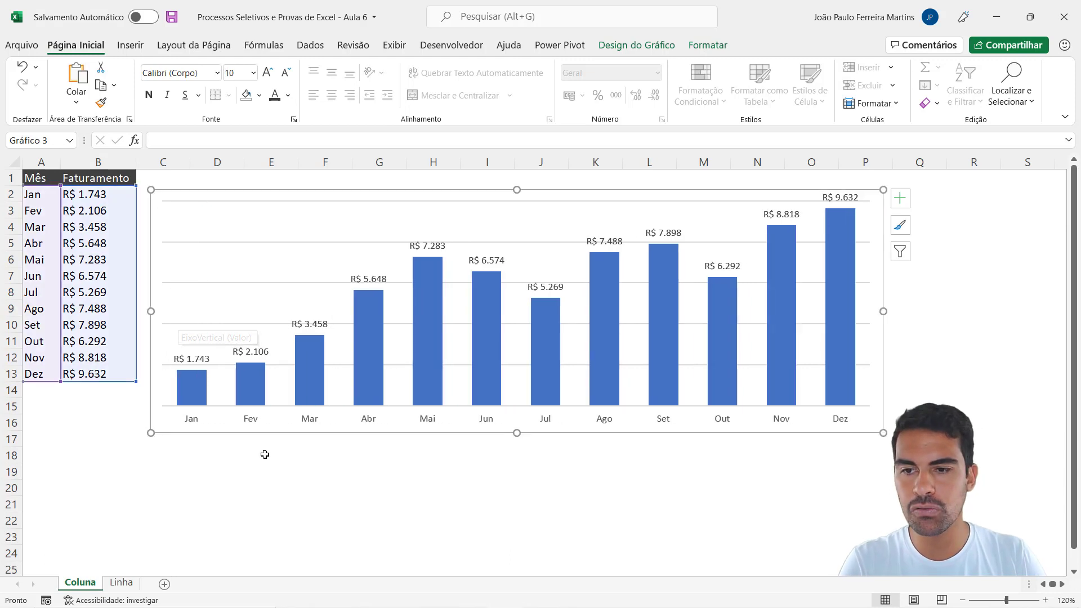
left_click(261, 453)
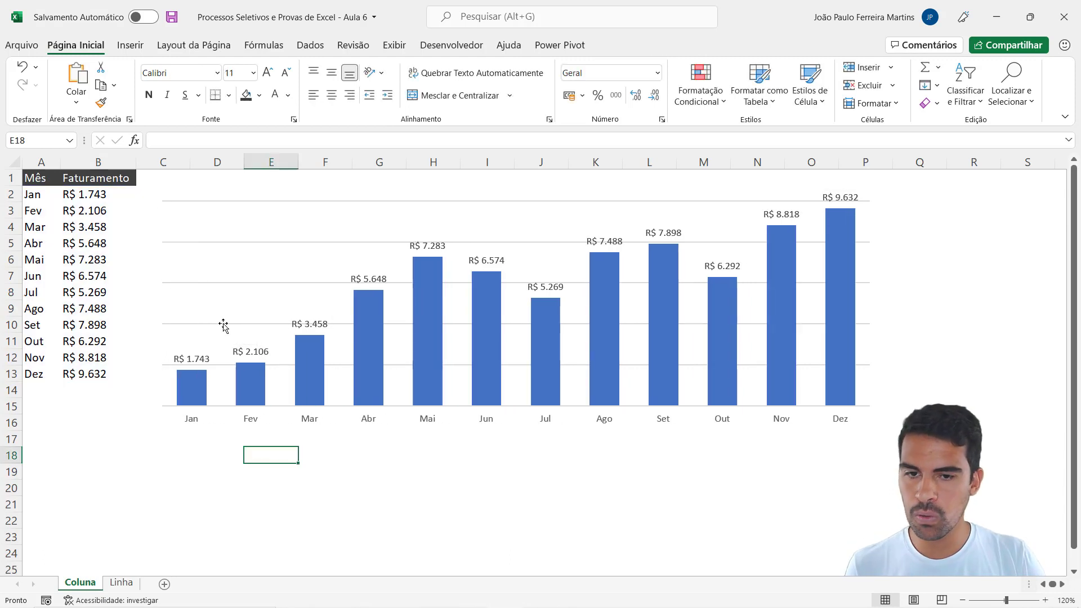
Try gold and green outlines on the chart's horizontal gridlines, and finish with the lightest gray theme shade.
left_click(222, 289)
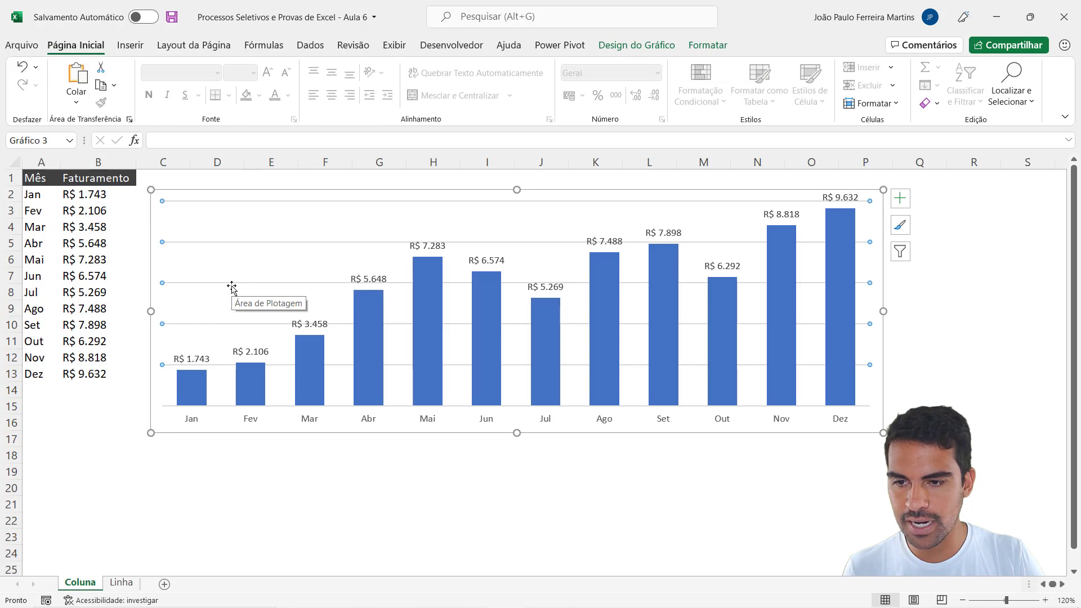
left_click(707, 47)
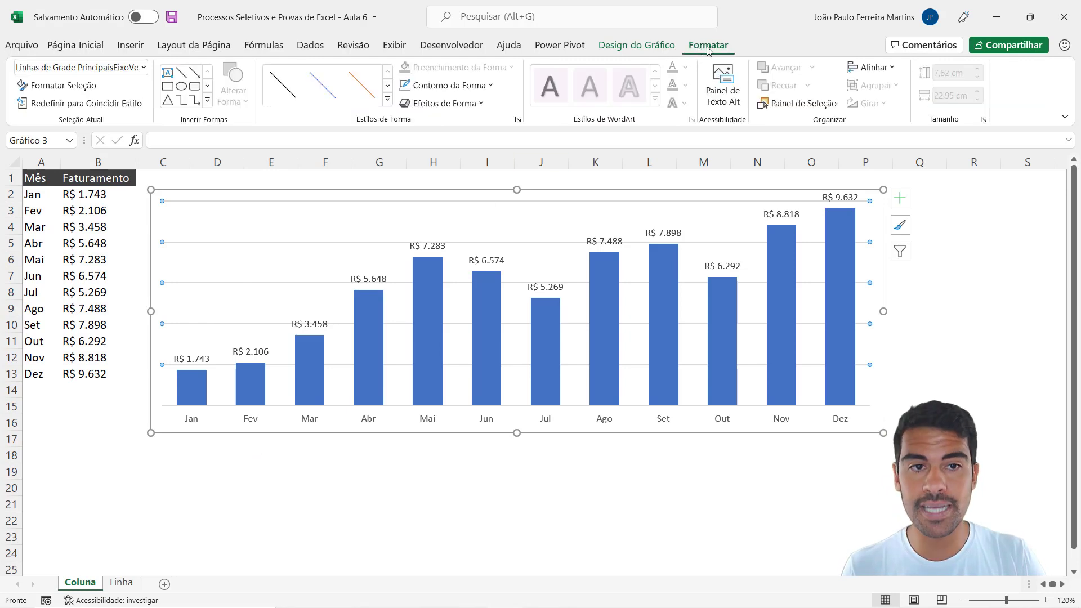
left_click(436, 88)
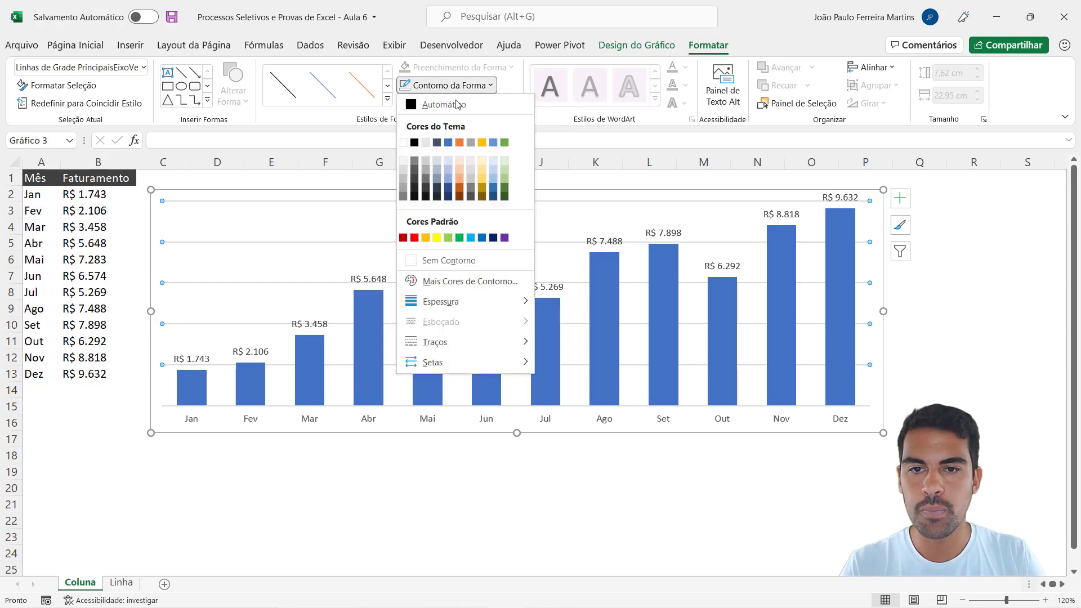
left_click(490, 141)
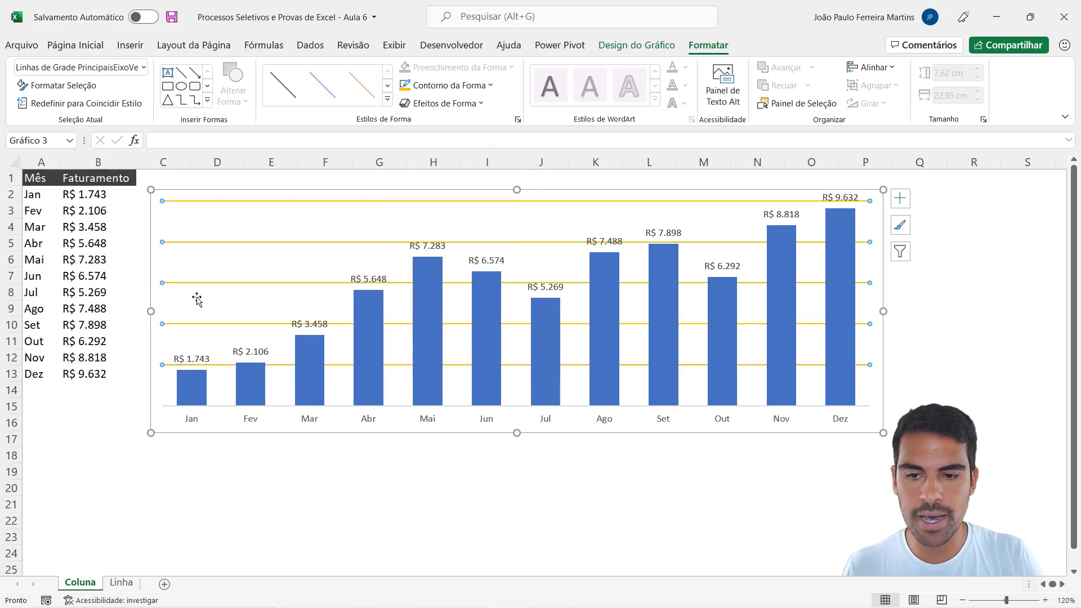
left_click(453, 85)
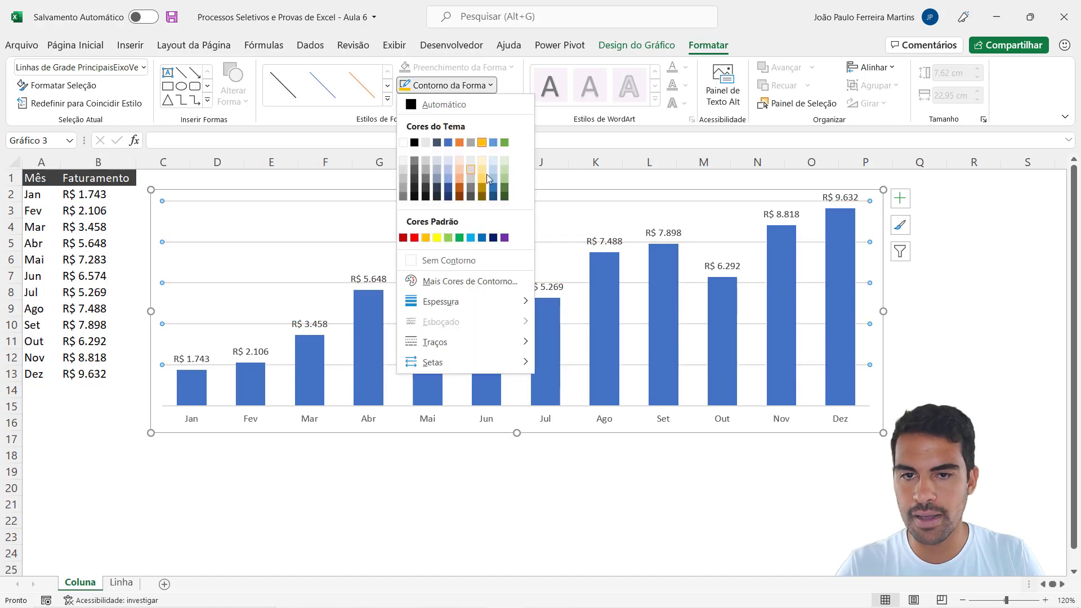
left_click(507, 142)
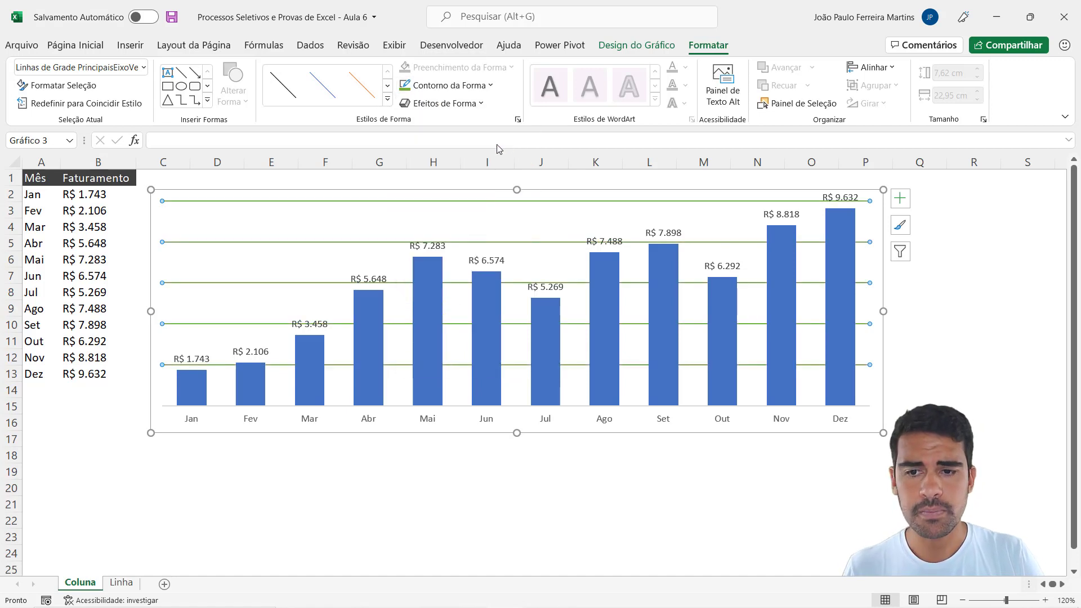
left_click(453, 87)
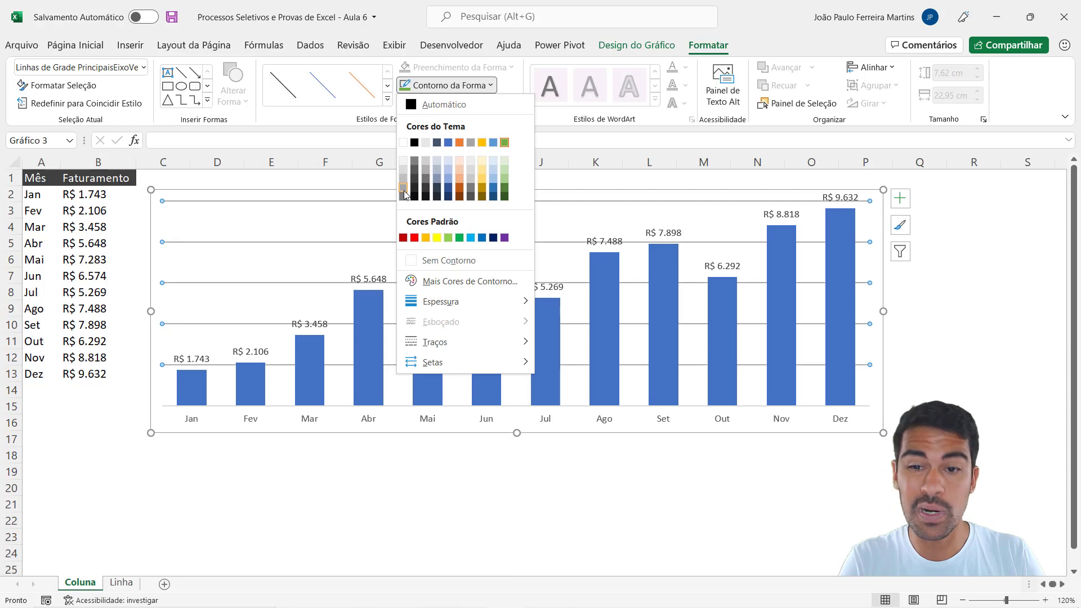
left_click(404, 161)
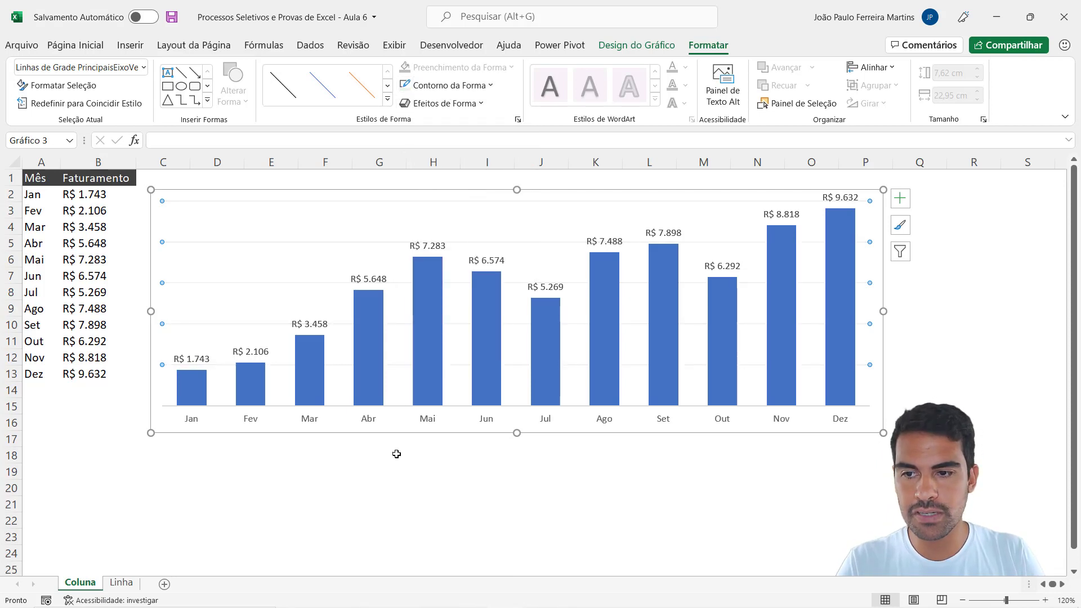
Set the thickness (Espessura) of the chart's horizontal gridlines to ¼ pt.
left_click(395, 478)
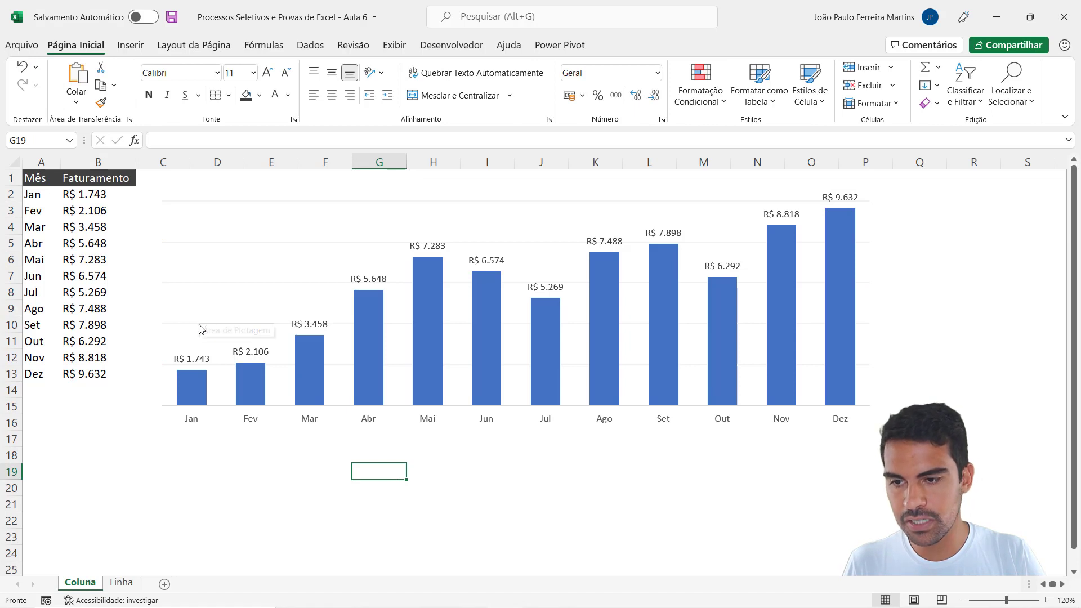
left_click(200, 325)
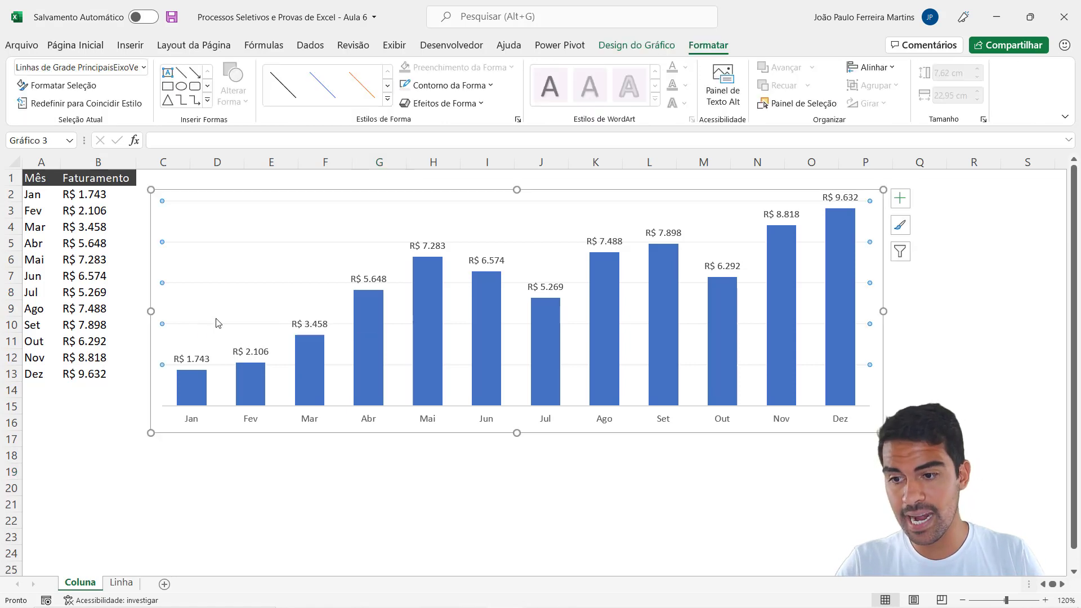
left_click(465, 85)
mouse_move(462, 310)
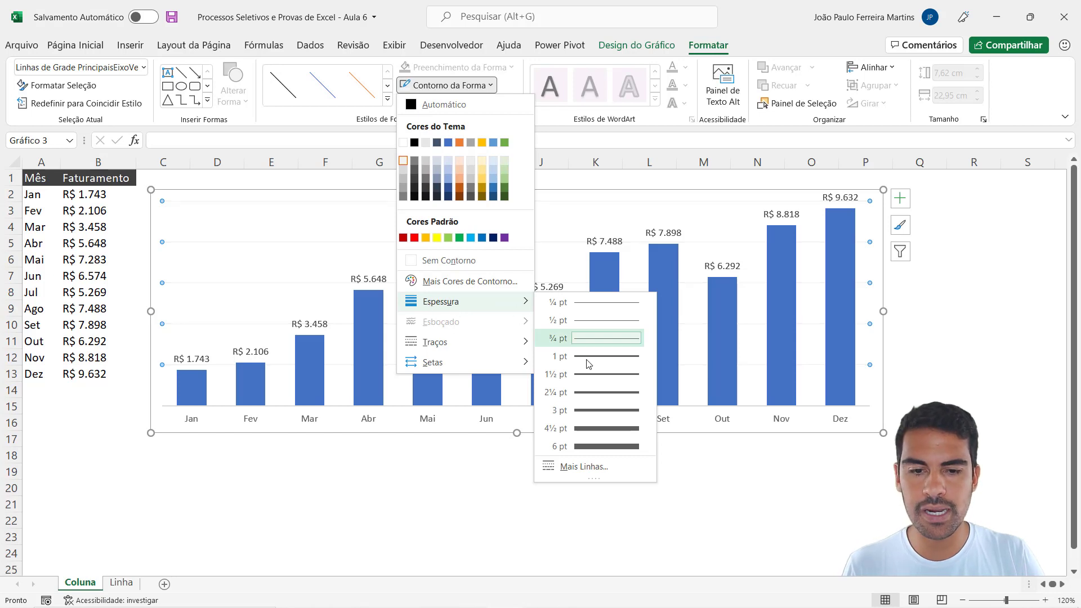
left_click(604, 302)
left_click(394, 493)
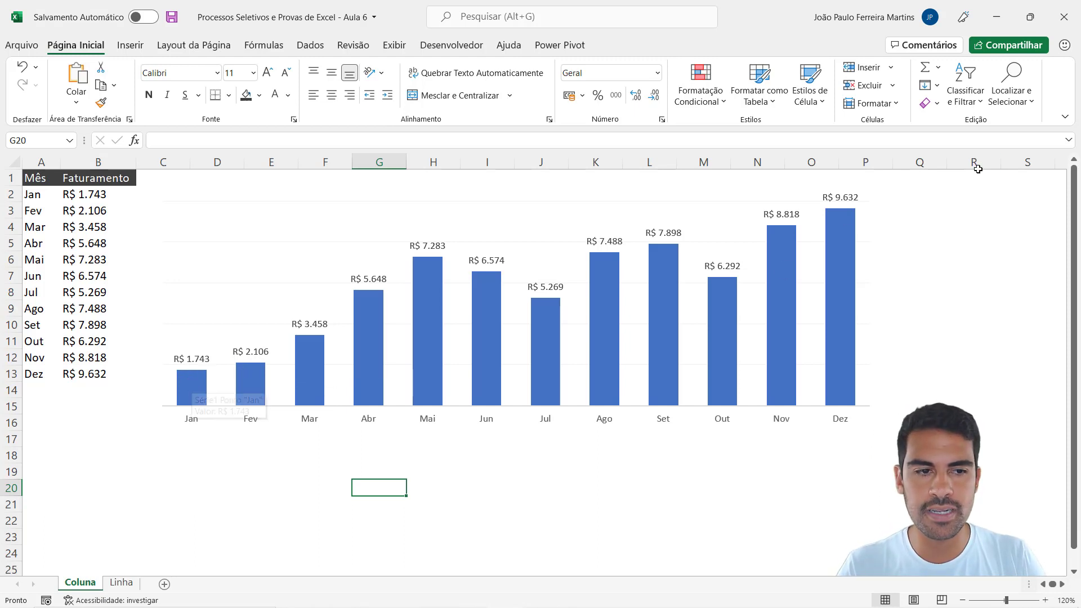
Restore the primary vertical axis (Vertical Principal) on the column chart.
left_click(741, 202)
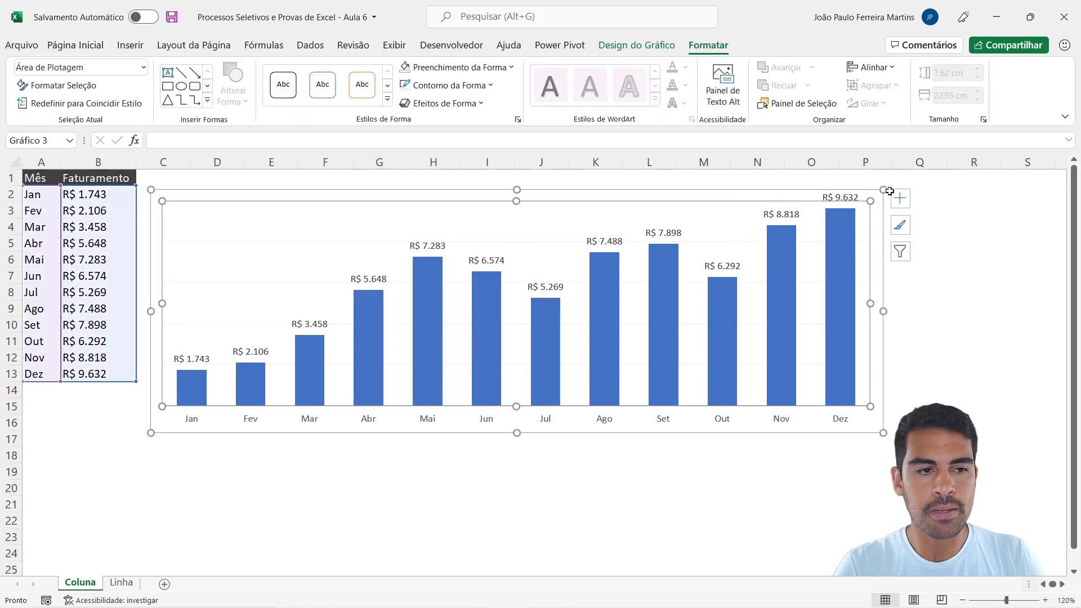
left_click(901, 201)
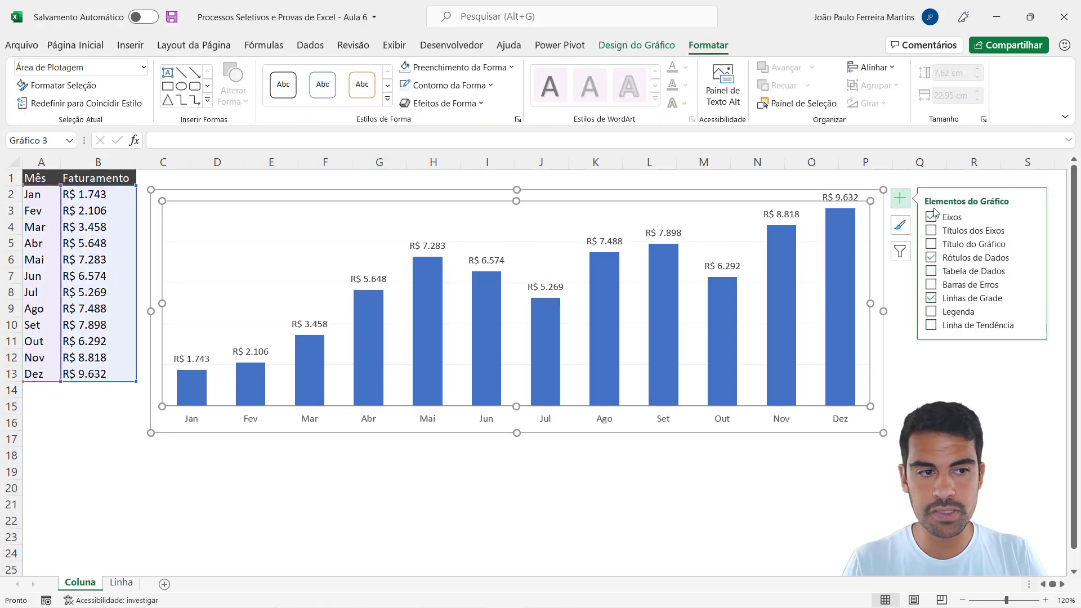
mouse_move(944, 218)
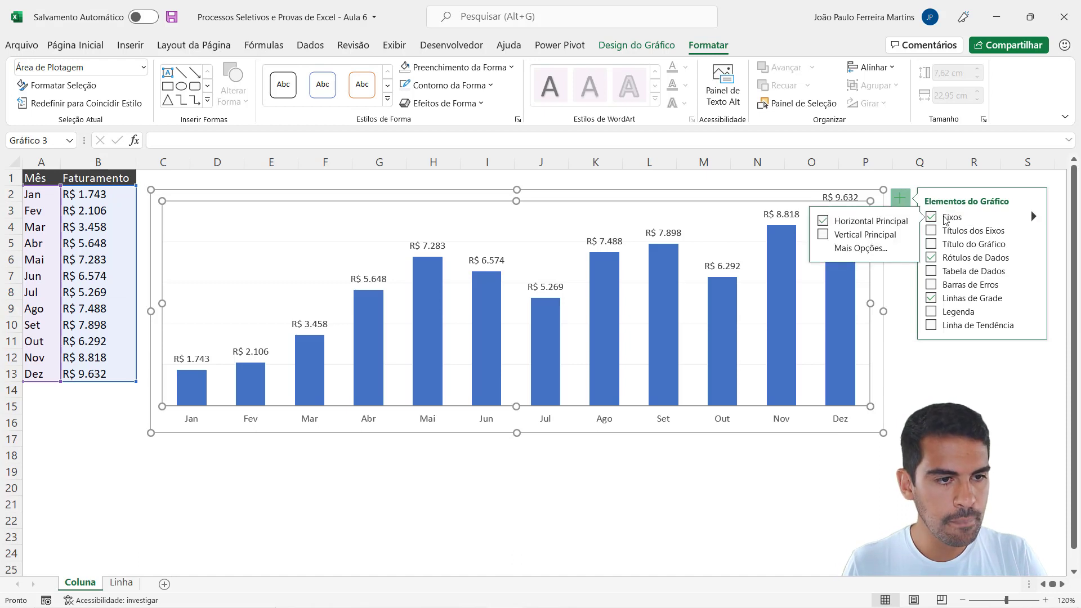
left_click(861, 235)
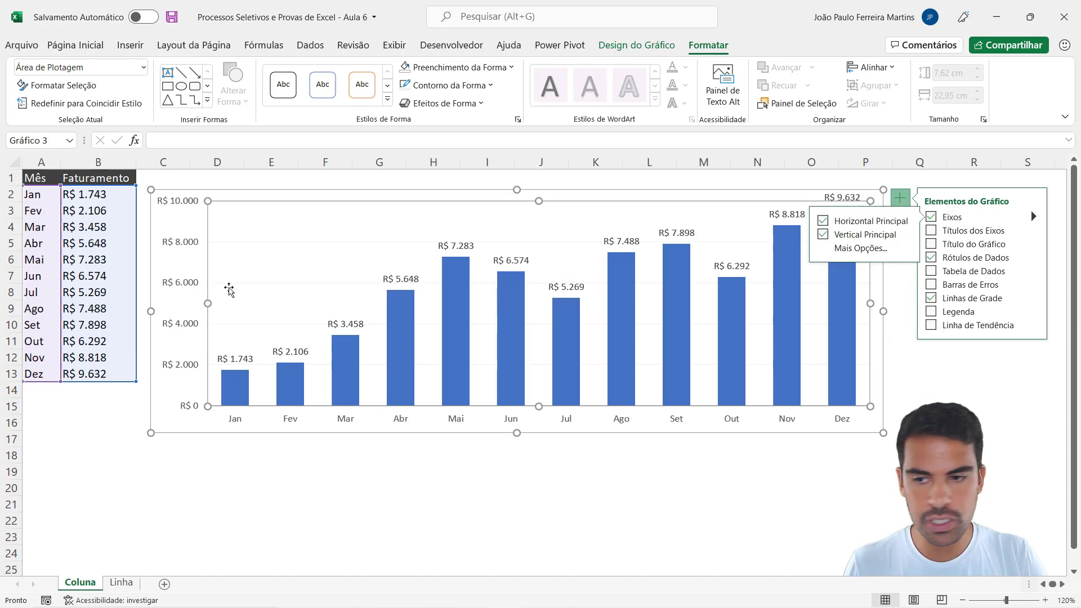
Set the vertical axis major unit (Principal) to 1000 and close the axis formatting.
left_click(184, 367)
right_click(182, 367)
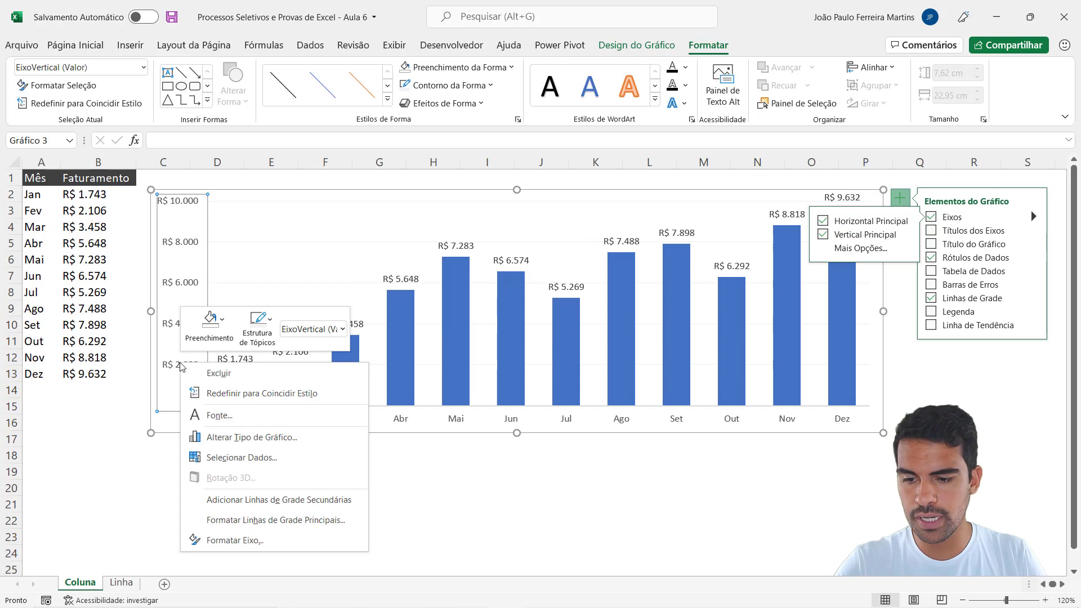
left_click(235, 540)
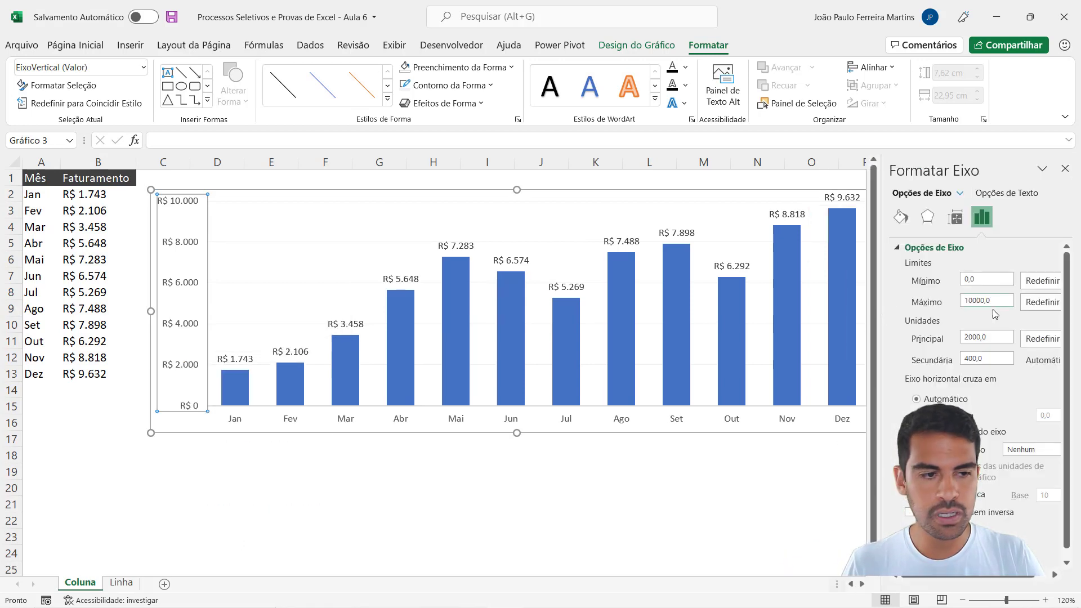
double_click(993, 341)
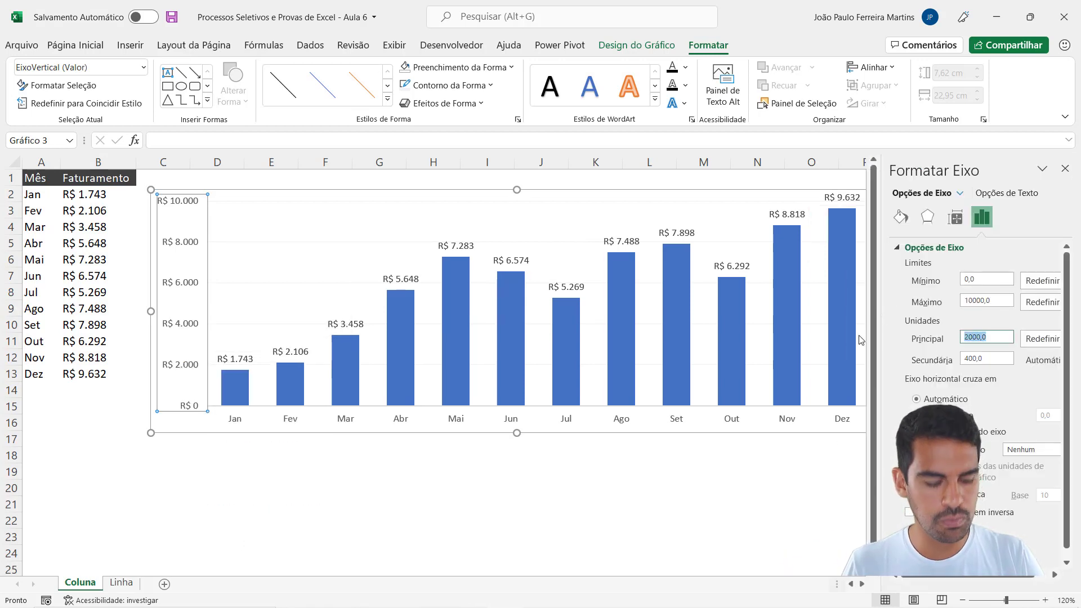
type("100")
key("Return")
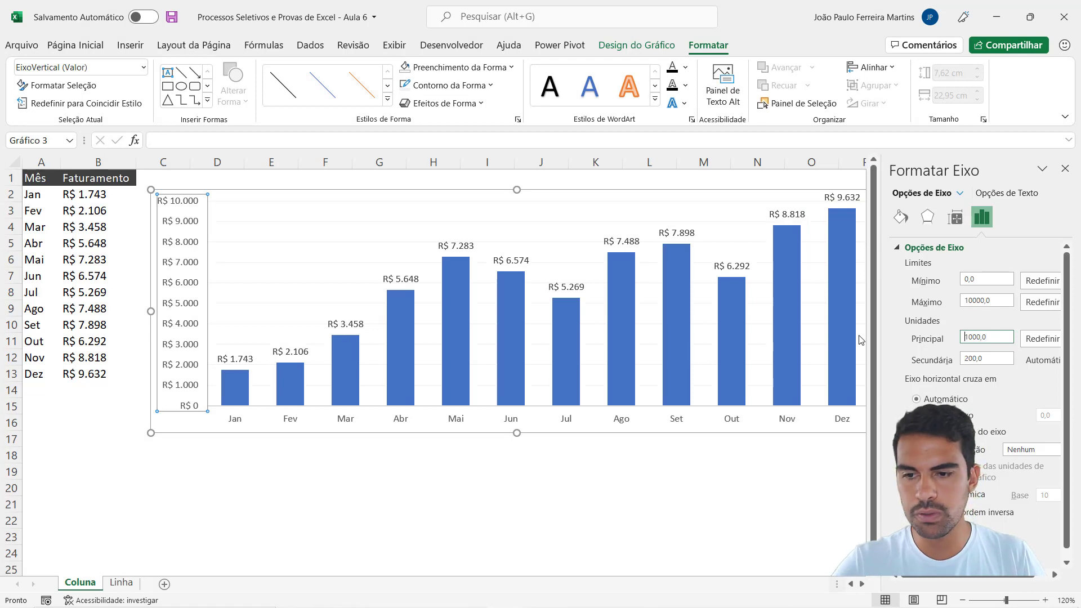
left_click(1065, 169)
left_click(540, 488)
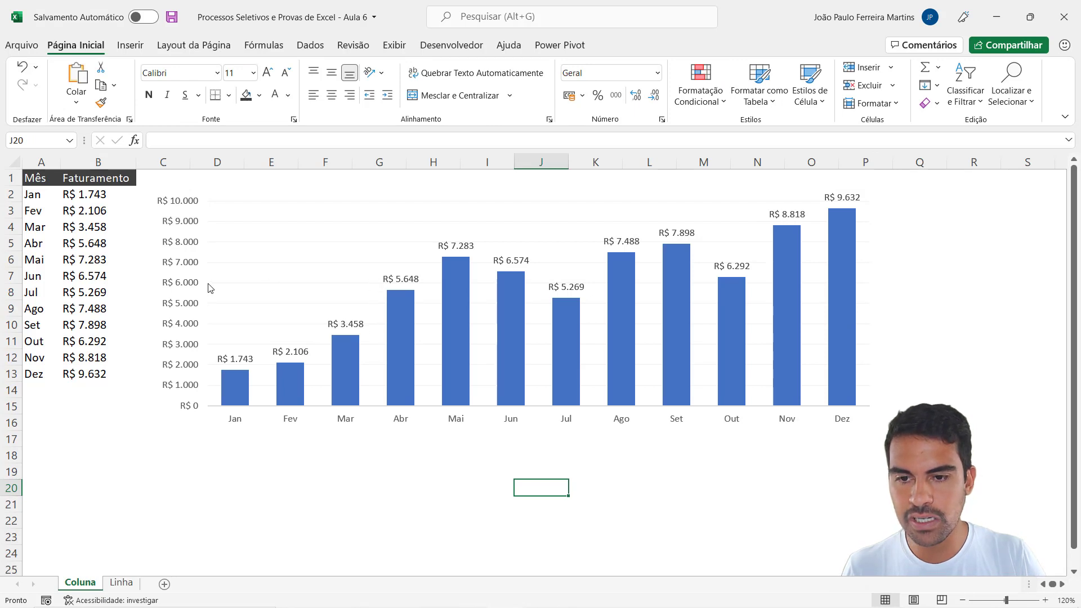
Delete the vertical value axis from the chart, leaving the denser gridlines in place.
left_click(176, 286)
key("Delete")
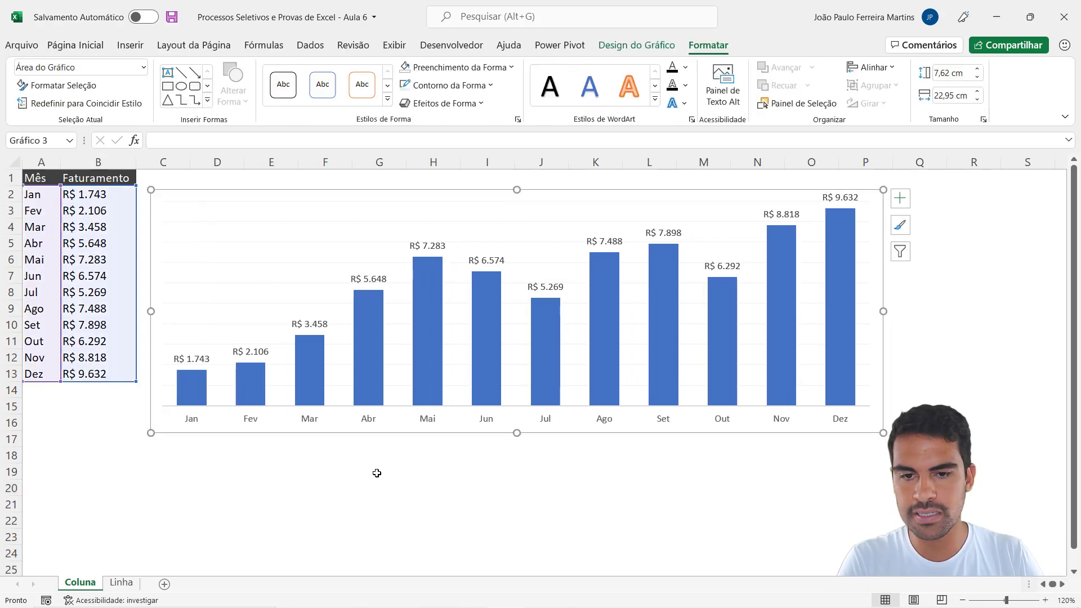
left_click(376, 471)
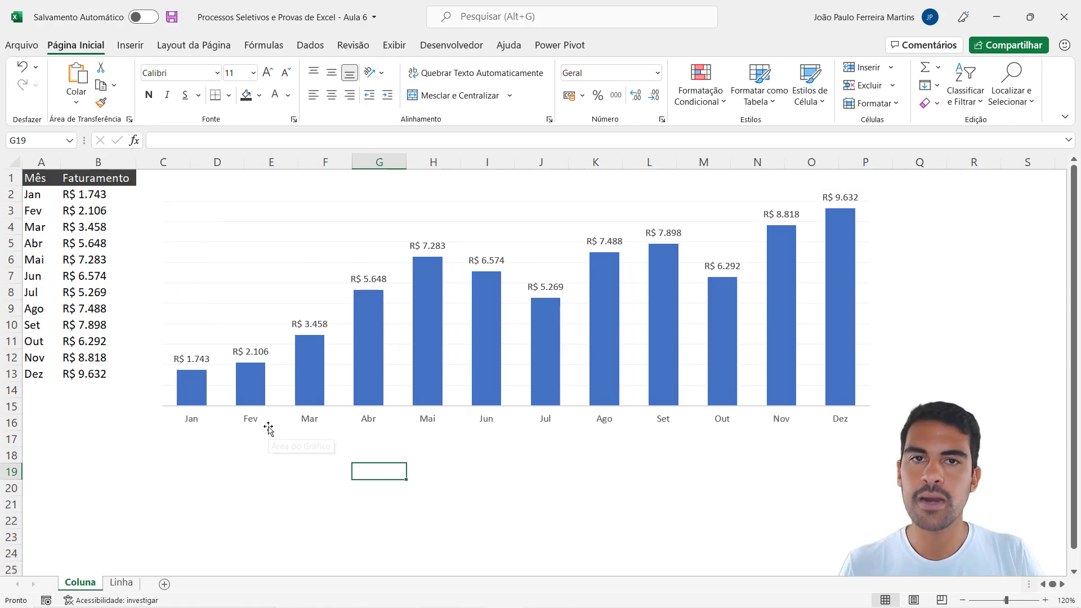
left_click(197, 425)
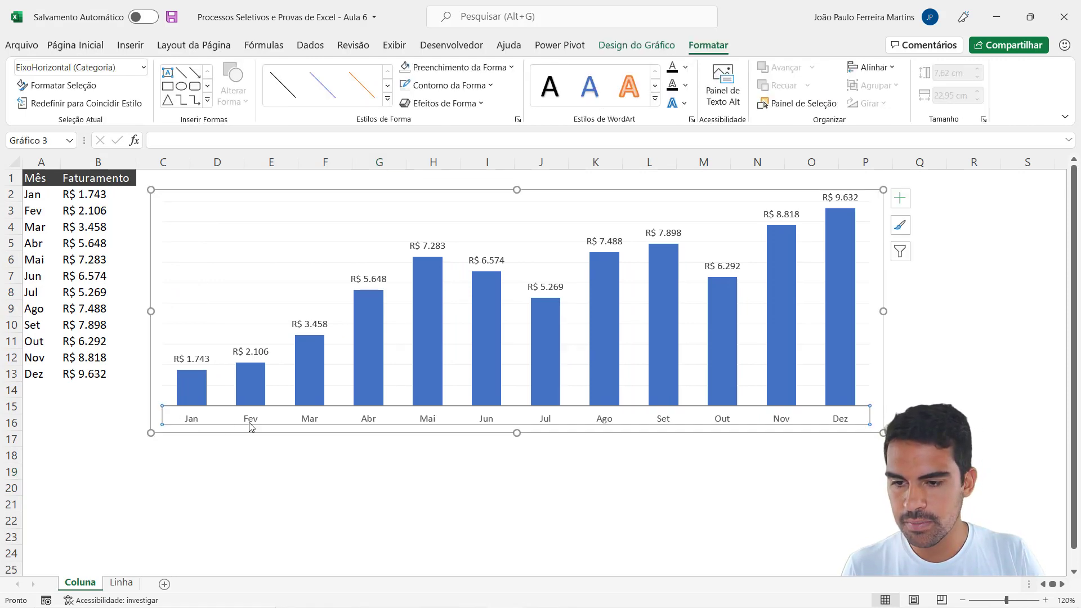
left_click(345, 470)
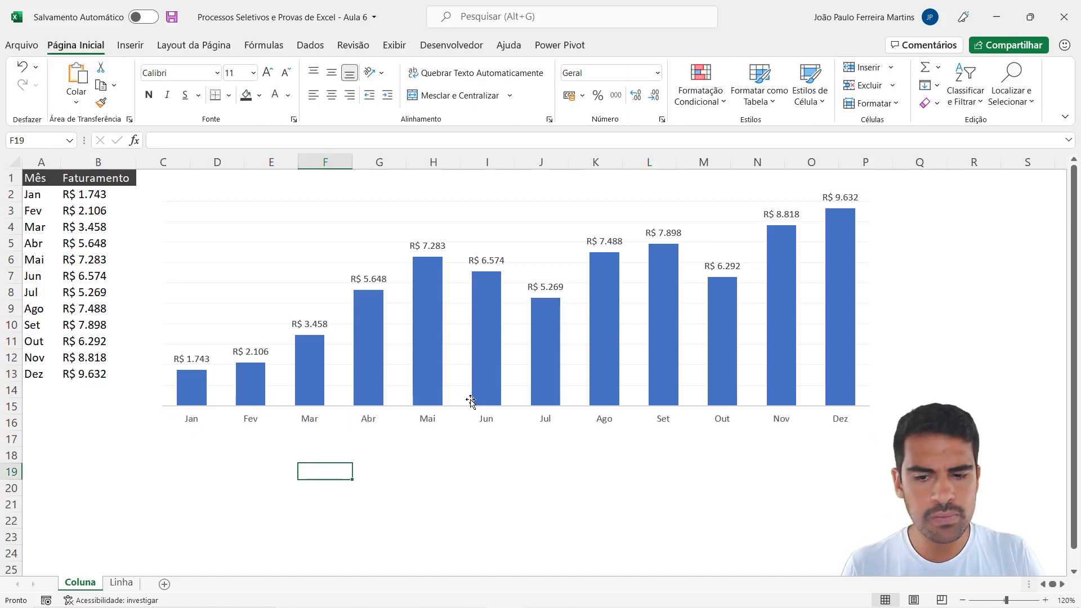
mouse_move(607, 407)
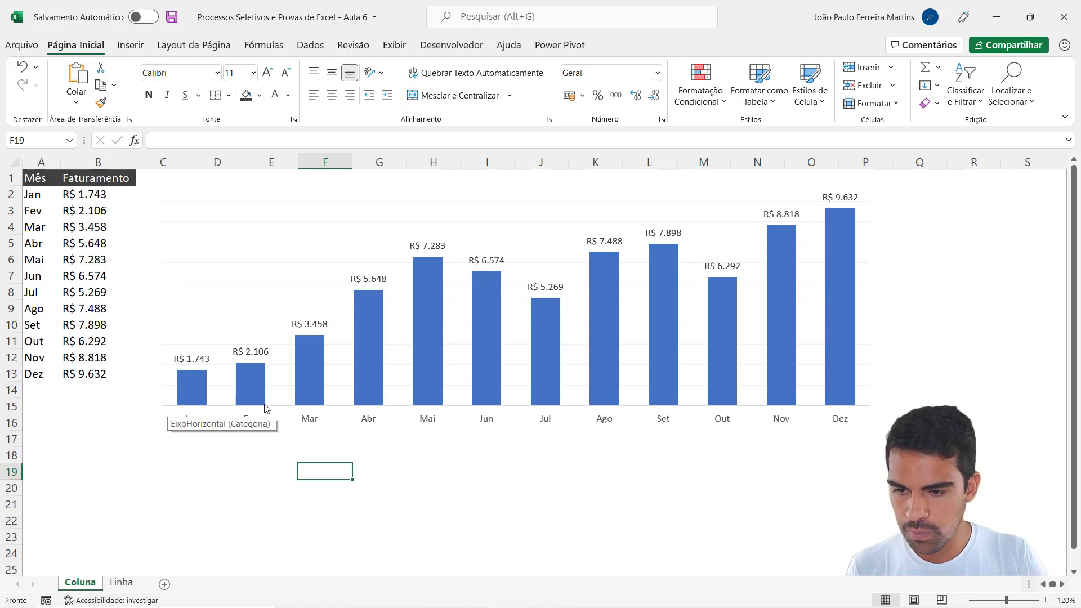
left_click(313, 421)
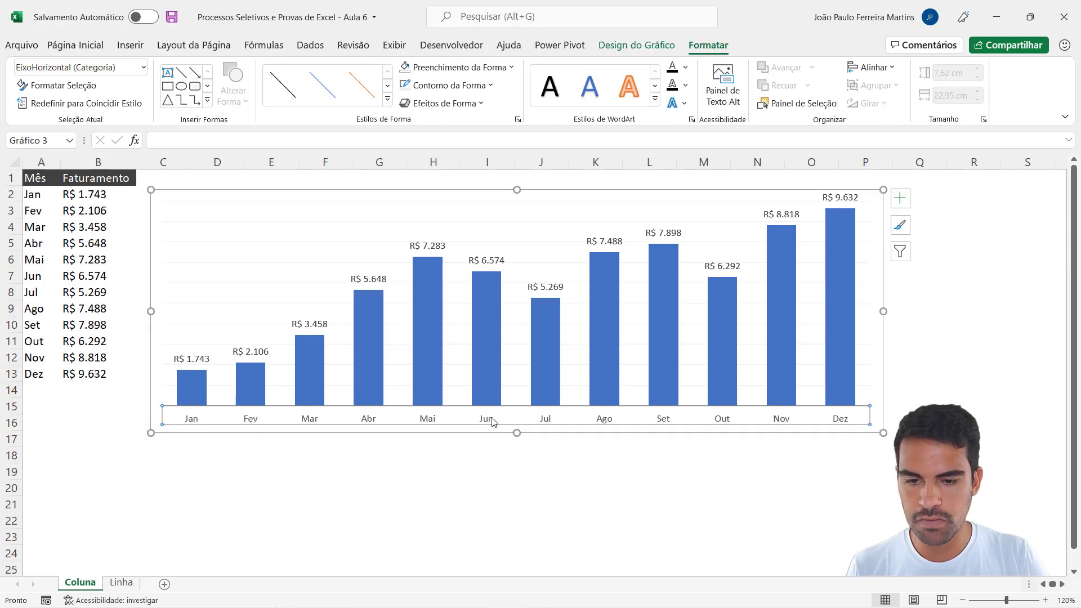
left_click(345, 475)
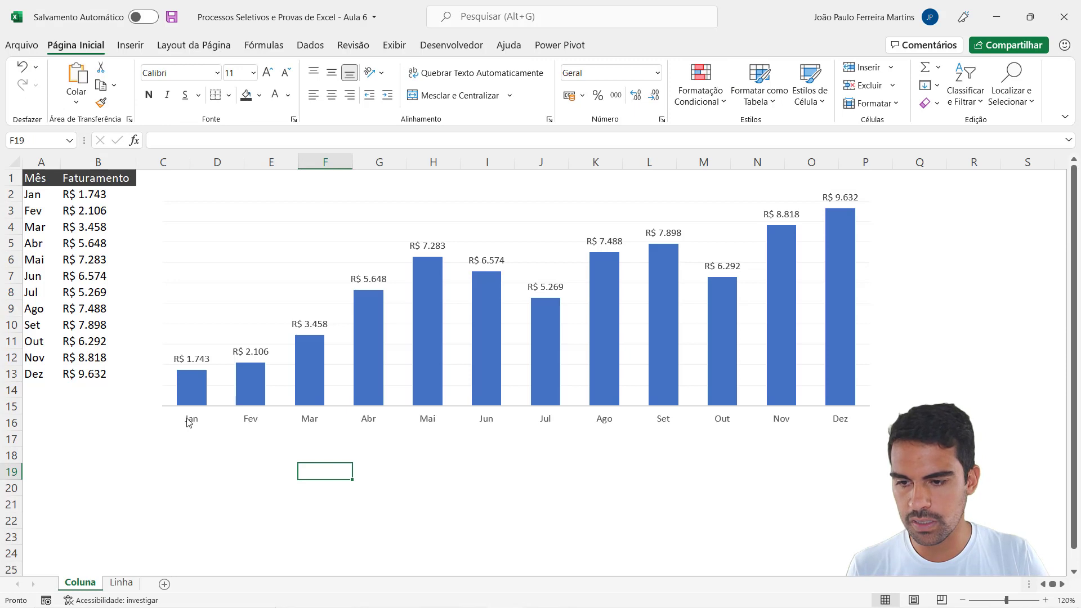
Examine the fill and line options (Preenchimento, Linha) of the horizontal axis, and close its formatting without changes.
left_click(190, 422)
right_click(190, 421)
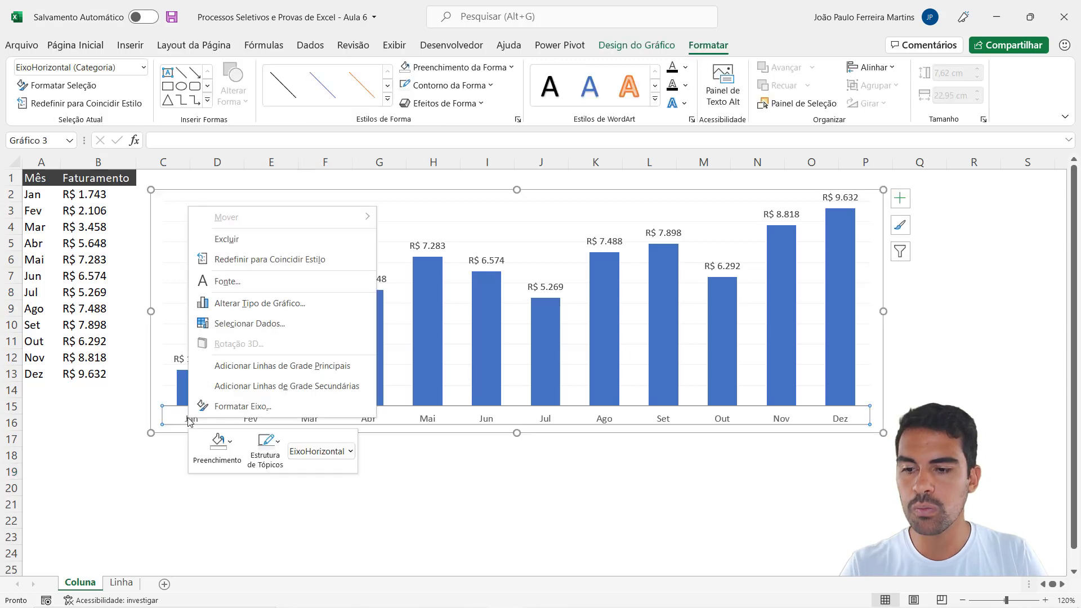
left_click(251, 406)
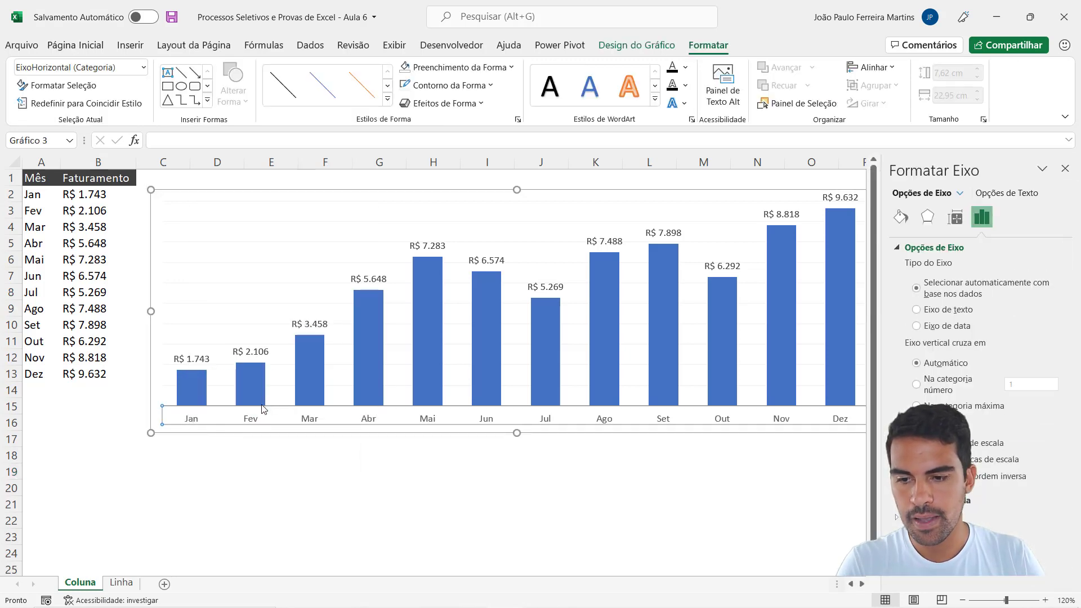
left_click(901, 218)
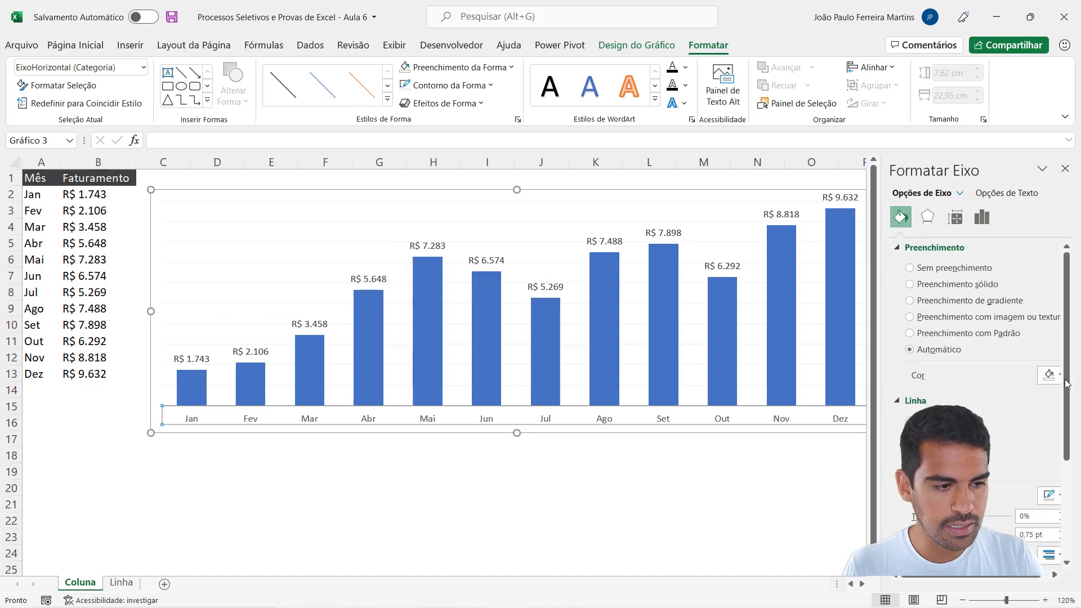
left_click_drag(1066, 383, 1069, 500)
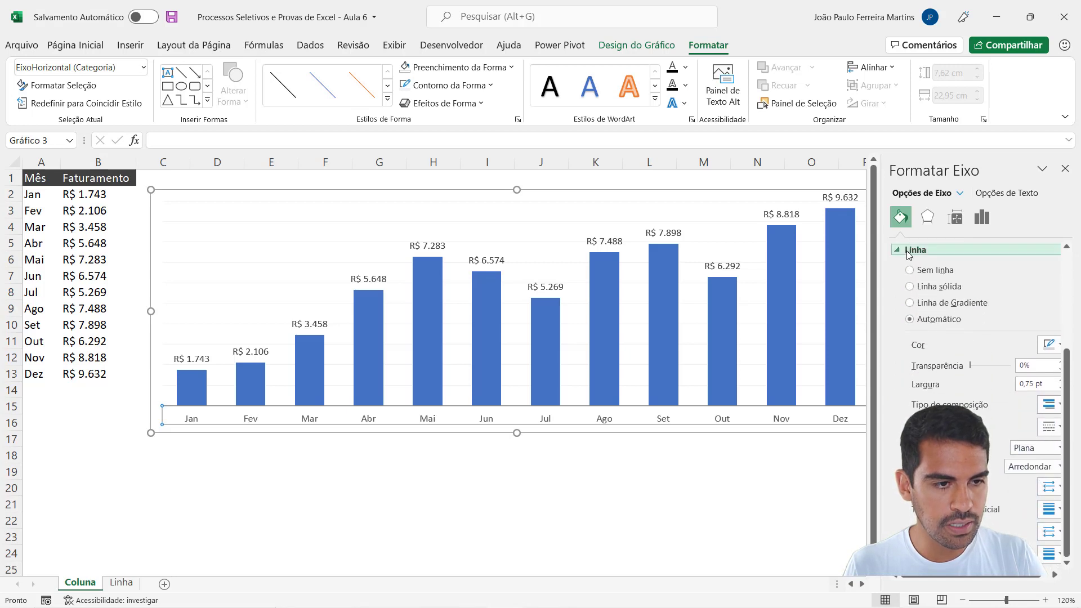
scroll(935, 279, "up", 5)
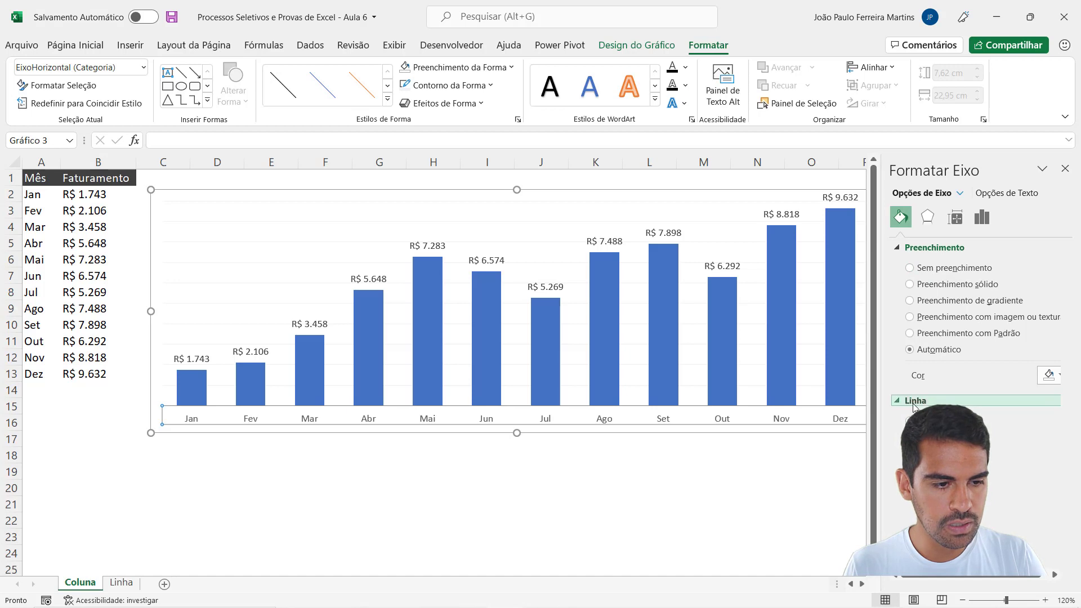
left_click(1065, 169)
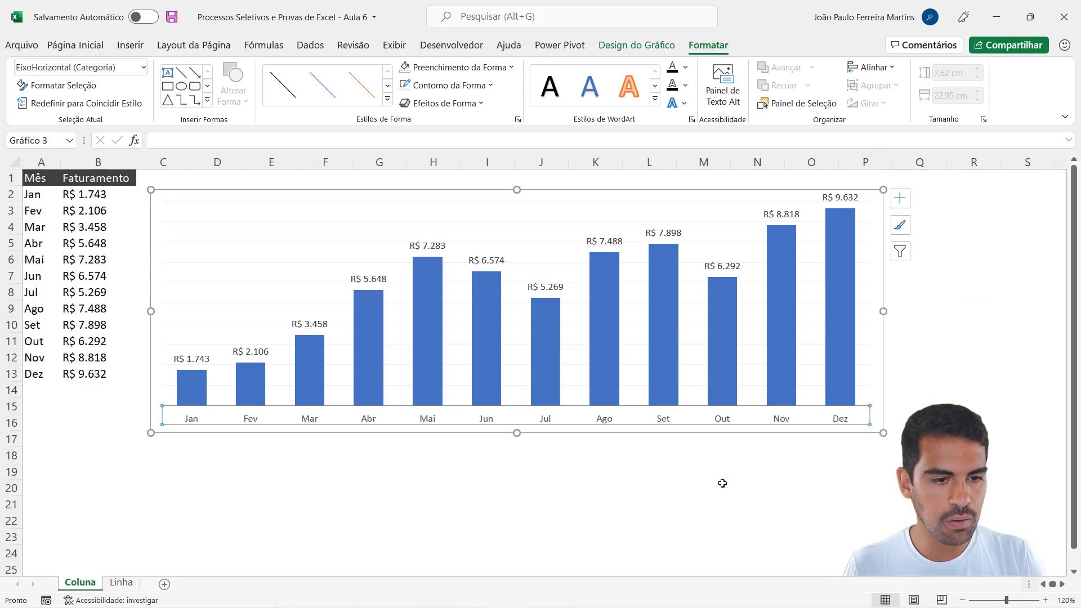
left_click(718, 485)
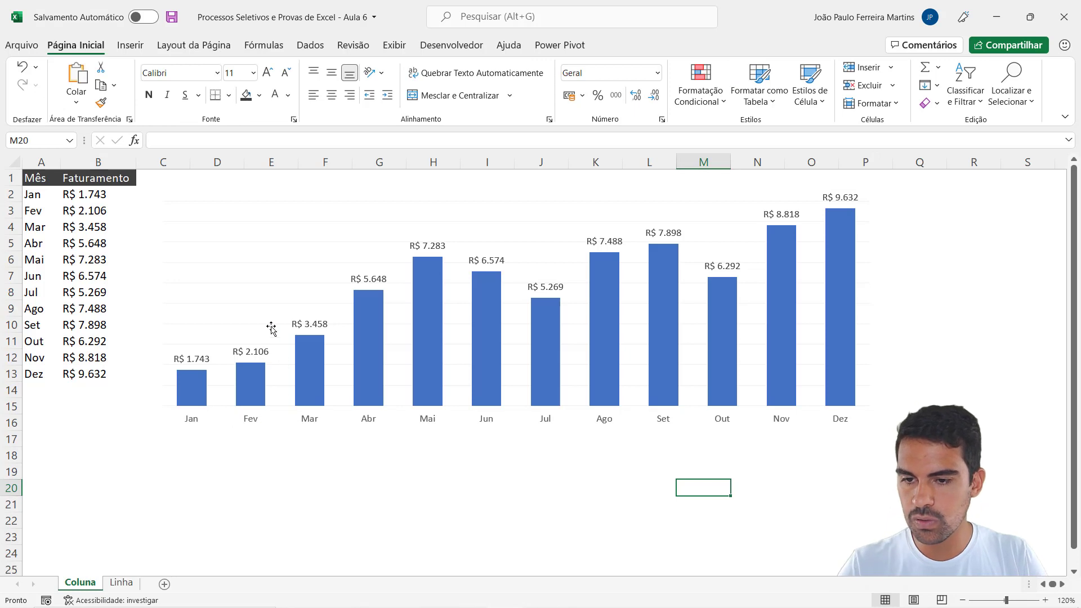
left_click(385, 500)
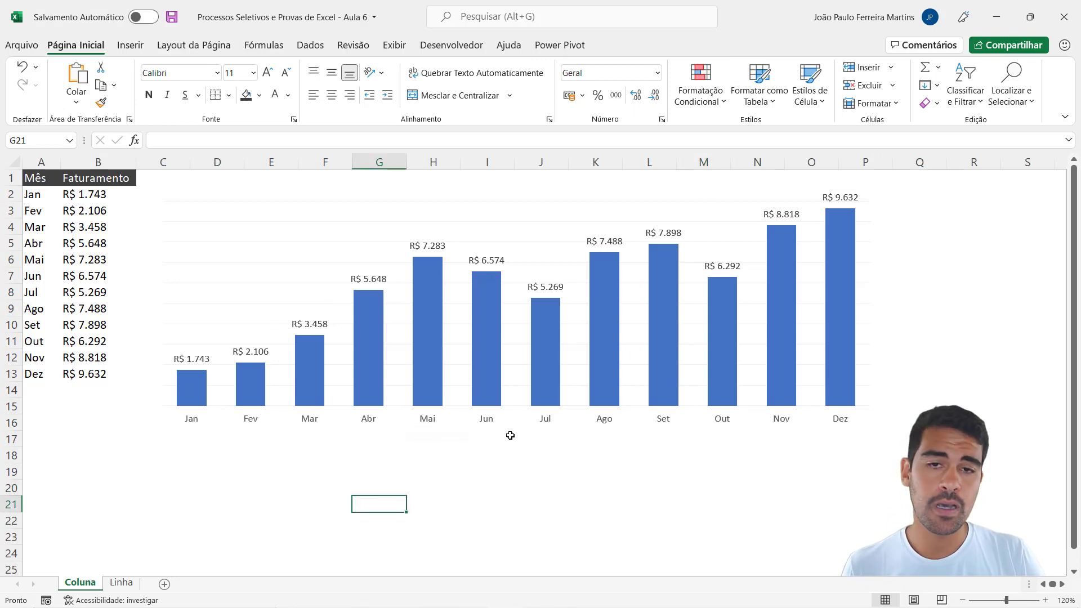
Format the horizontal axis month labels in Montserrat, size 6, with font color Preto, Texto 1, Mais Claro 25%.
left_click(484, 427)
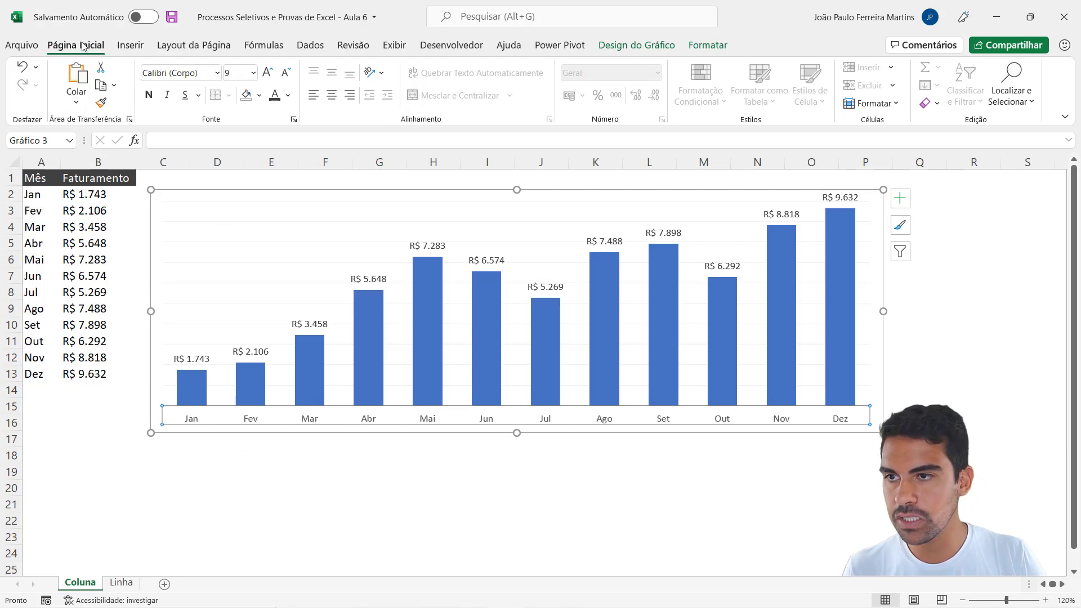
left_click(197, 76)
type("Montserrat")
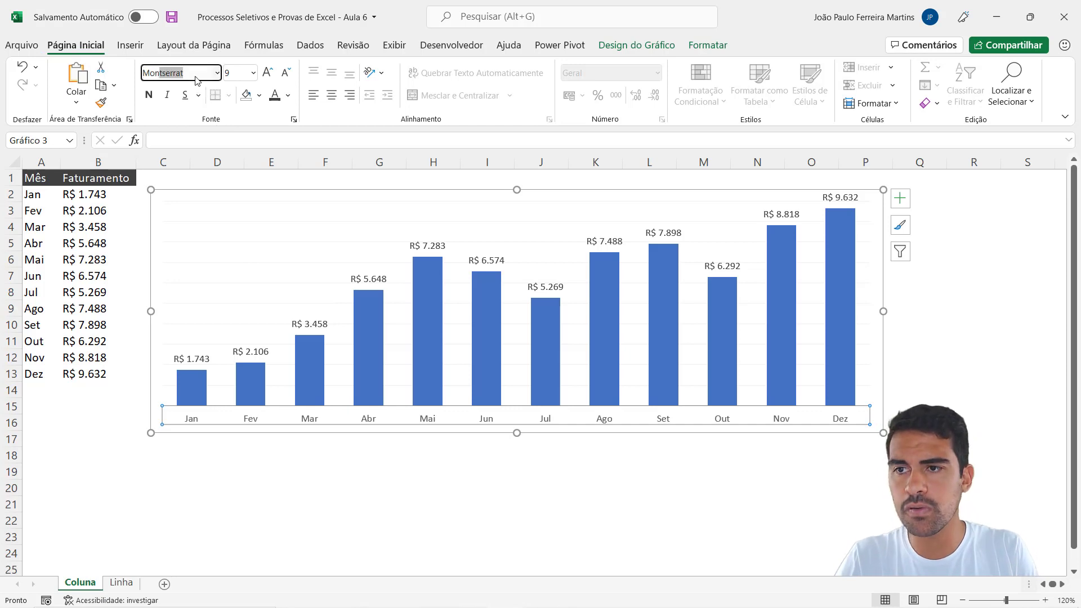
key("Return")
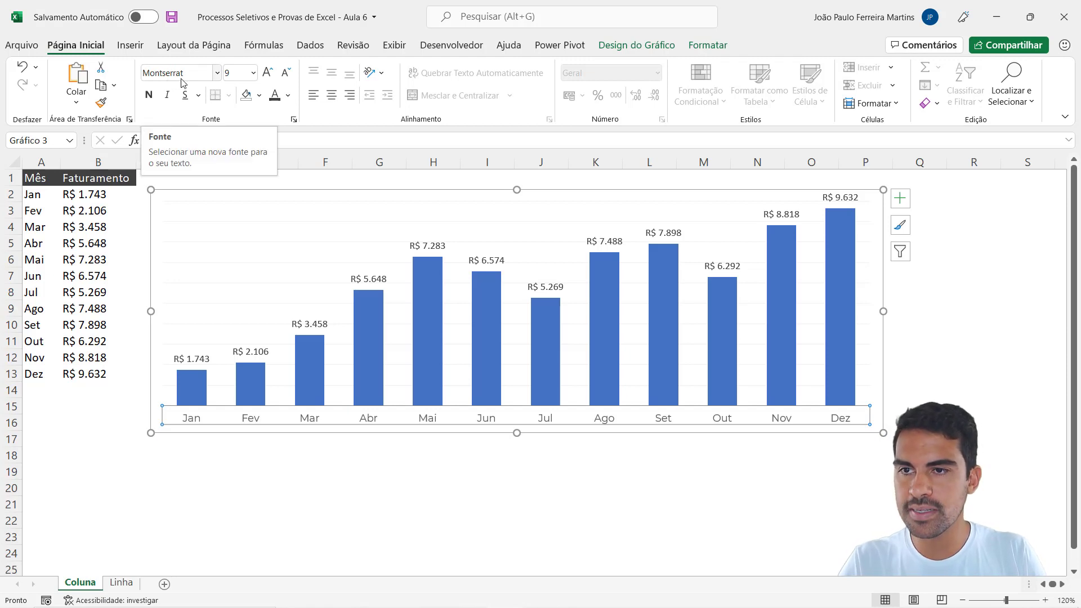
left_click(286, 74)
left_click(285, 73)
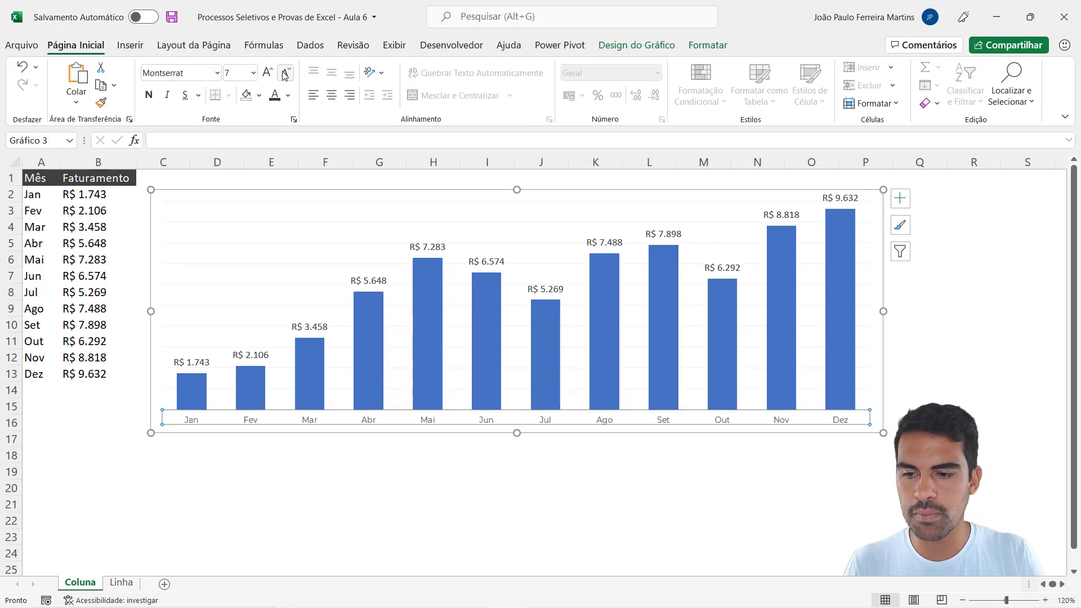
left_click(286, 73)
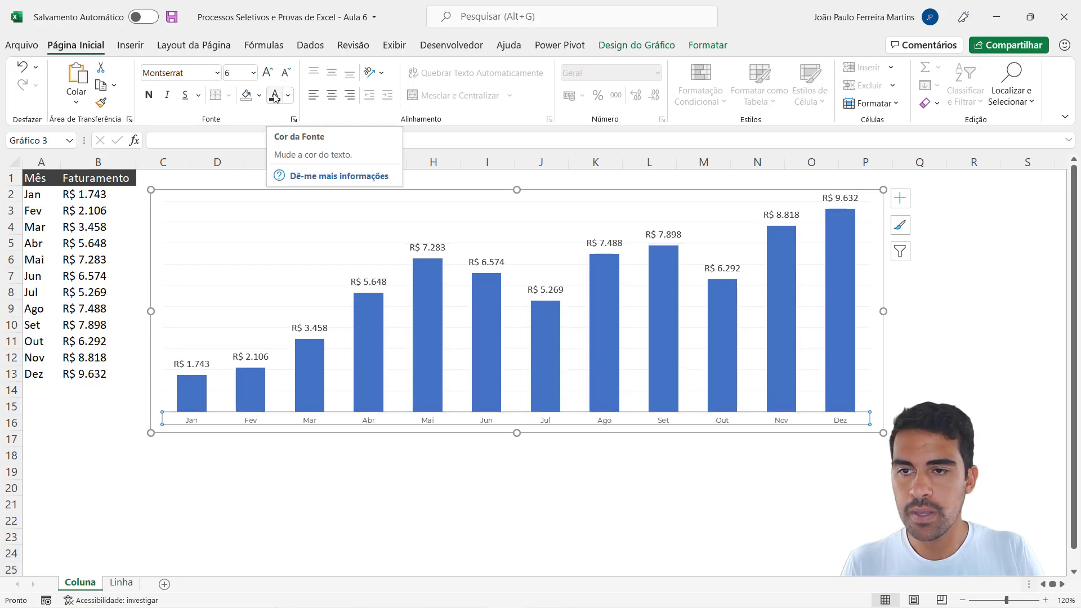
left_click(288, 95)
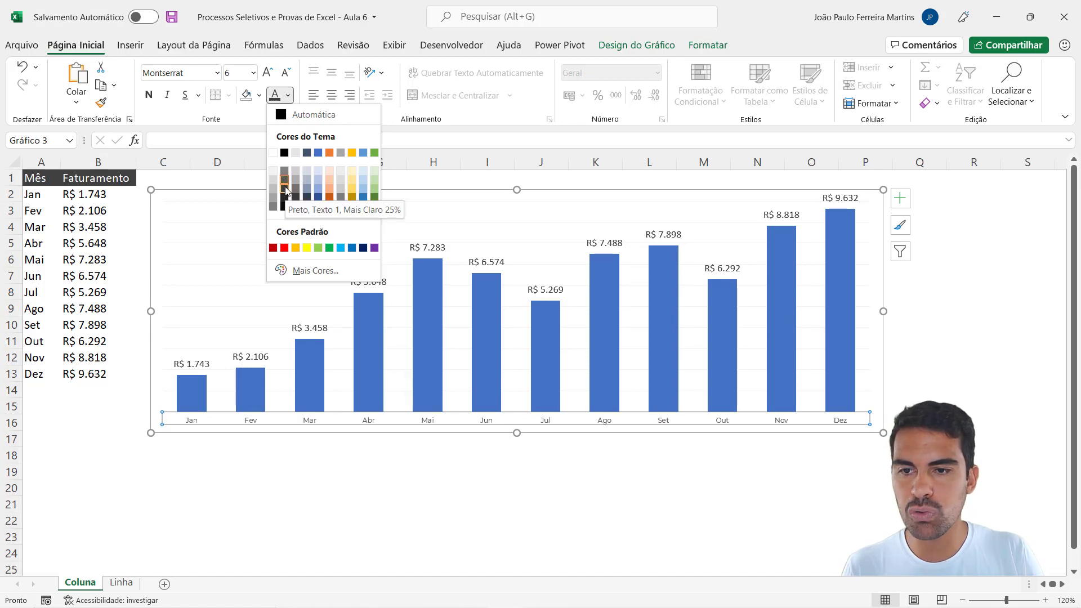
left_click(285, 189)
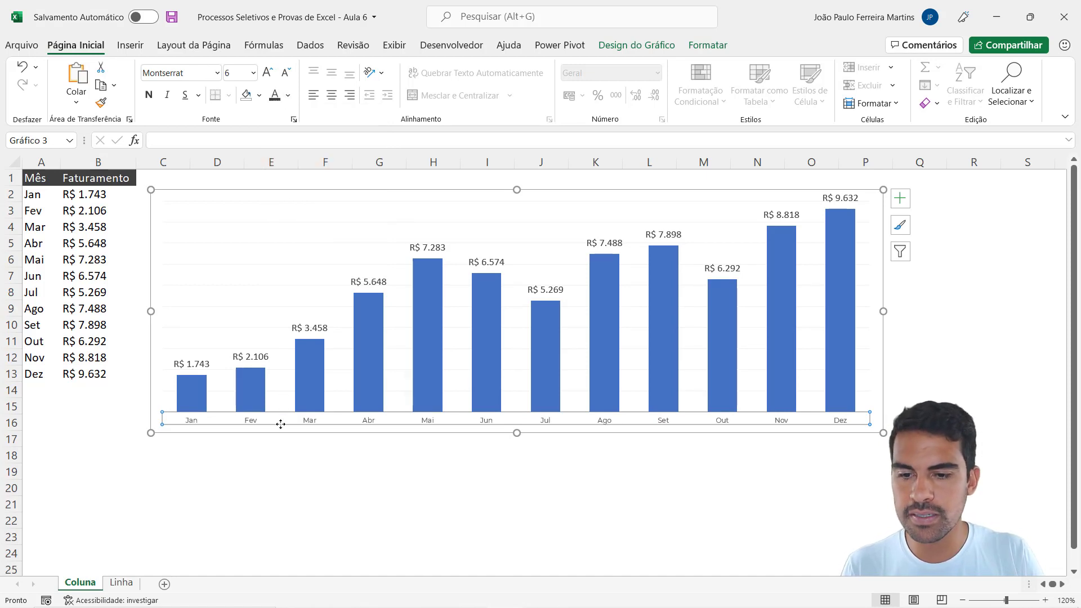
Apply a dark grey font color to the month labels on the chart's horizontal axis.
left_click(285, 455)
key("ctrl+z")
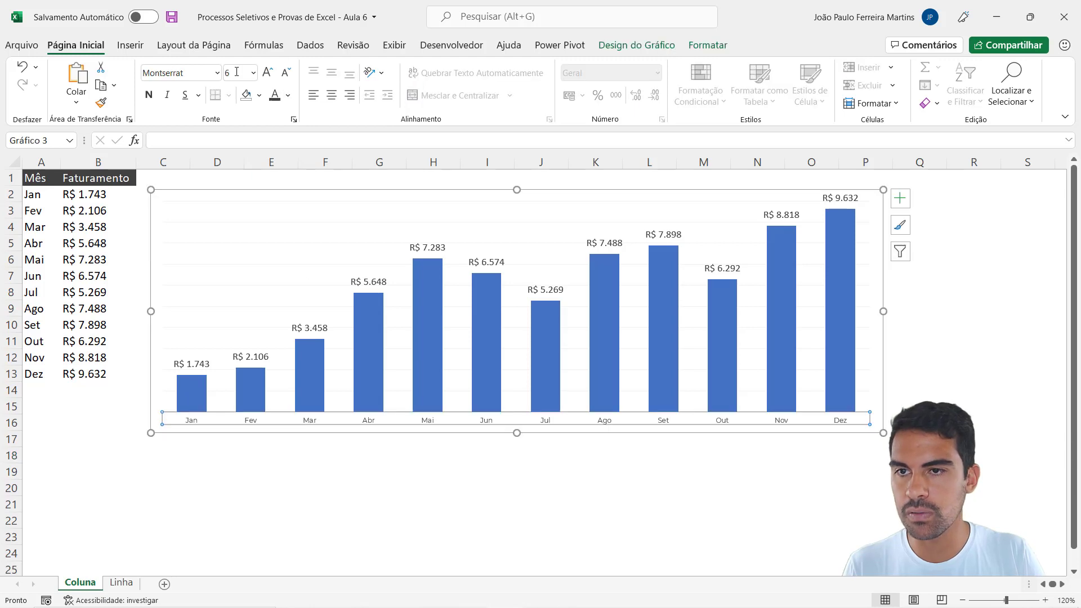
left_click(288, 95)
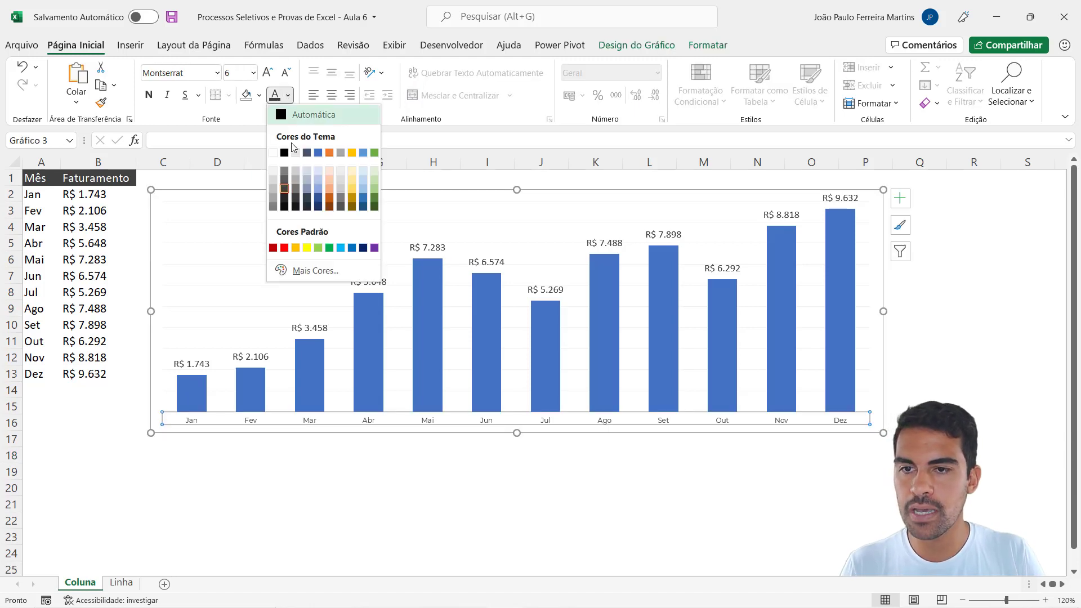
left_click(284, 200)
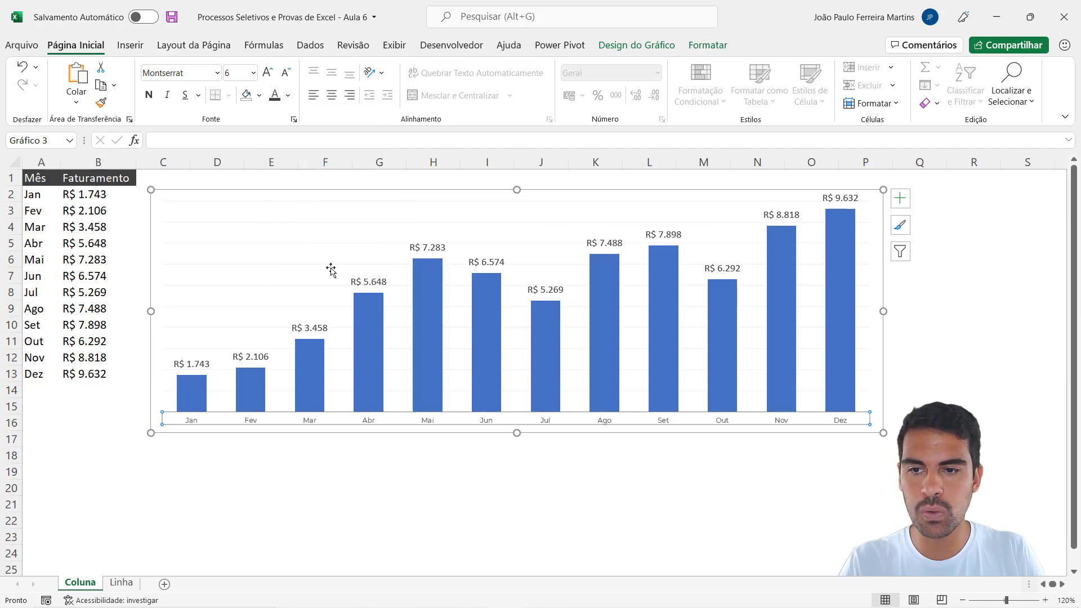
left_click(394, 452)
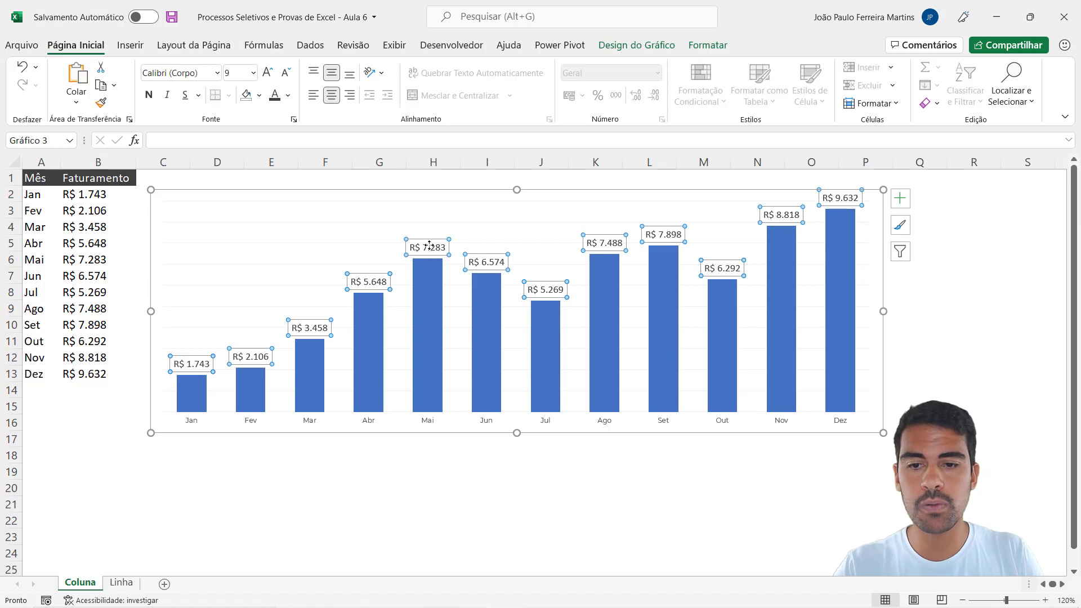
Format the chart's data labels in Montserrat, size 6, with a dark grey font color.
left_click(199, 73)
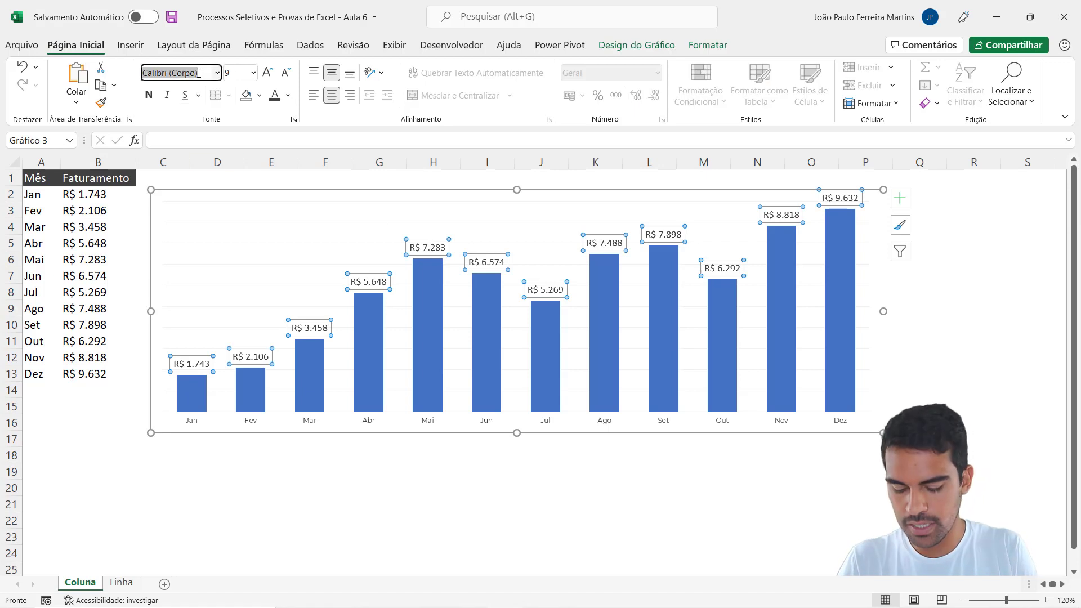
type("Montserrat")
key("Return")
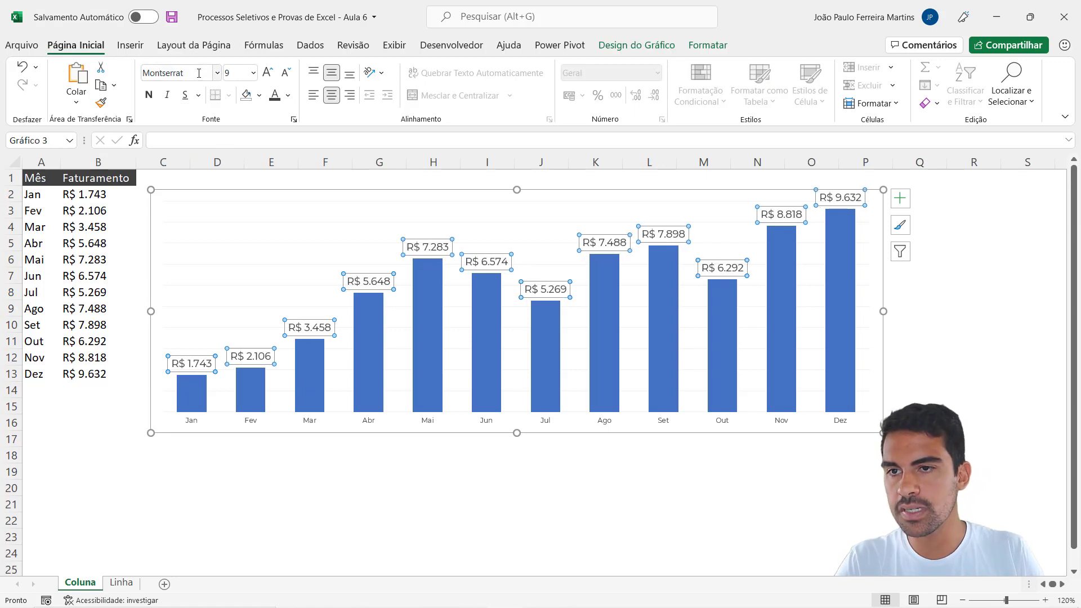
left_click(284, 73)
left_click(284, 73)
left_click(284, 73)
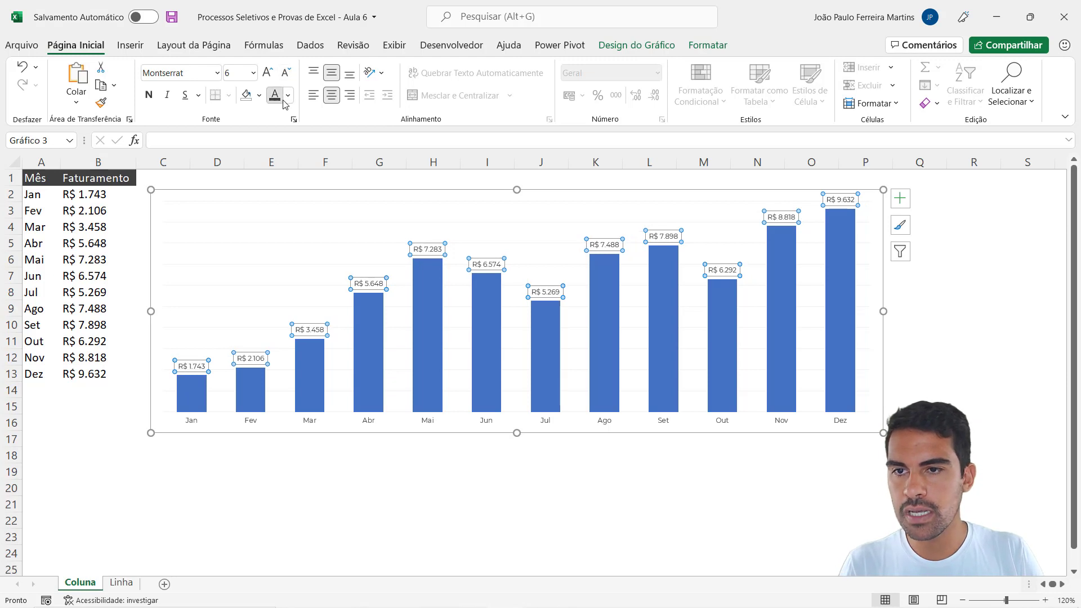
left_click(288, 95)
left_click(285, 197)
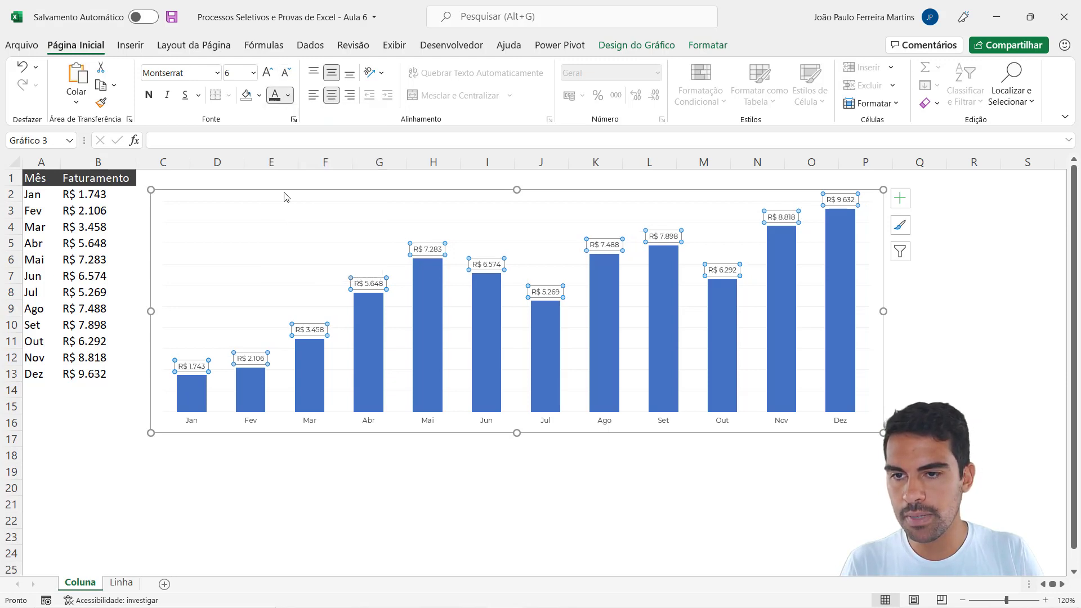
left_click(379, 458)
Fill all columns of the chart series with dark grey (Preto, Texto 1, Mais Claro 25%).
left_click(427, 339)
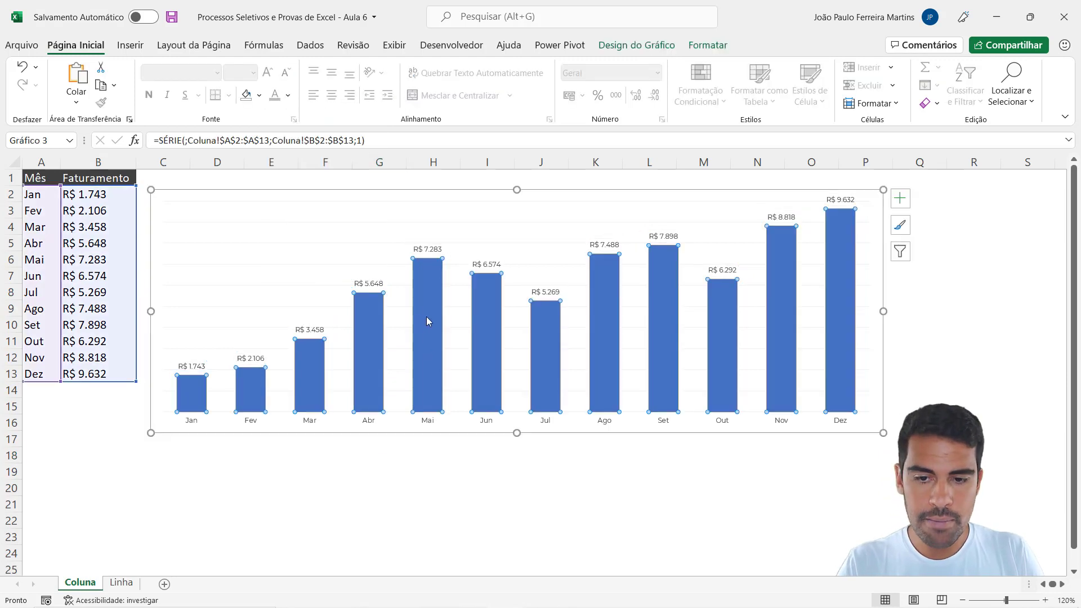
left_click(391, 452)
left_click(489, 330)
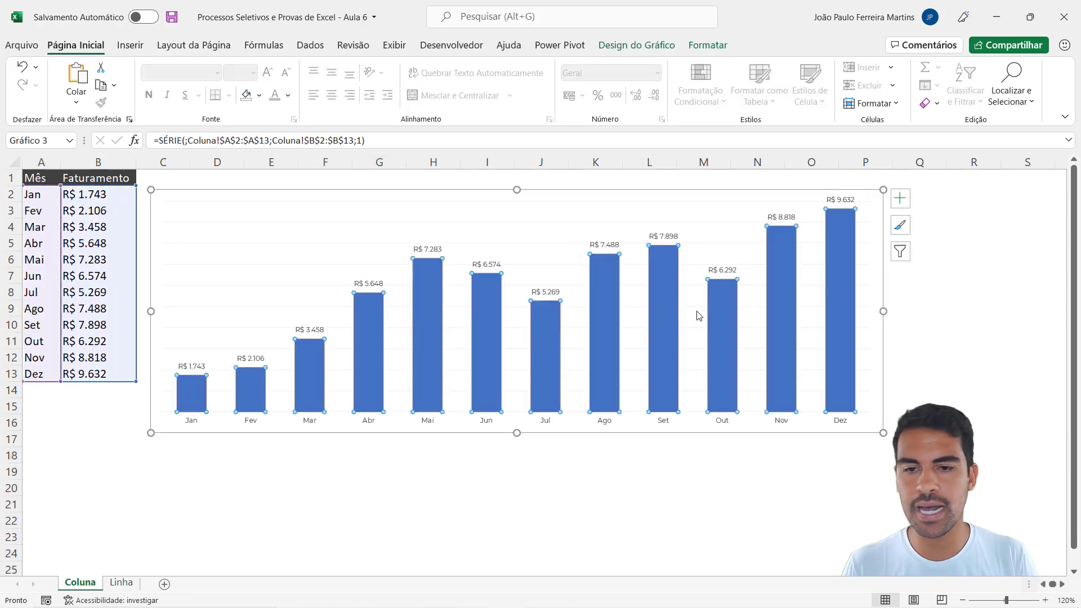
left_click(326, 477)
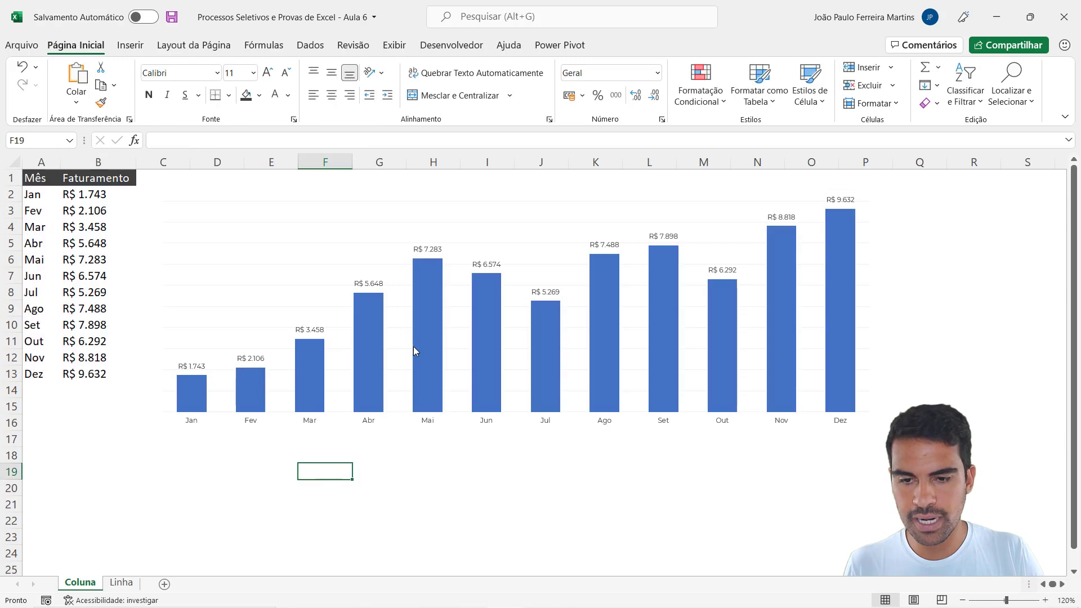
left_click(422, 344)
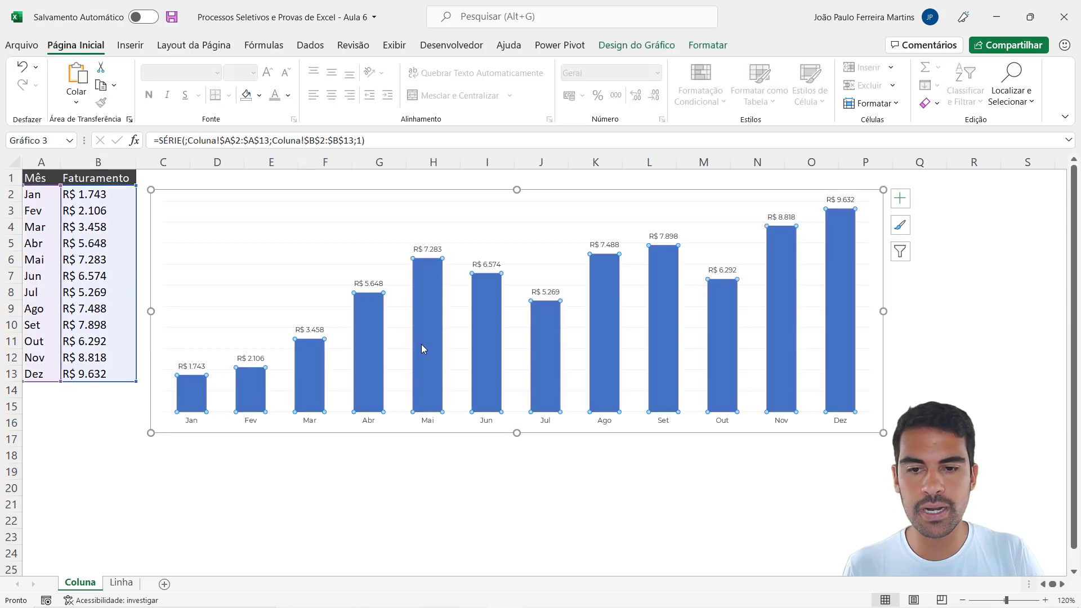
left_click(709, 45)
left_click(480, 67)
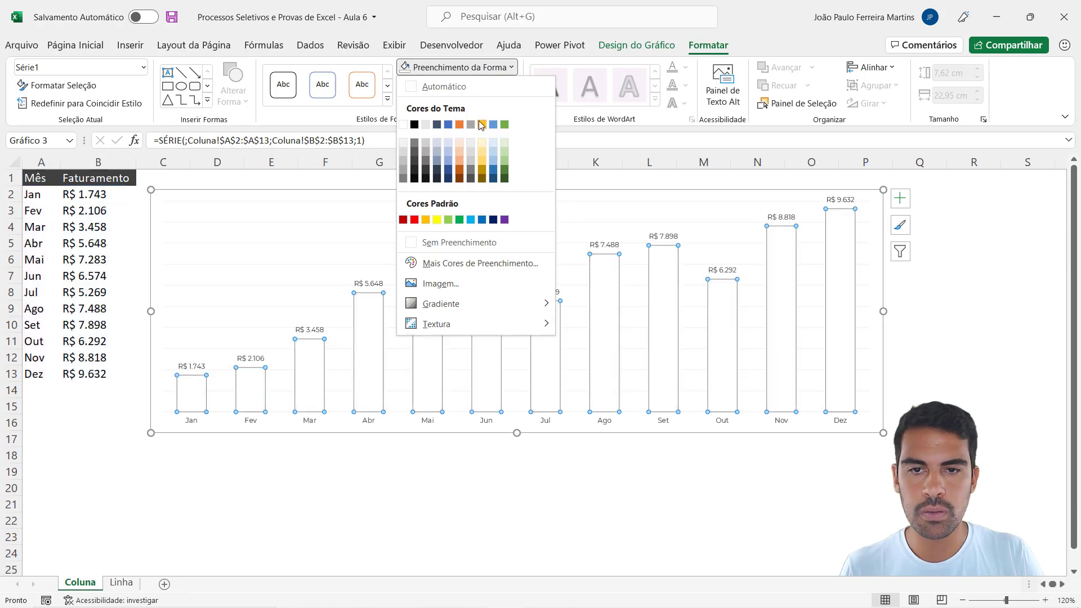
left_click(414, 163)
left_click(431, 452)
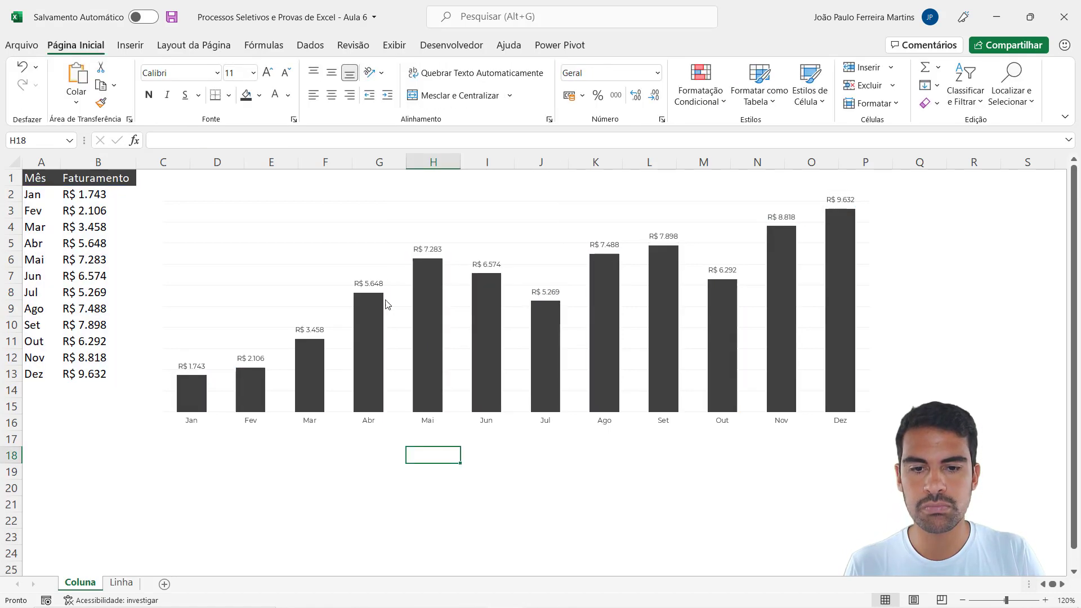
Try a gold theme color fill on the whole column series, and set the fill back to dark grey.
mouse_move(423, 279)
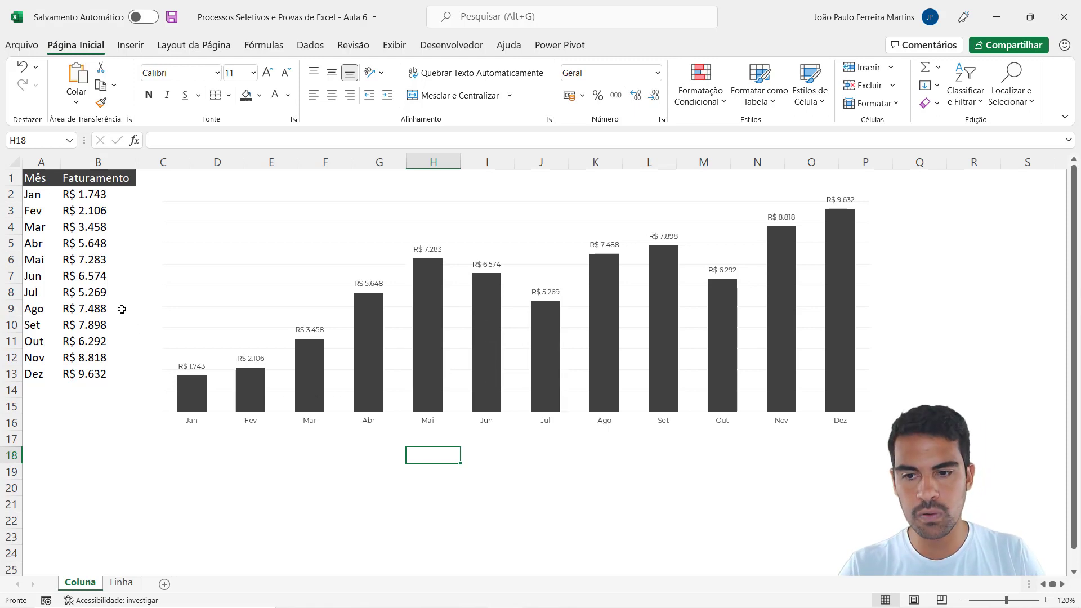
mouse_move(487, 331)
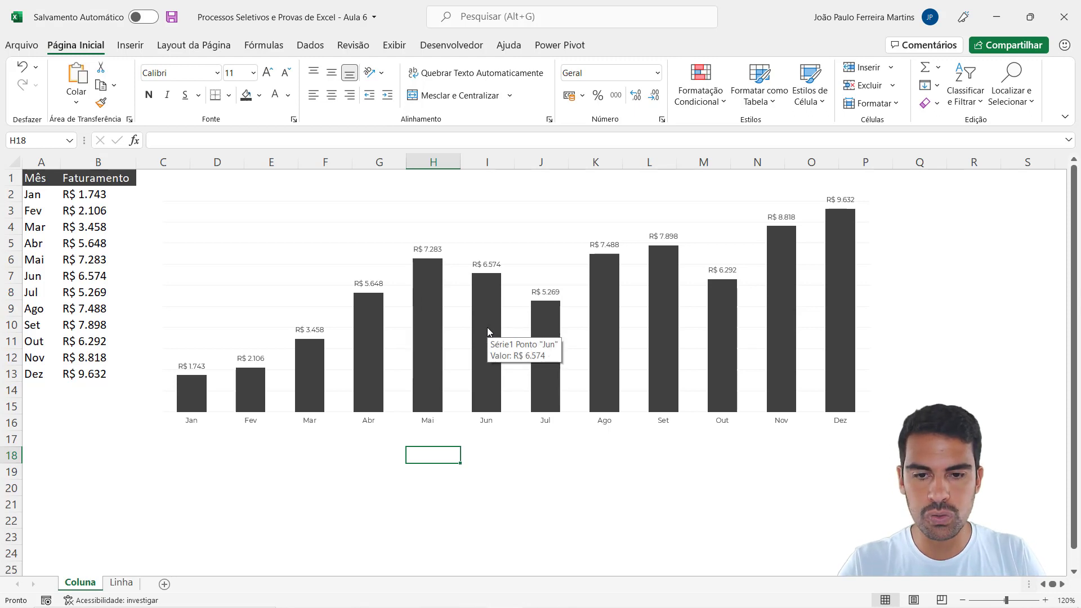
left_click(488, 328)
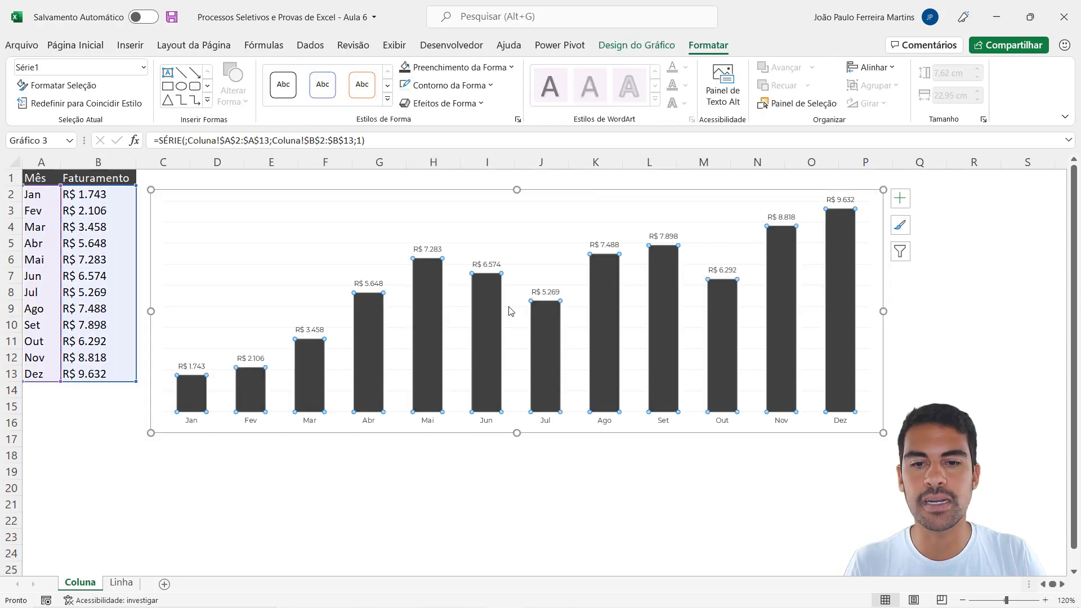
left_click(459, 67)
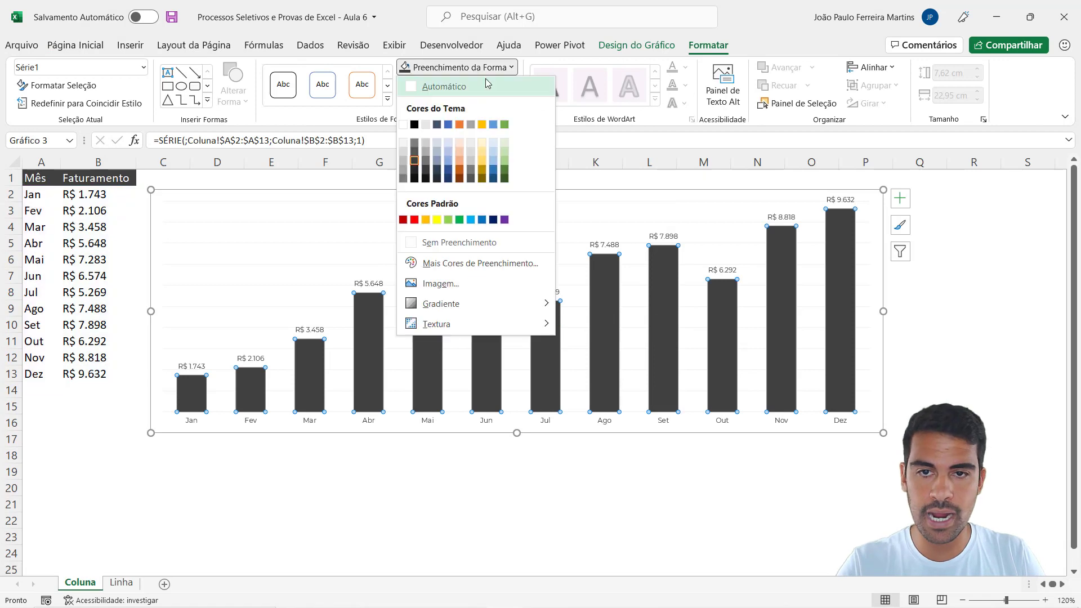
left_click(482, 125)
left_click(459, 67)
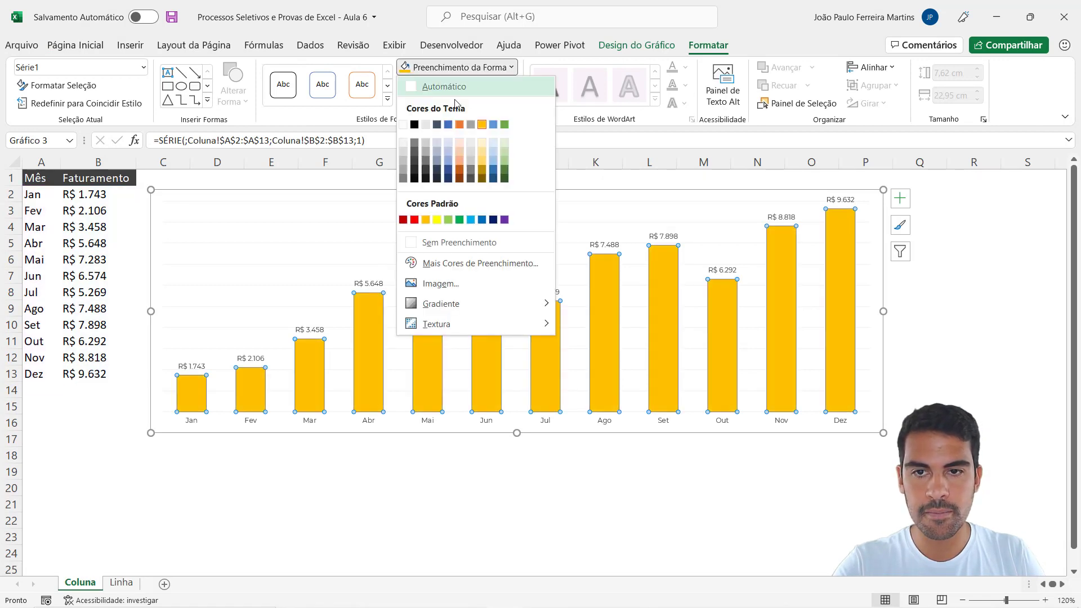
left_click(414, 171)
left_click(434, 471)
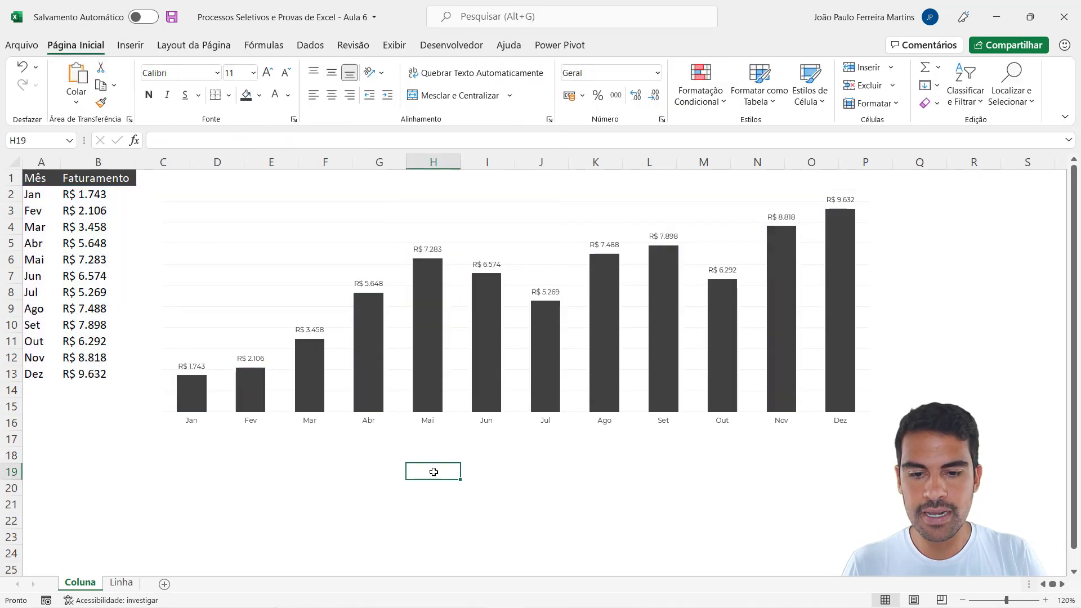
Fill only the Jun column with the gold theme color to highlight it among the dark grey columns.
left_click(488, 352)
left_click(488, 353)
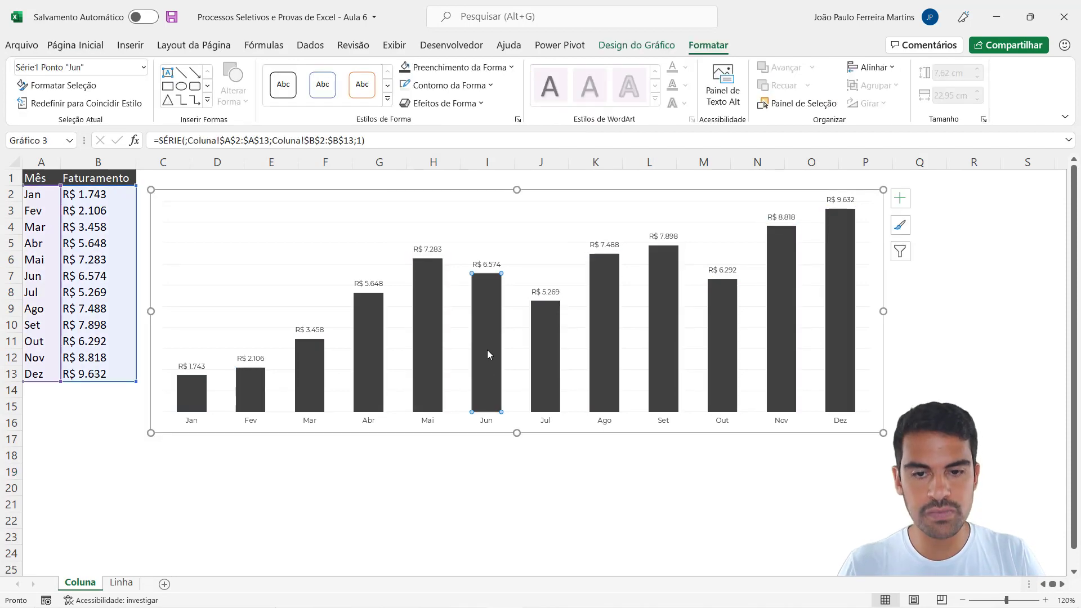
left_click(320, 475)
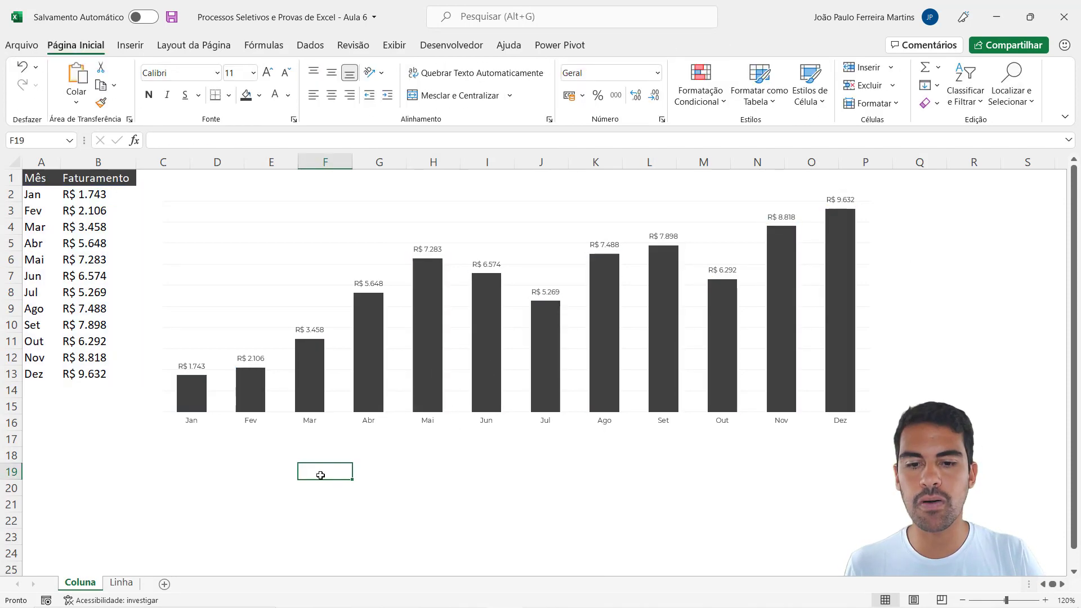
left_click(477, 344)
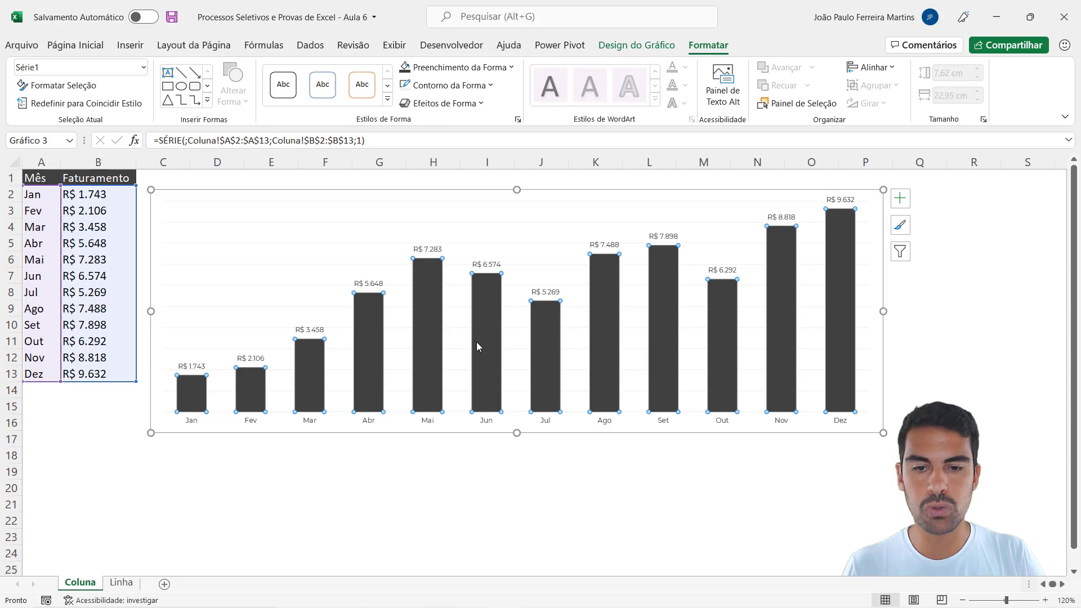
left_click(484, 327)
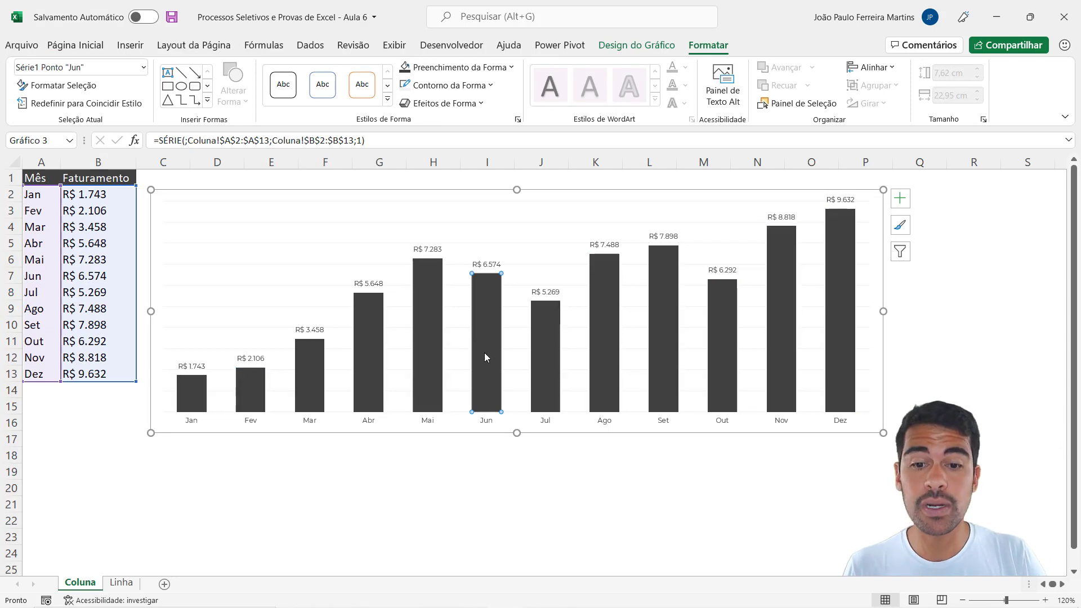
left_click(464, 71)
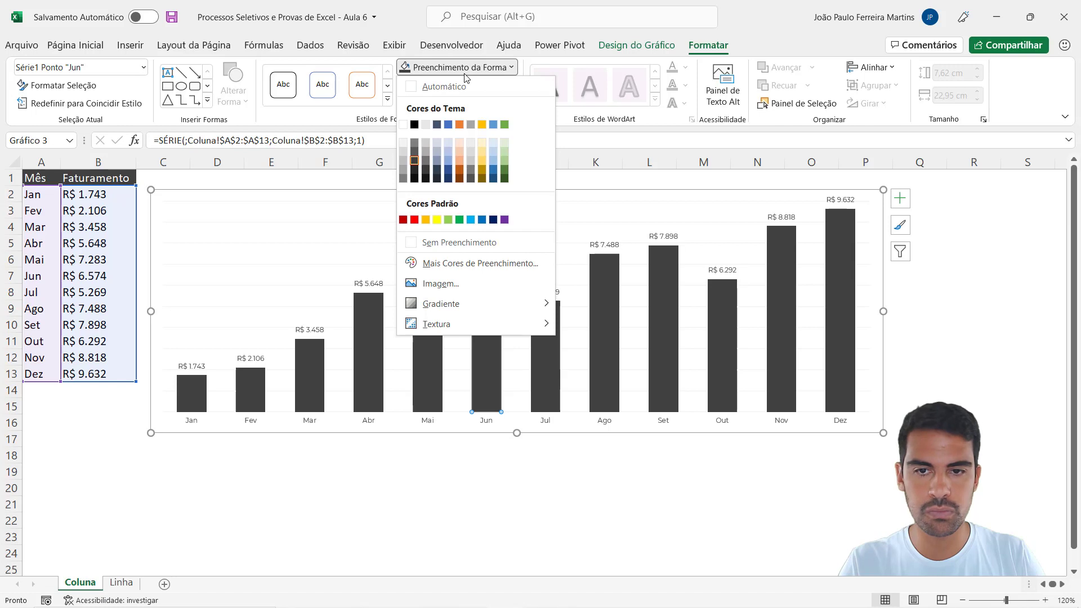
left_click(482, 124)
left_click(495, 462)
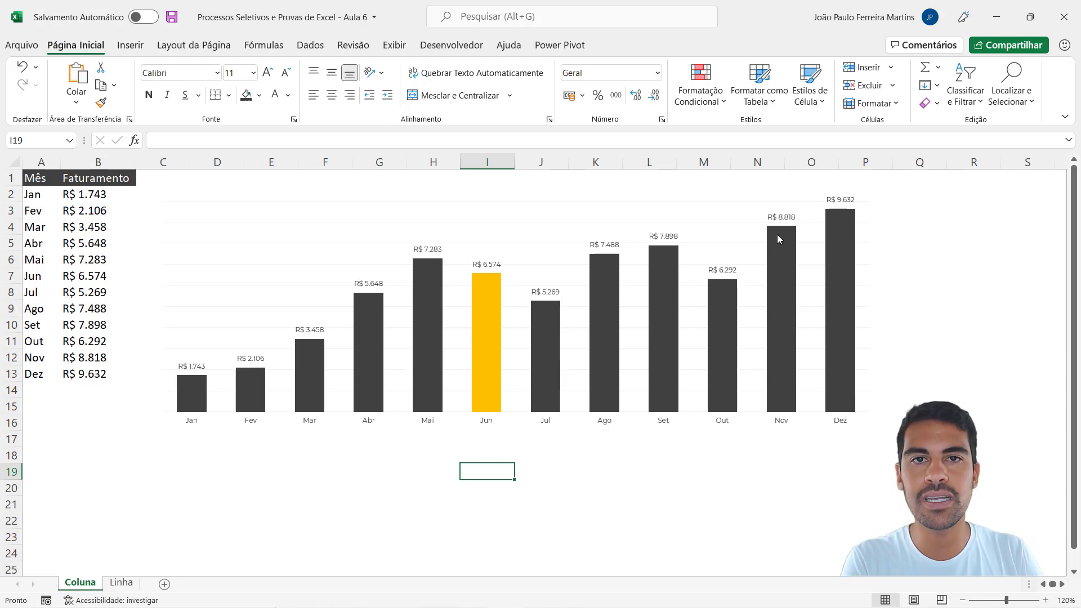
Add a trendline (Linha de Tendência) to the column chart.
mouse_move(621, 354)
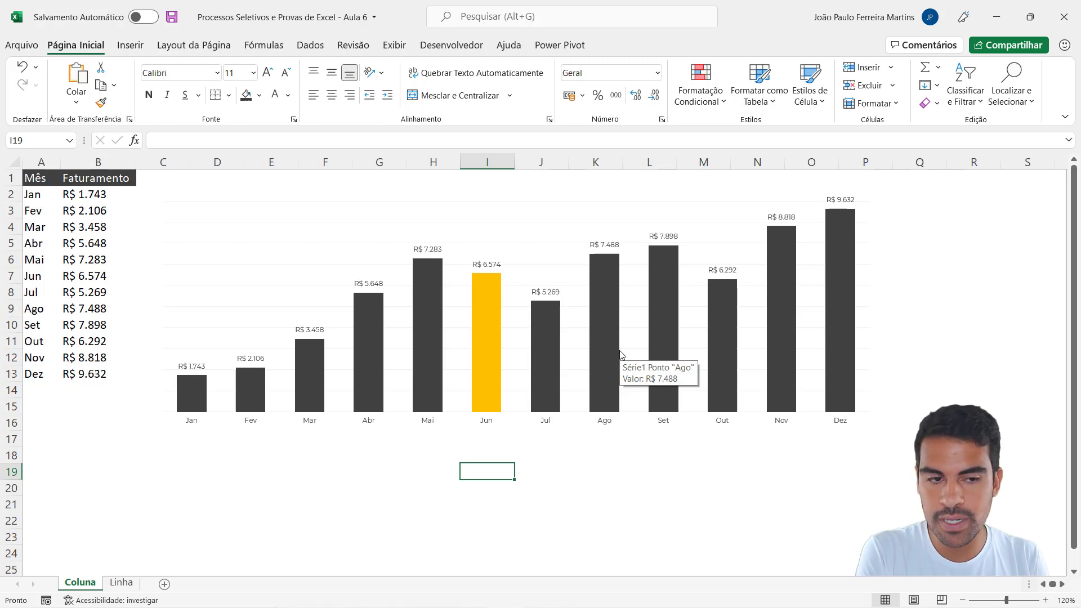
left_click(858, 181)
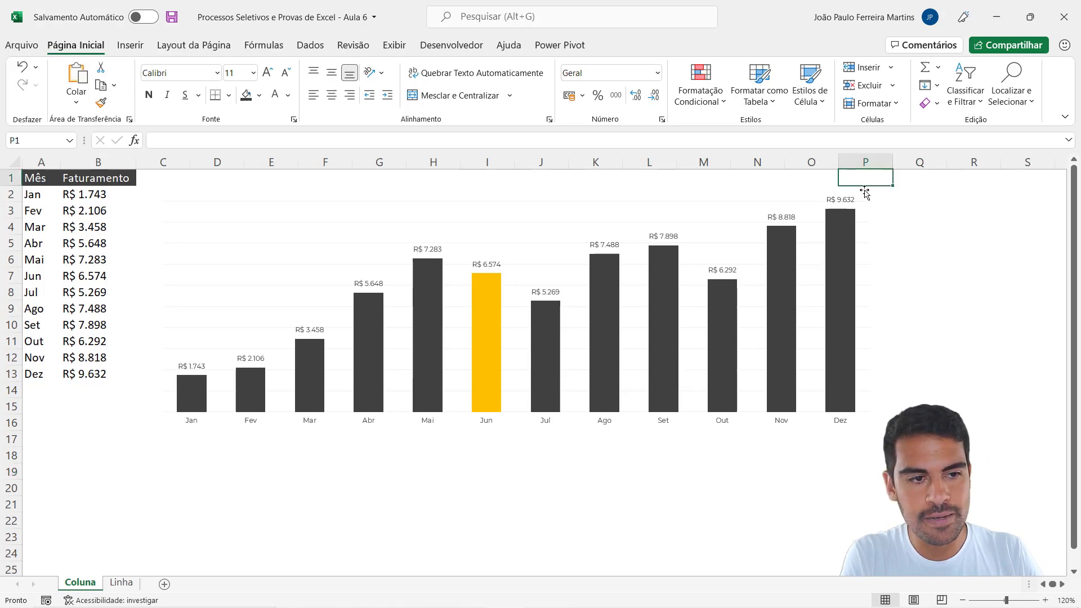
left_click(866, 193)
left_click(899, 200)
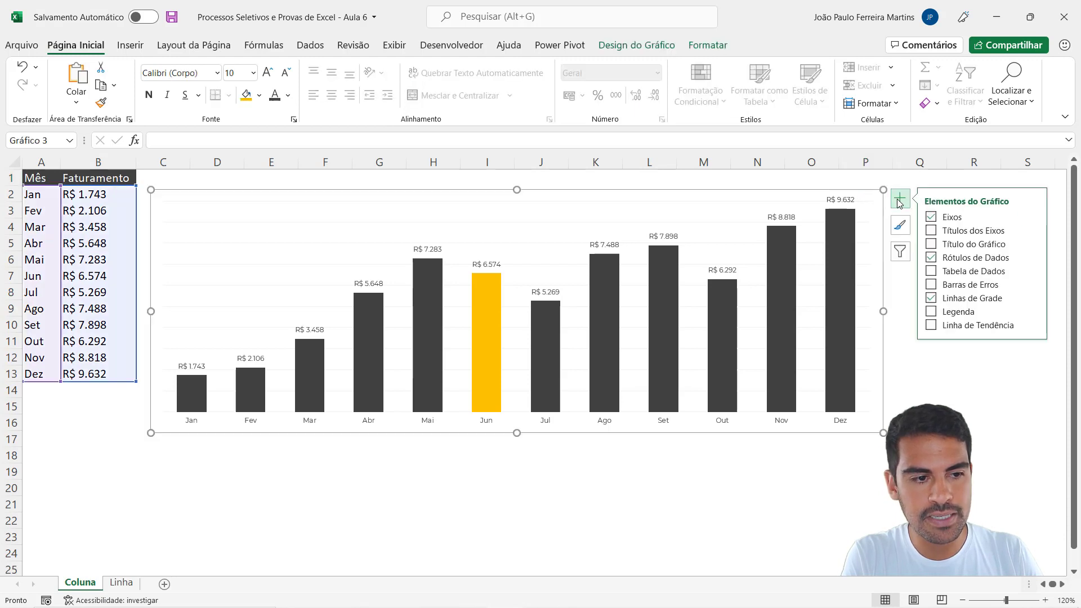
left_click(958, 327)
left_click(345, 454)
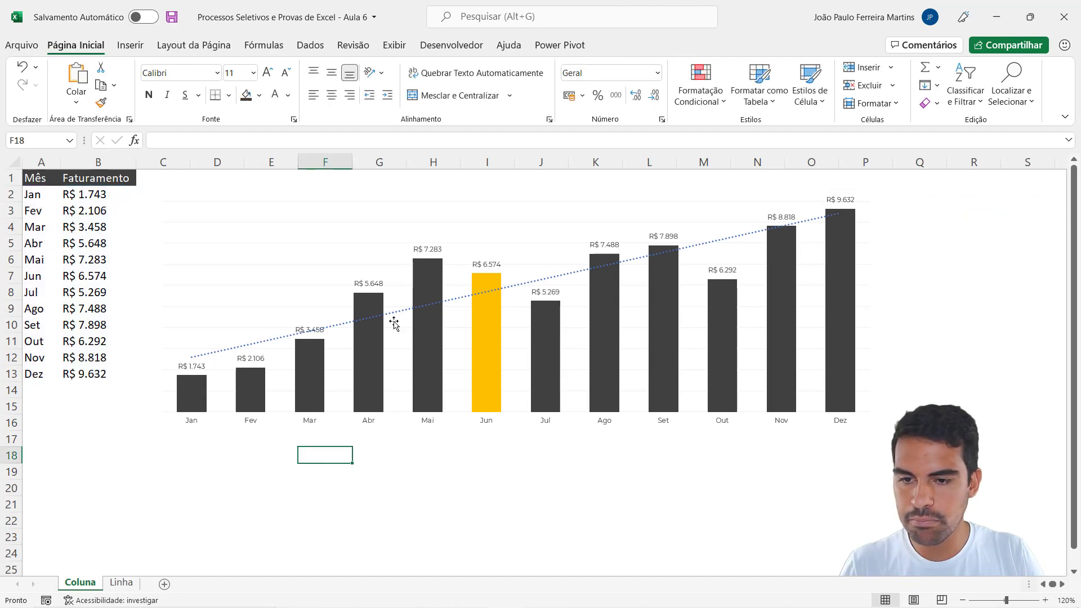
Change the chart trendline's outline to a light grey theme color.
left_click(569, 276)
left_click(445, 504)
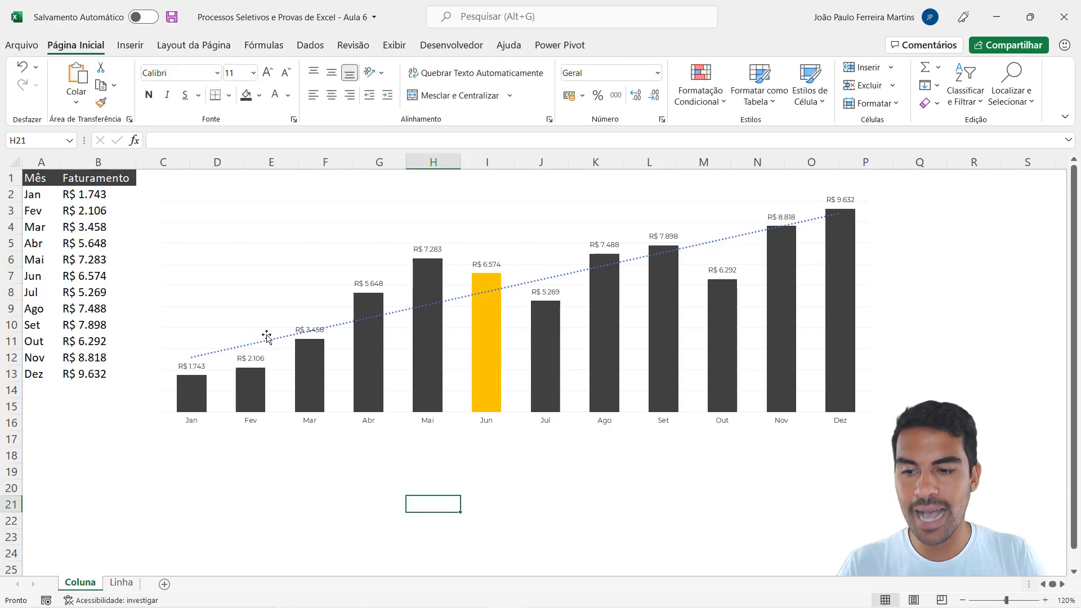
left_click(258, 346)
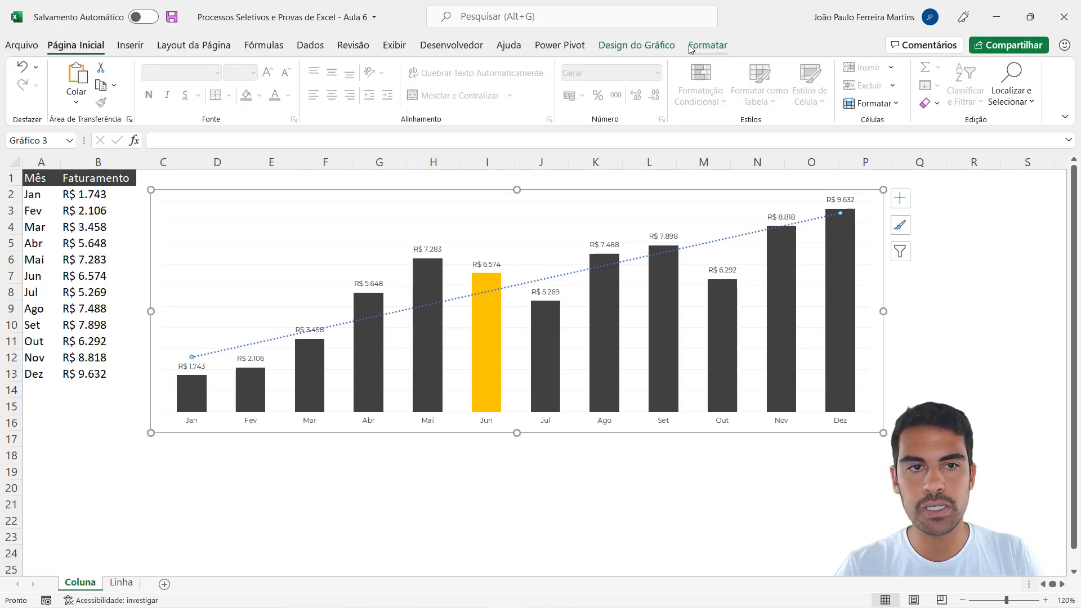
left_click(704, 46)
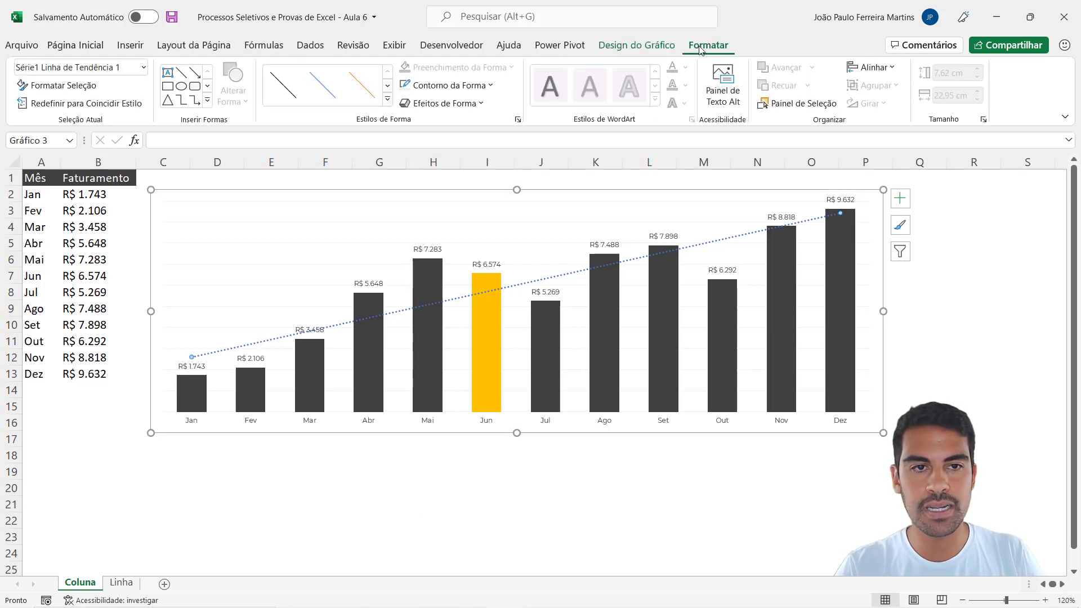
left_click(456, 85)
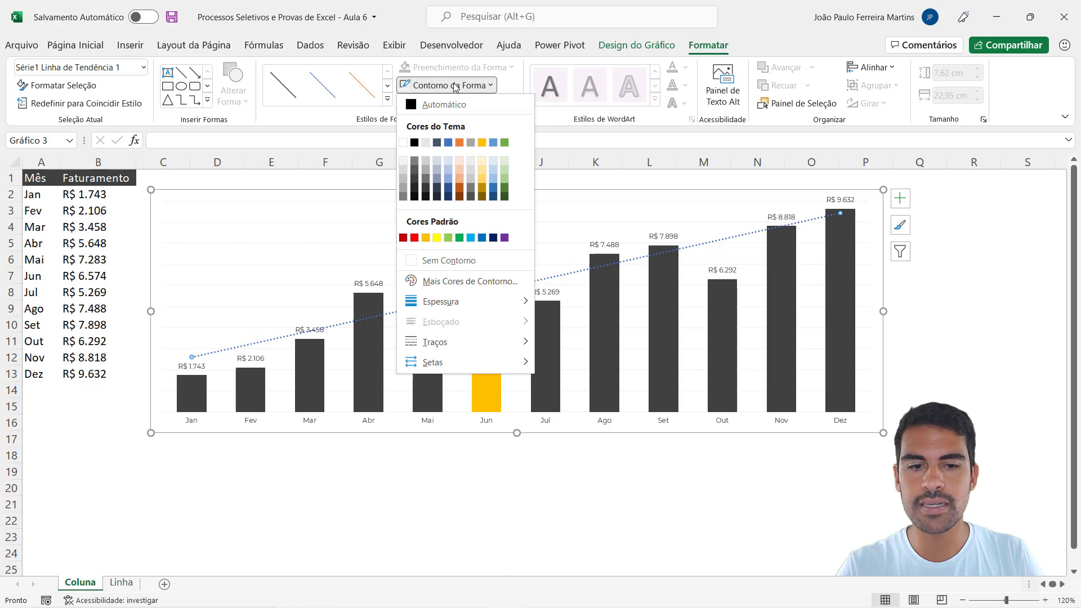
left_click(456, 85)
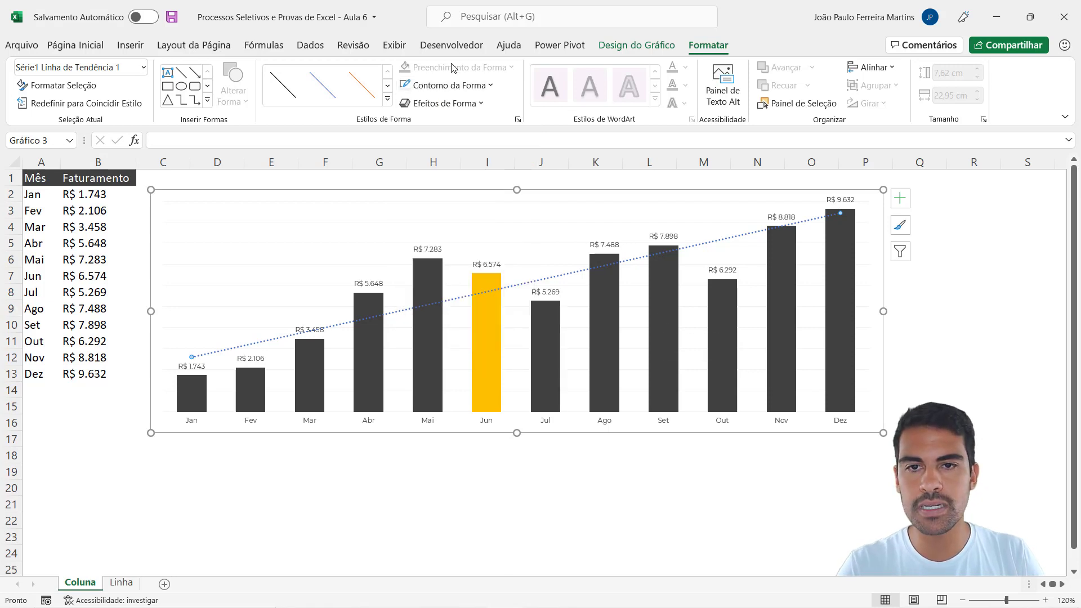
left_click(459, 85)
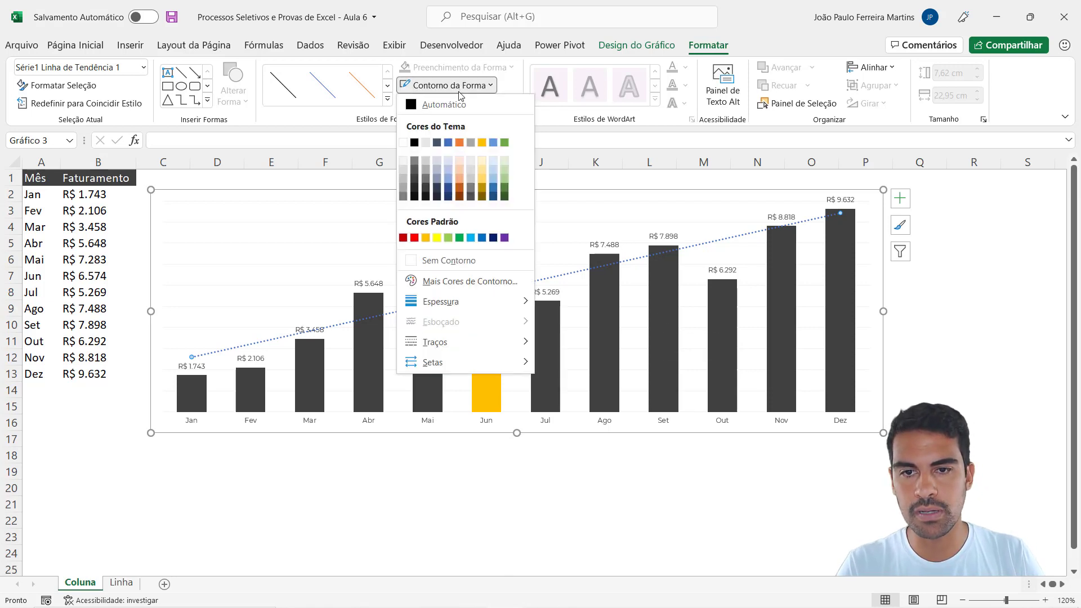
left_click(402, 176)
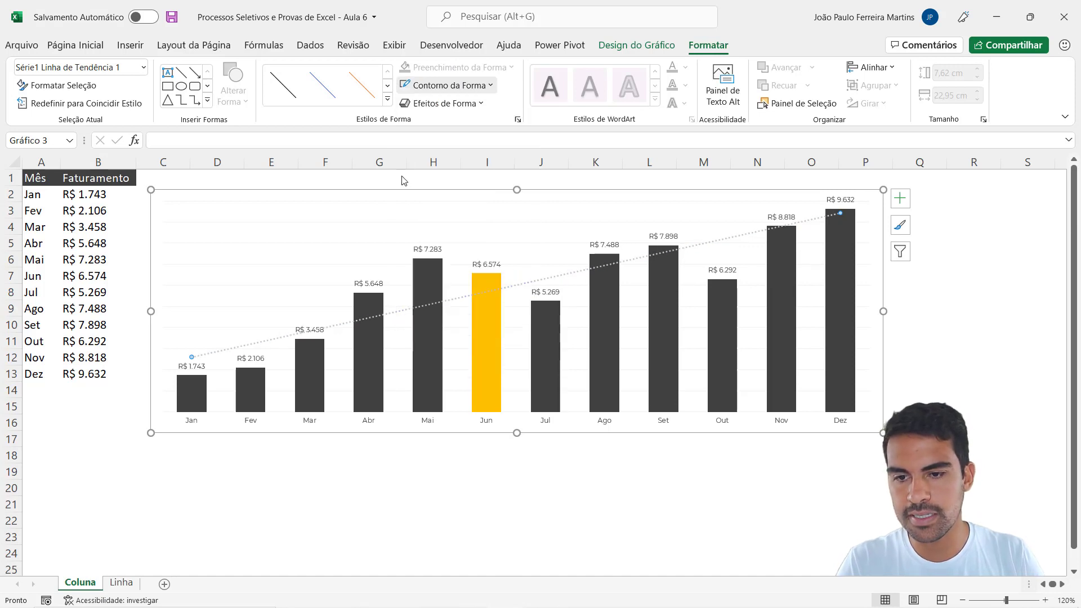
Set the trendline's weight to 2¼ pt and apply arrow style 9 (Estilo de seta 9) with a round start and arrowhead end.
left_click(449, 92)
mouse_move(451, 301)
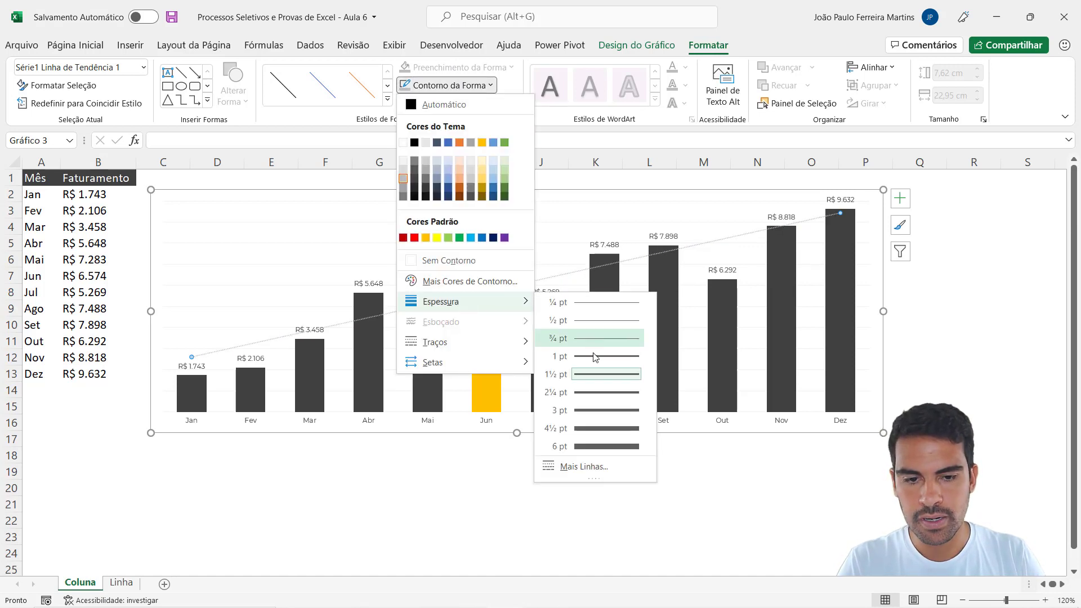
left_click(590, 390)
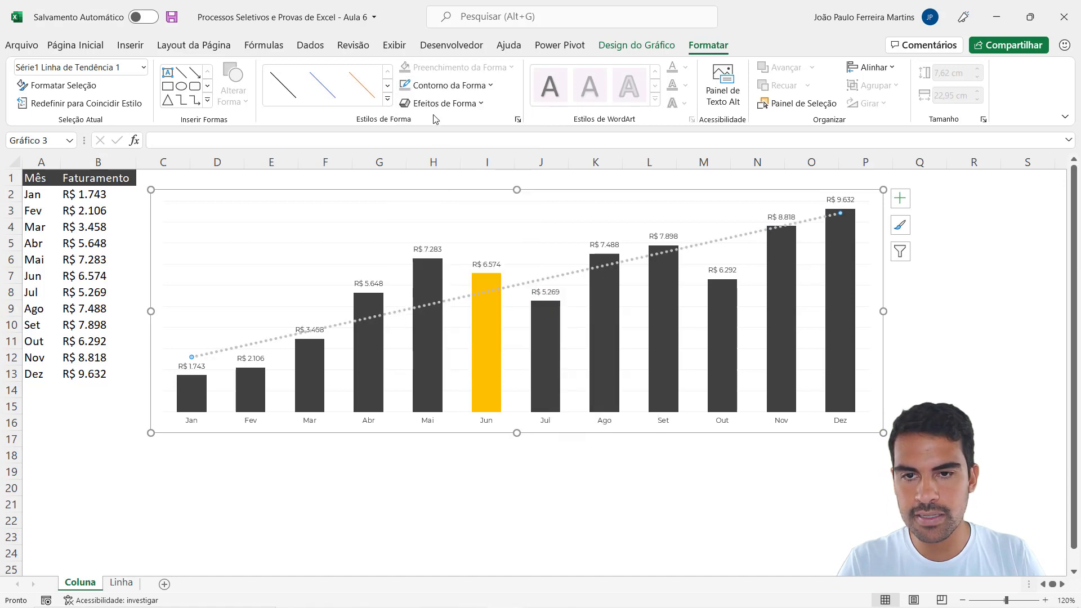
left_click(450, 85)
mouse_move(469, 372)
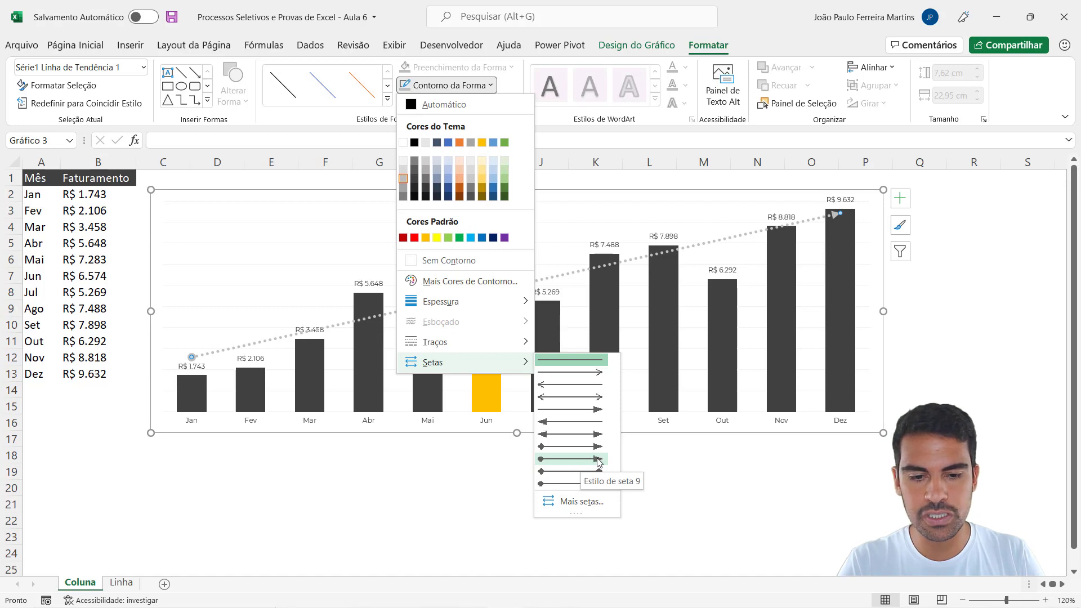
left_click(547, 460)
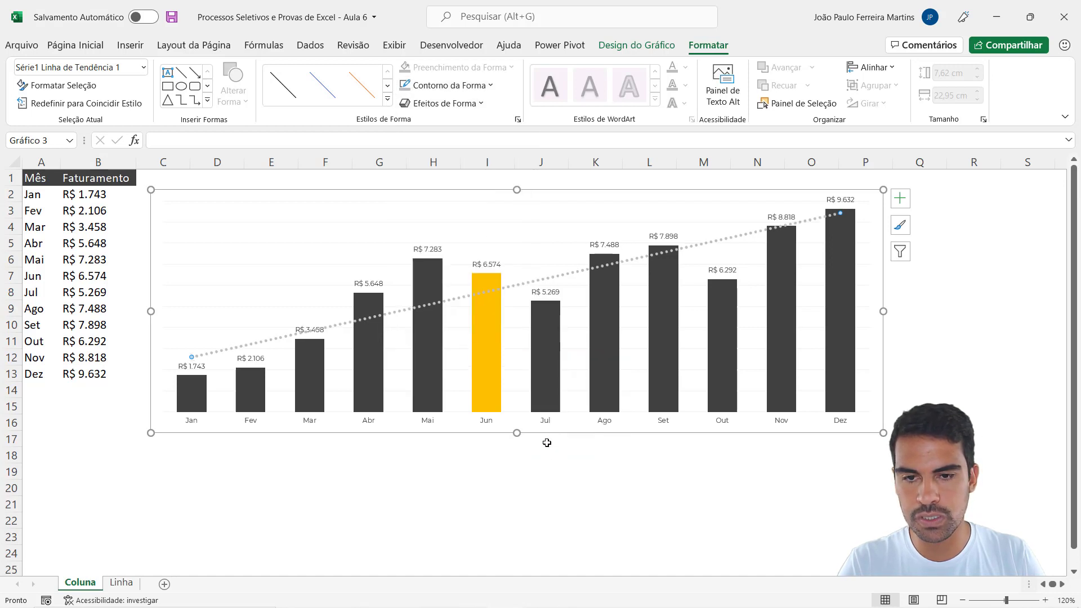
Change the trendline's dash style to a solid line and set its weight to ½ pt.
left_click(450, 85)
mouse_move(460, 343)
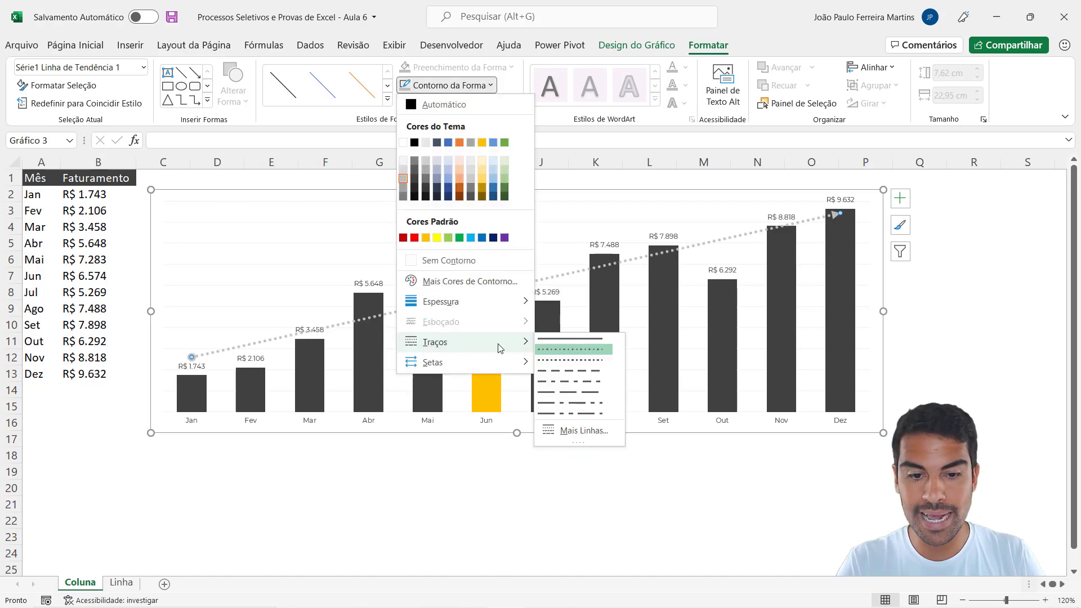
left_click(580, 339)
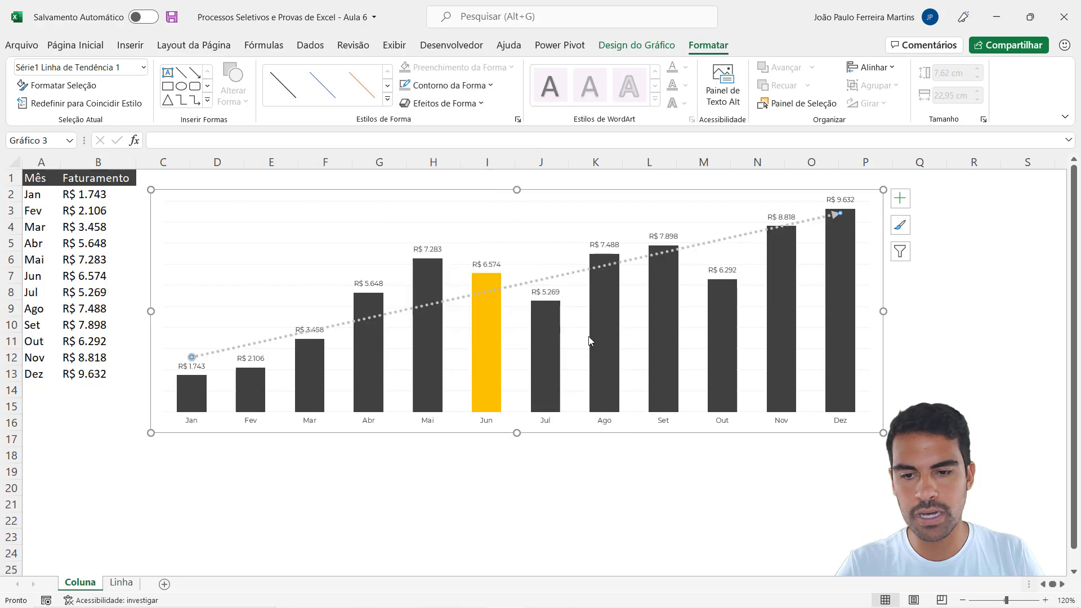
left_click(466, 85)
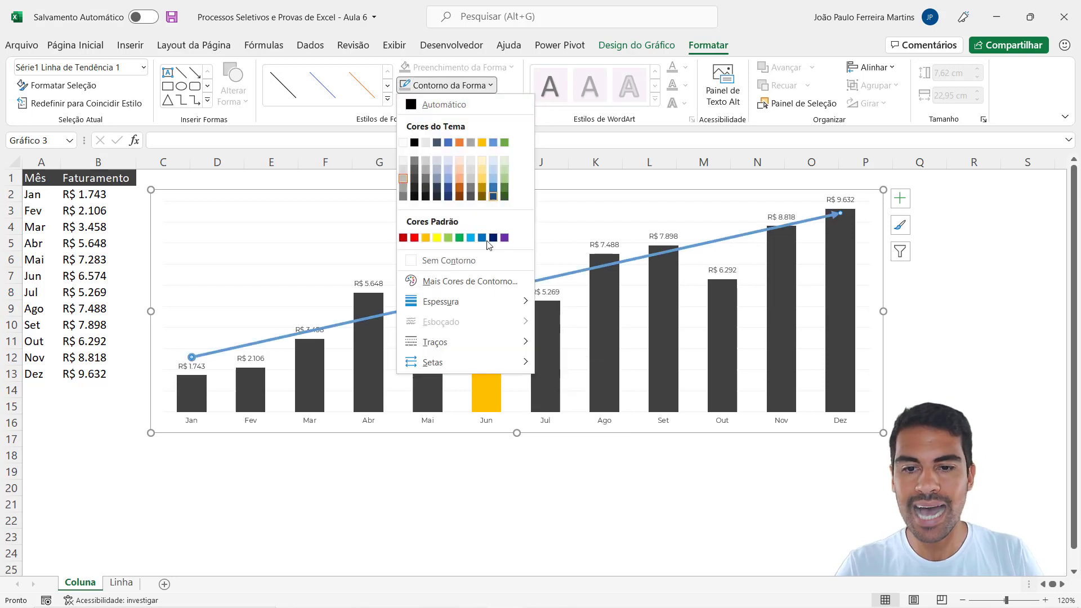
mouse_move(450, 302)
left_click(559, 322)
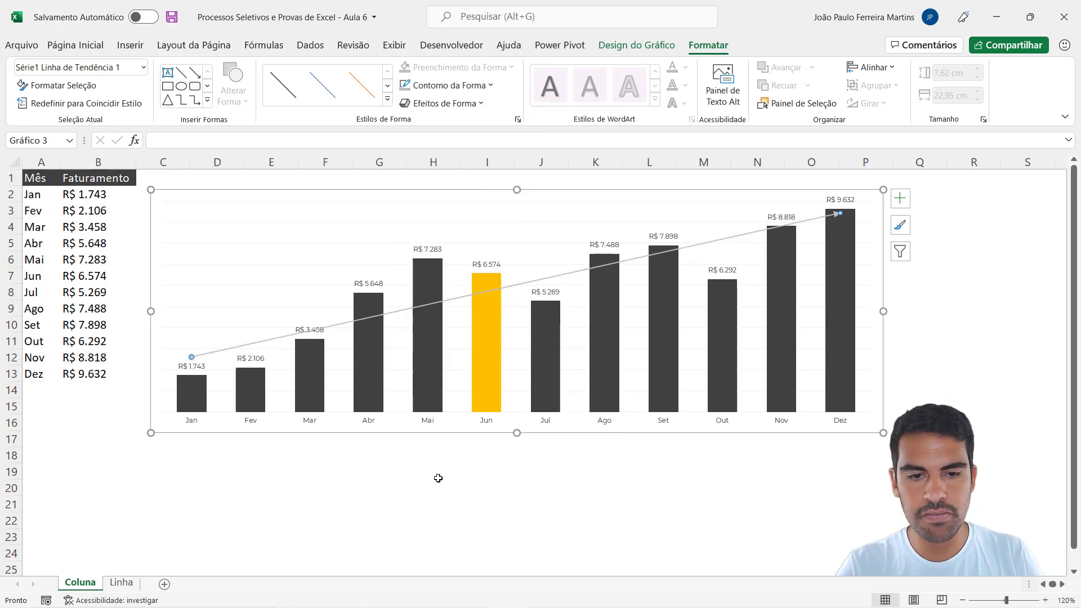
left_click(437, 473)
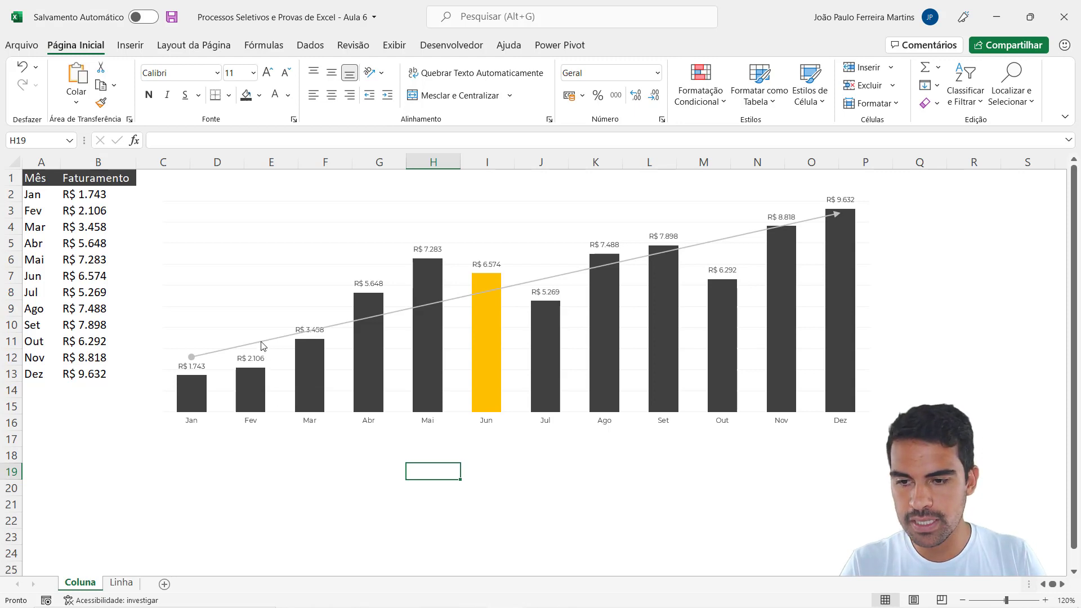
Display the trendline's equation on the chart (Exibir Equação no gráfico) through the trendline formatting options.
right_click(247, 349)
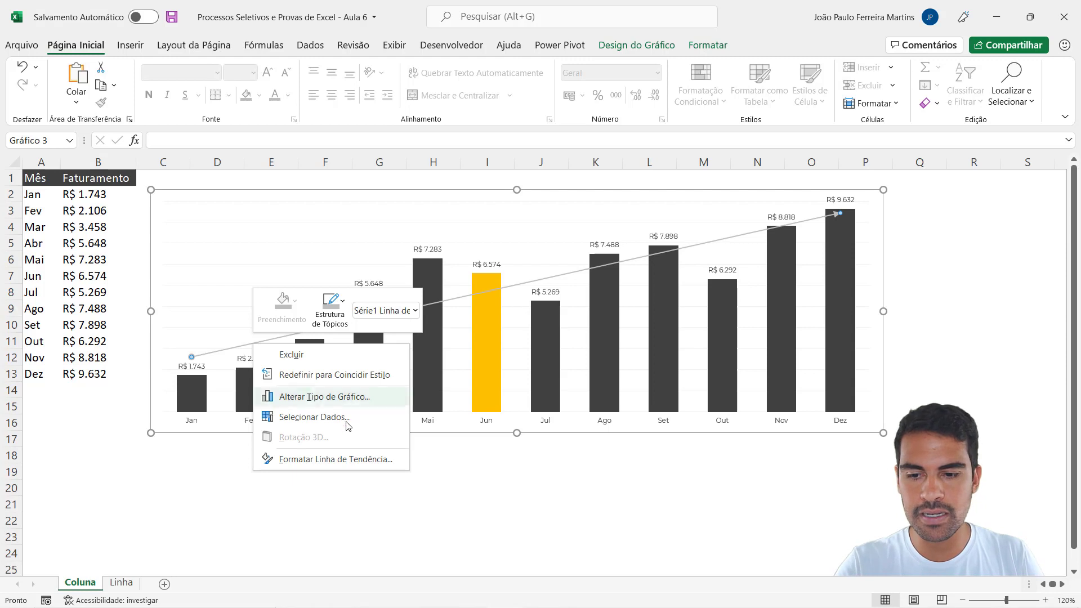
left_click(362, 460)
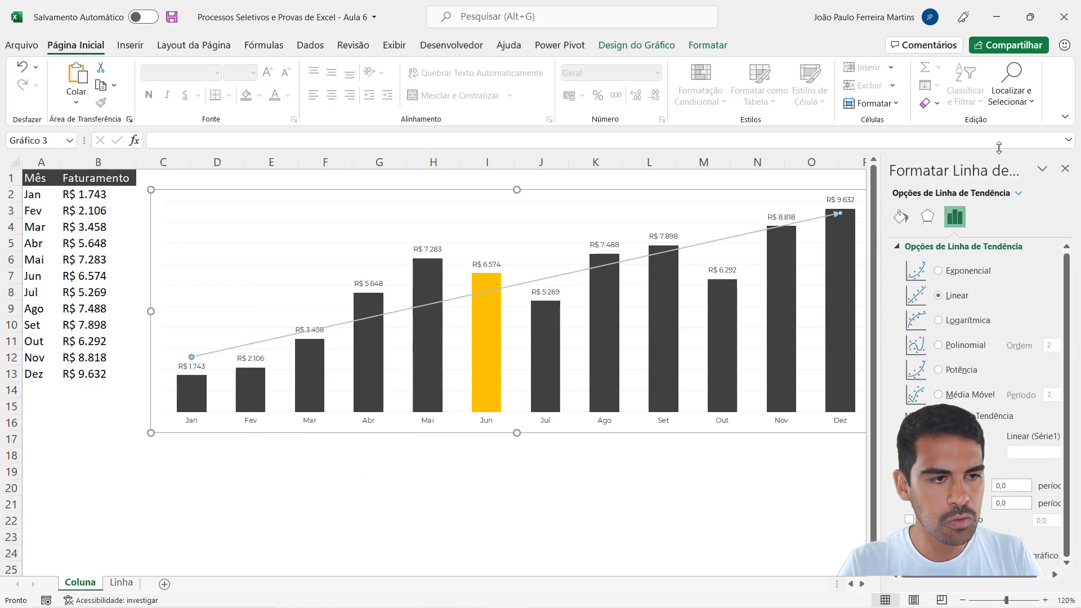
left_click_drag(1019, 163, 648, 126)
scroll(599, 339, "down", 3)
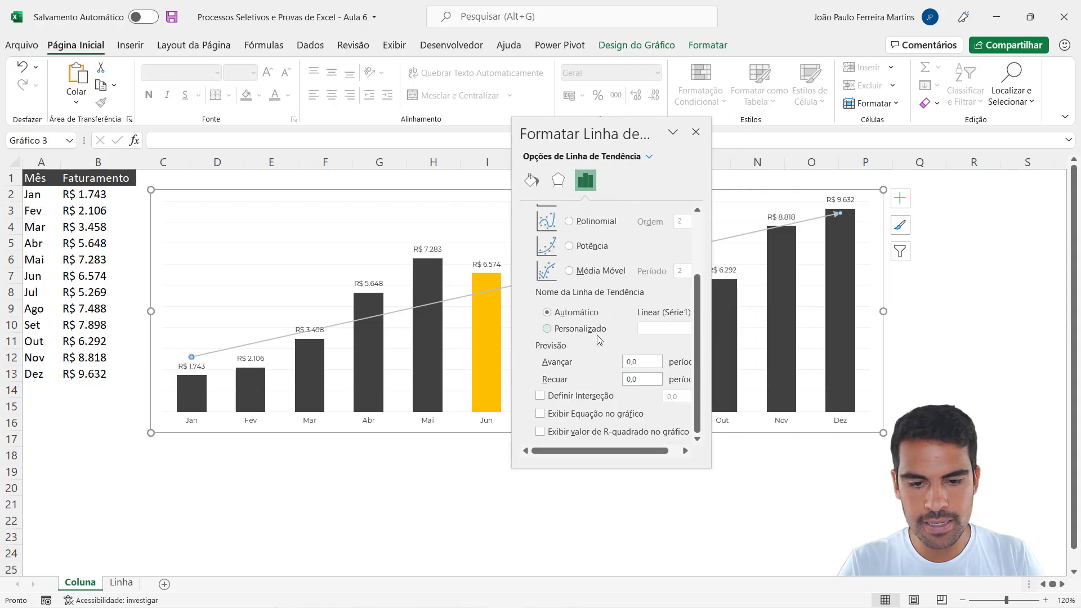
left_click(602, 417)
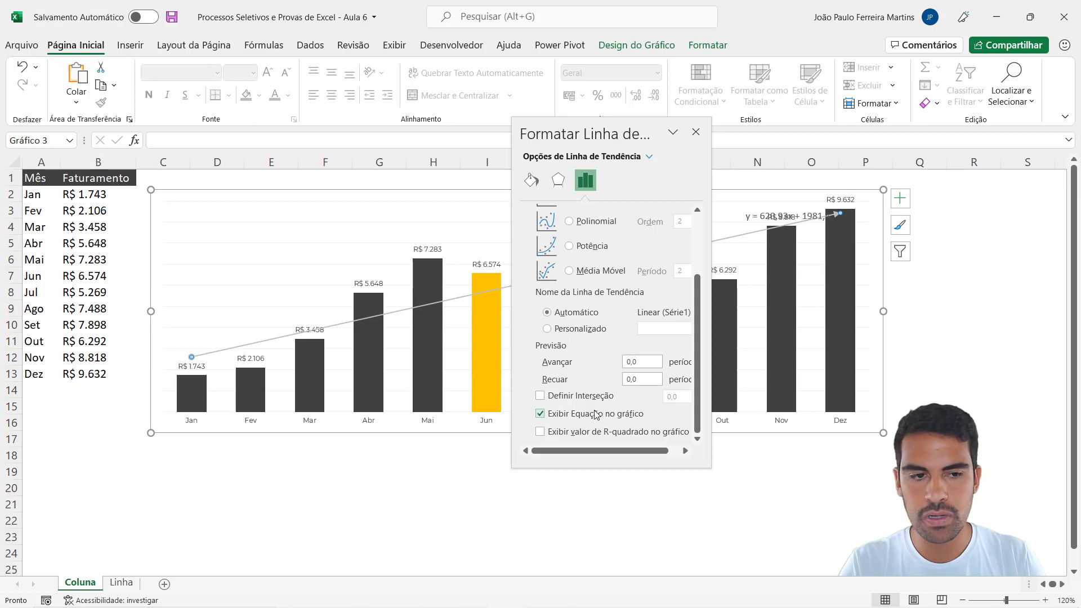
Move the trendline equation label to just above the start of the line, over the Jan and Fev columns.
left_click(752, 222)
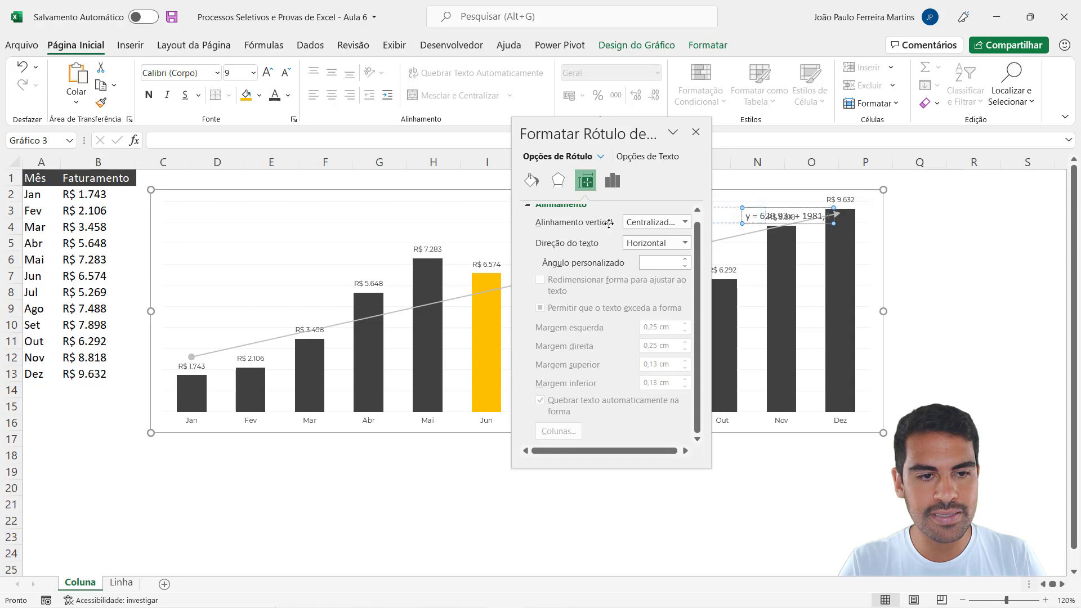
left_click_drag(752, 223, 182, 332)
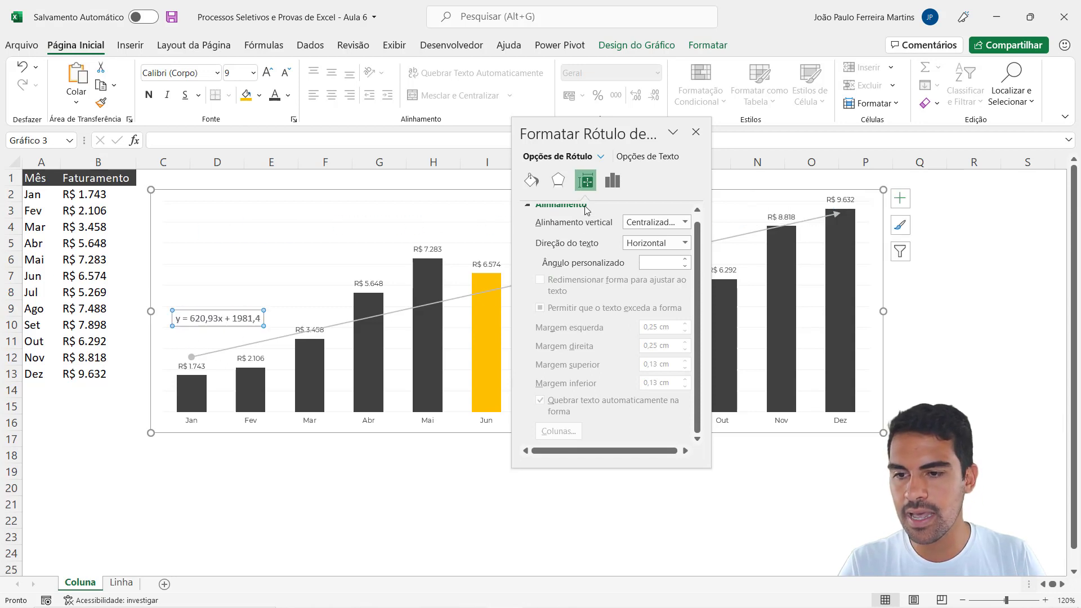
left_click(696, 132)
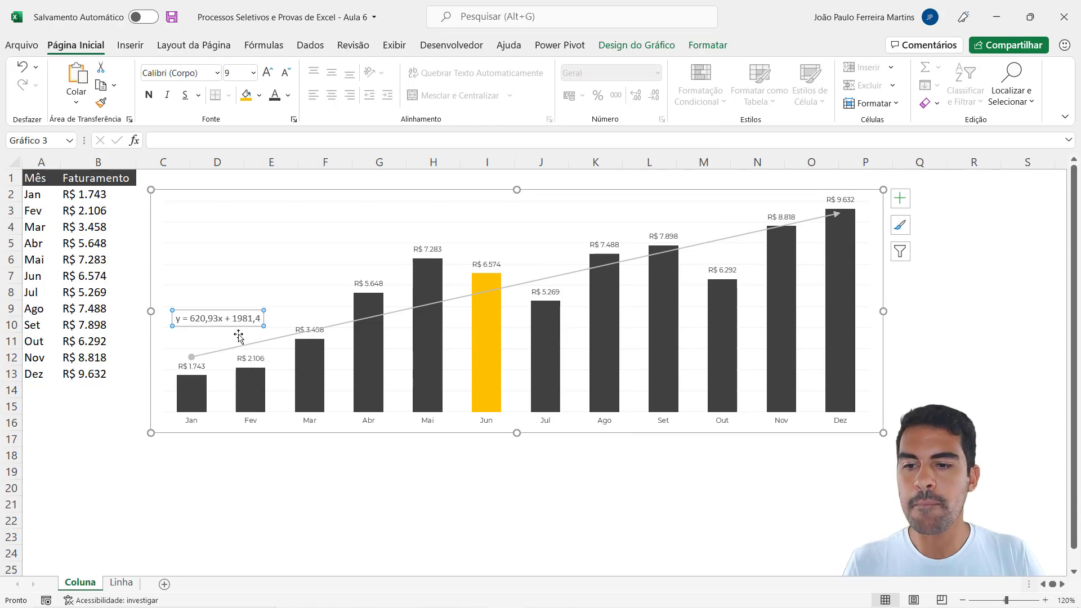
left_click_drag(240, 327, 229, 342)
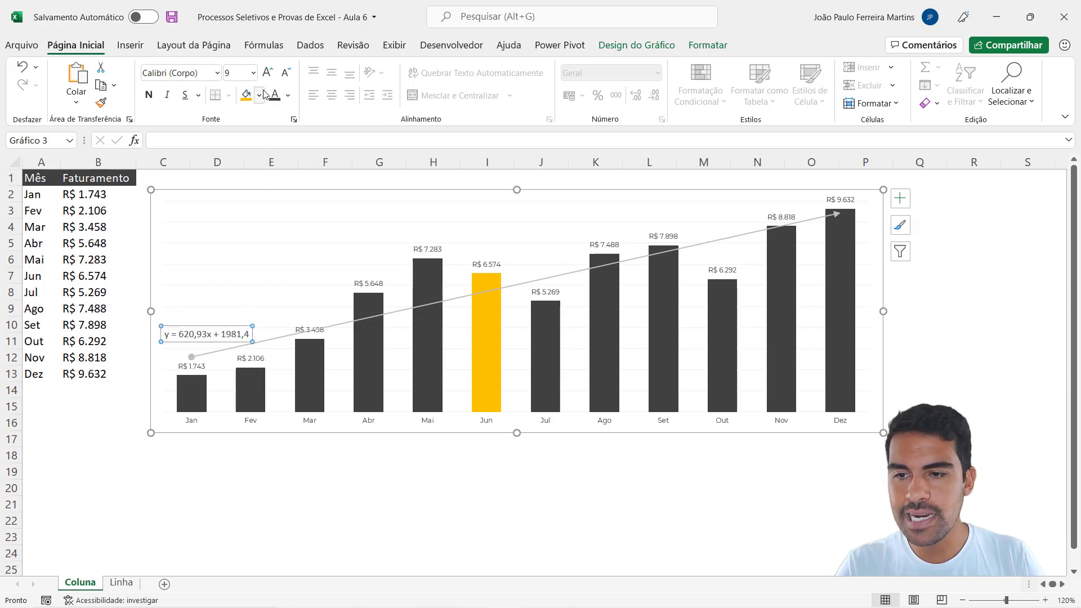
Set the equation label's font to Montserrat and reduce its size to 6.
left_click(191, 74)
type("Mon")
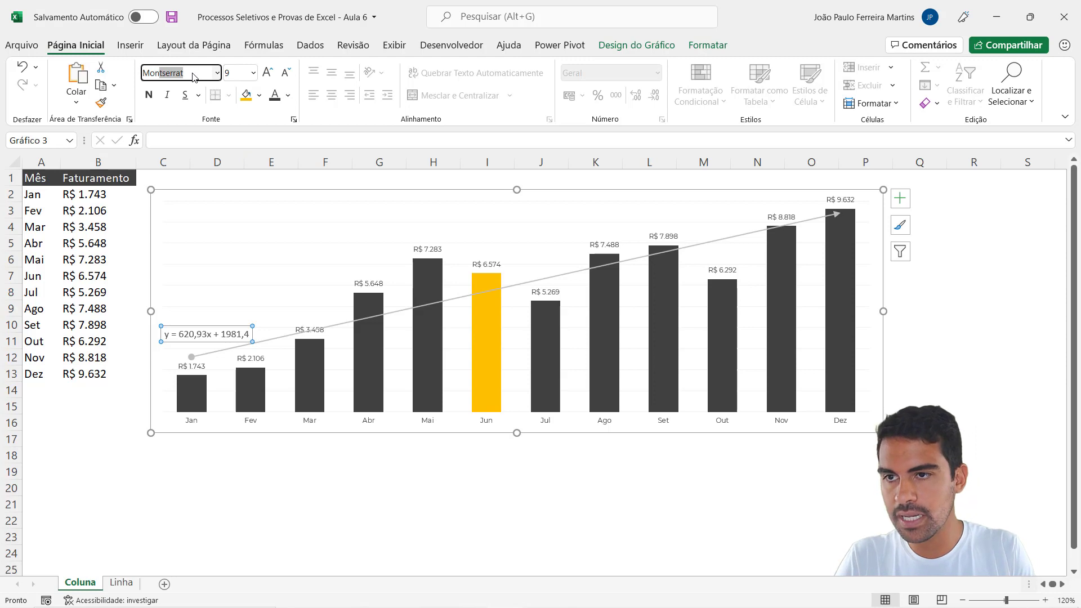
key("Return")
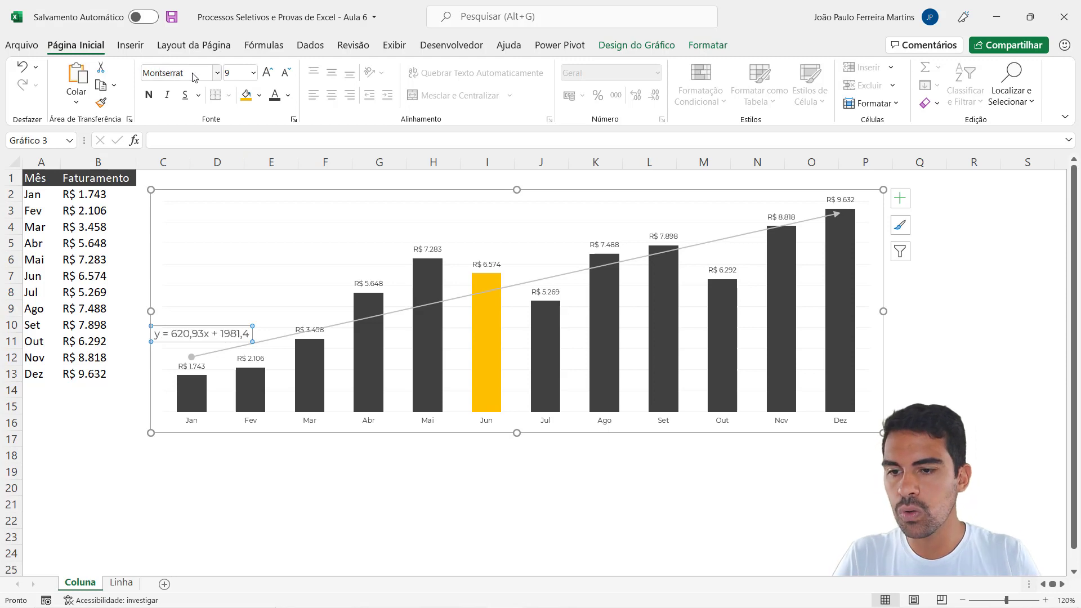
left_click(285, 75)
left_click(285, 74)
left_click(285, 75)
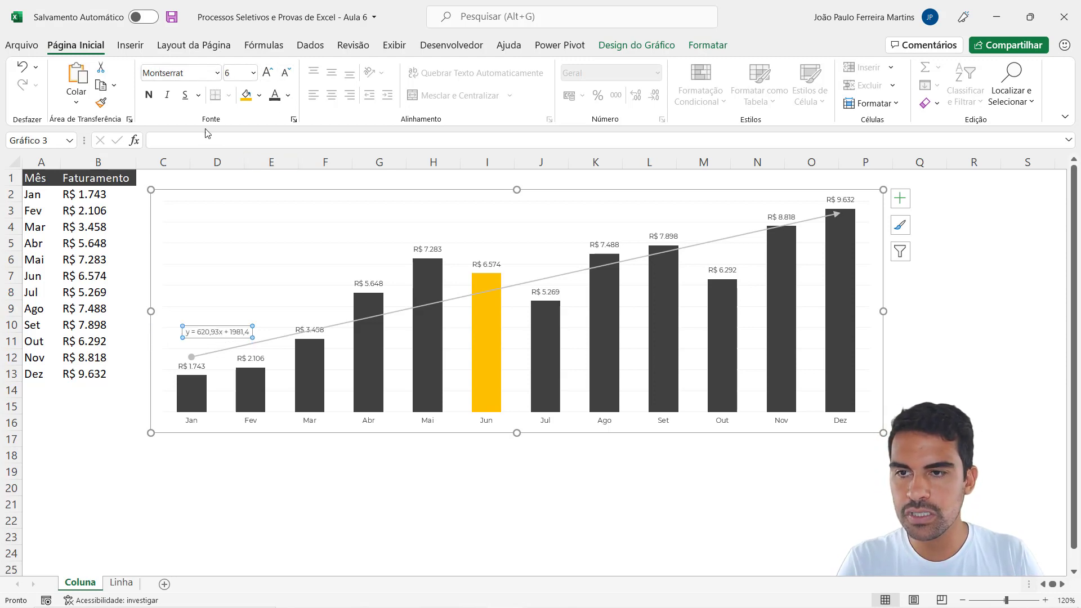
Give the equation label a gold fill with dark text, and shift it slightly toward the trendline's starting point above Jan.
left_click(706, 45)
left_click(458, 67)
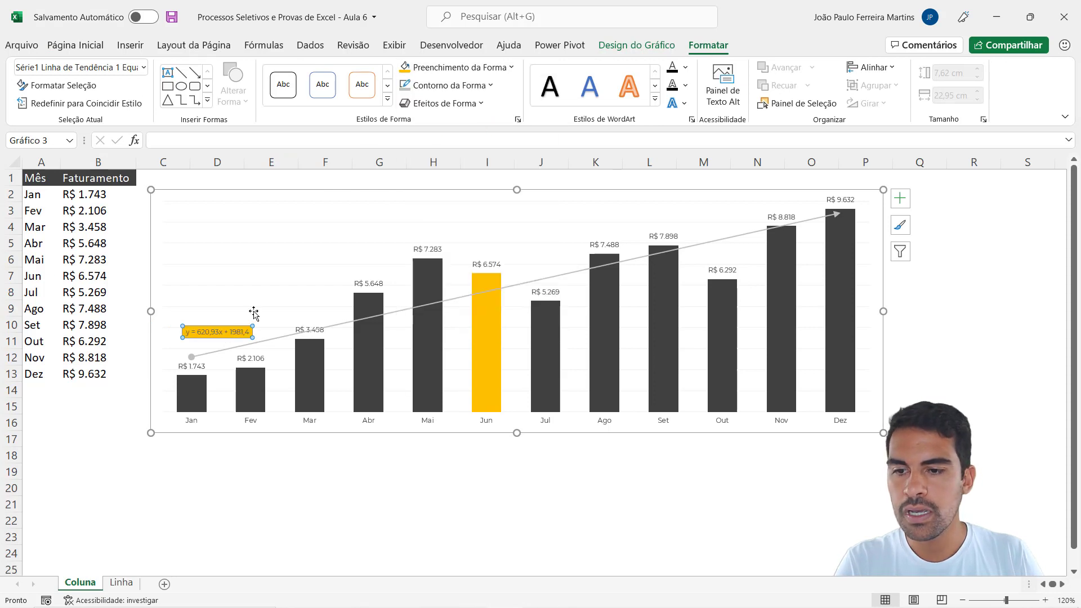
left_click(79, 45)
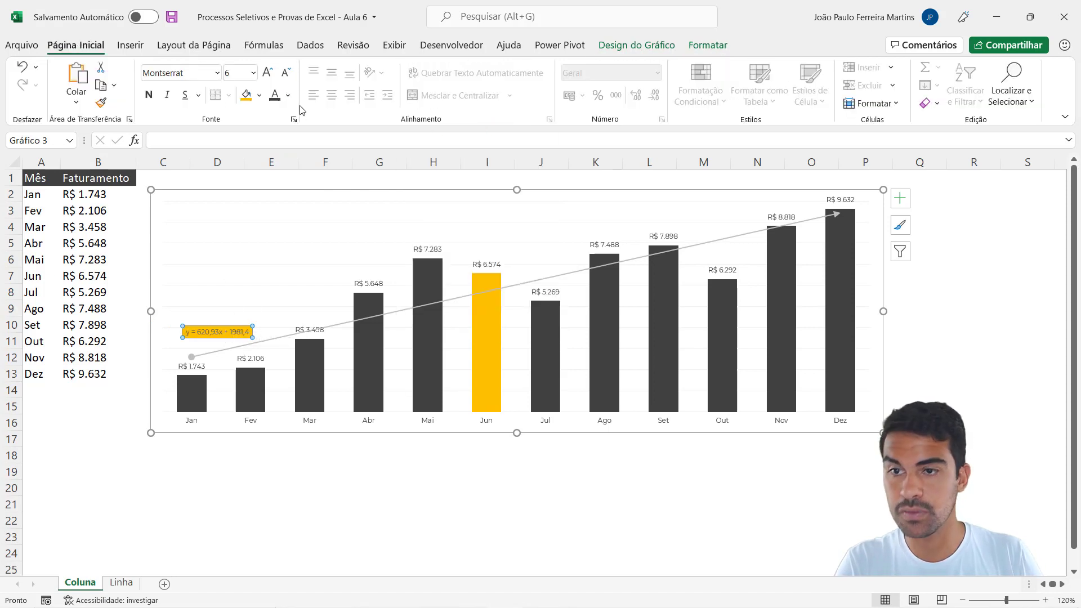
left_click(288, 95)
left_click(289, 192)
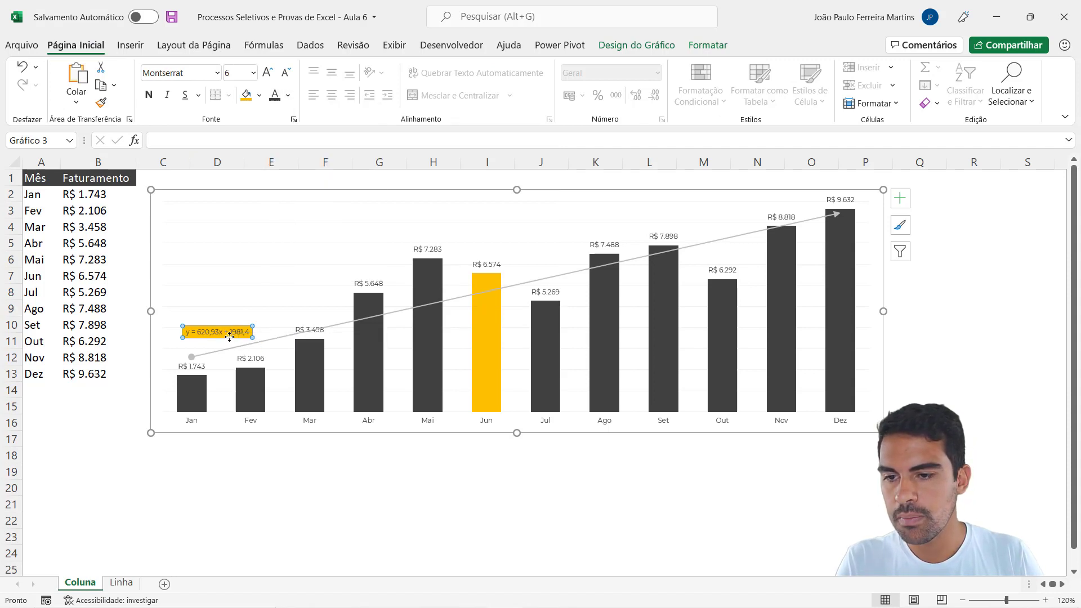
left_click_drag(213, 347, 199, 351)
left_click(332, 486)
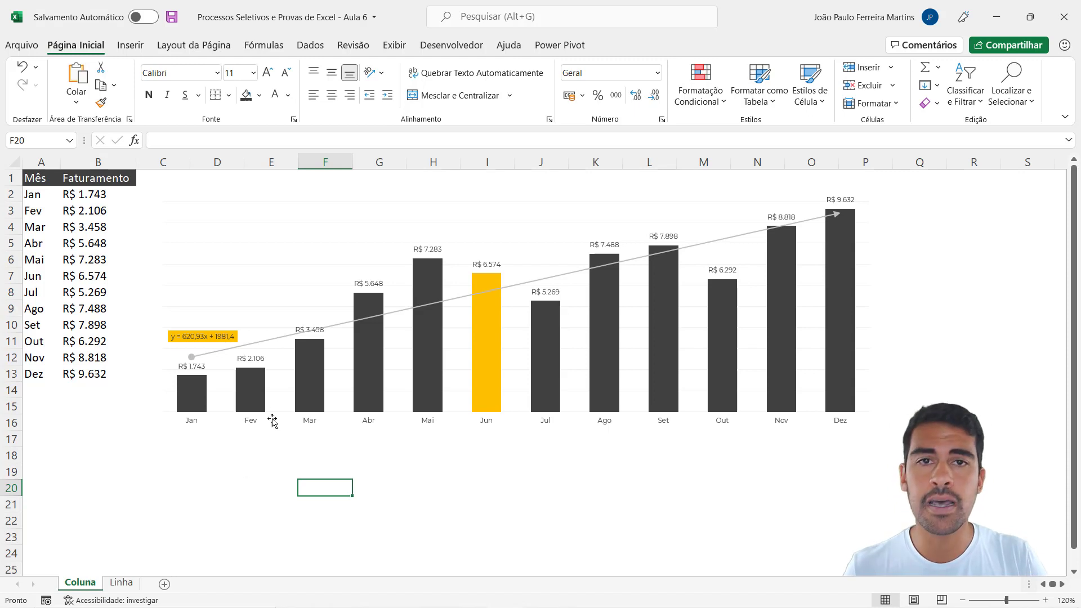
Review the trendline formatting options, including the available trendline types and forecast settings, without changing anything.
right_click(227, 349)
left_click(285, 470)
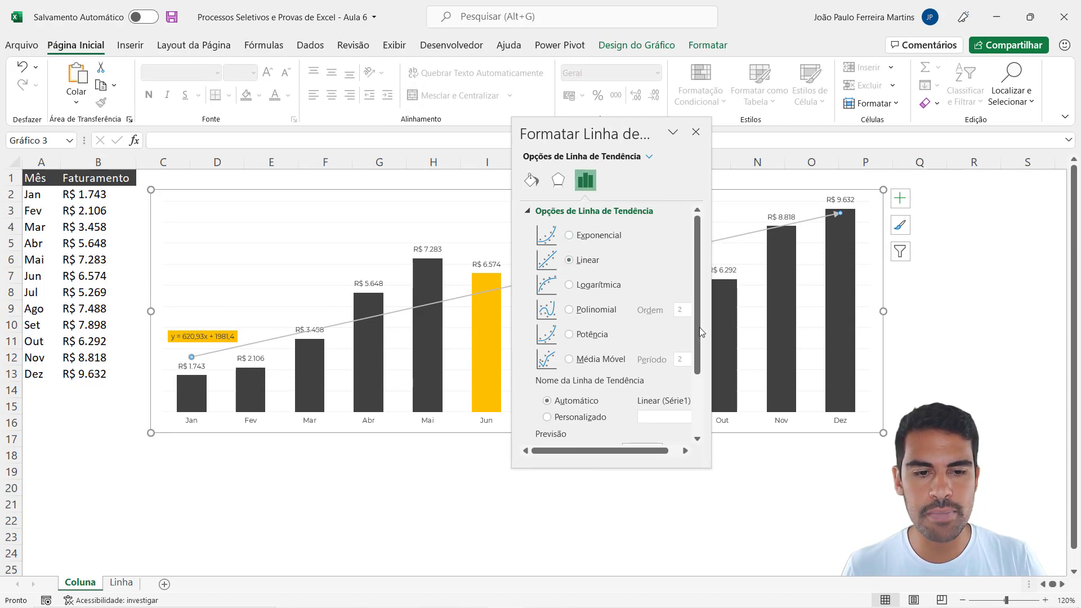
scroll(695, 341, "down", 3)
scroll(684, 424, "up", 3)
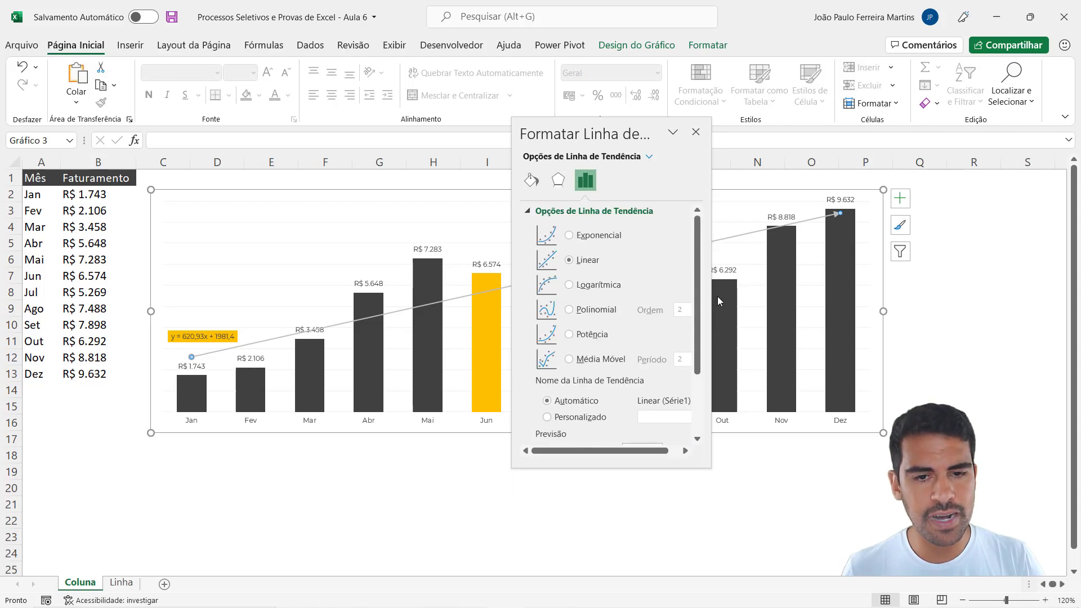
left_click(697, 134)
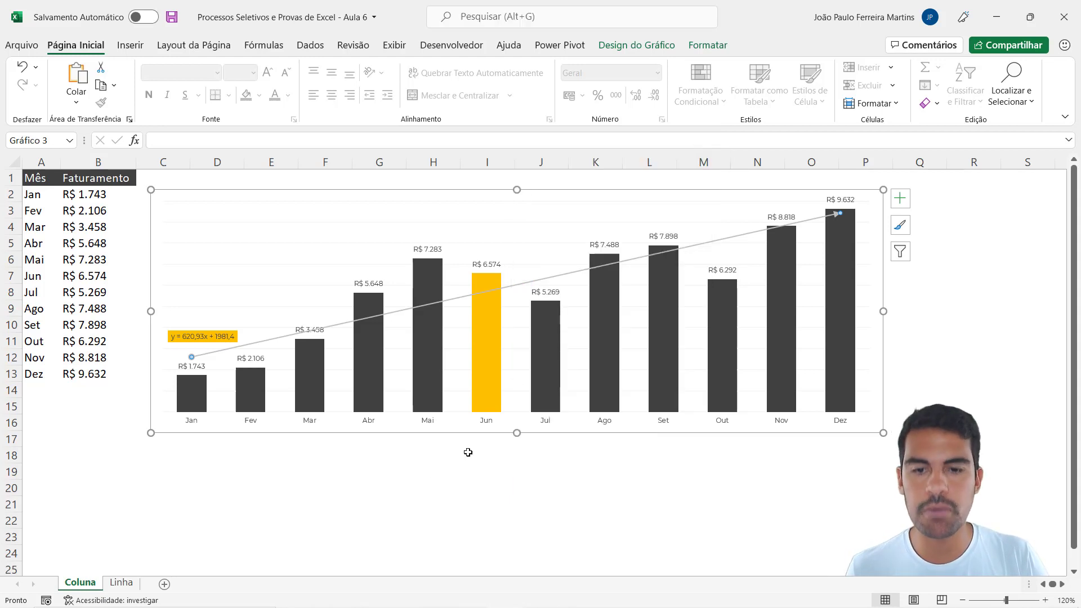
left_click(334, 494)
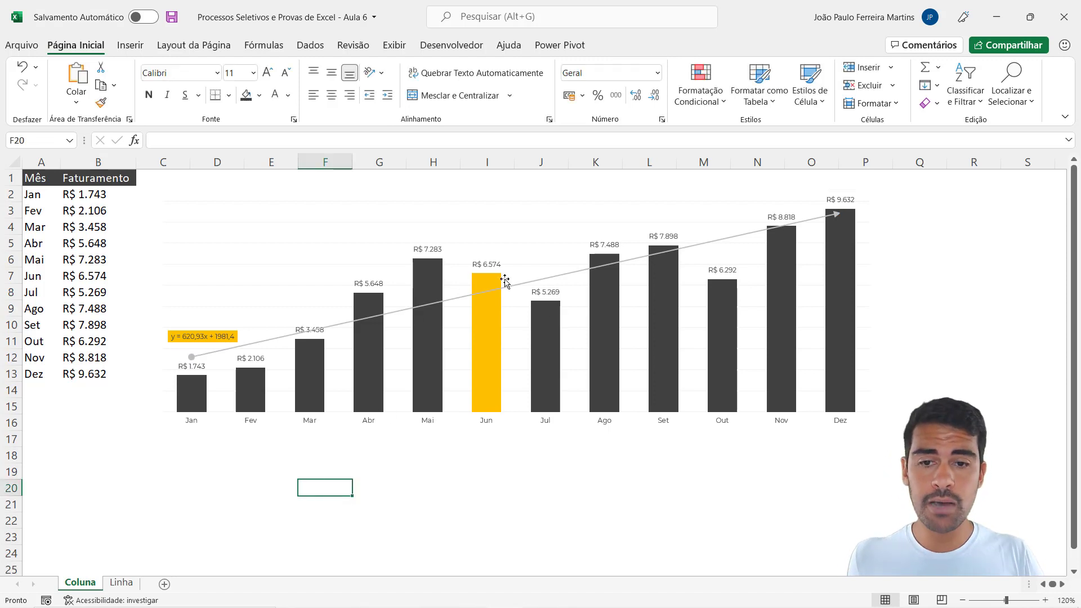
Shrink the chart's plot area from above to leave a band of empty space for a title, keeping the chart frame size.
left_click(565, 198)
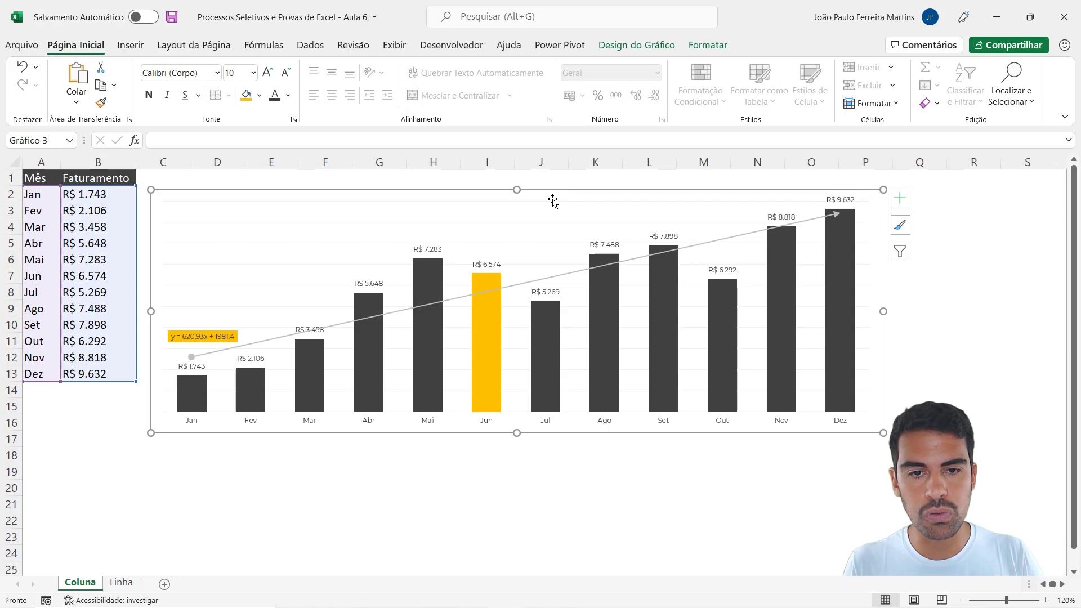
left_click(565, 206)
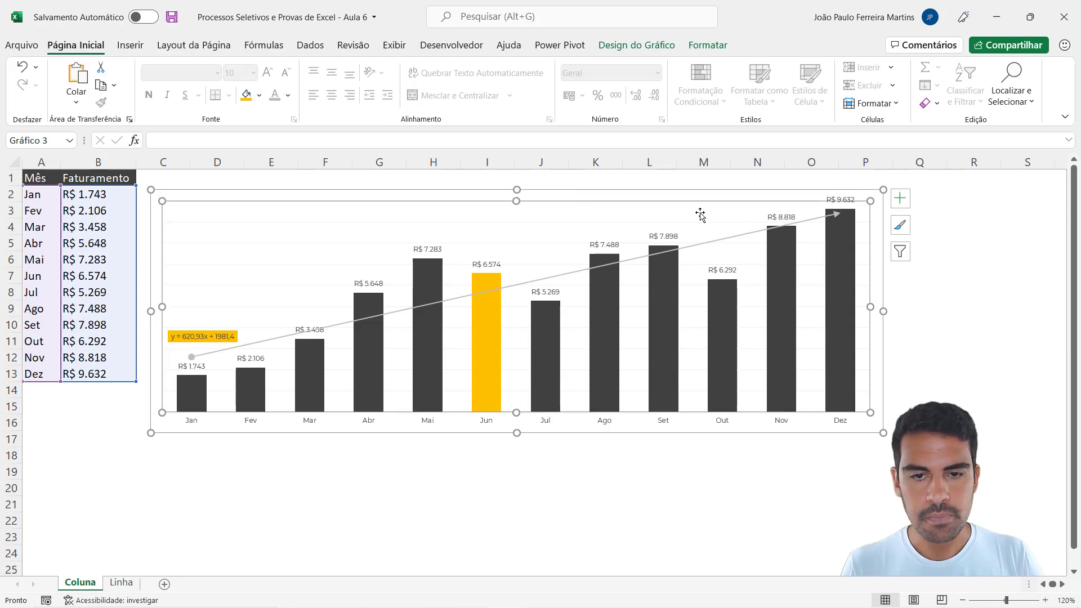
left_click(966, 273)
left_click(547, 194)
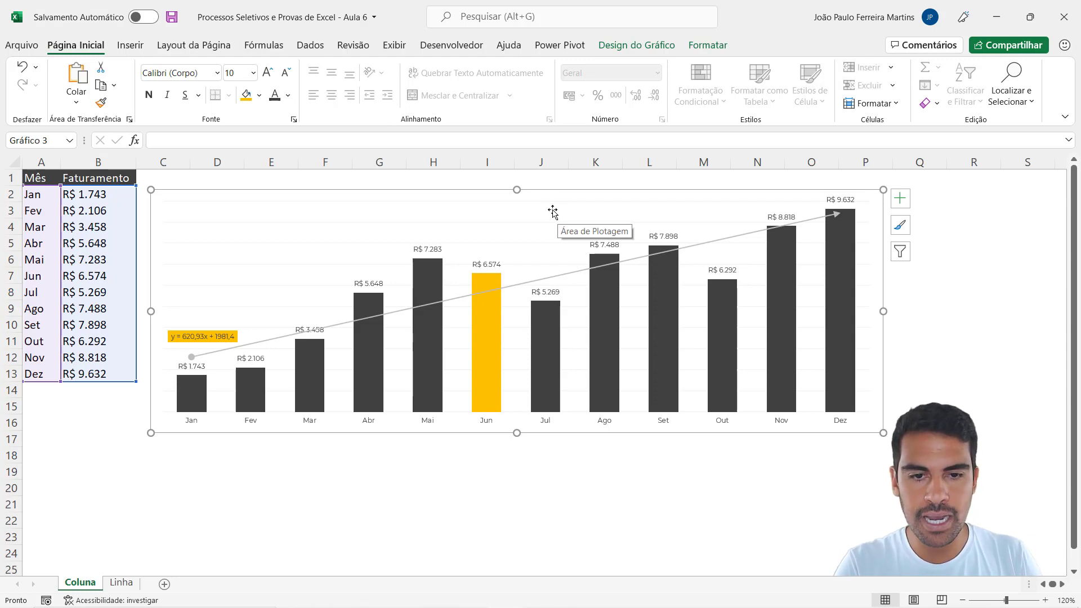
left_click(552, 210)
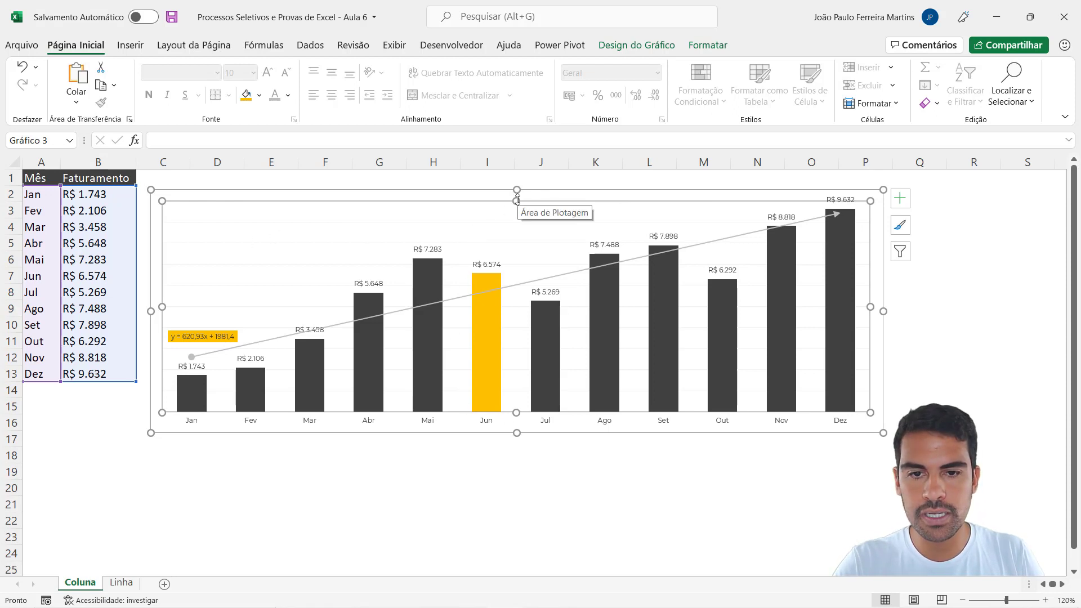
left_click_drag(516, 201, 516, 231)
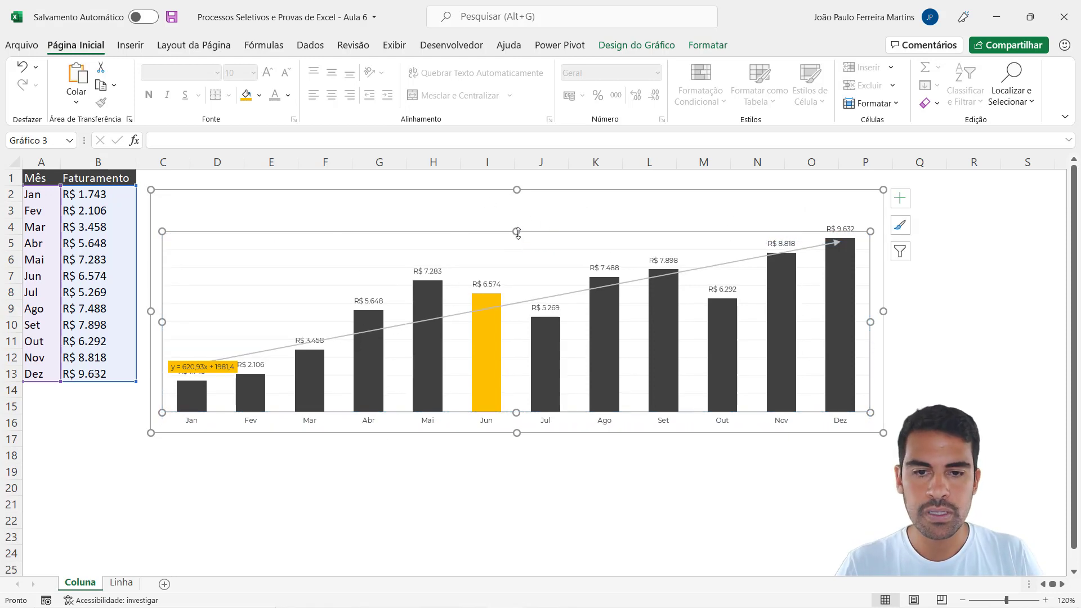
left_click_drag(516, 231, 517, 227)
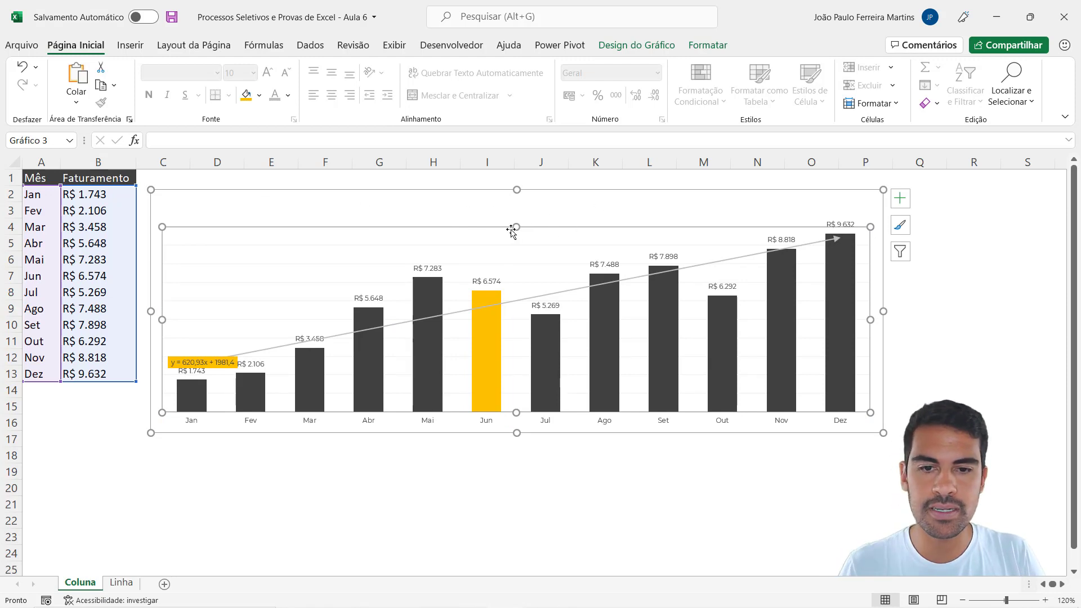
left_click_drag(517, 228, 516, 220)
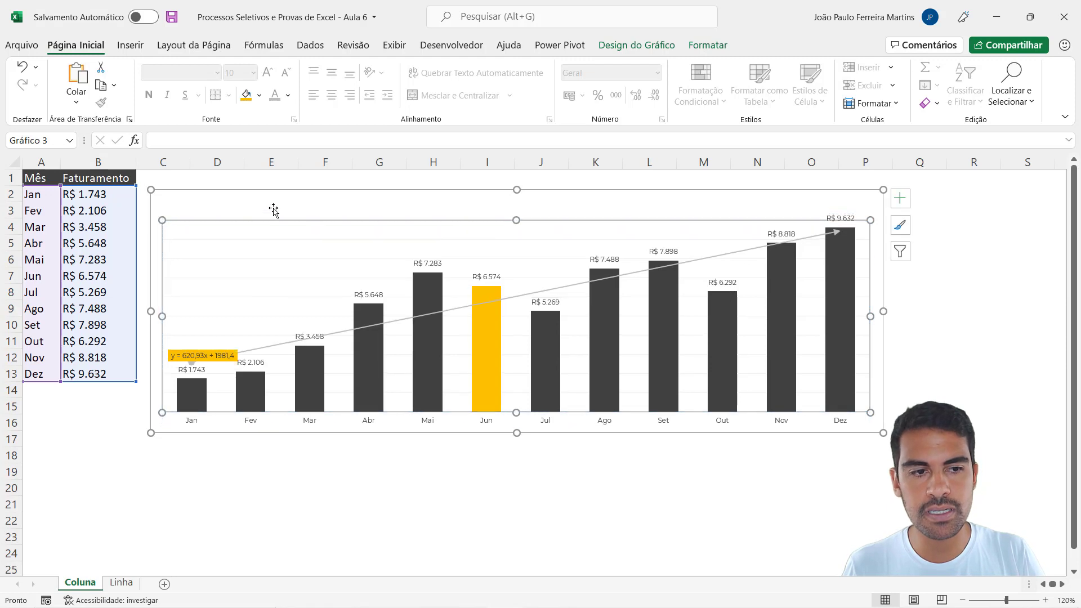
left_click(516, 517)
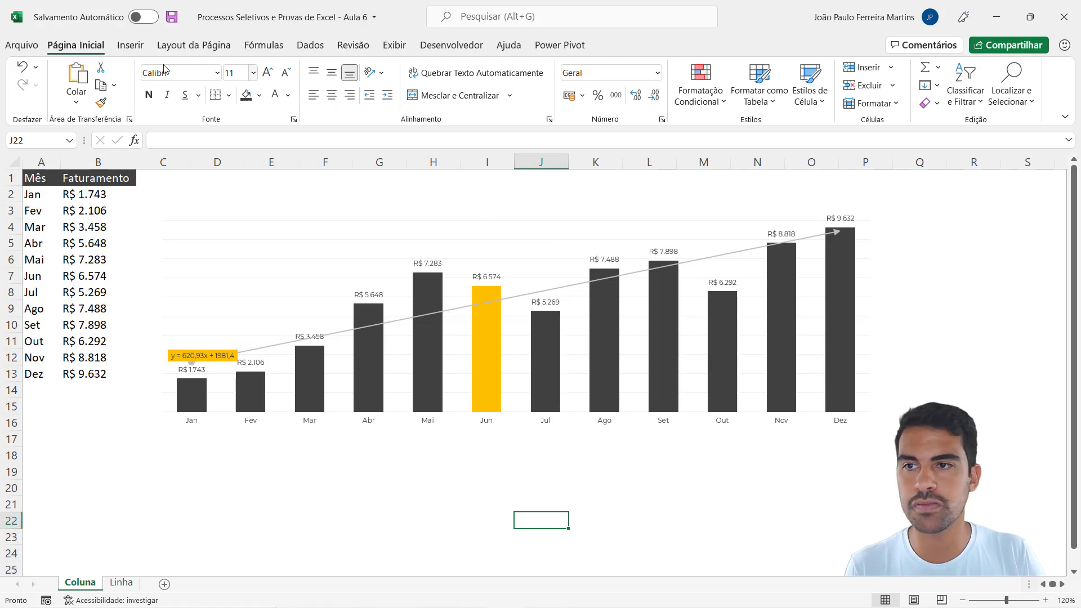
Insert a text box below the chart, across columns F to I around rows 20 to 22, containing "Faturamento Anual".
left_click(136, 48)
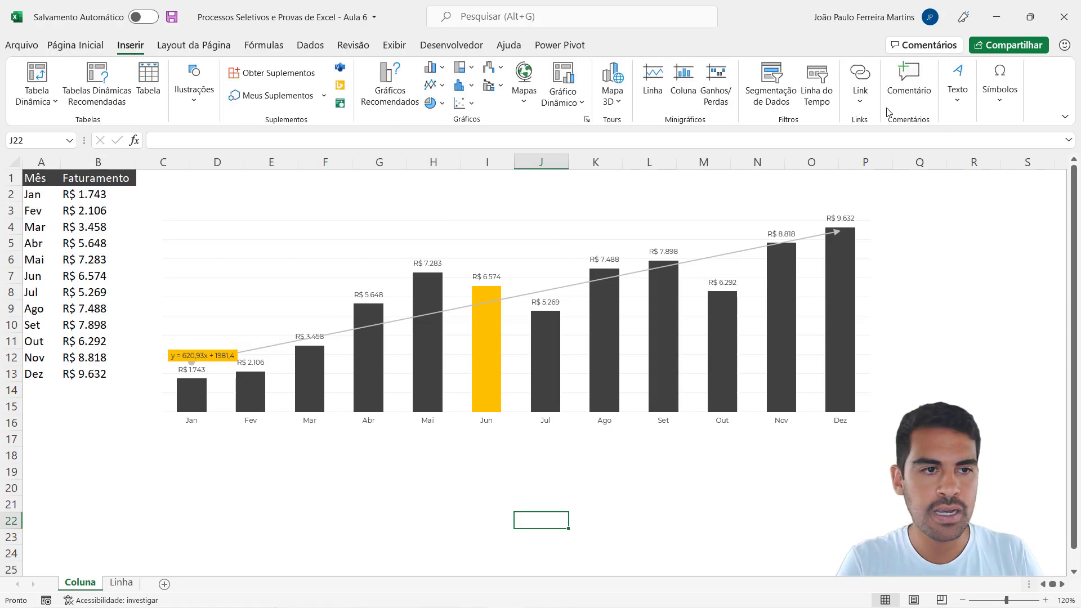
left_click(958, 95)
left_click(897, 142)
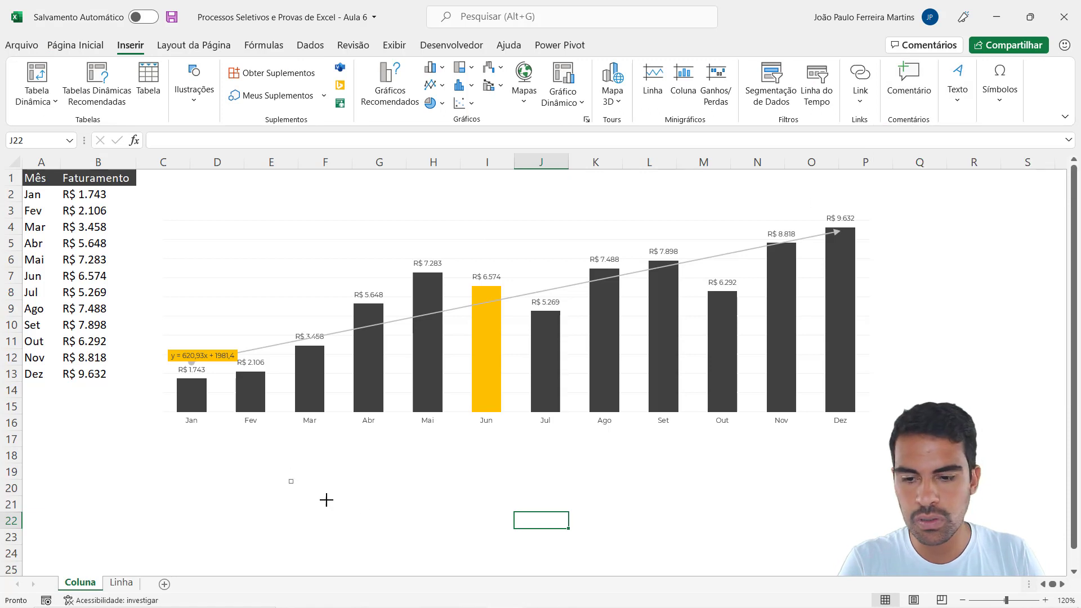
left_click_drag(288, 480, 514, 516)
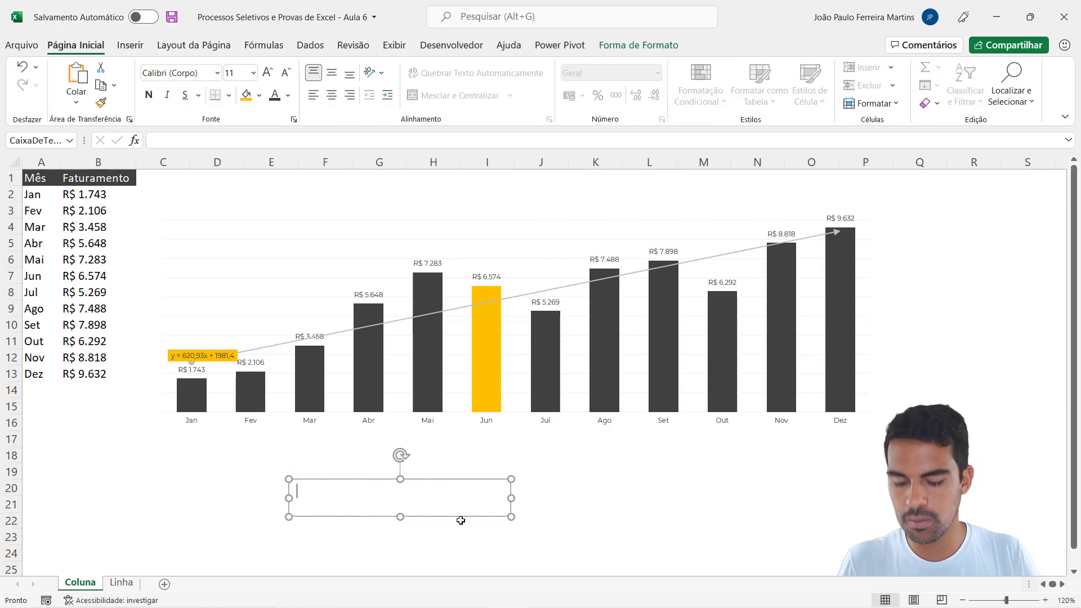
type("Fa")
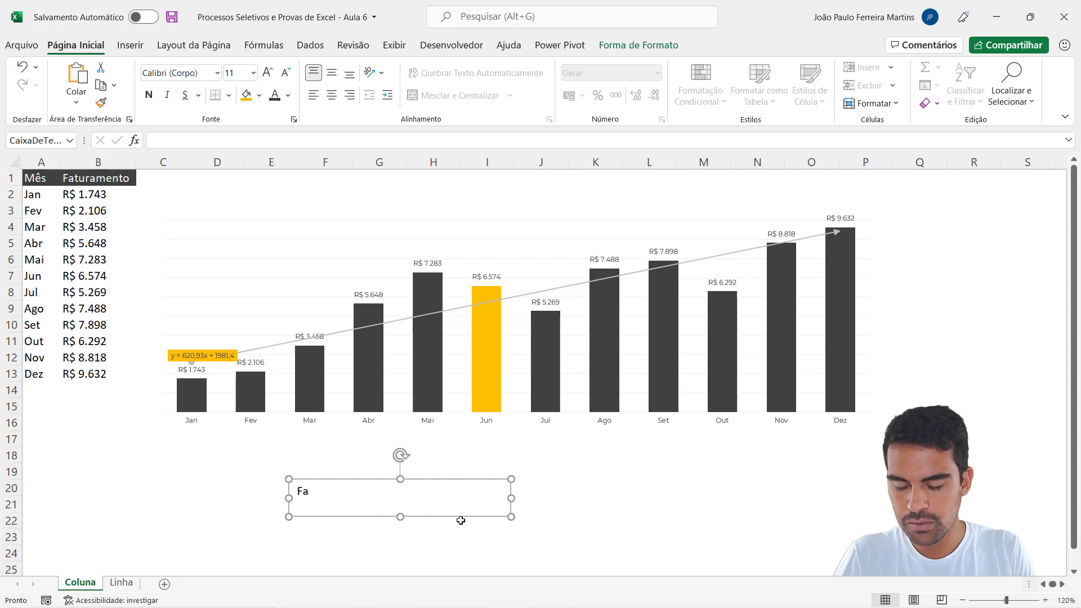
type("turamento Anual")
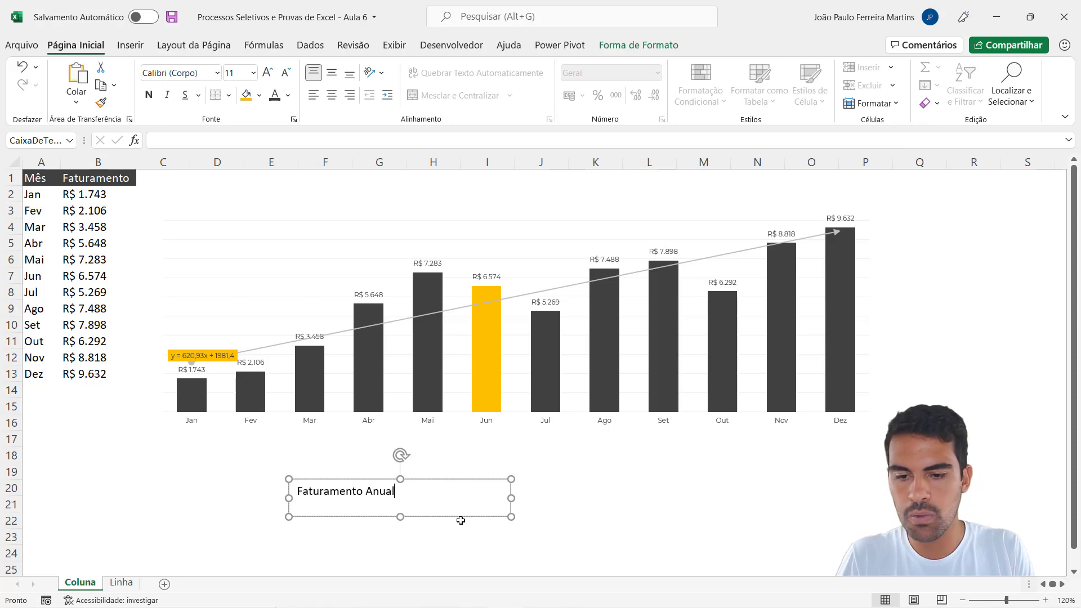
Replace the word "Anual" in the text box with "por Mês" so it reads "Faturamento por Mês".
left_click_drag(465, 516, 463, 514)
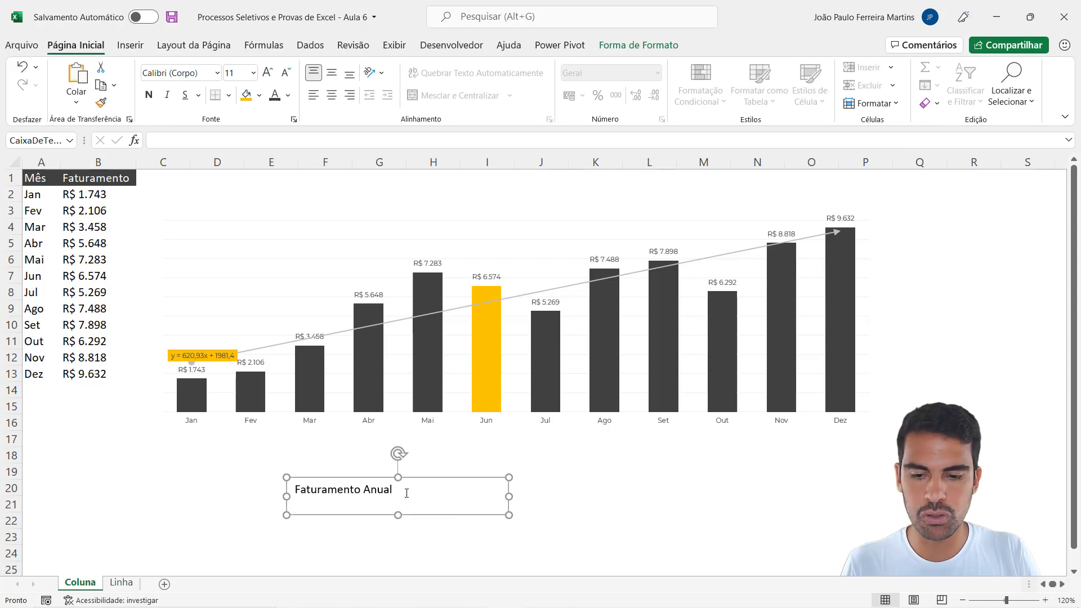
double_click(404, 489)
type("por ")
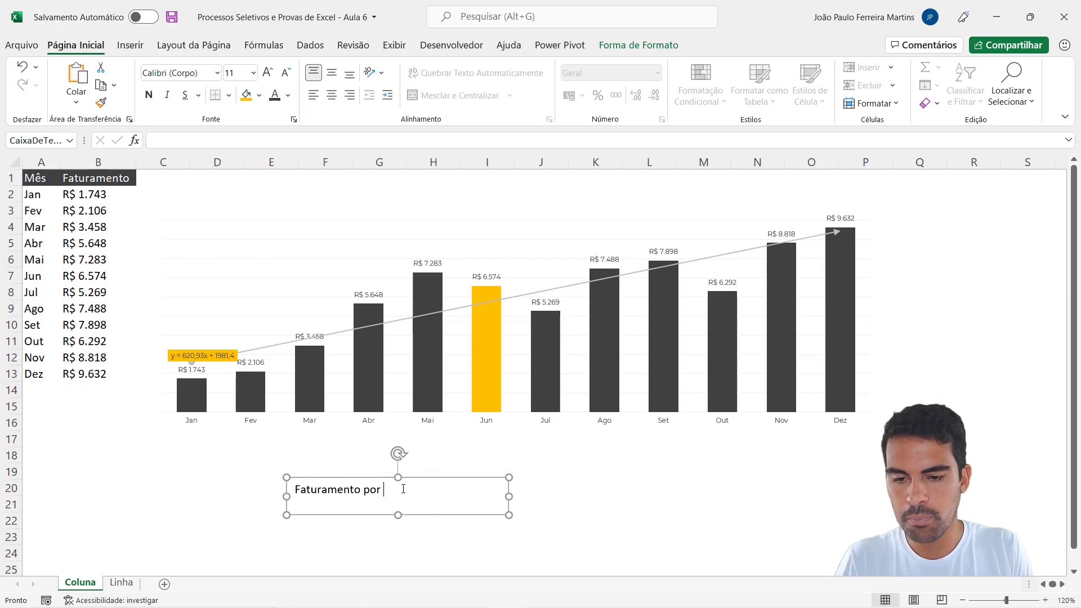
type("M~ês")
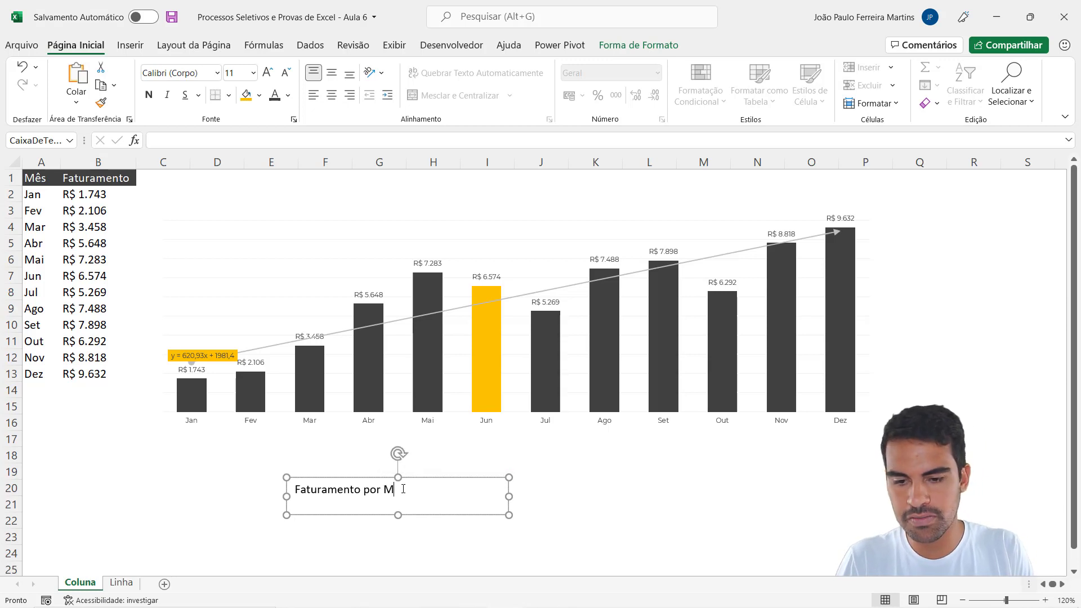
Copy the "Faturamento por Mês" text box and paste it inside the column chart.
double_click(441, 480)
left_click(444, 478)
left_click_drag(443, 478, 431, 477)
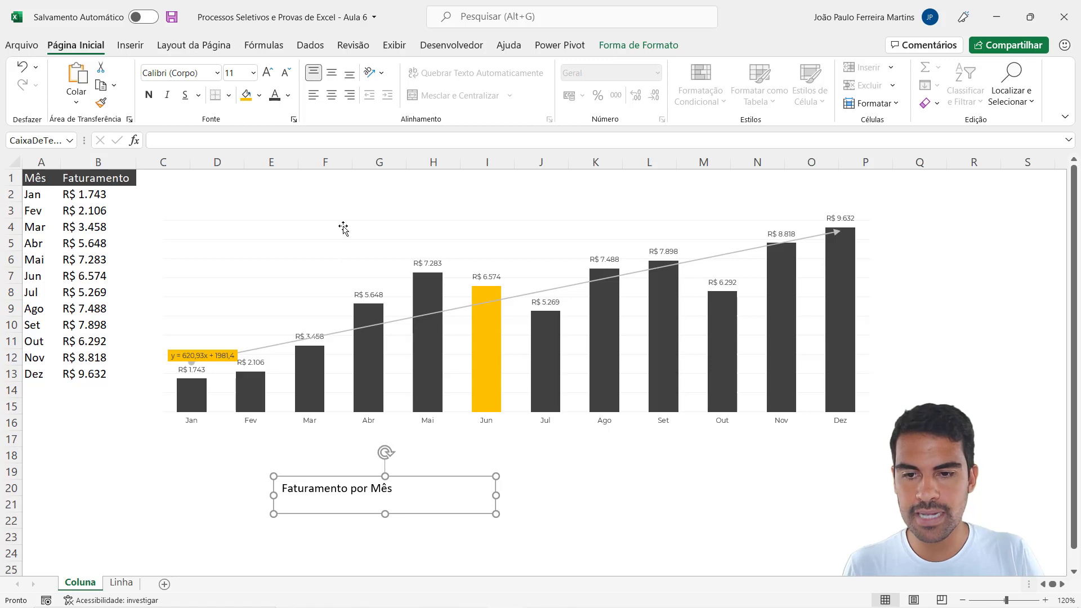
left_click(352, 202)
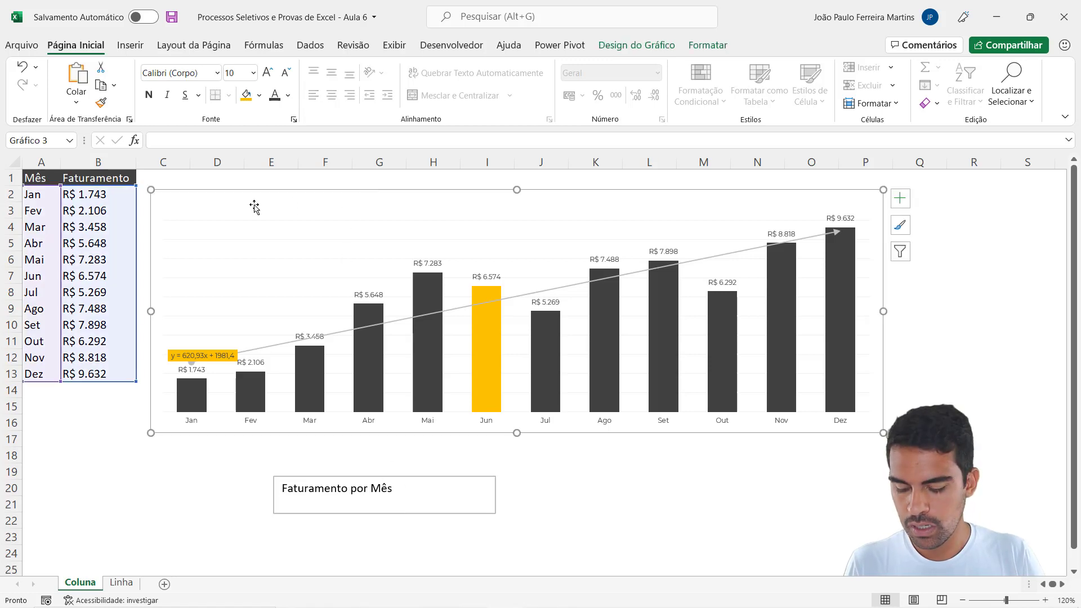
key("ctrl+v")
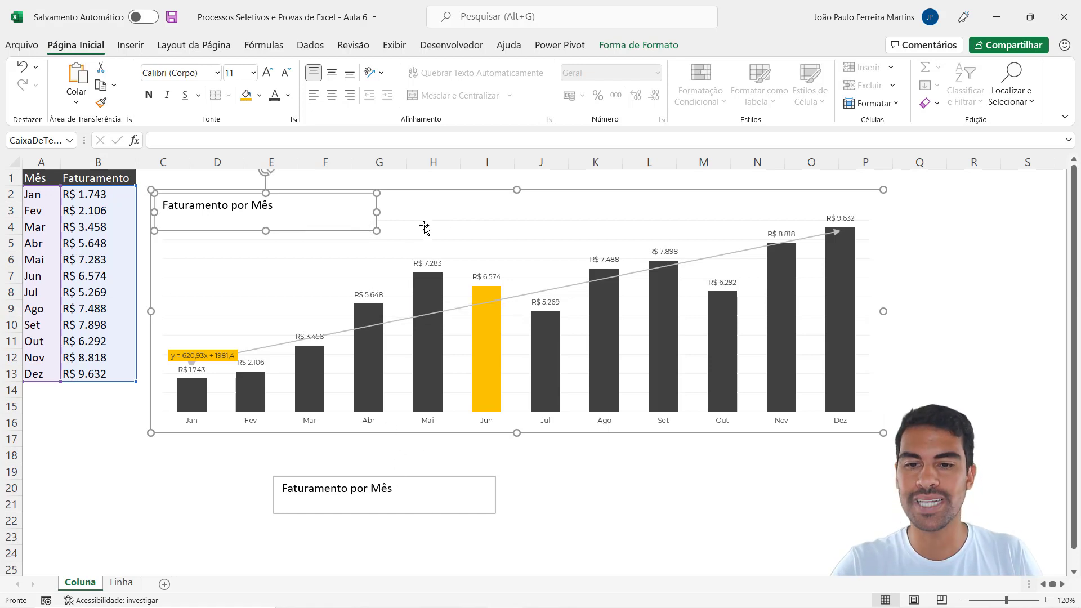
Move the chart up slightly and delete the duplicate "Faturamento por Mês" text box below it.
mouse_move(478, 192)
left_mouse_down()
mouse_move(613, 191)
mouse_move(471, 201)
mouse_move(591, 225)
mouse_move(501, 218)
mouse_move(553, 237)
mouse_move(509, 201)
mouse_move(475, 203)
mouse_move(583, 208)
mouse_move(468, 184)
mouse_move(479, 186)
left_mouse_up()
left_click(463, 477)
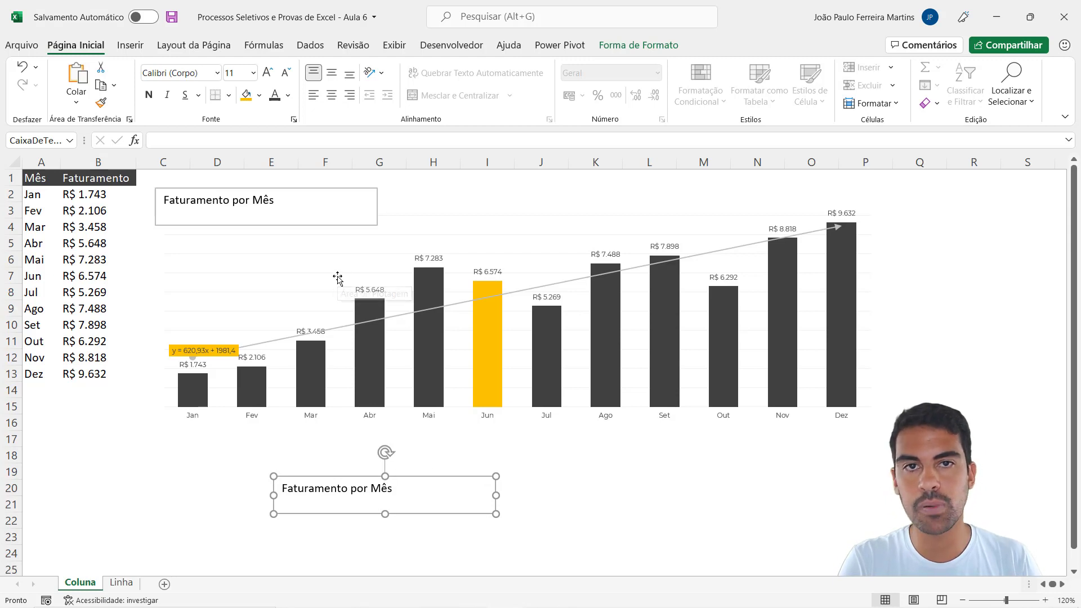
key("Delete")
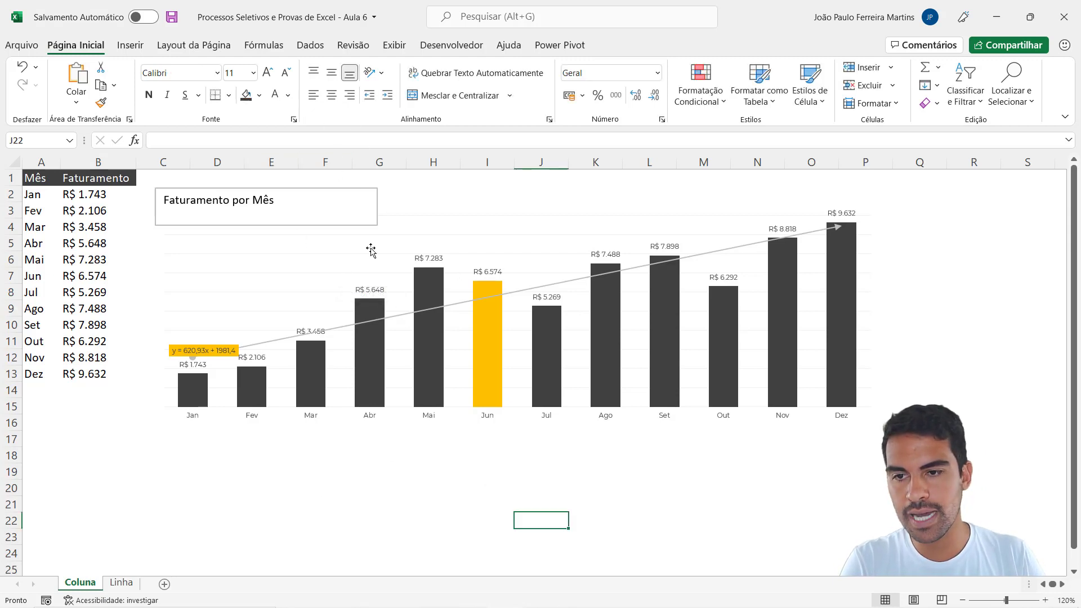
Remove the outline and the fill from the title text box inside the chart.
left_click(346, 225)
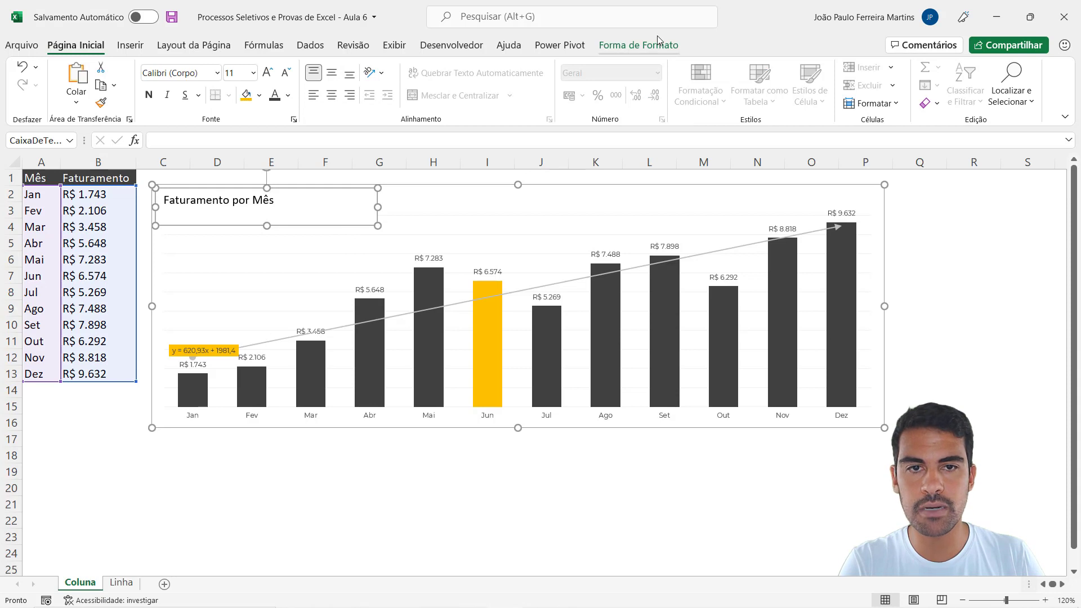
left_click(634, 47)
left_click(393, 89)
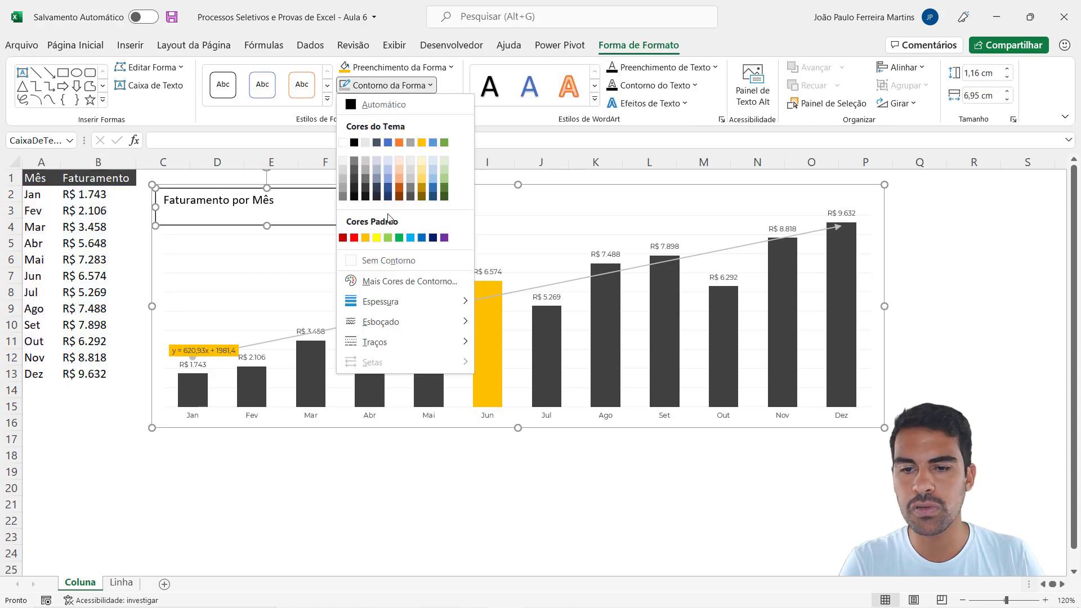
left_click(383, 258)
left_click(392, 69)
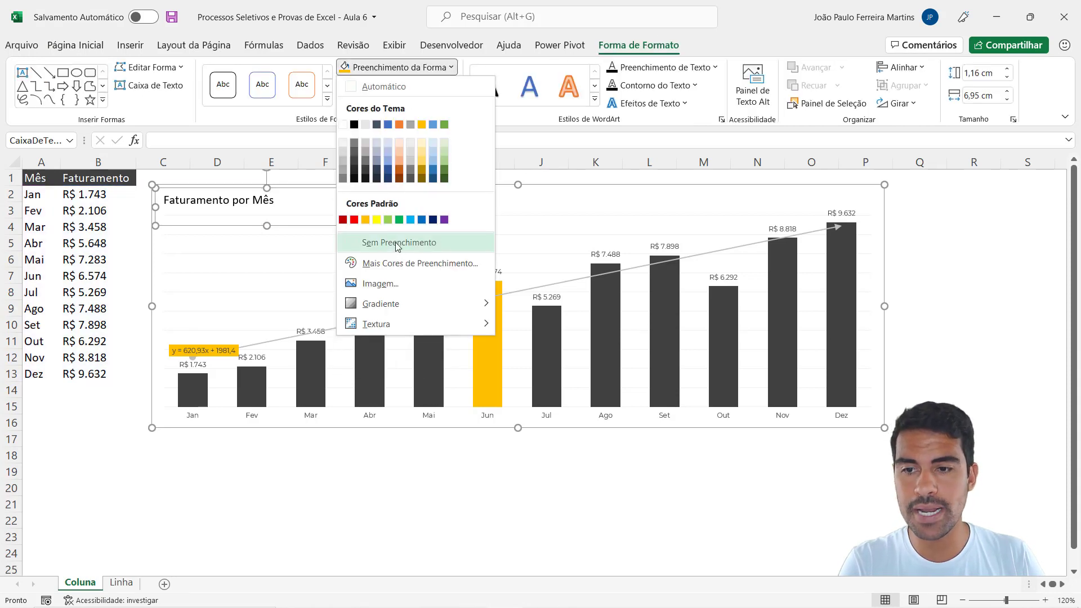
left_click(395, 242)
Format the chart's title text in bold Montserrat at size 10.
left_click(61, 47)
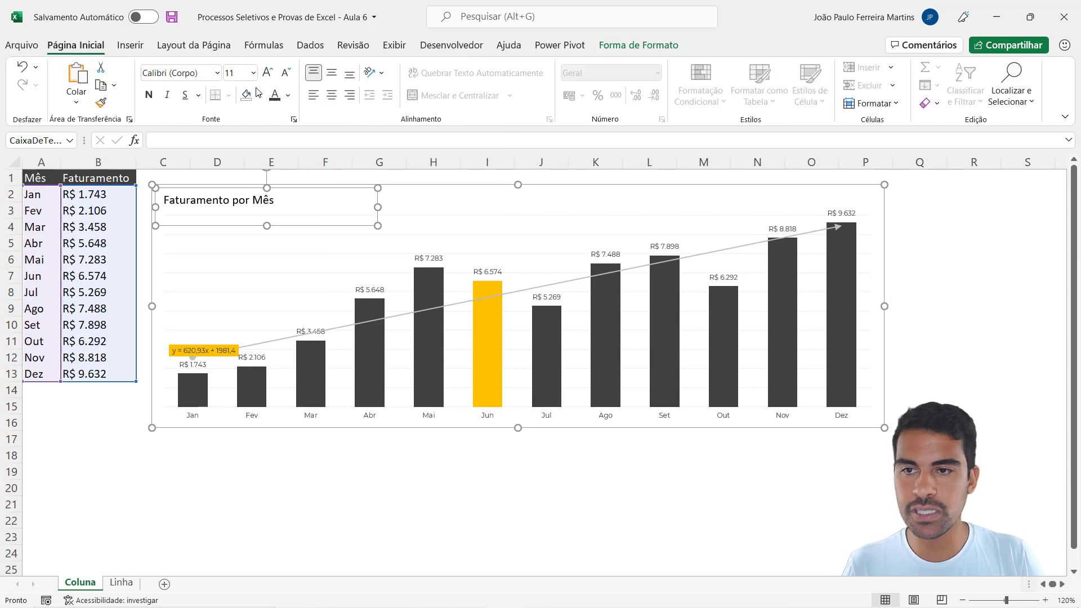
left_click(166, 72)
type("Montserrat")
key("Return")
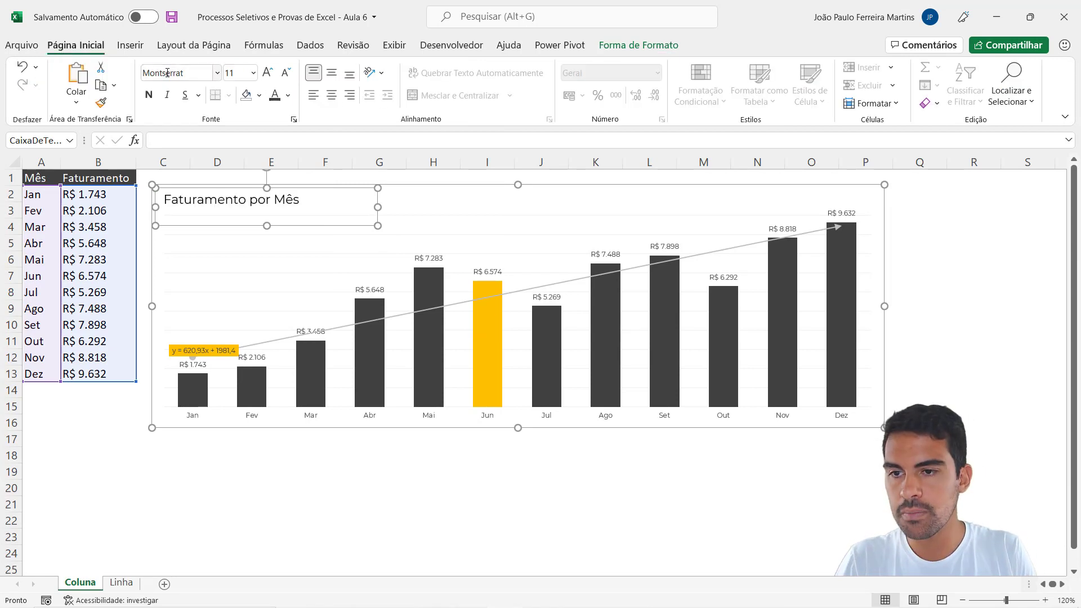
left_click(286, 73)
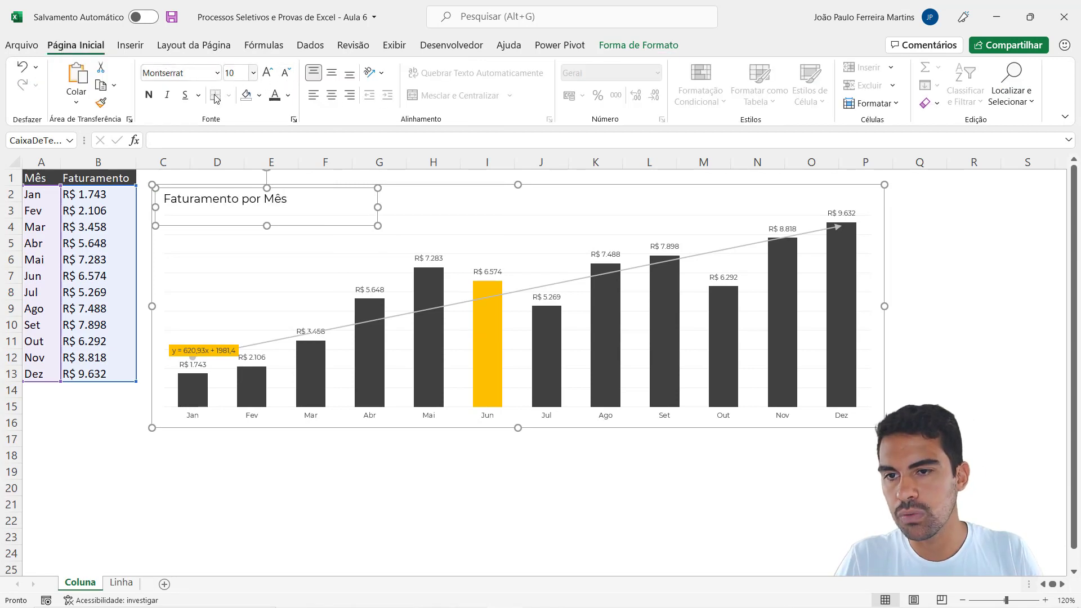
left_click(148, 95)
Centre the title in a text box stretched across the chart's width, and shorten the chart slightly from its upper edge.
left_click_drag(379, 206, 873, 207)
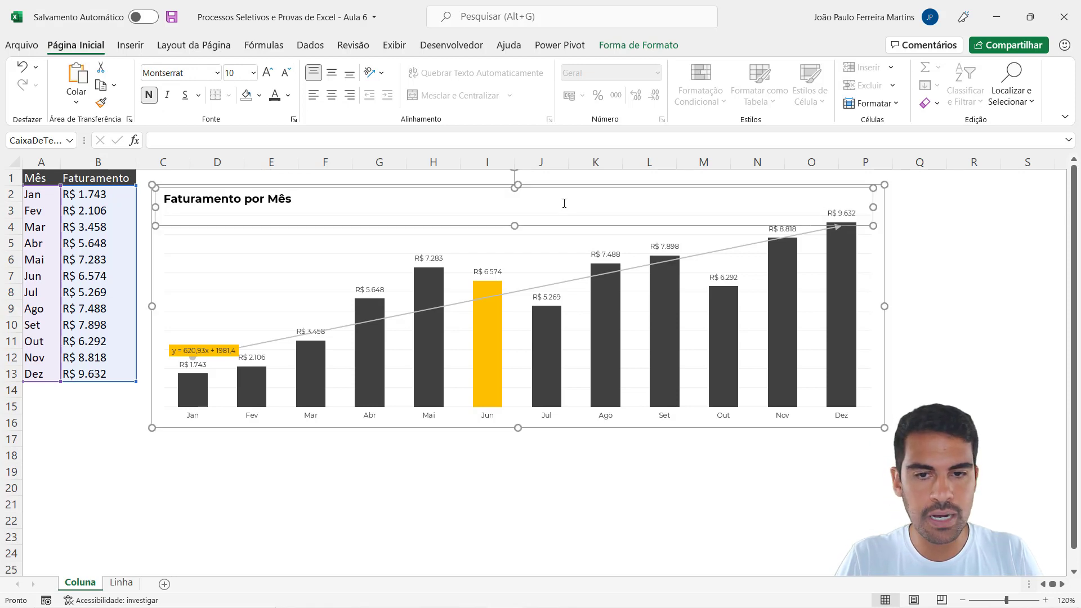
left_click(331, 95)
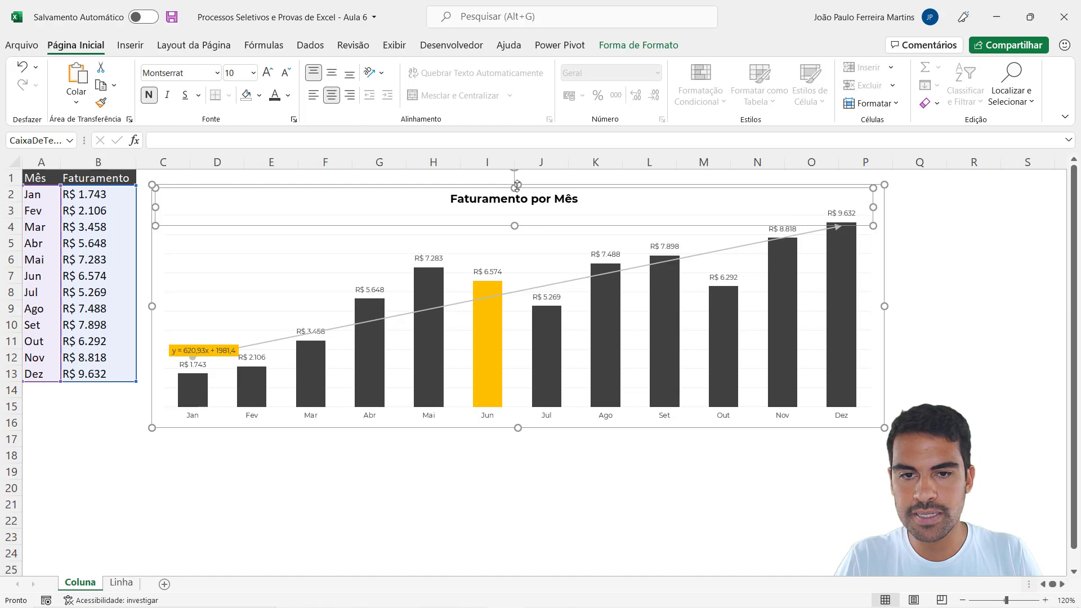
left_click_drag(514, 187, 514, 197)
left_click(508, 208)
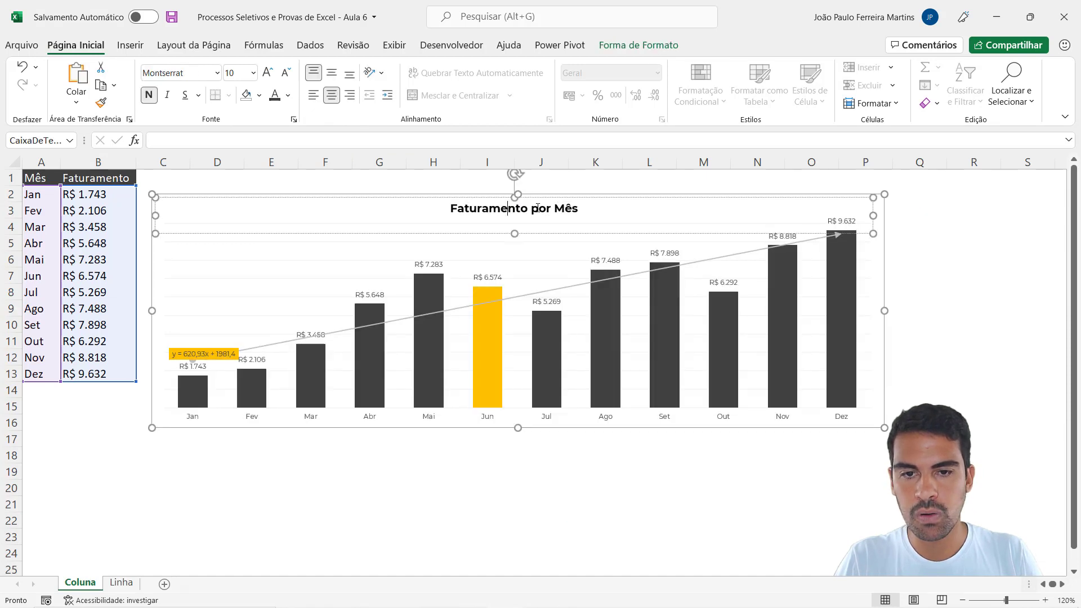
Enlarge the chart title to size 12, colour it dark grey and make it italic.
left_click(268, 72)
left_click(269, 72)
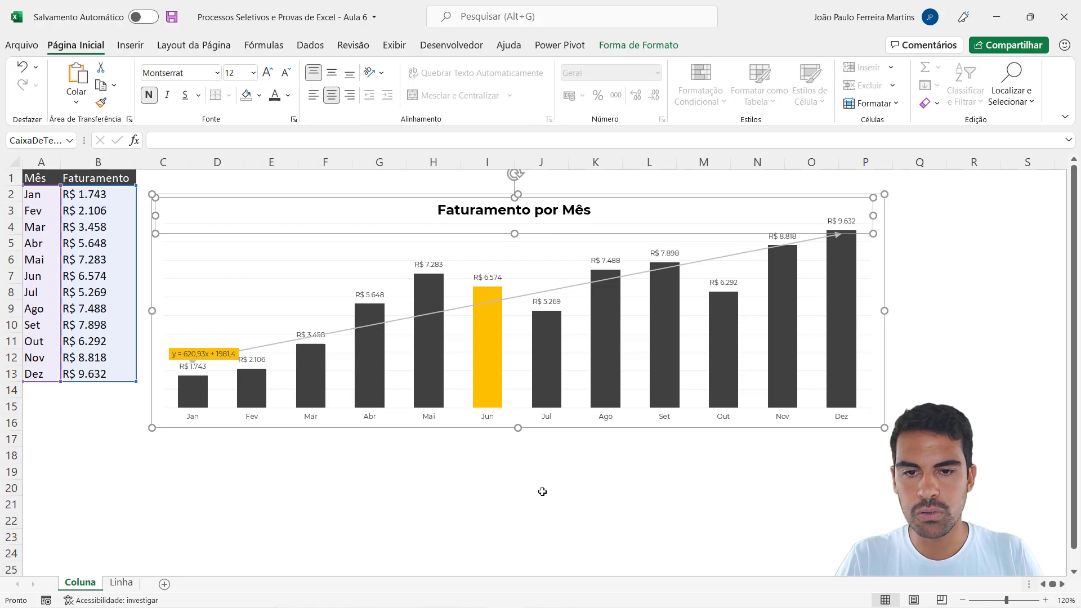
left_click(288, 95)
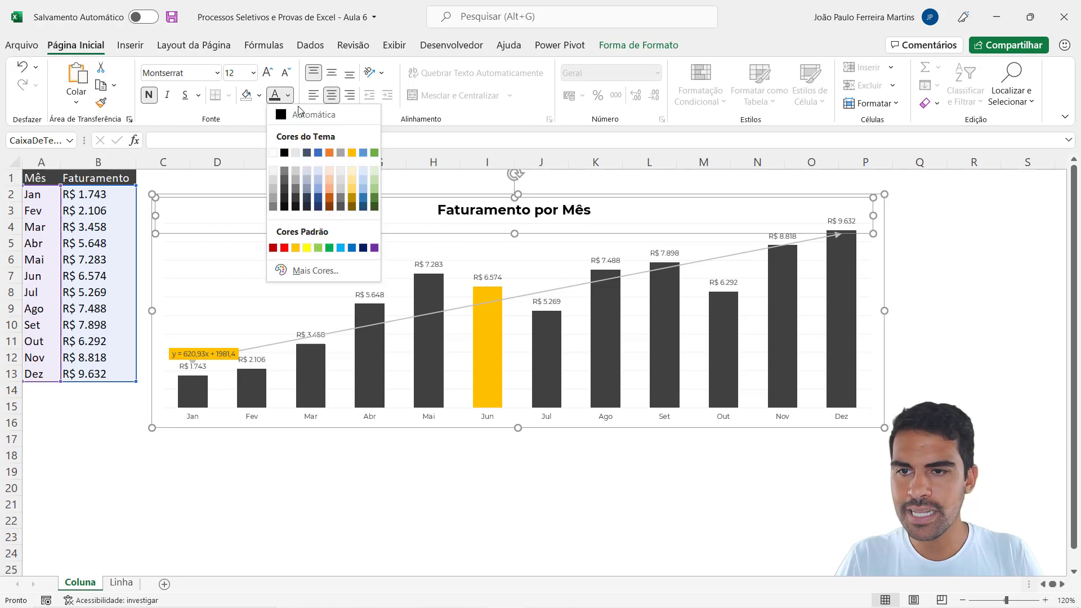
left_click(287, 194)
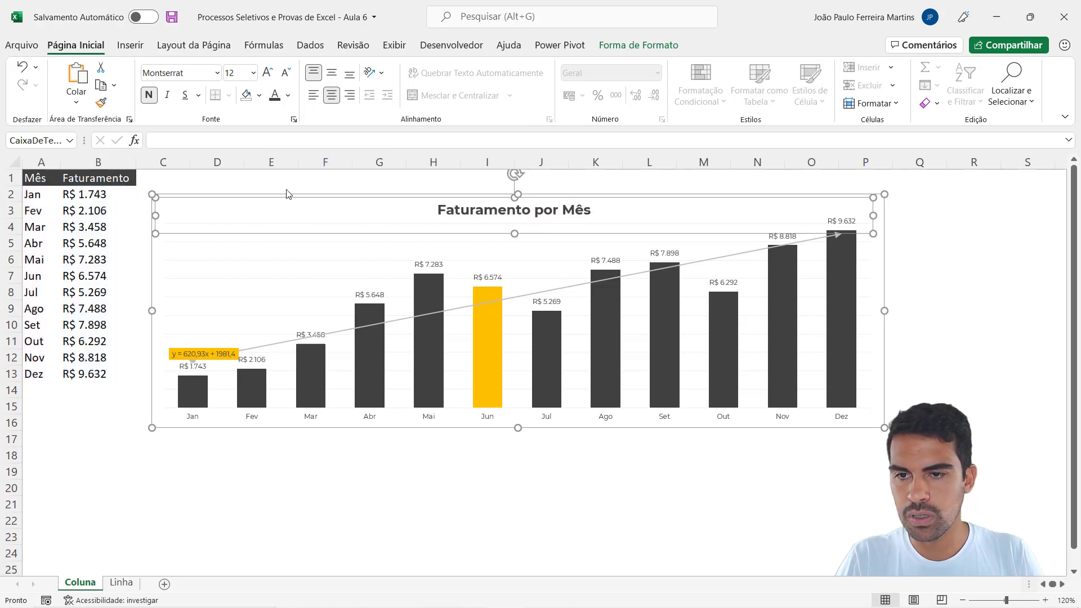
left_click(172, 100)
left_click(500, 500)
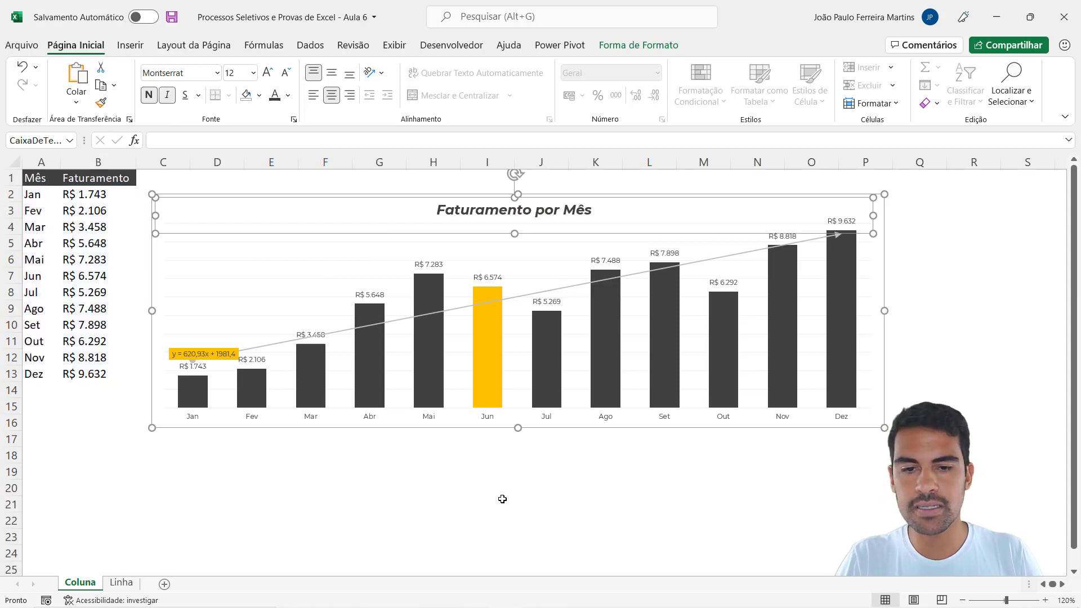
Move the chart slightly up and toward the data table.
left_click(618, 422)
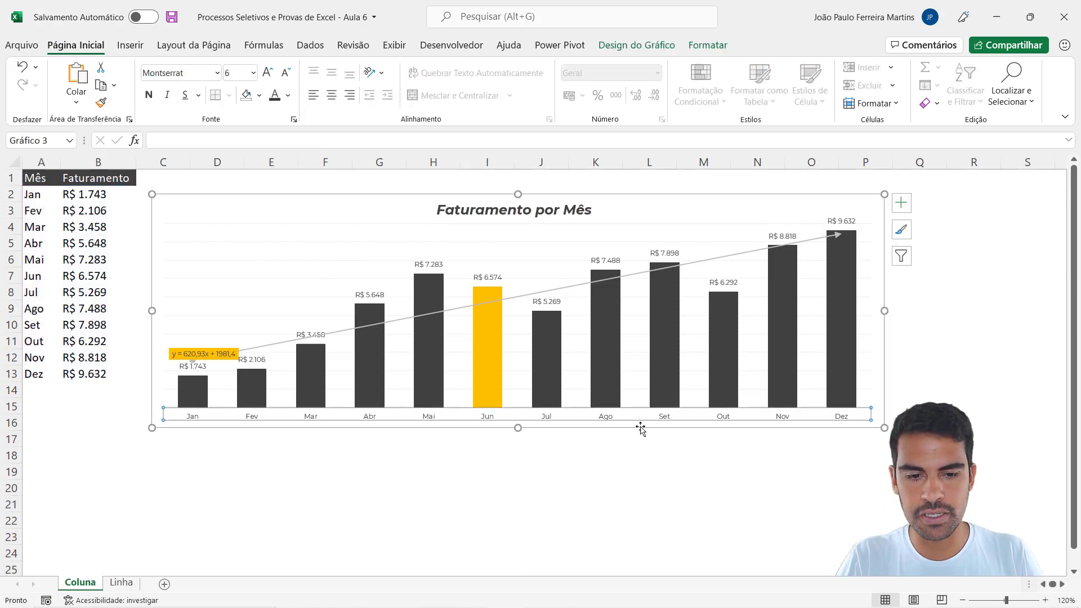
left_click_drag(641, 429, 615, 417)
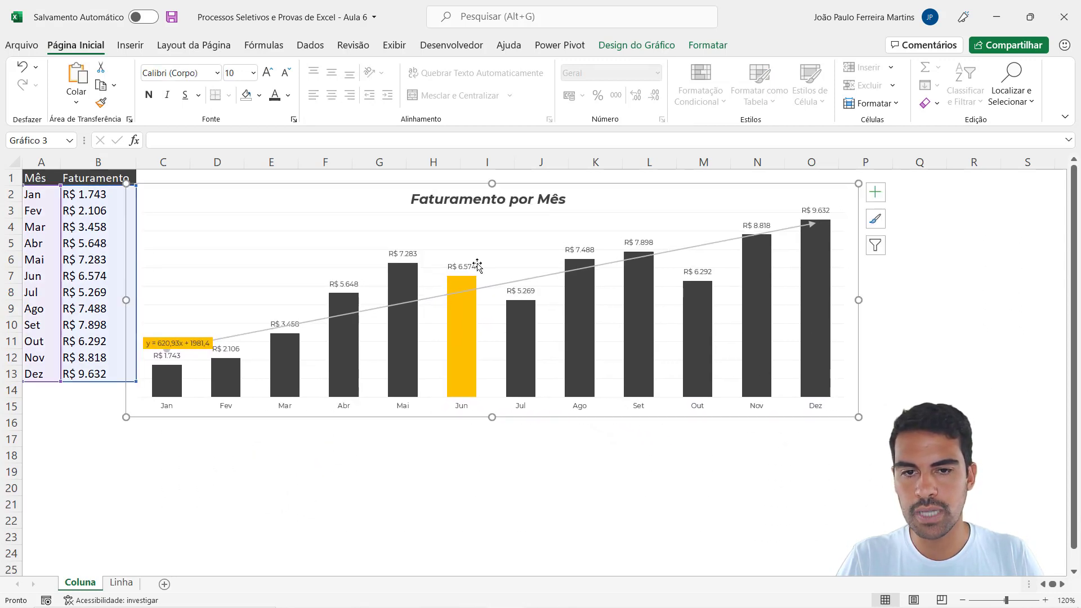
Try left alignment on the chart title and set it back to centred.
left_click(511, 204)
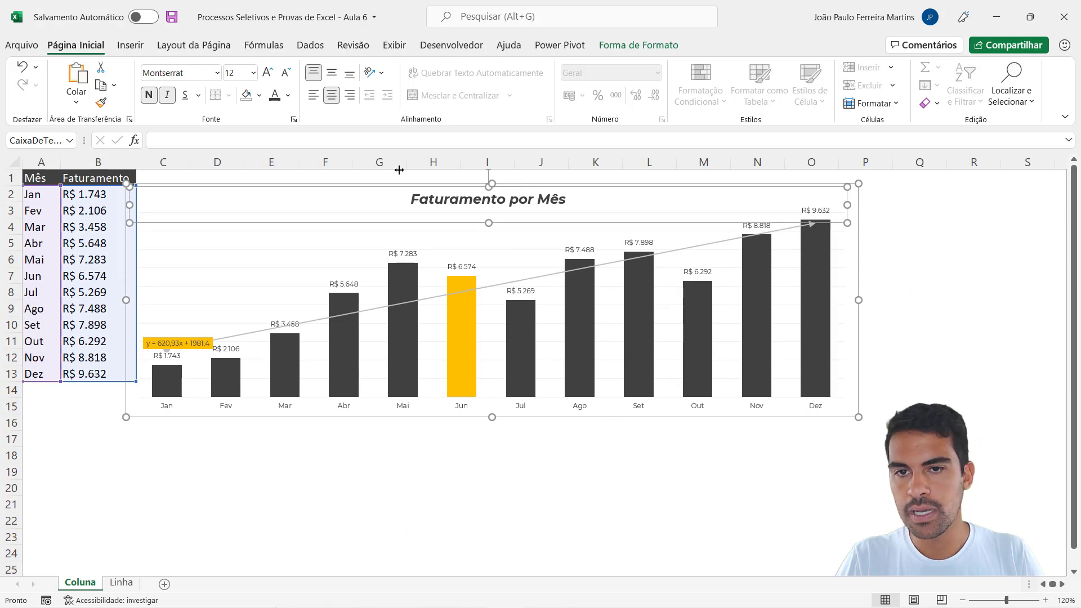
left_click(311, 101)
left_click(332, 96)
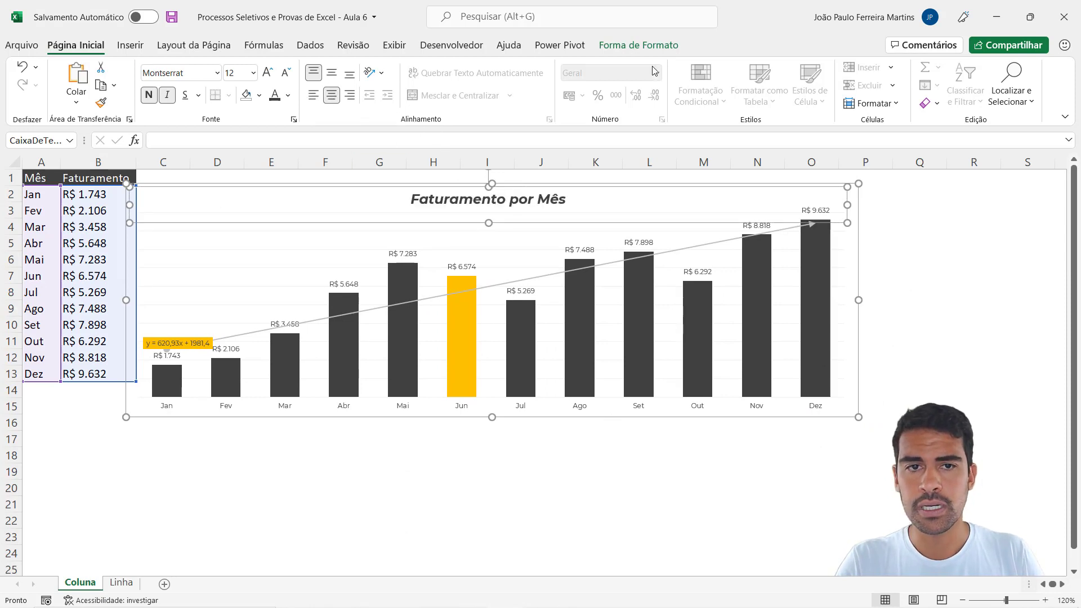
Try an external shadow effect on the chart's title text box.
left_click(648, 45)
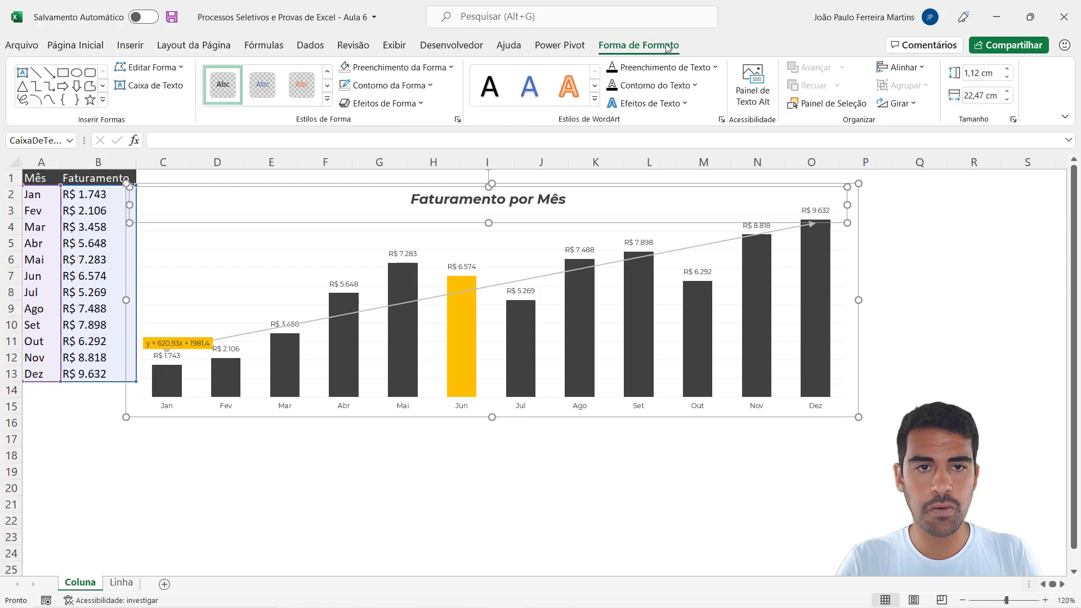
left_click(383, 103)
mouse_move(404, 167)
left_click(481, 212)
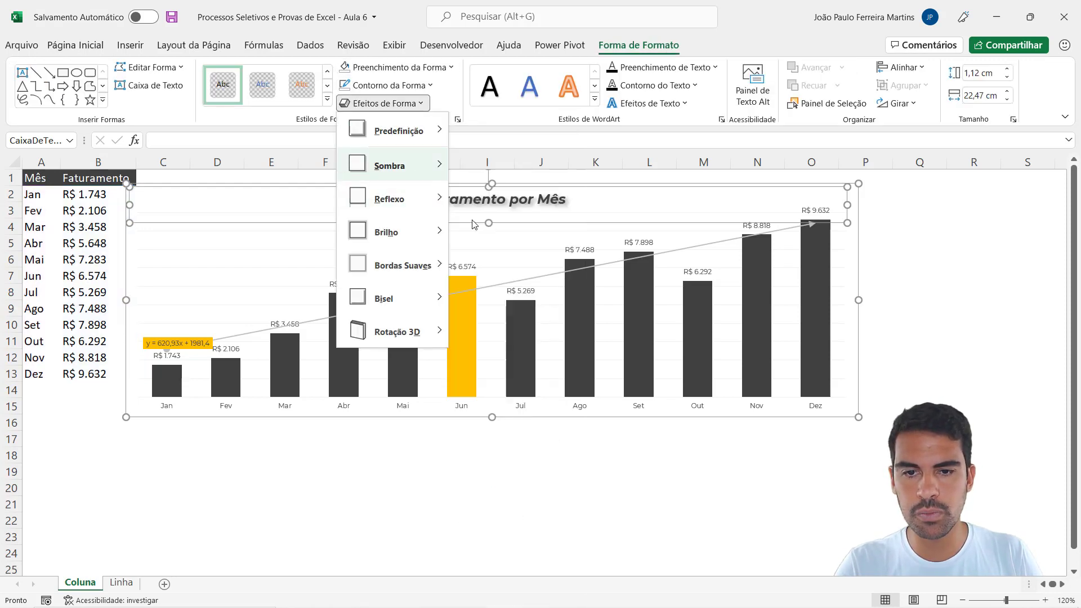
left_click(411, 435)
Remove the shadow effect from the chart title by choosing Sem Sombra.
left_click(491, 202)
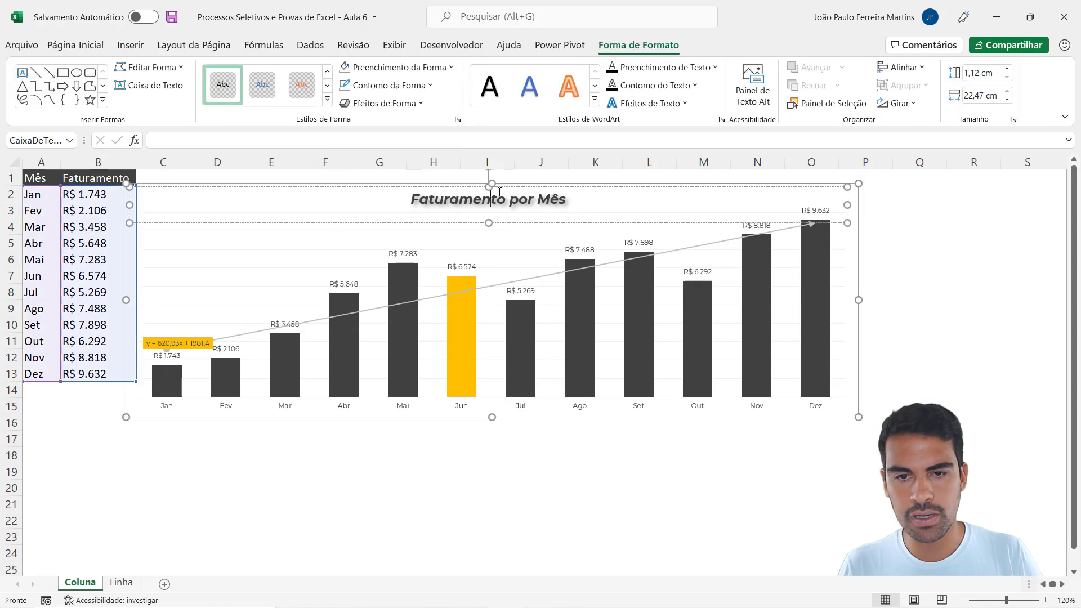
left_click(503, 189)
left_click(383, 103)
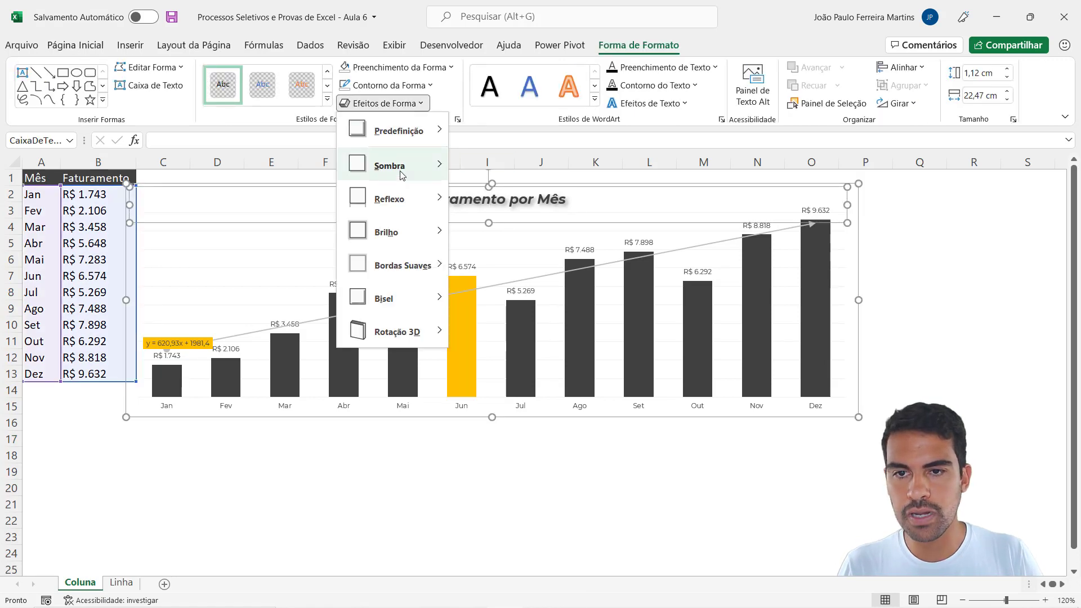
mouse_move(440, 172)
left_click(468, 152)
left_click(502, 470)
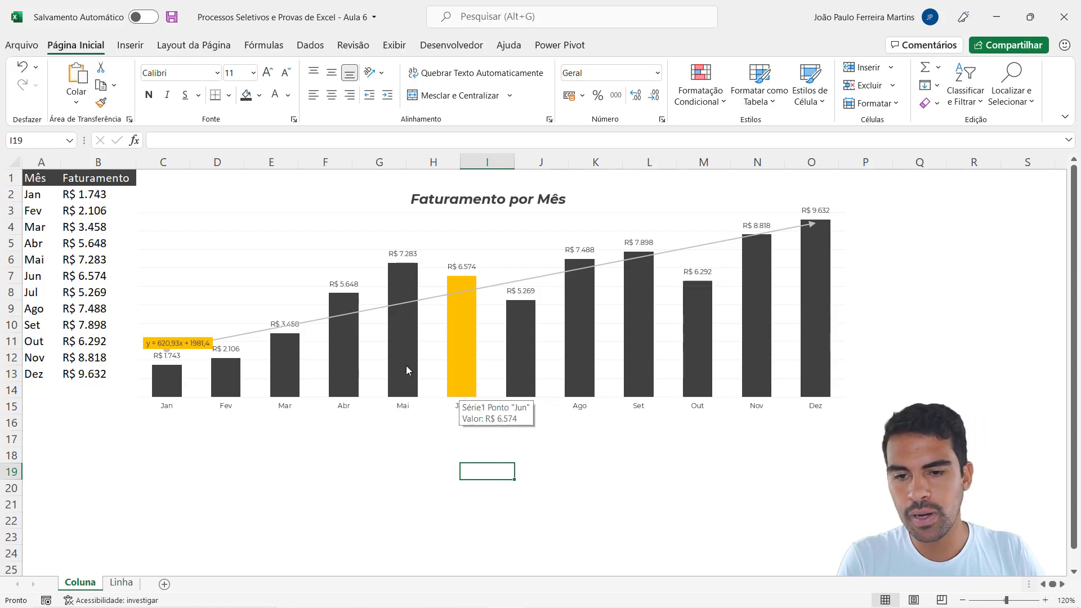
Fill the entire column series, including the June column, with the same dark grey.
left_click(395, 346)
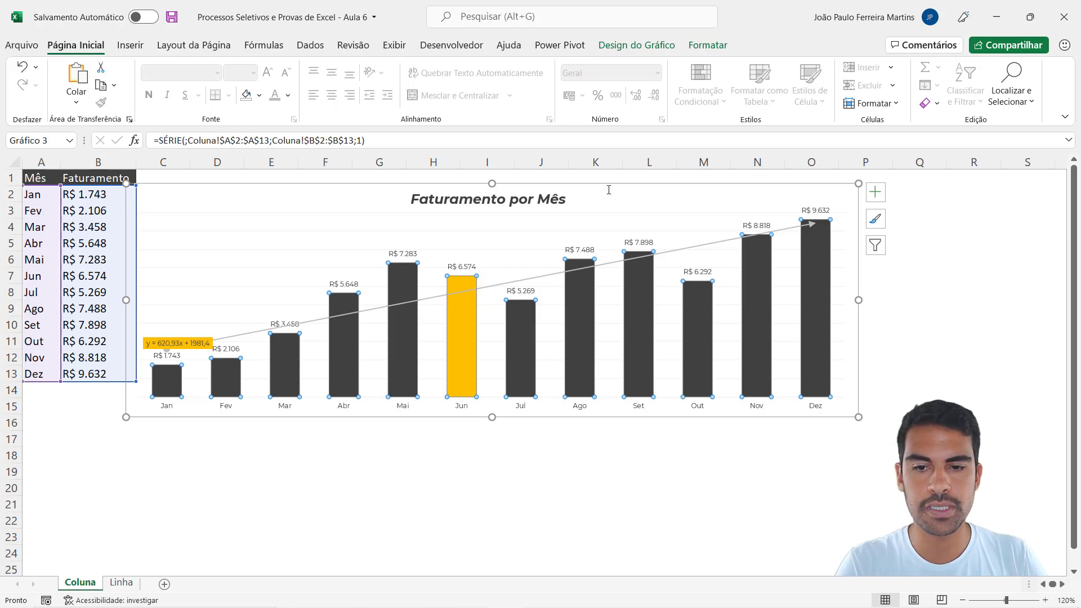
left_click(708, 45)
left_click(422, 67)
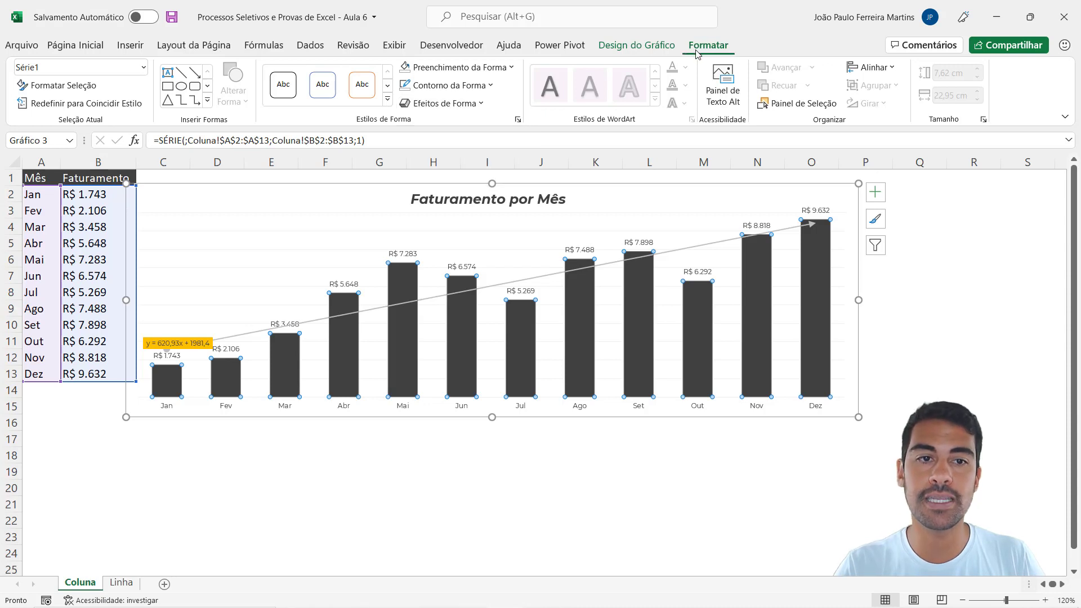
Apply the first Externa shadow preset to all columns of the series.
left_click(448, 104)
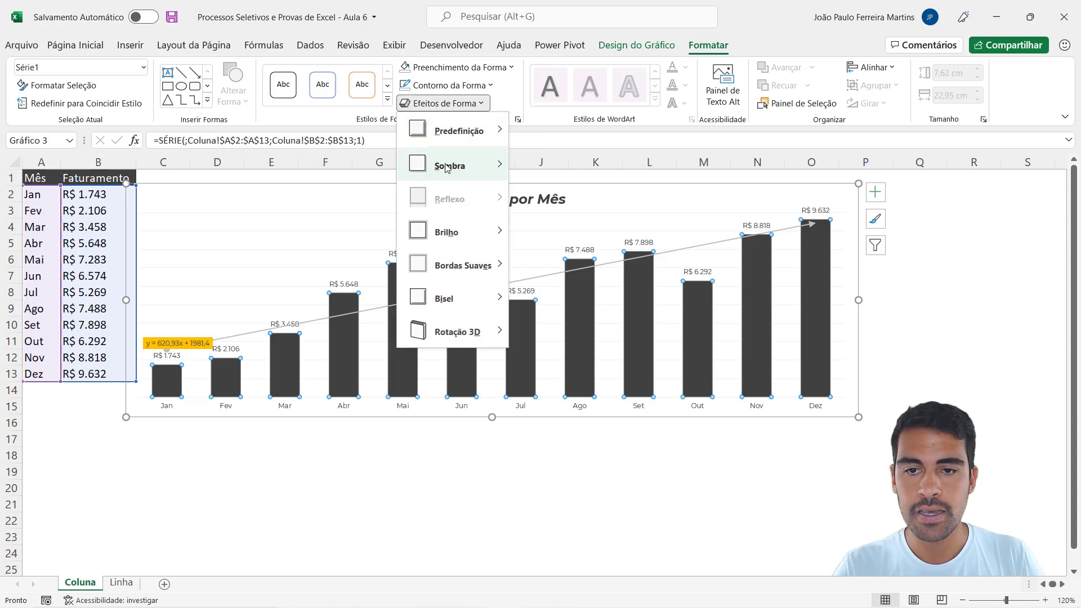
mouse_move(450, 165)
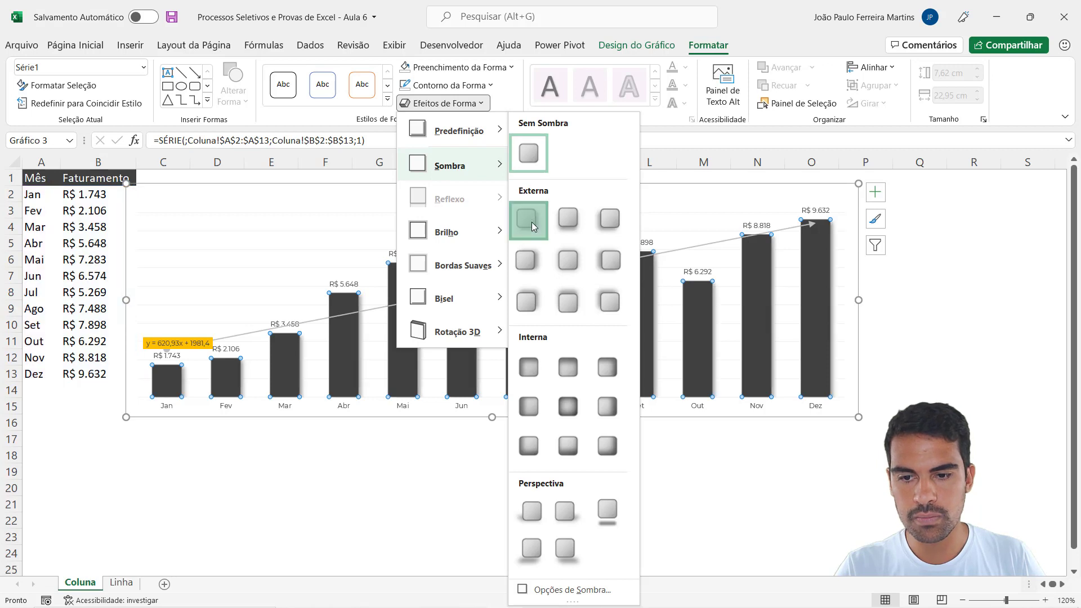
left_click(528, 221)
left_click(466, 492)
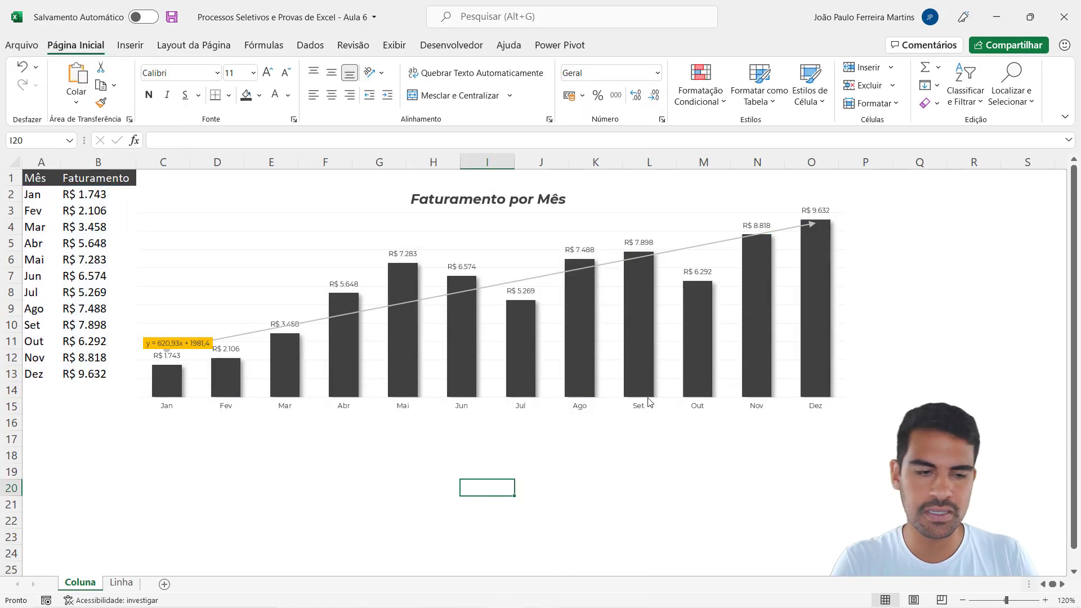
Move the chart away from the data table so it no longer overlaps column B, and slightly up.
left_click(389, 191)
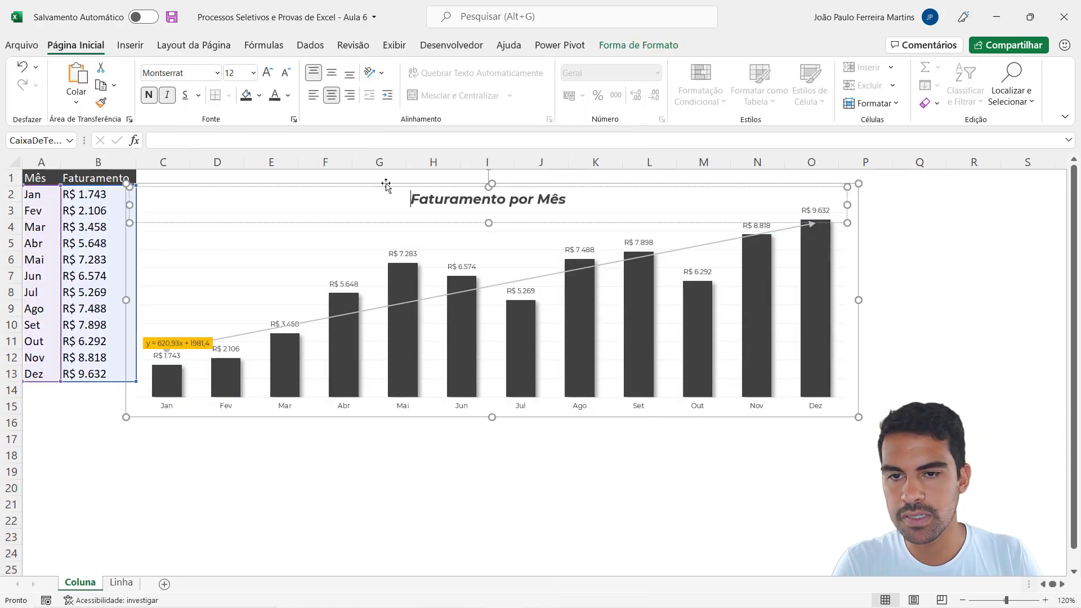
left_click_drag(387, 186, 411, 179)
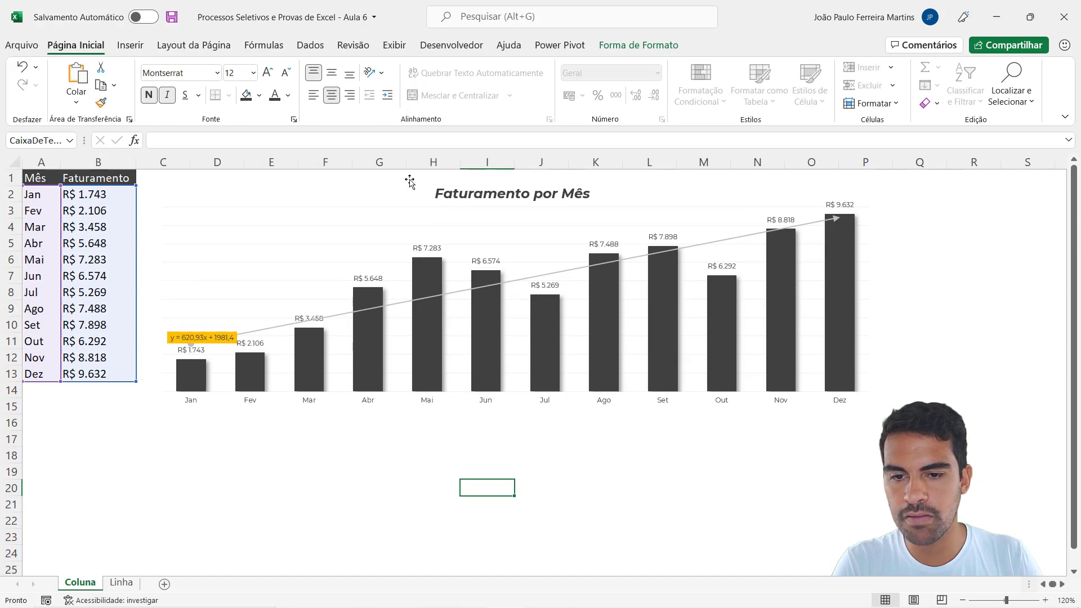
Change the trendline's outline colour to the gold theme colour.
left_click(279, 325)
left_click(708, 45)
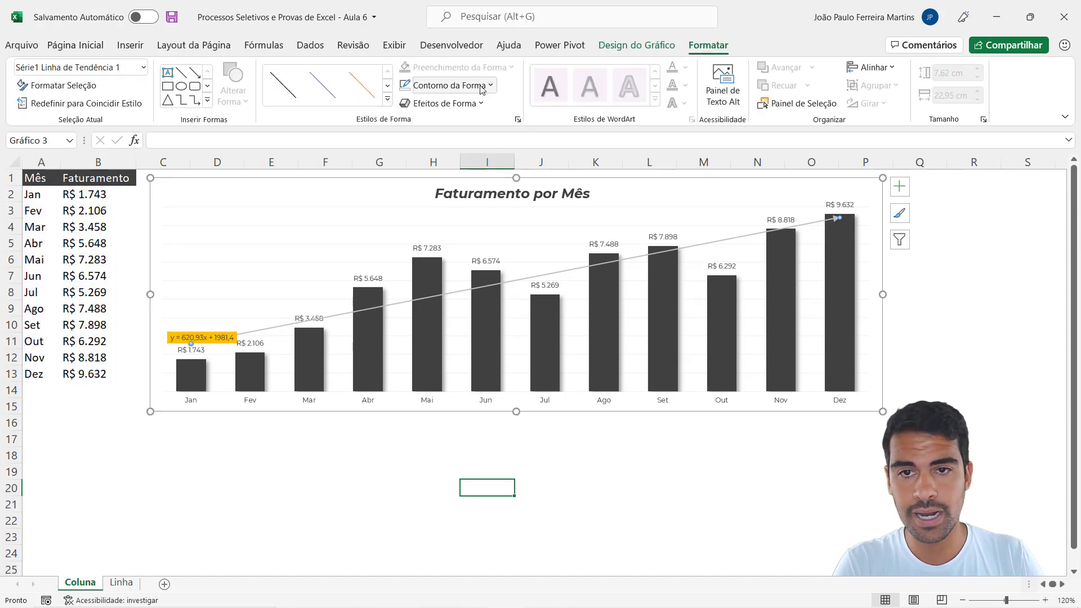
left_click(482, 89)
left_click(483, 145)
left_click(386, 454)
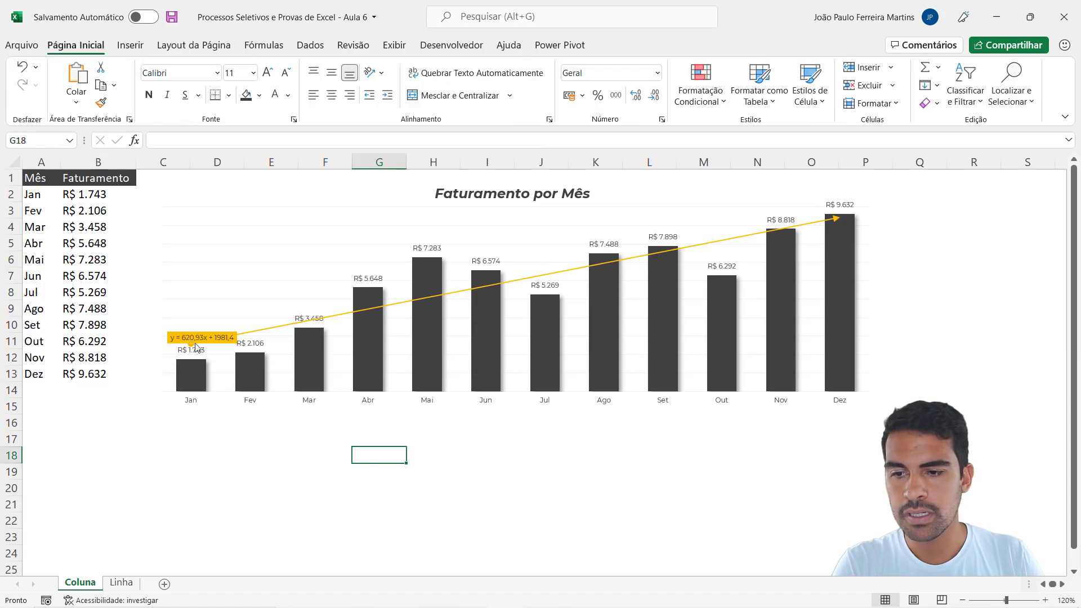
Move the trendline's equation label up, clear of the line's starting point above January.
left_click(219, 334)
left_click(222, 332)
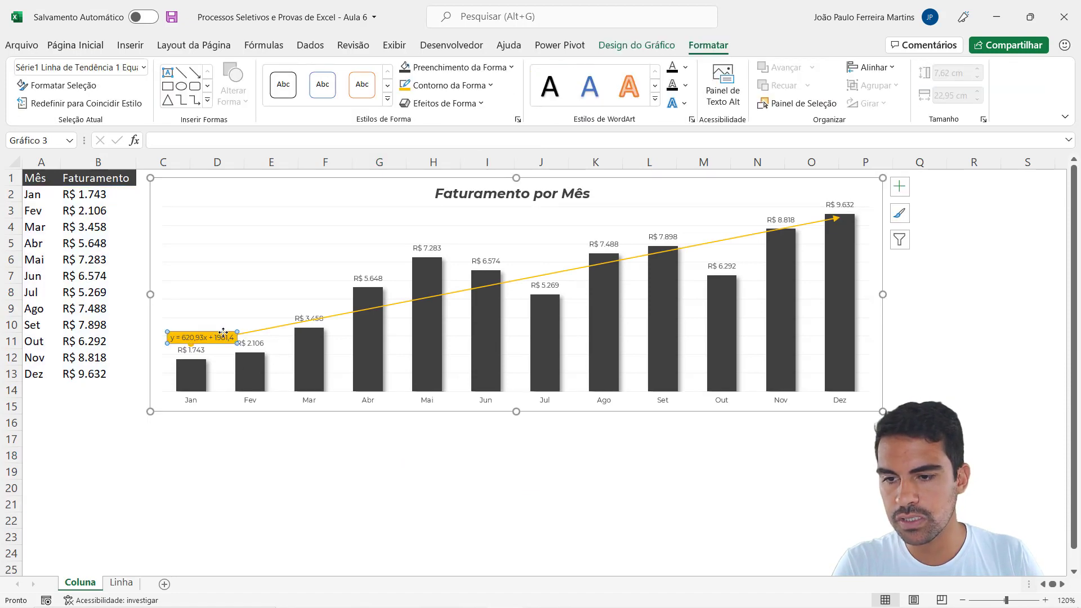
left_click_drag(223, 333, 223, 316)
left_click(294, 473)
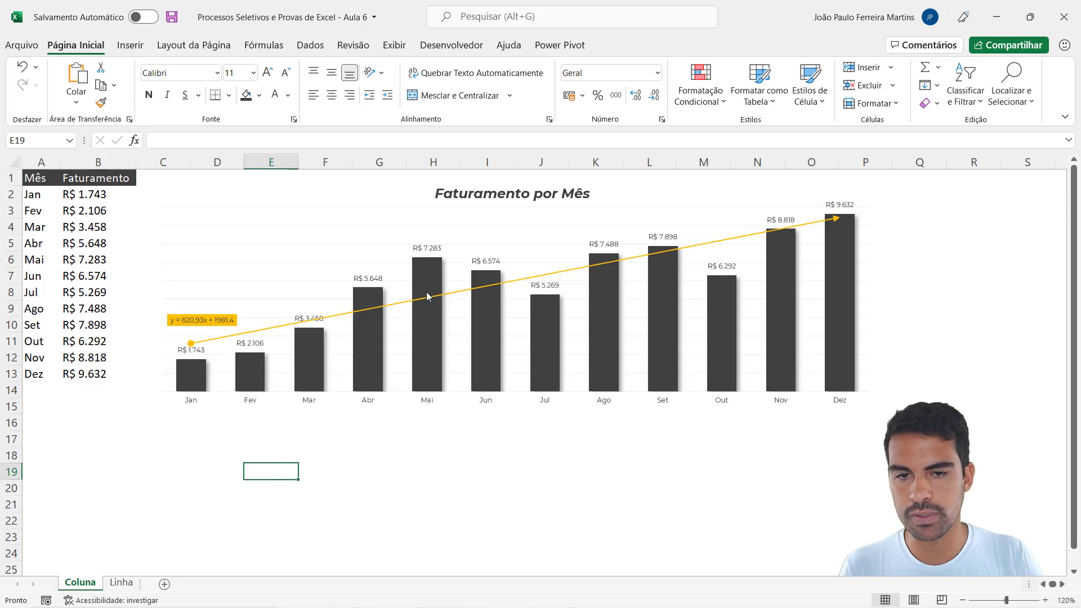
Delete the existing units-produced line chart from the Linha sheet.
left_click(121, 582)
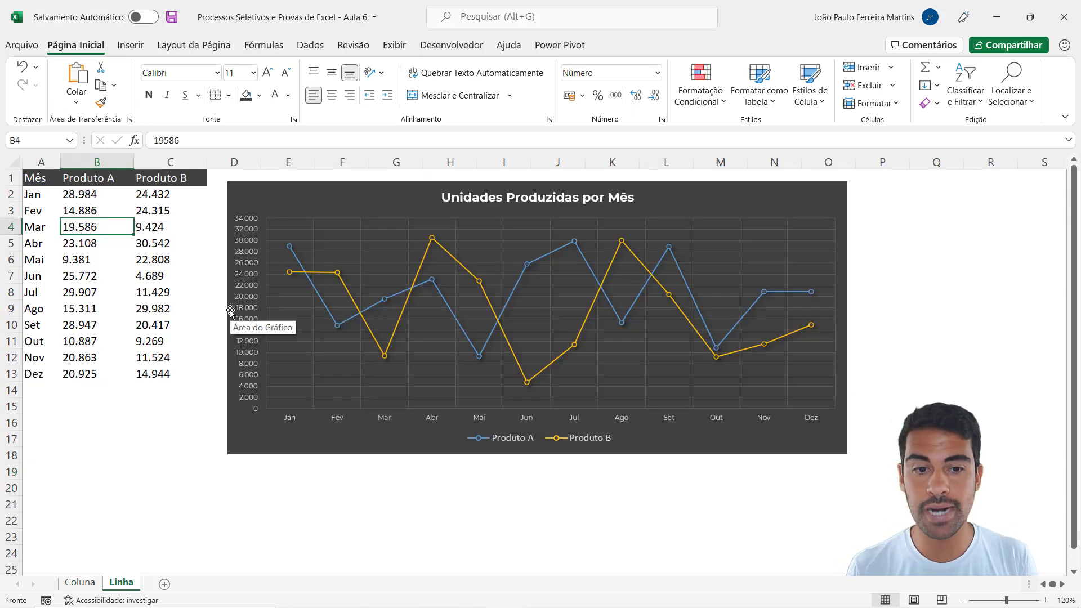
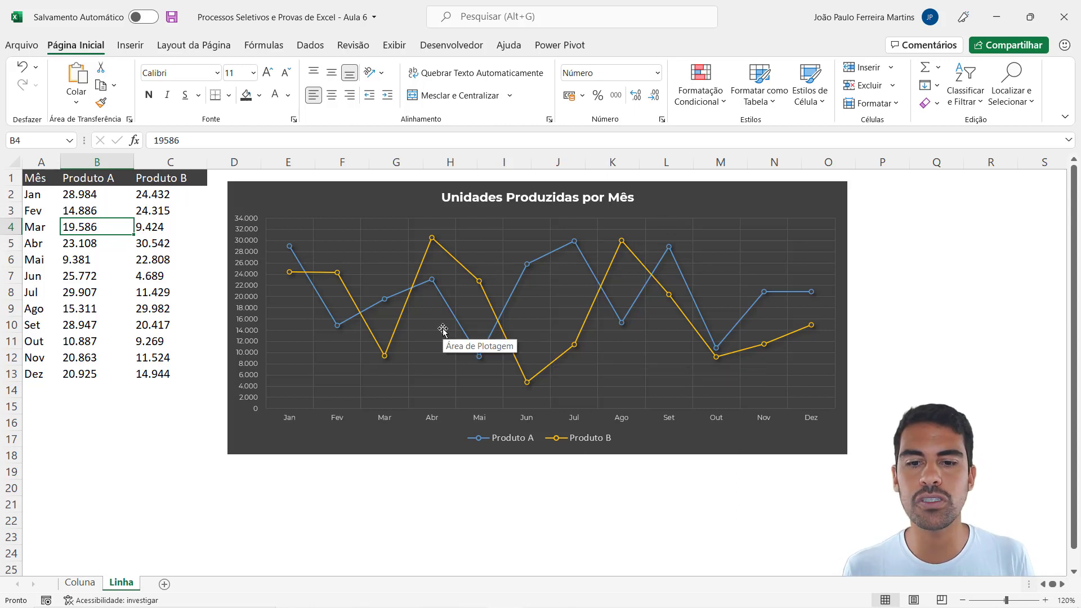
left_click(760, 183)
key("Delete")
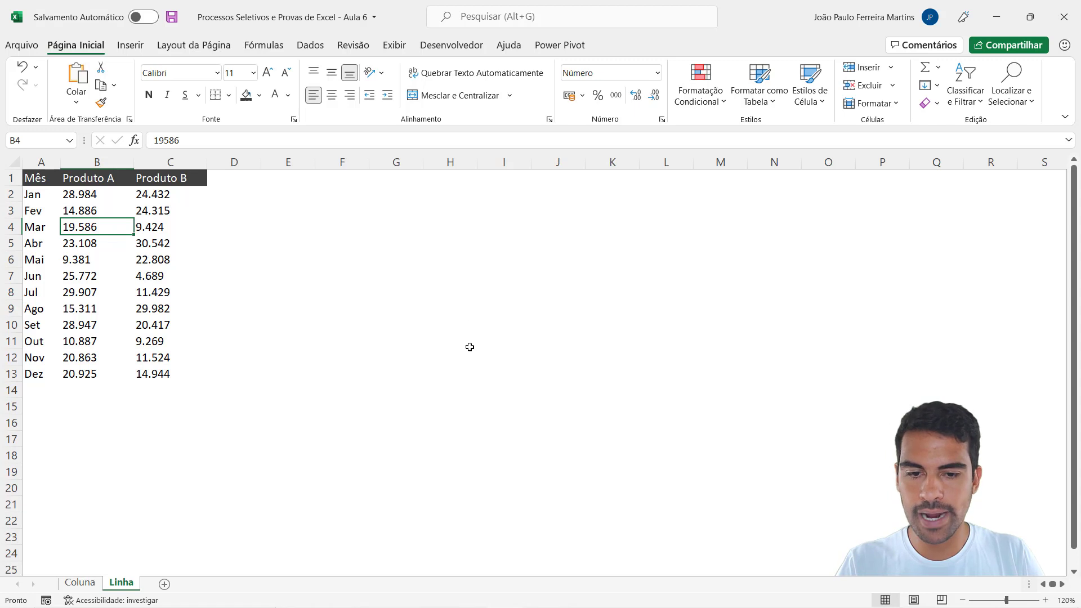
left_click_drag(34, 193, 152, 370)
left_click(132, 46)
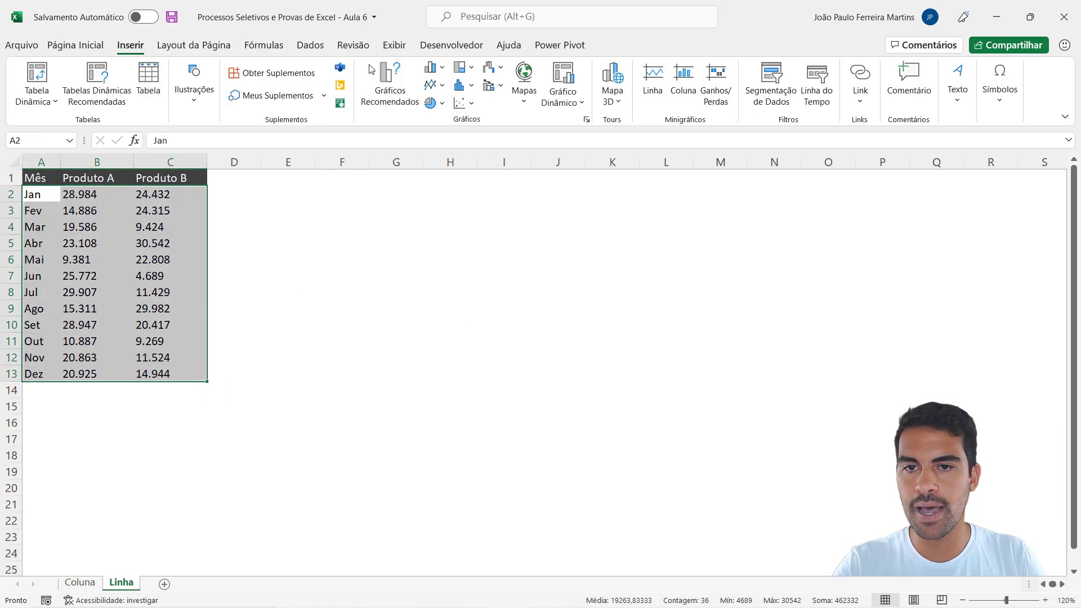
left_click(433, 85)
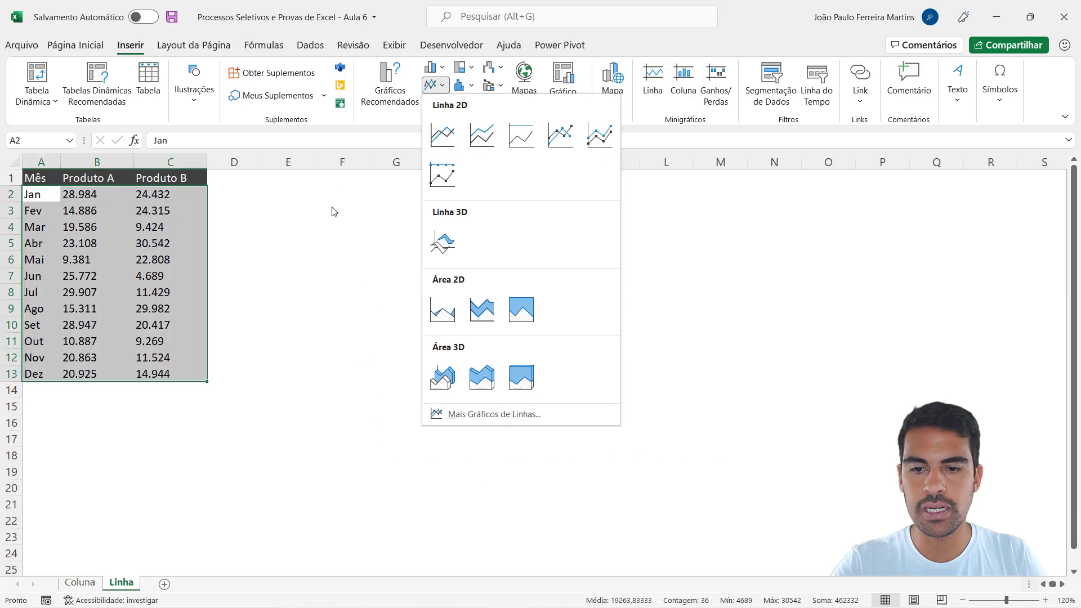
left_click(333, 212)
left_click(405, 256)
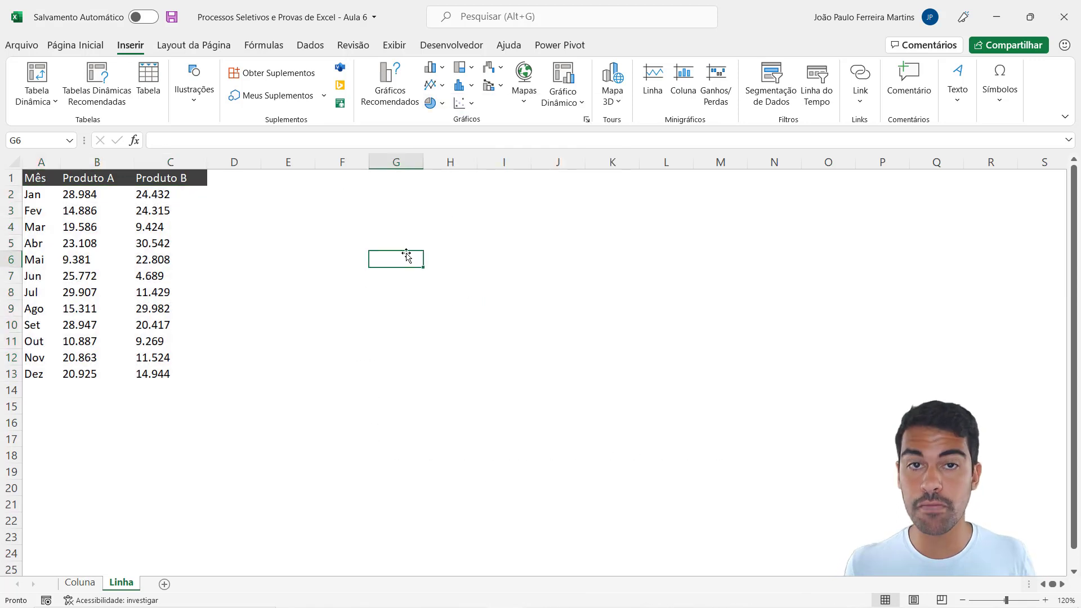
left_click(415, 228)
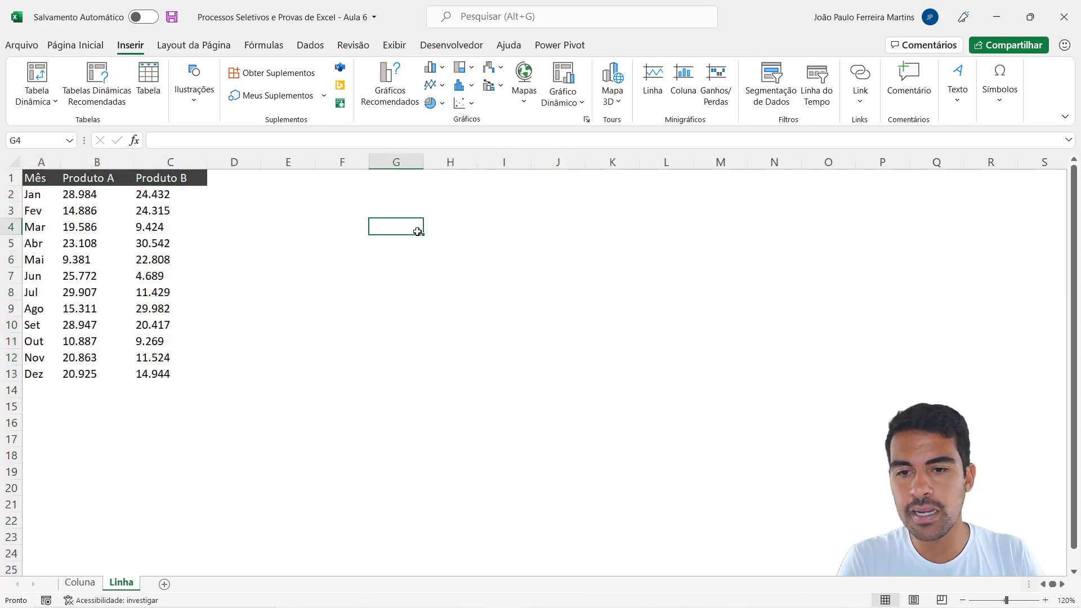
left_click(416, 289)
left_click(414, 256)
left_click(405, 224)
left_click(507, 230)
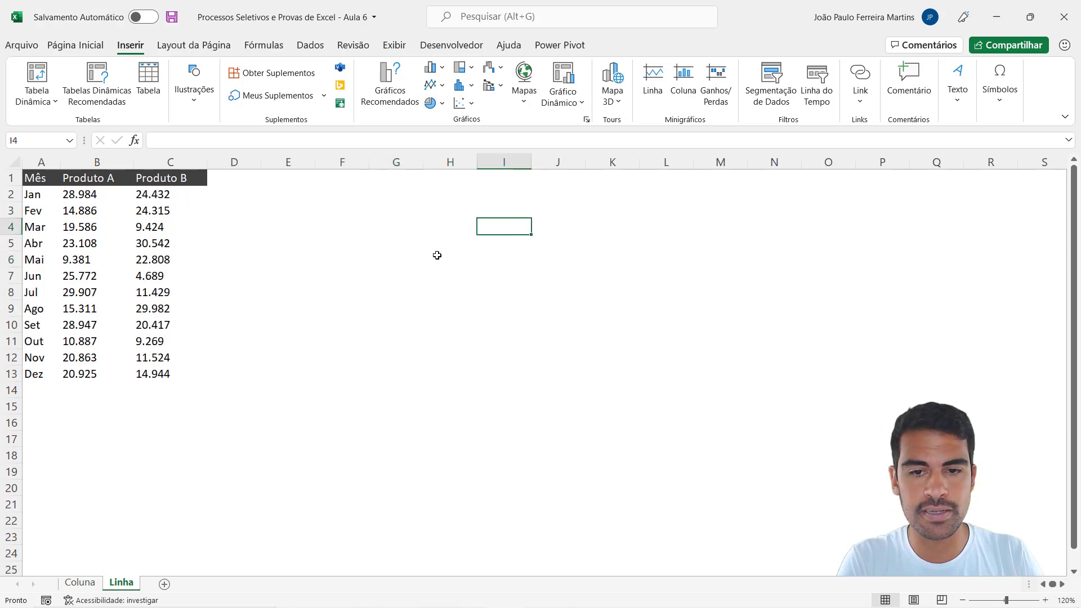
left_click(448, 228)
left_click(363, 227)
left_click(480, 272)
Insert a blank basic 2D line chart, place it beside the data table near row 1 and widen it to column N.
left_click(410, 217)
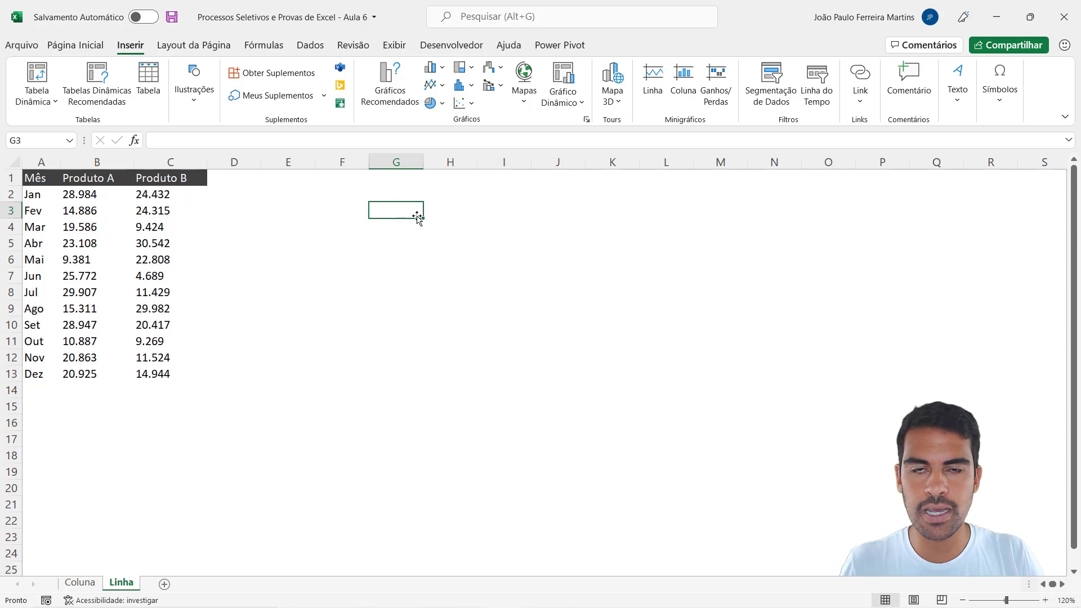
left_click(434, 86)
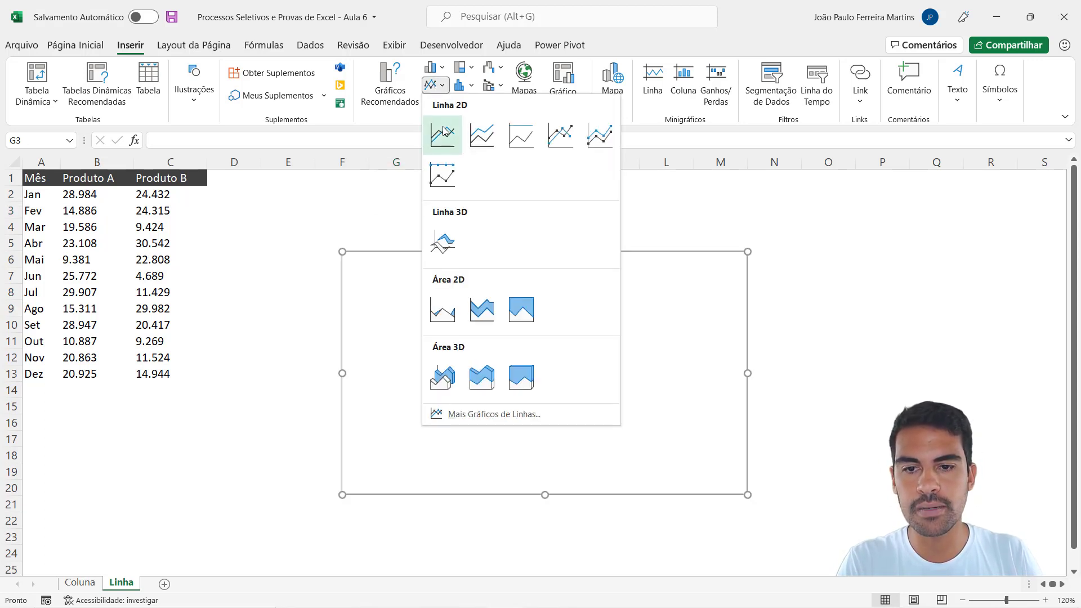
left_click(445, 131)
left_click_drag(452, 287, 347, 217)
left_click_drag(644, 304, 775, 304)
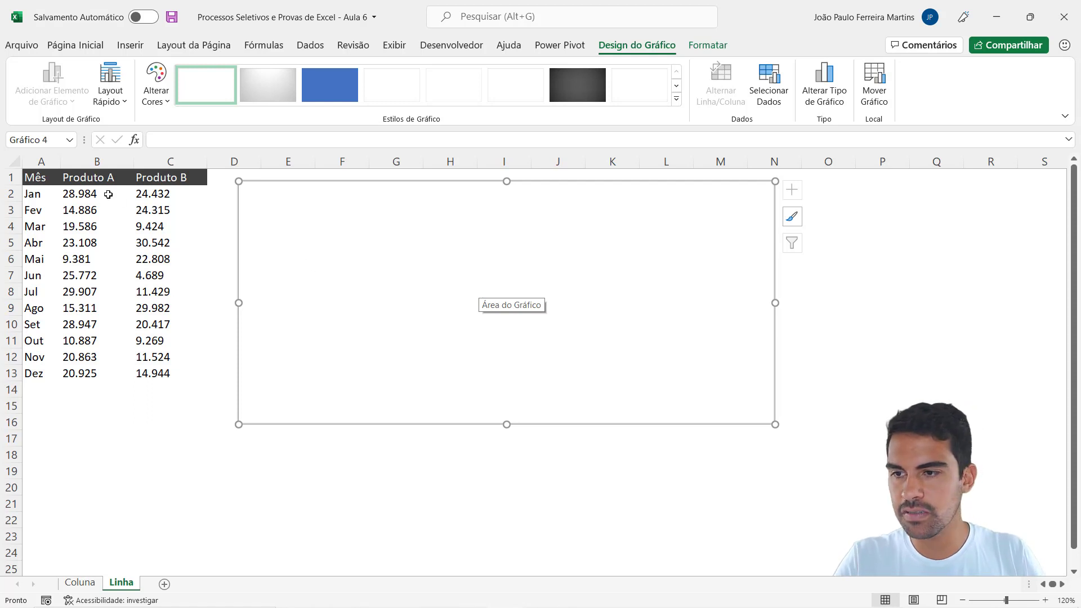
Open the blank chart's data source and add a new series named from the Produto A header in B1.
right_click(436, 274)
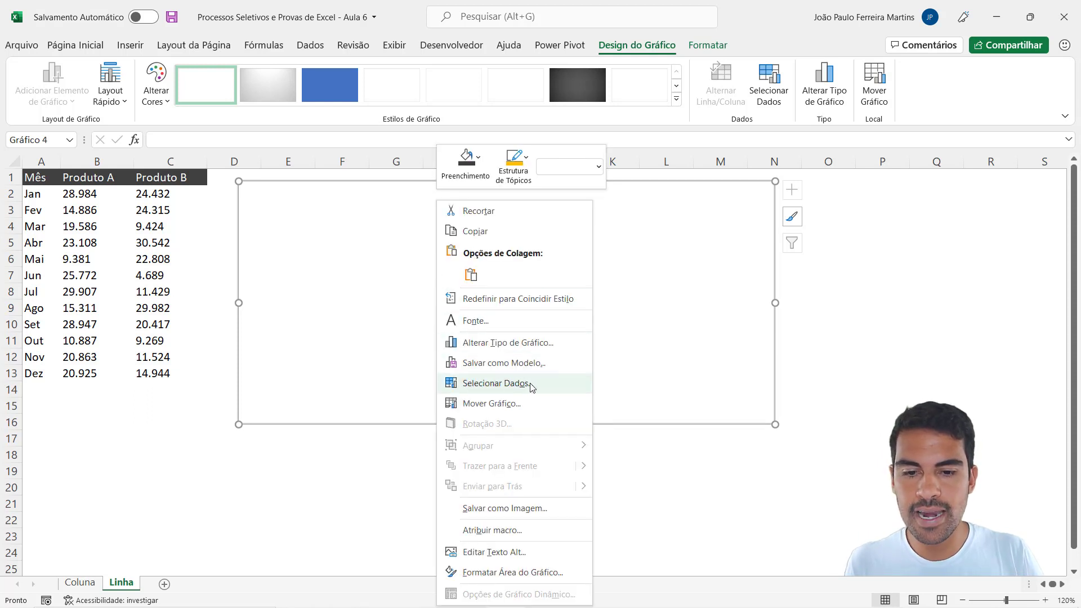
left_click(475, 384)
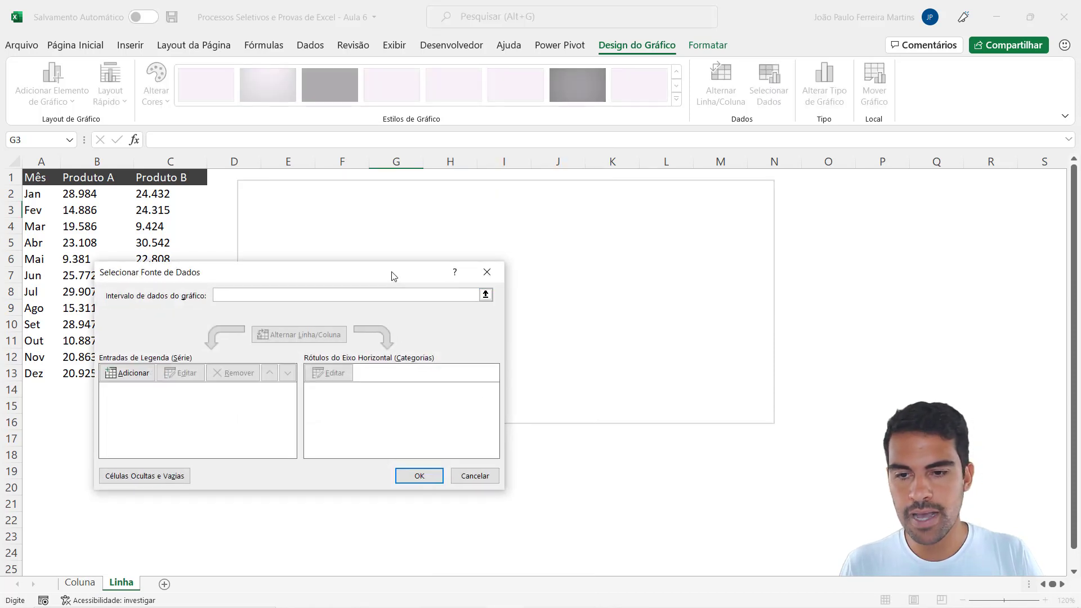
left_click_drag(394, 273, 548, 201)
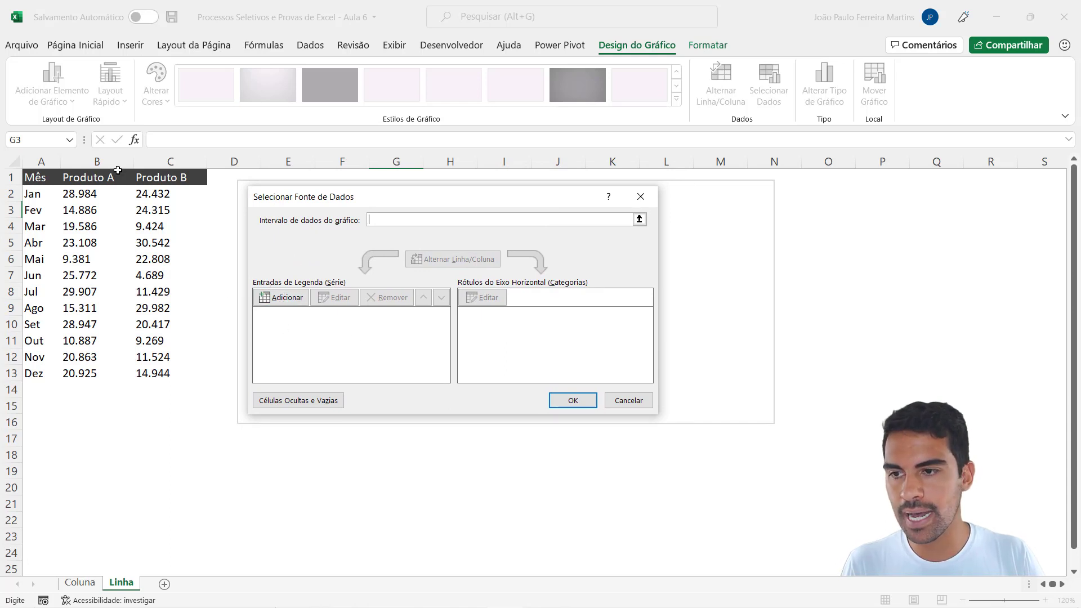
left_click(279, 300)
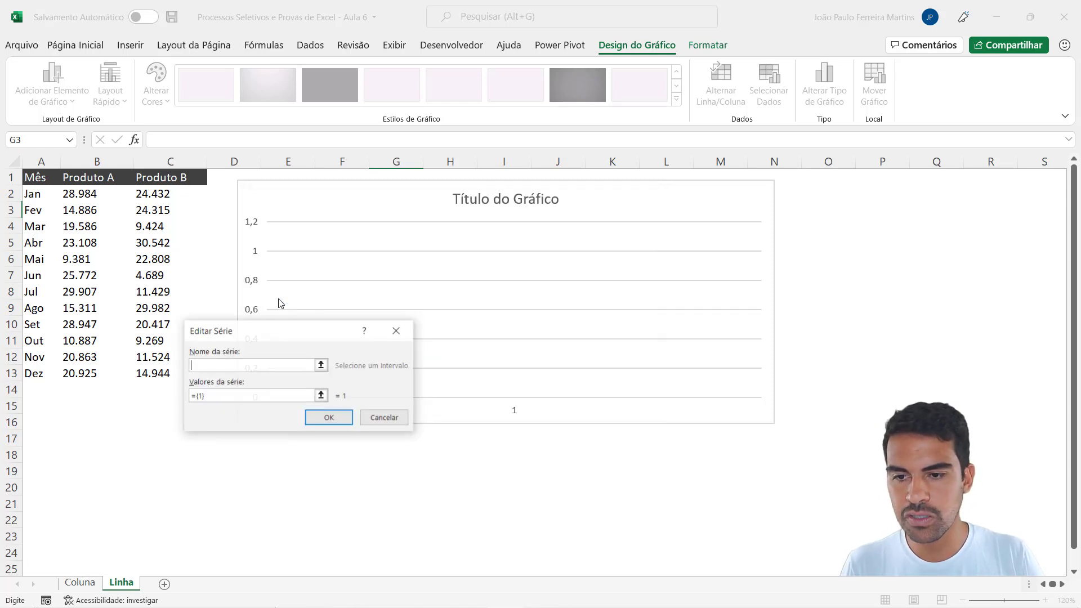
left_click(112, 176)
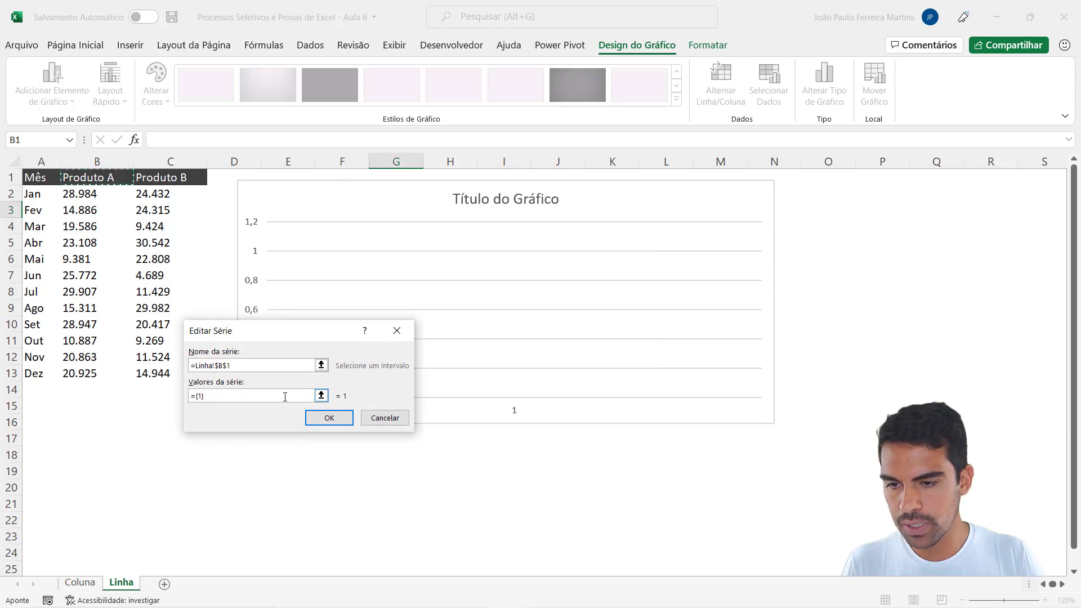
left_click(90, 196)
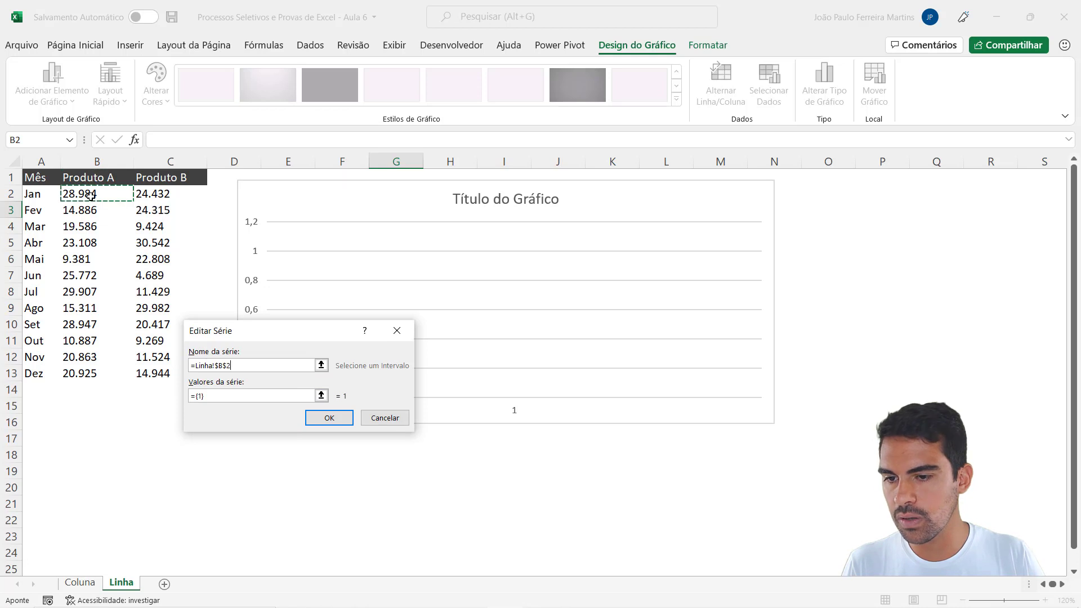
double_click(244, 366)
key("BackSpace")
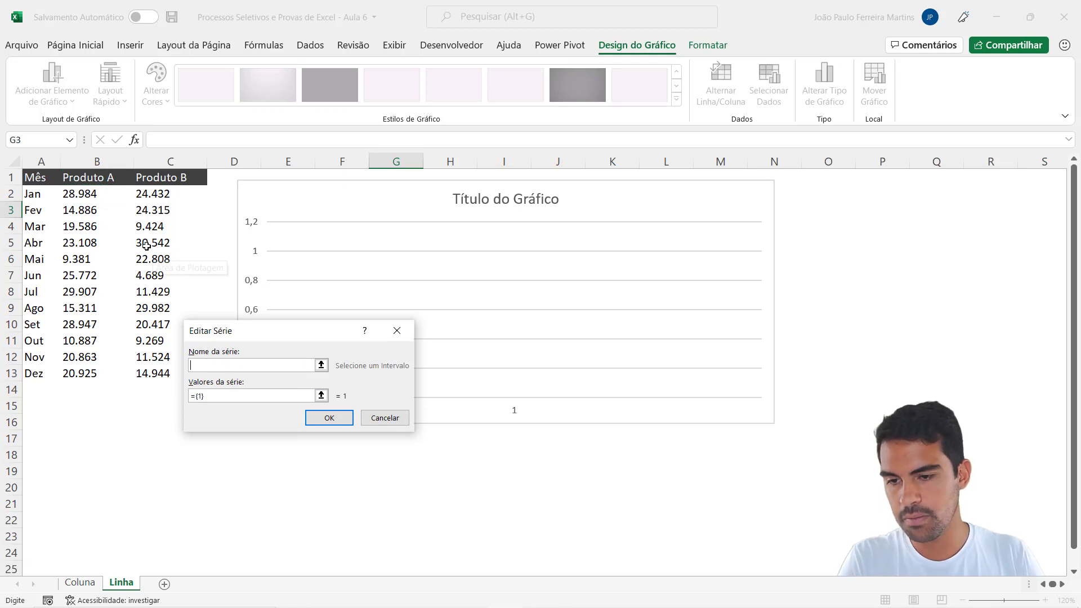
left_click(99, 178)
Set the Produto A series values to B2:B13 and accept the series.
left_click(234, 396)
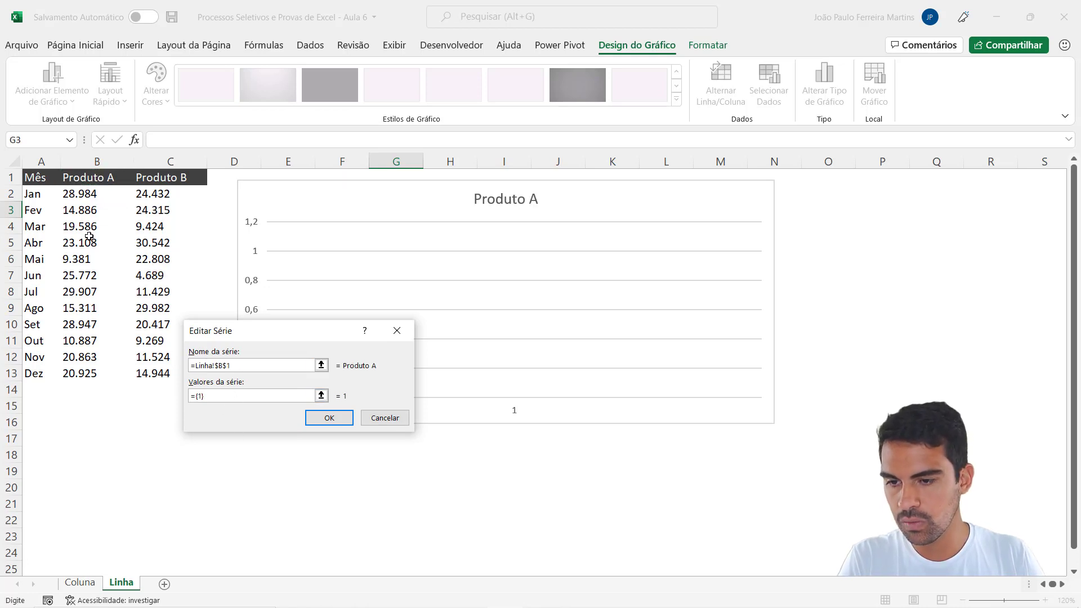
left_click_drag(101, 194, 103, 376)
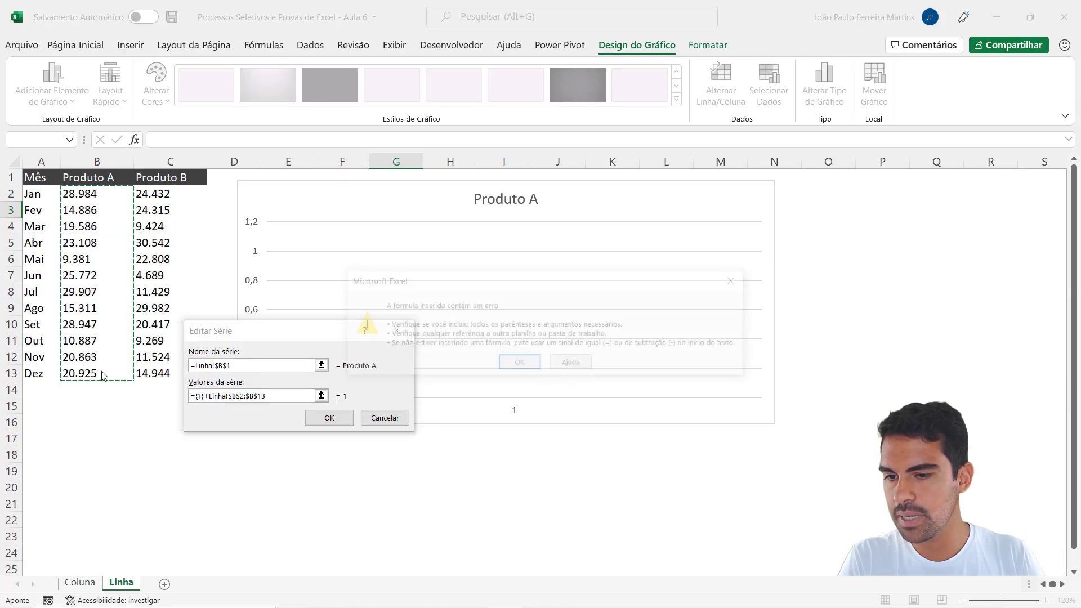
left_click(519, 362)
key("BackSpace")
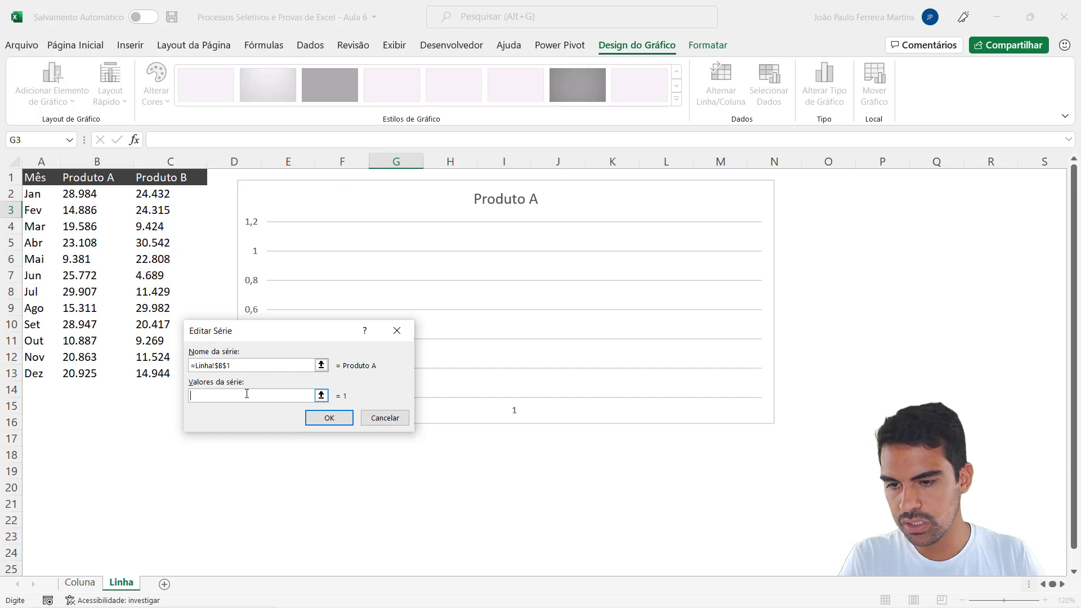
left_click_drag(94, 195, 79, 367)
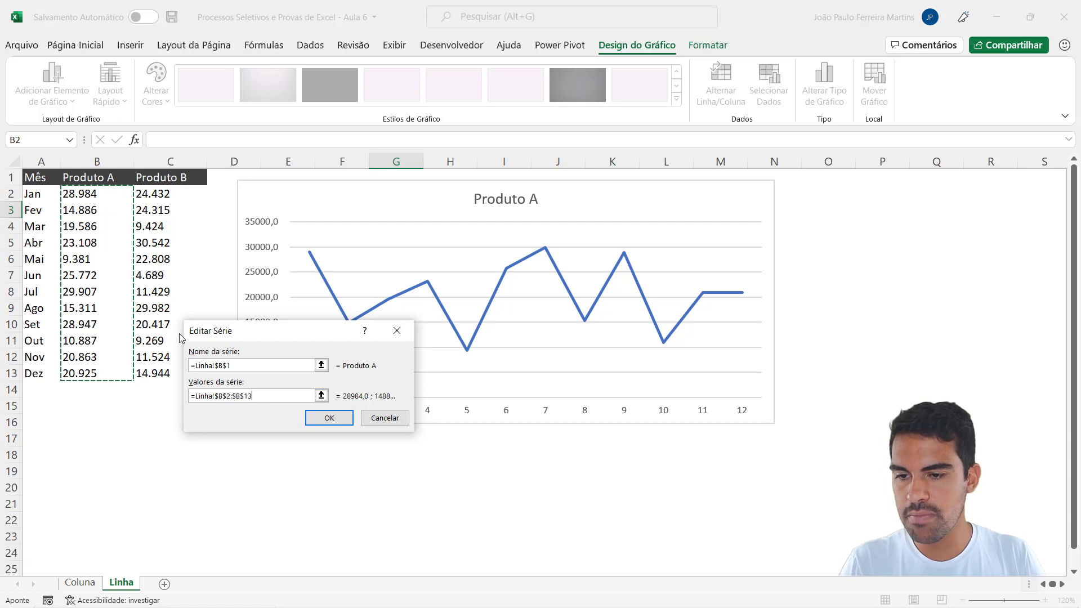
left_click(315, 416)
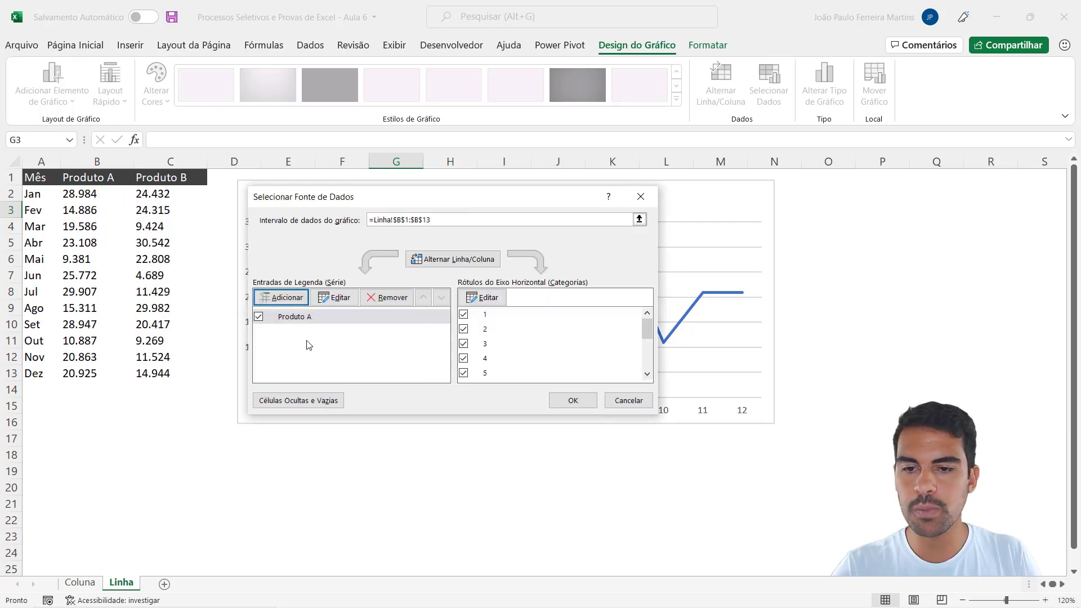
Add a second series named from the Produto B header in C1, with values from C2:C13.
left_click(283, 297)
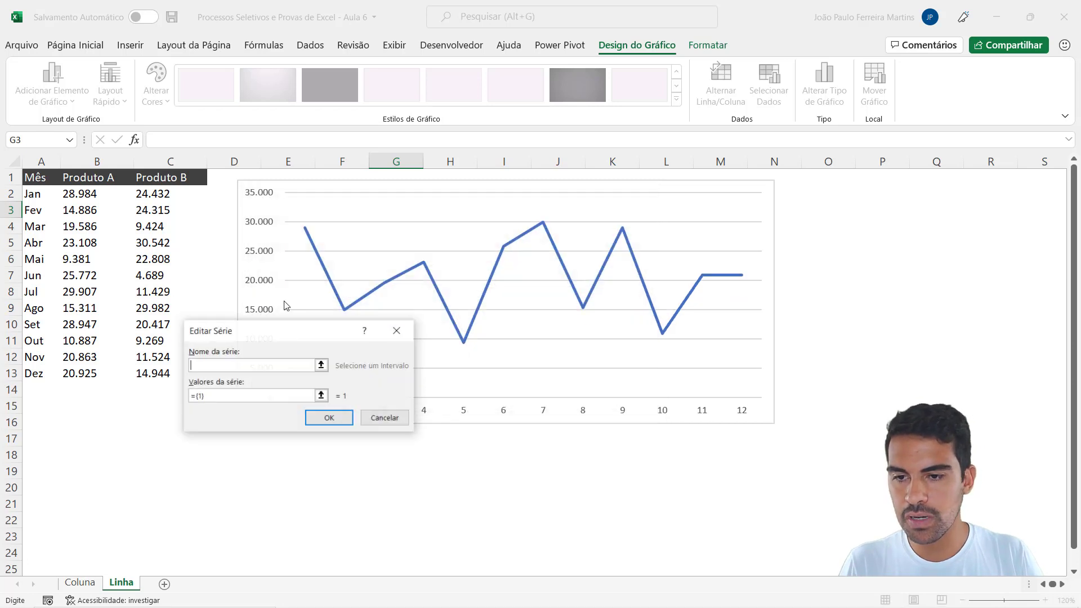
left_click(184, 177)
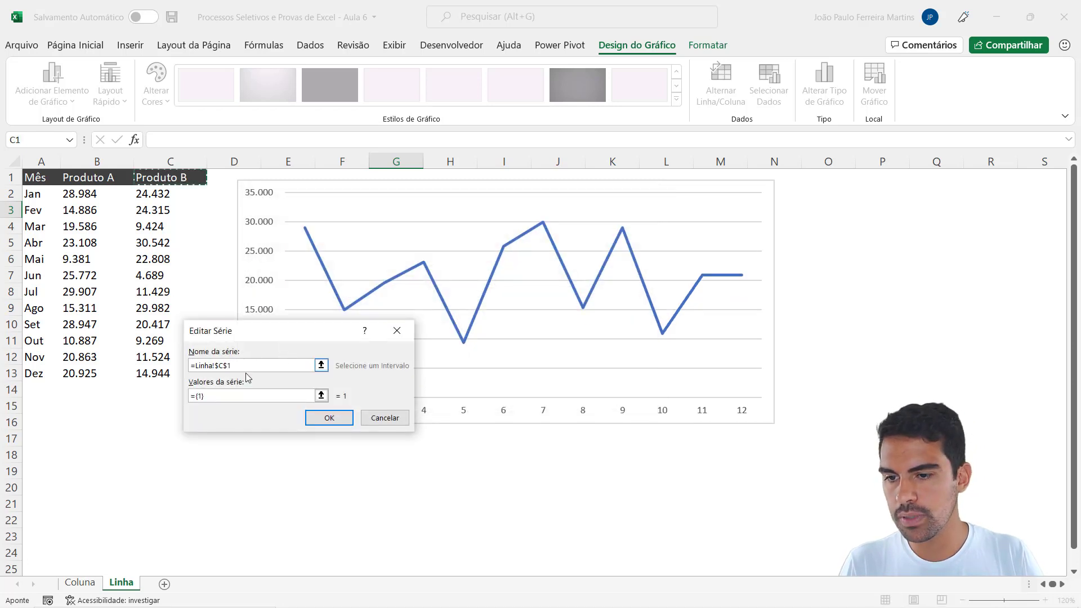
left_click(209, 396)
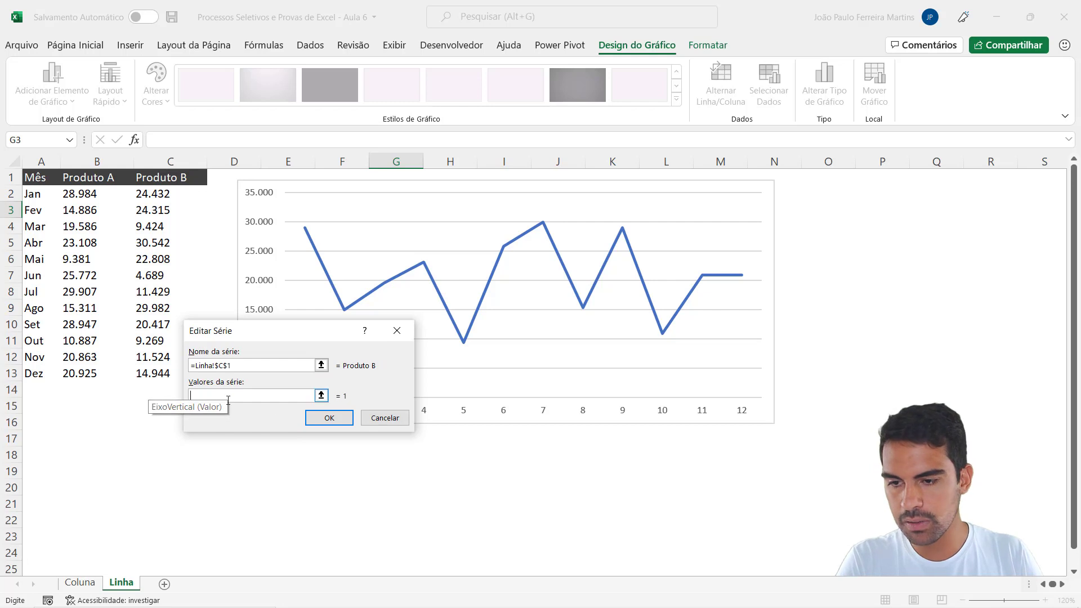
left_click(322, 396)
left_click(153, 192)
left_click_drag(152, 191, 197, 376)
key("Return")
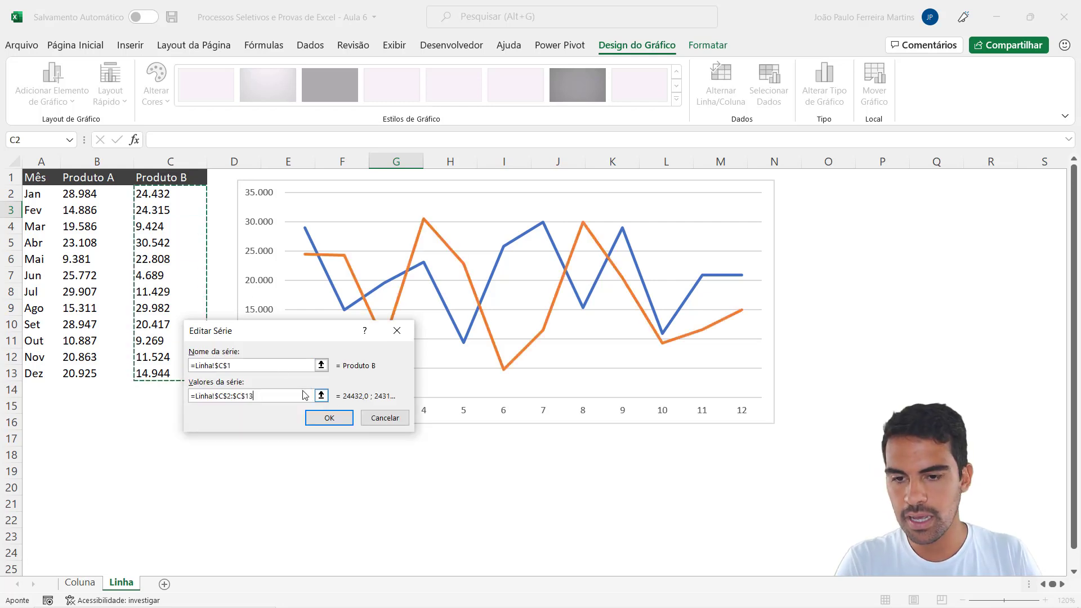
left_click(326, 416)
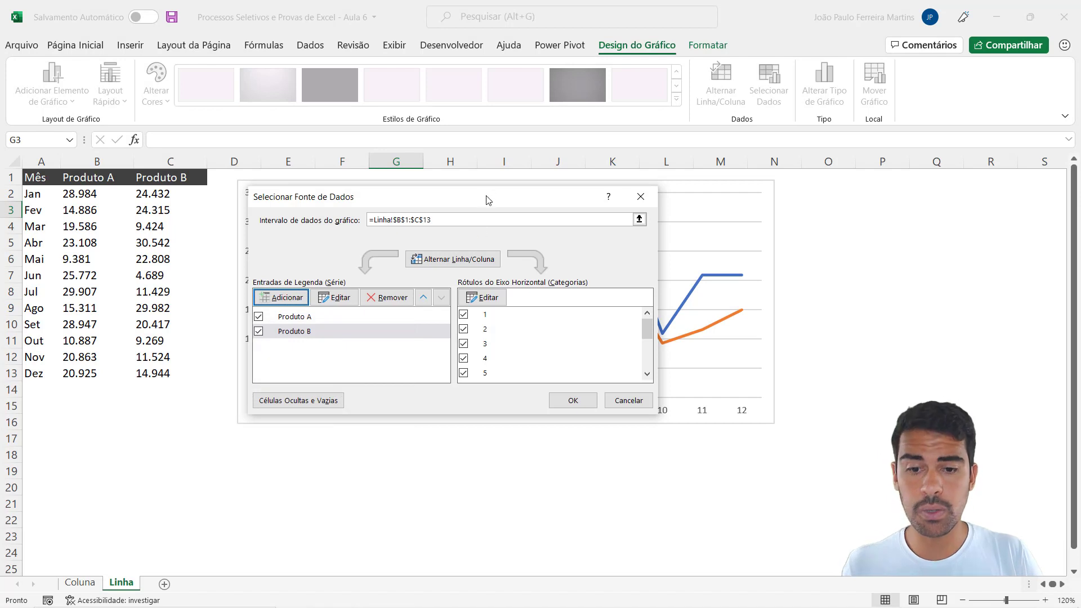
Use the months in A2:A13 as the horizontal axis labels and apply the data source changes.
left_click_drag(487, 201, 498, 52)
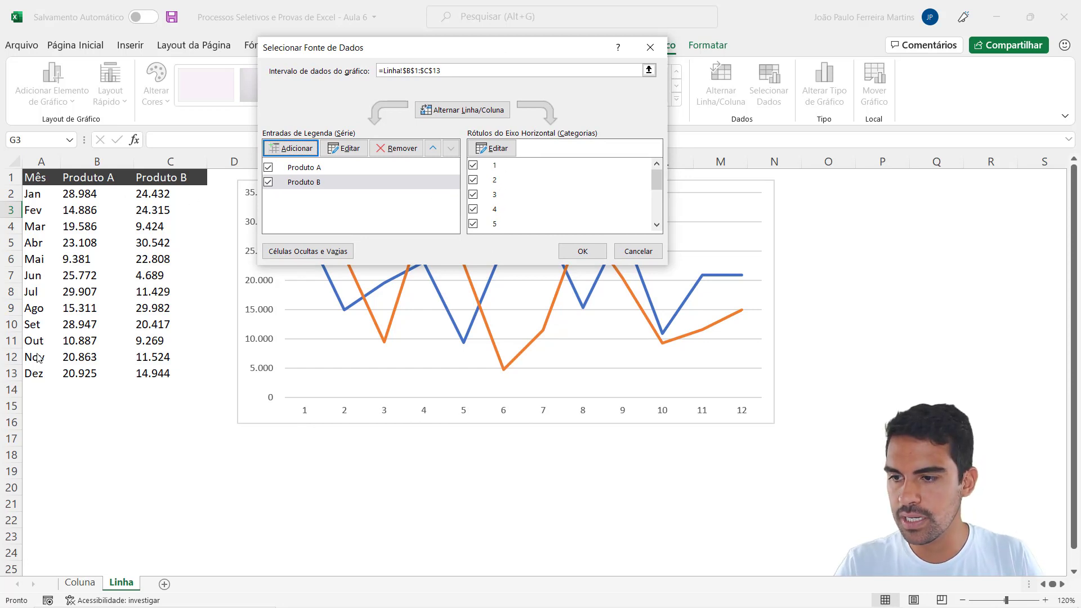
left_click(486, 149)
left_click_drag(31, 195, 31, 372)
key("Return")
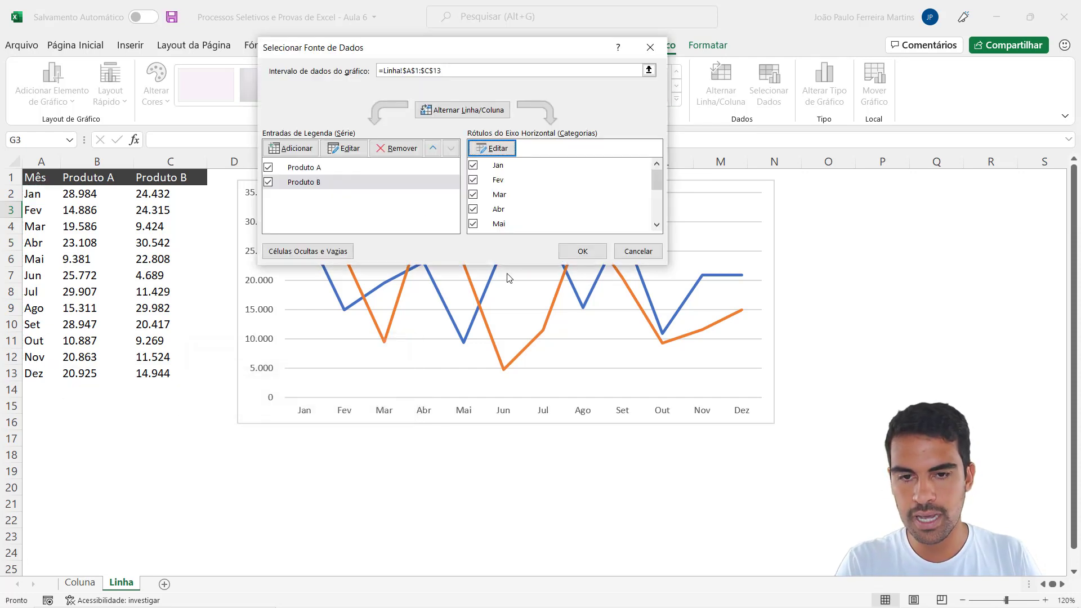
left_click(582, 251)
Widen the line chart until its edge reaches column P.
left_click(868, 324)
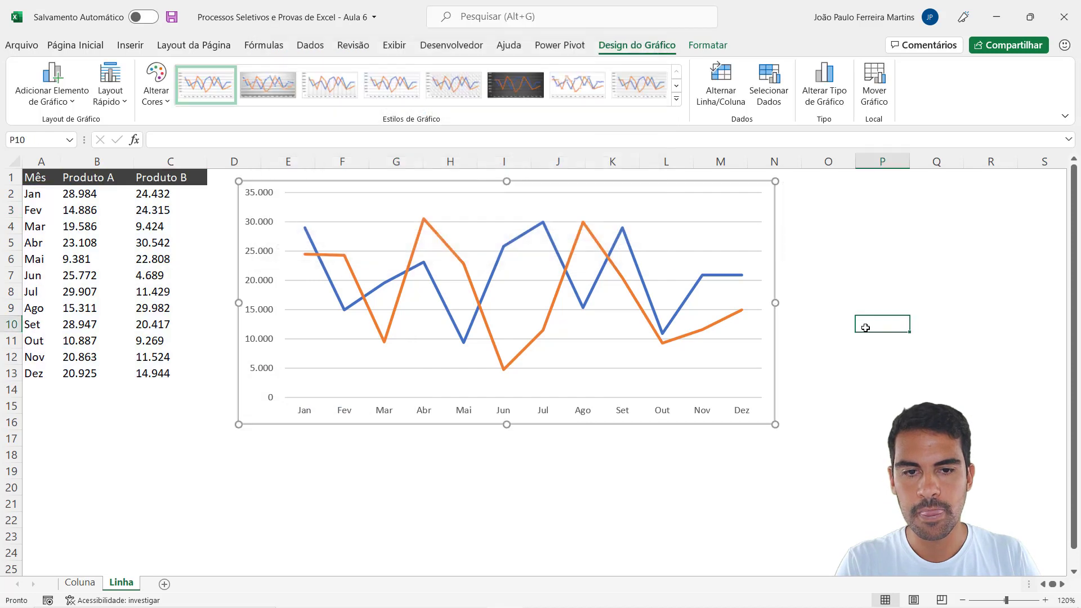
left_click(773, 299)
left_click_drag(890, 293, 895, 294)
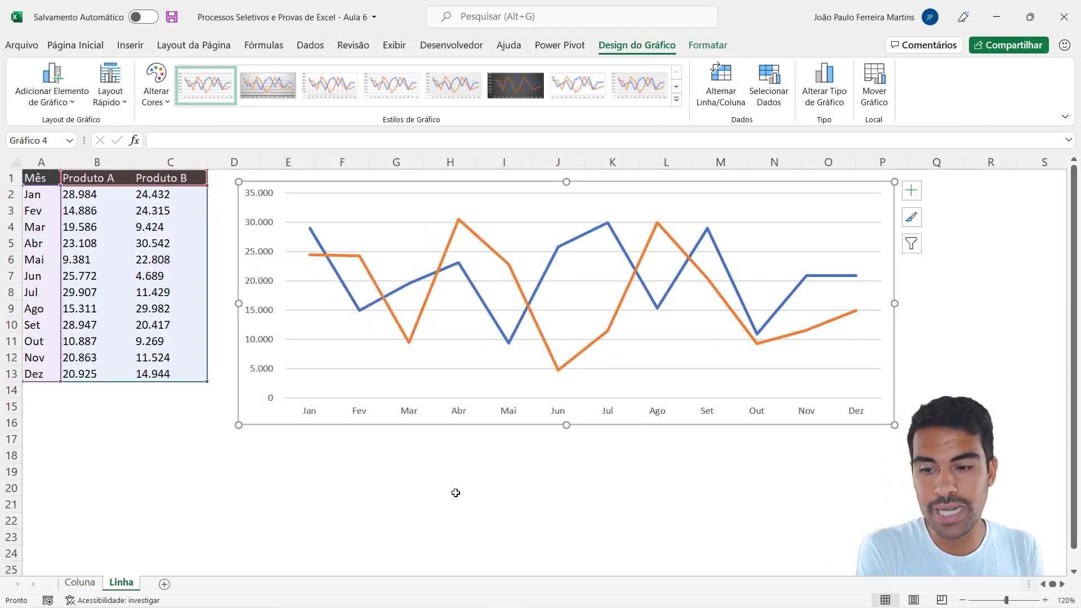
left_click(80, 582)
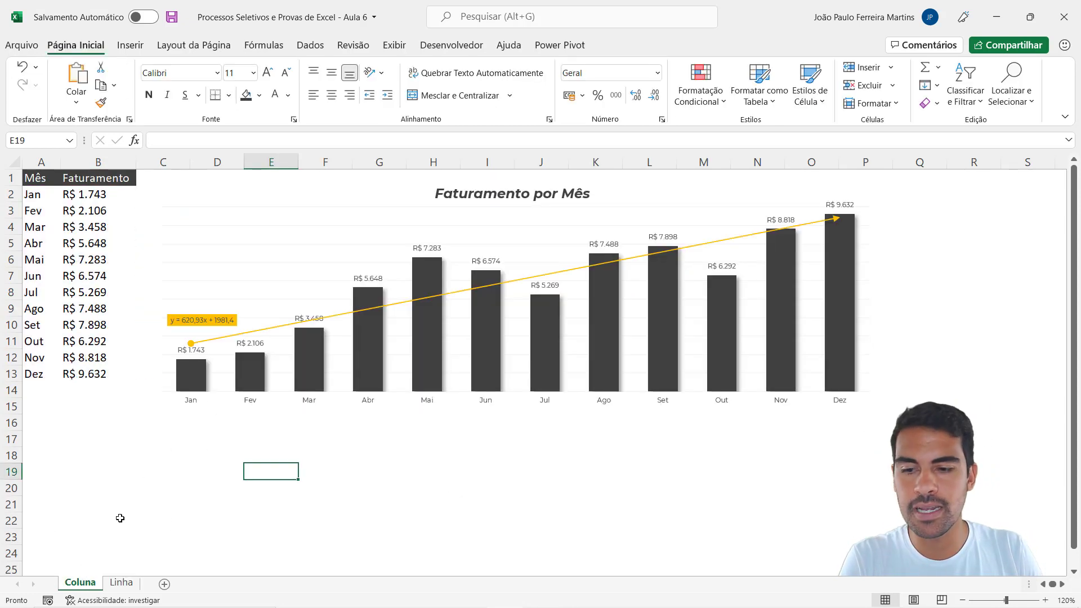
left_click(122, 582)
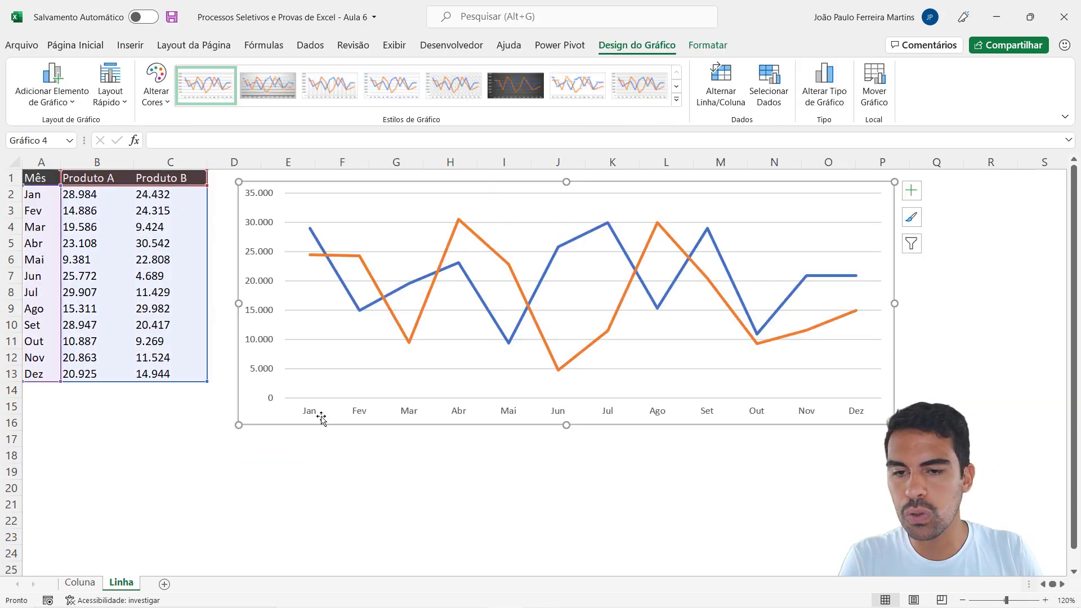
Thin the Produto A line to ¾ pt and recolour it with the lighter blue theme colour.
left_click(414, 288)
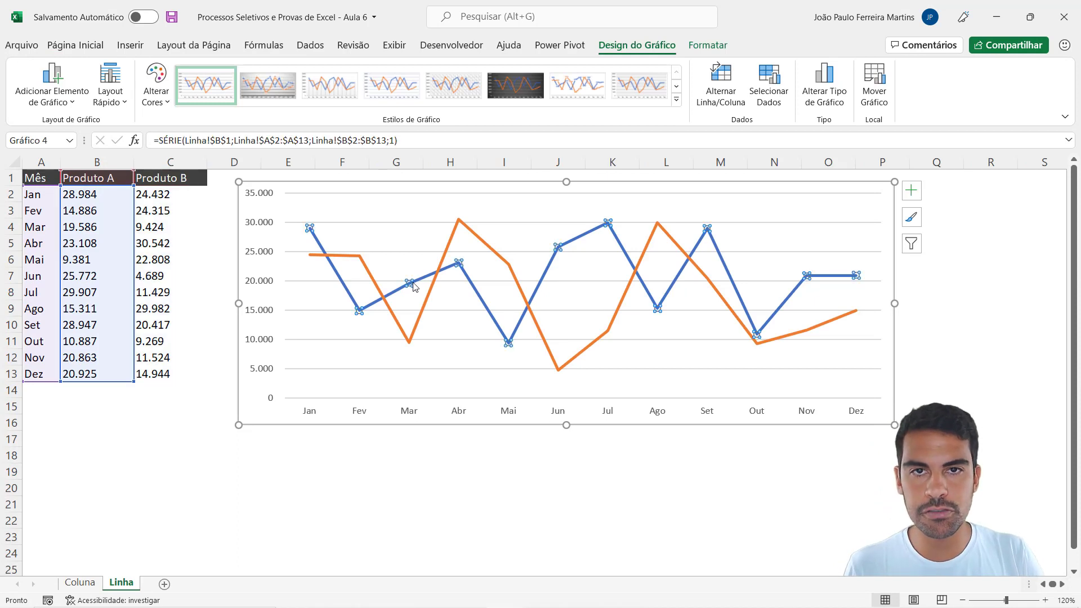
left_click(708, 45)
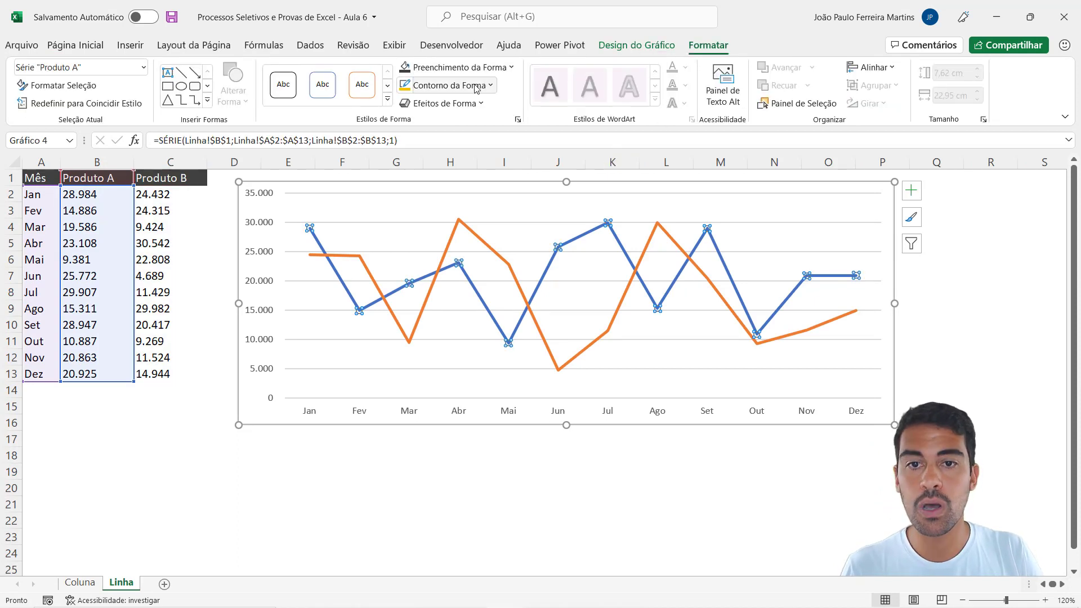
left_click(487, 85)
mouse_move(479, 303)
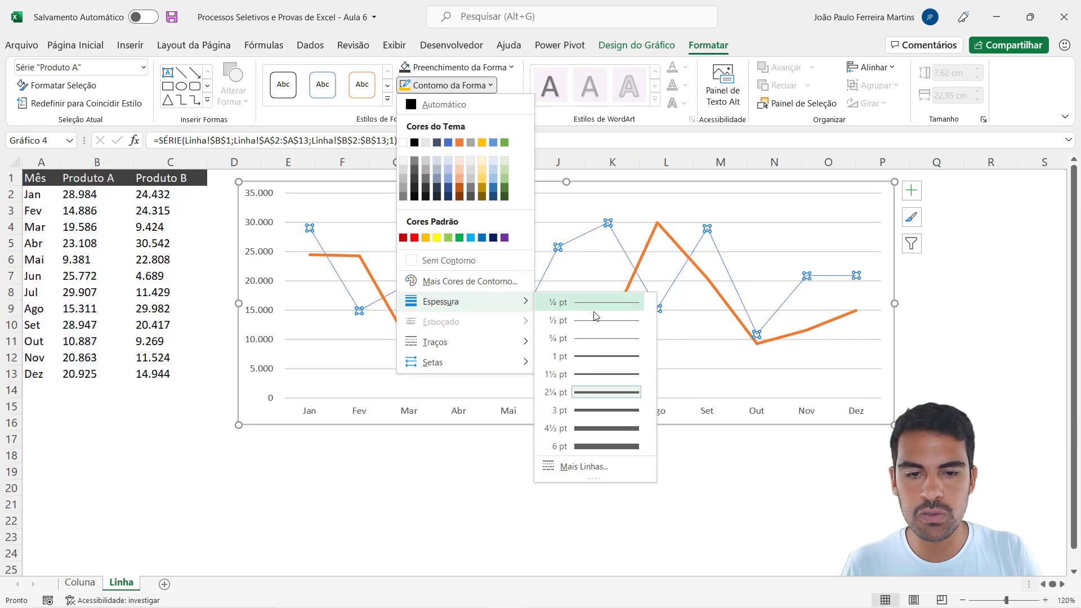
left_click(598, 339)
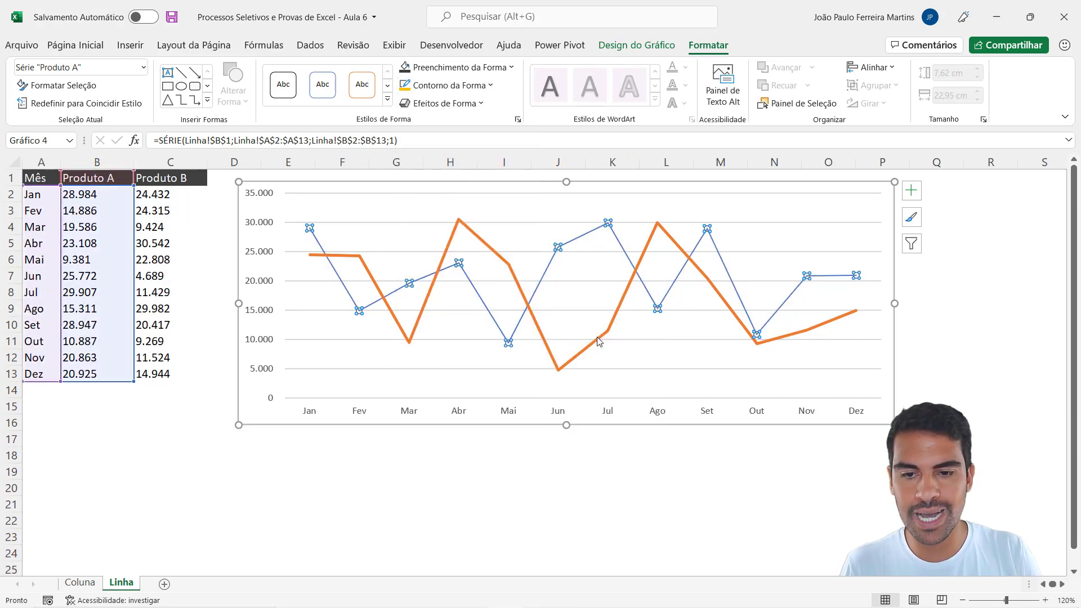
left_click(461, 86)
left_click(461, 87)
left_click(456, 86)
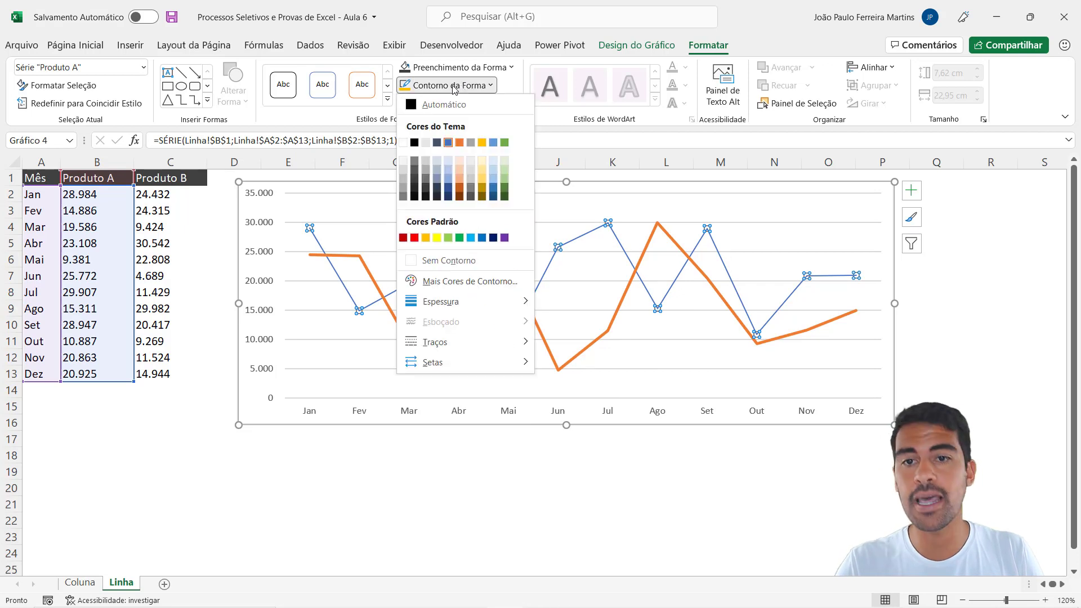
left_click(494, 144)
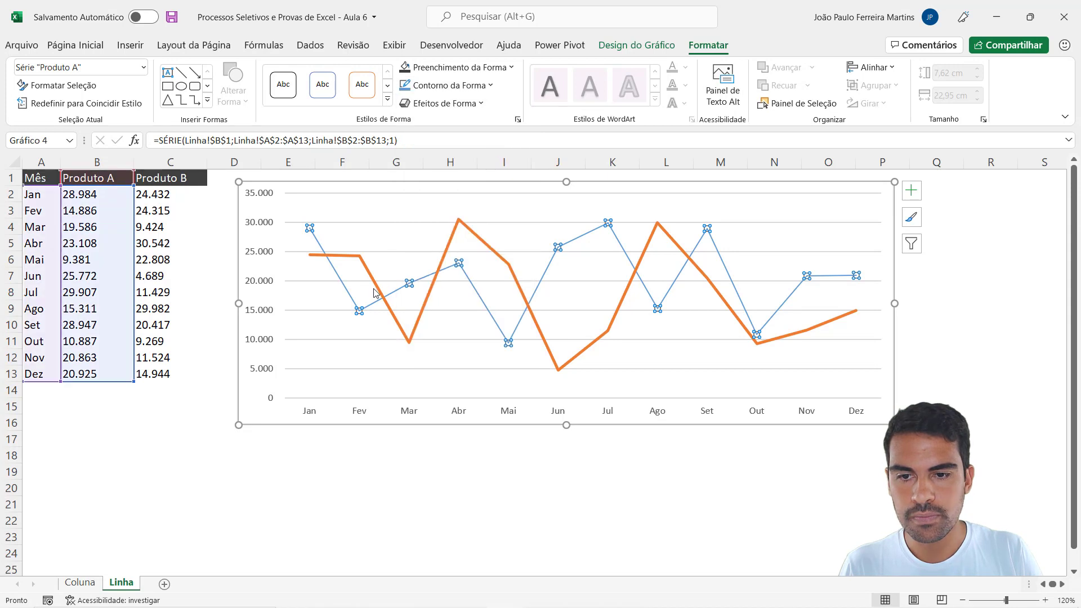
Thin the Produto B line to ¾ pt and recolour it with the theme colour Ouro, Ênfase 4.
left_click(377, 285)
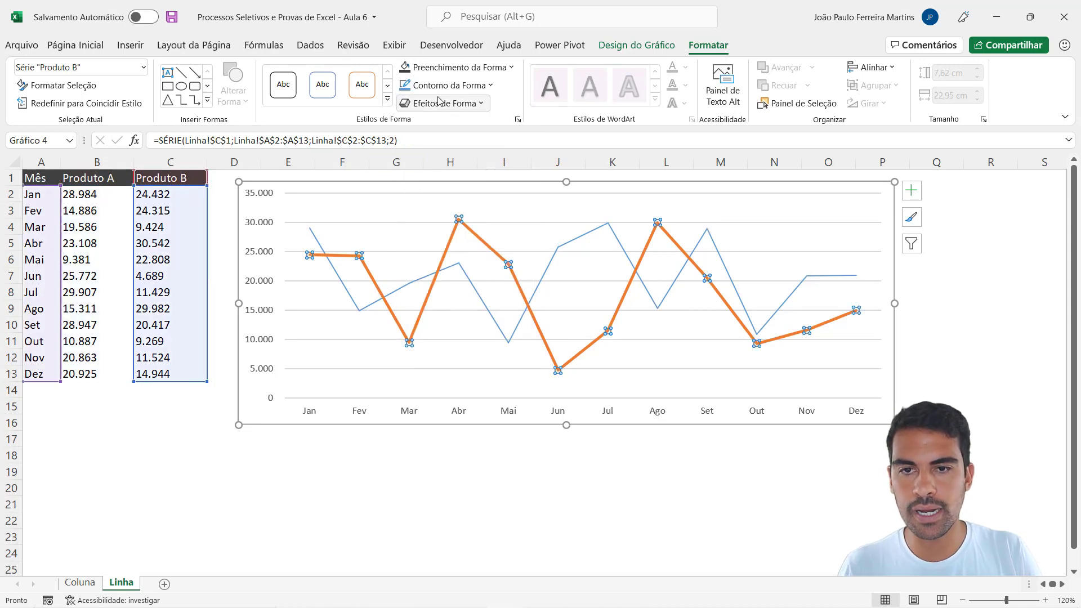
left_click(454, 86)
mouse_move(465, 300)
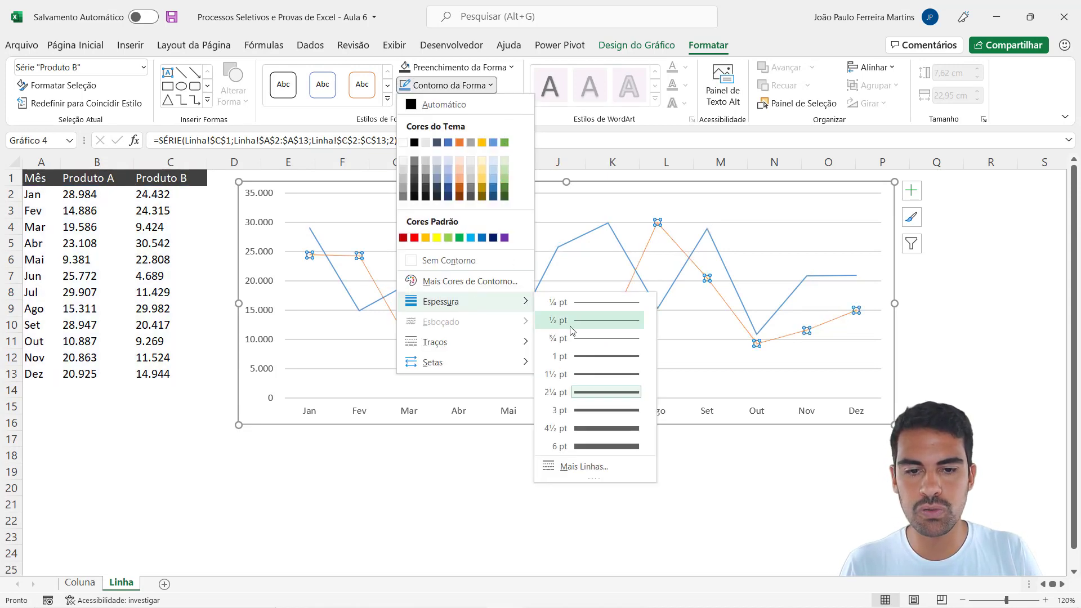
left_click(582, 339)
left_click(449, 85)
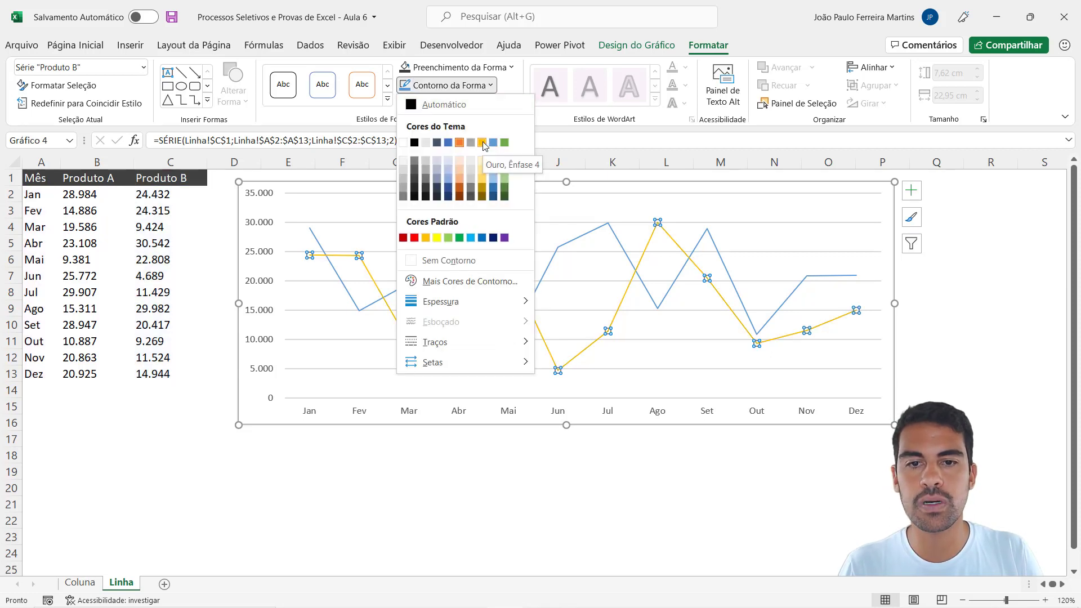
left_click(484, 143)
left_click(418, 456)
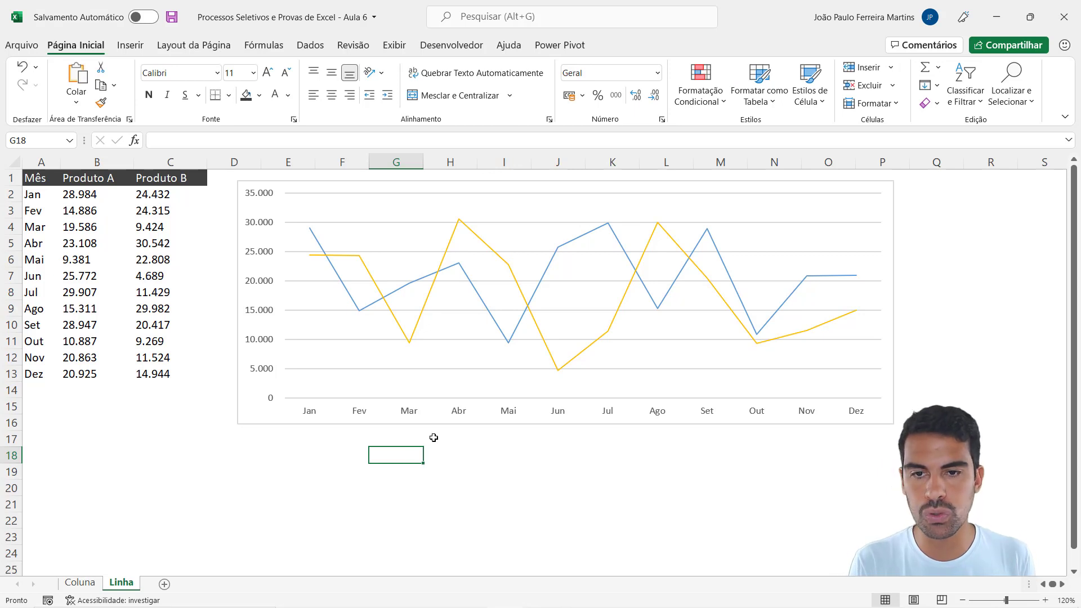
Give the line chart's area an orange outline.
left_click(285, 422)
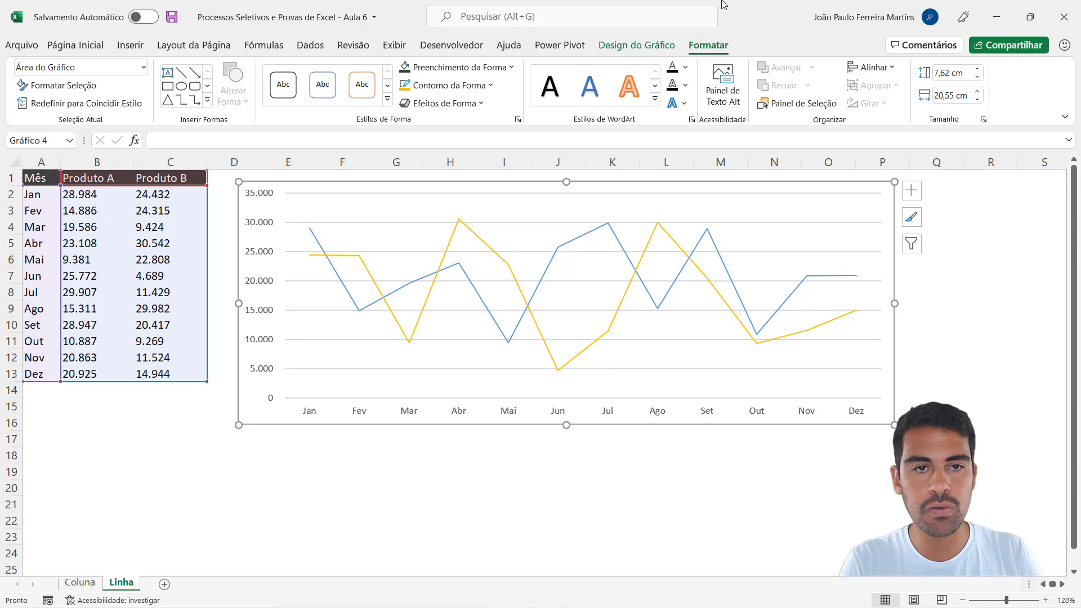
left_click(453, 86)
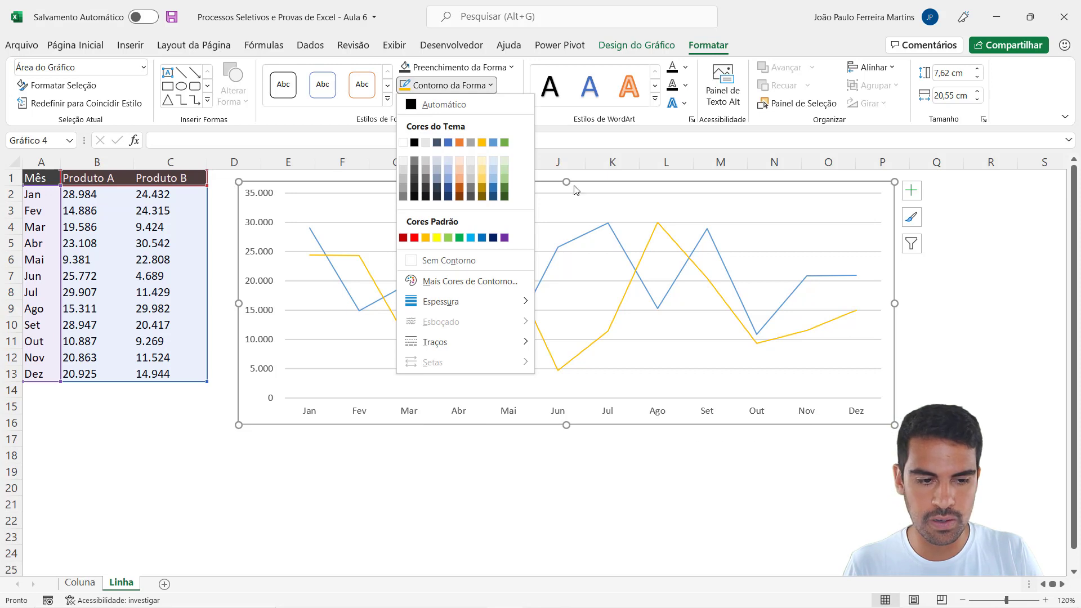
left_click(331, 494)
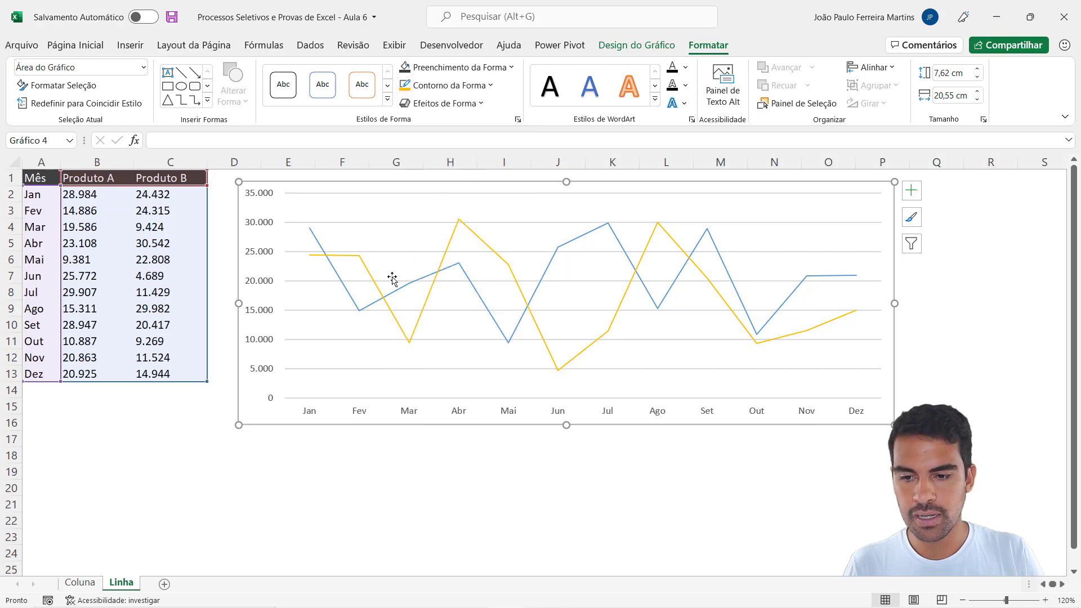
left_click(449, 85)
left_click(472, 141)
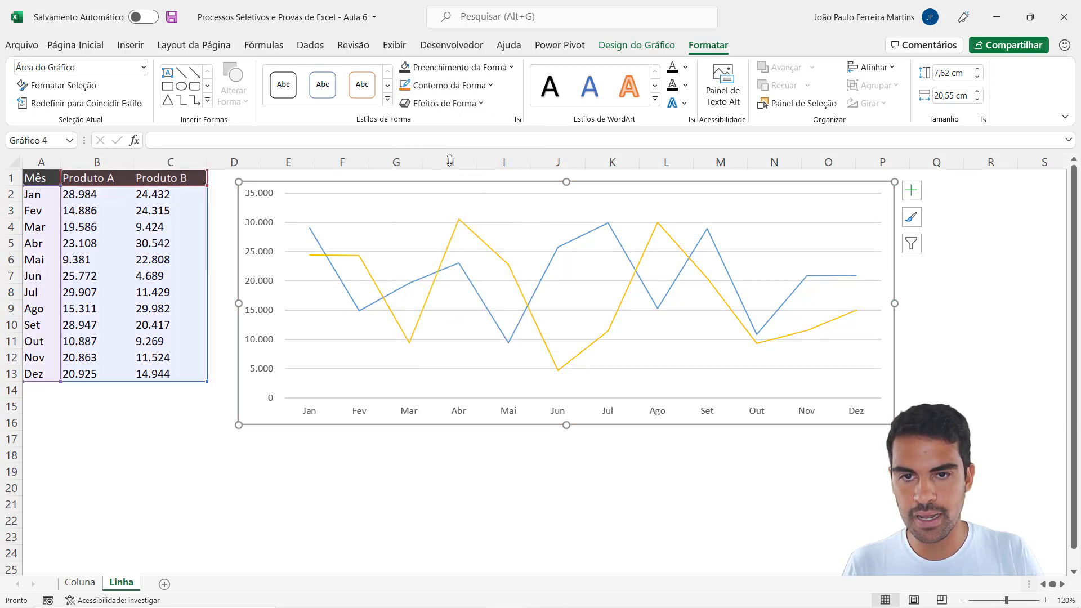
left_click(317, 481)
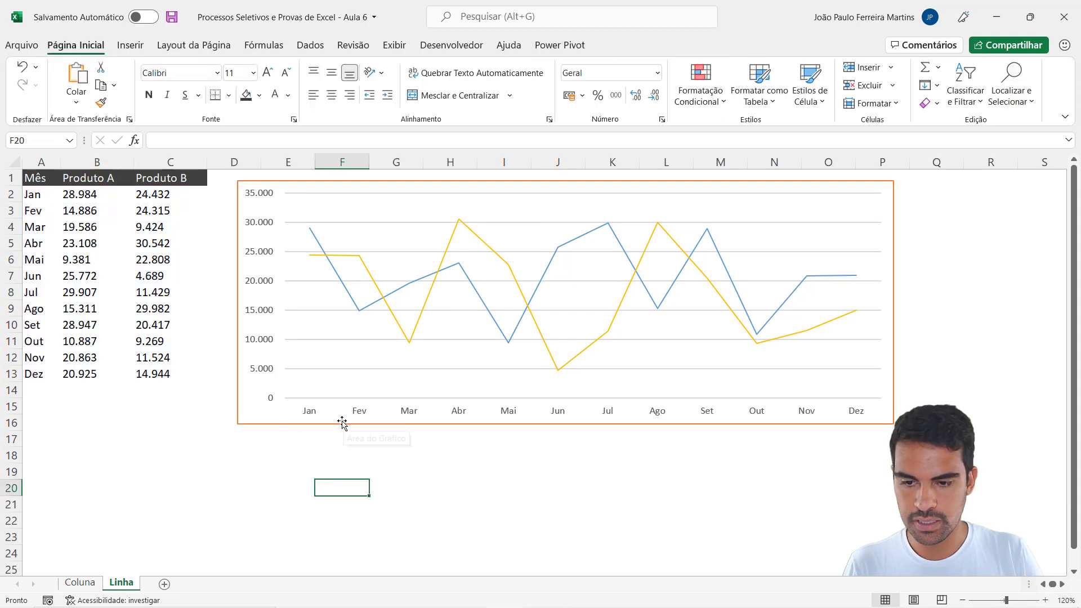
Remove the outline from the line chart's area and fill the area with dark grey.
left_click(272, 427)
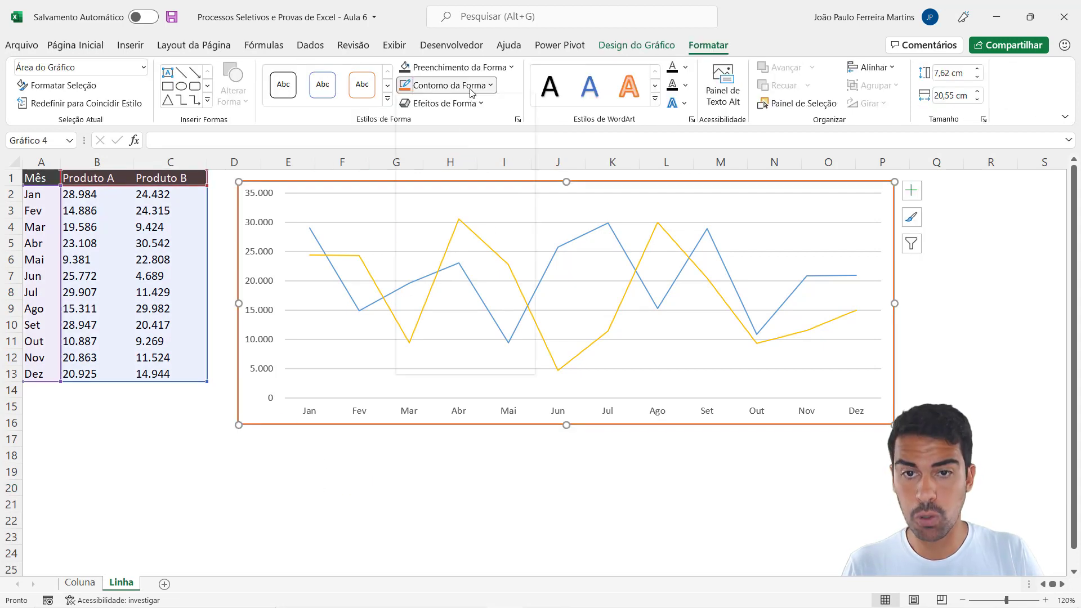
left_click(449, 85)
left_click(445, 261)
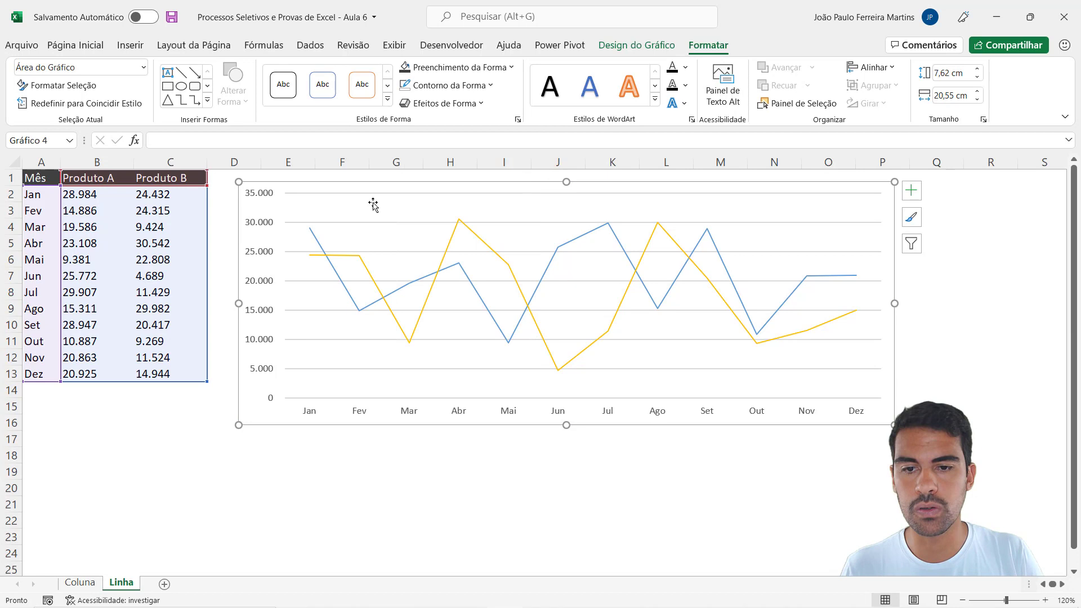
left_click(443, 68)
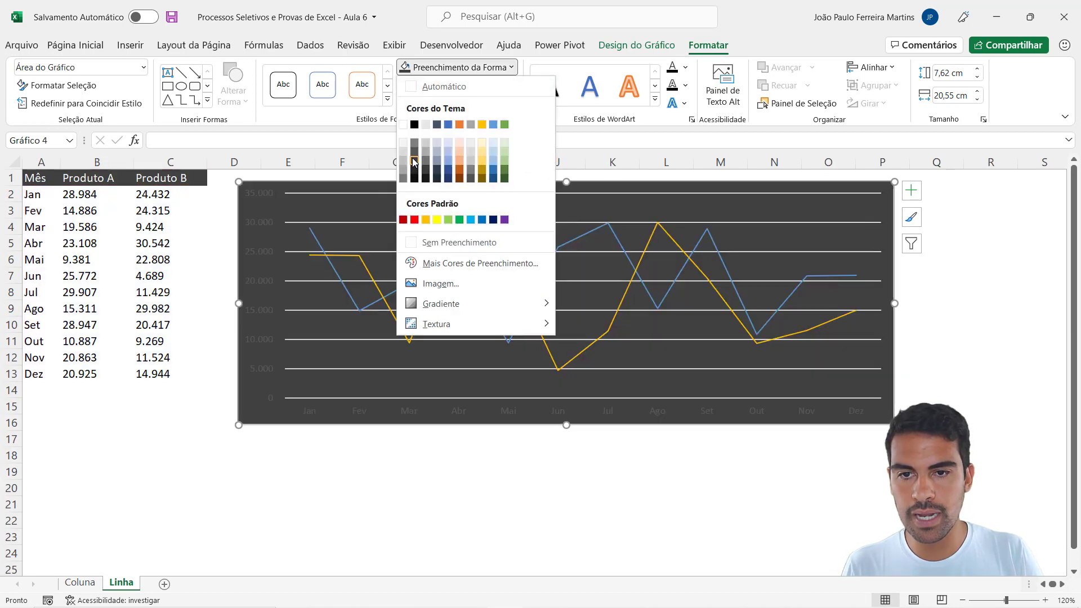
left_click(414, 164)
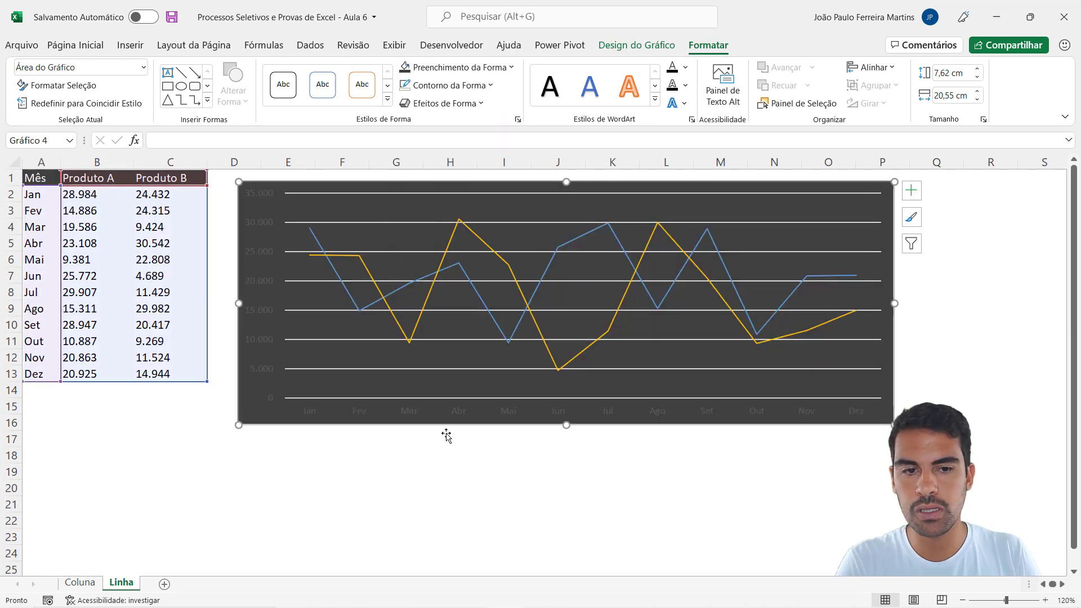
left_click(366, 491)
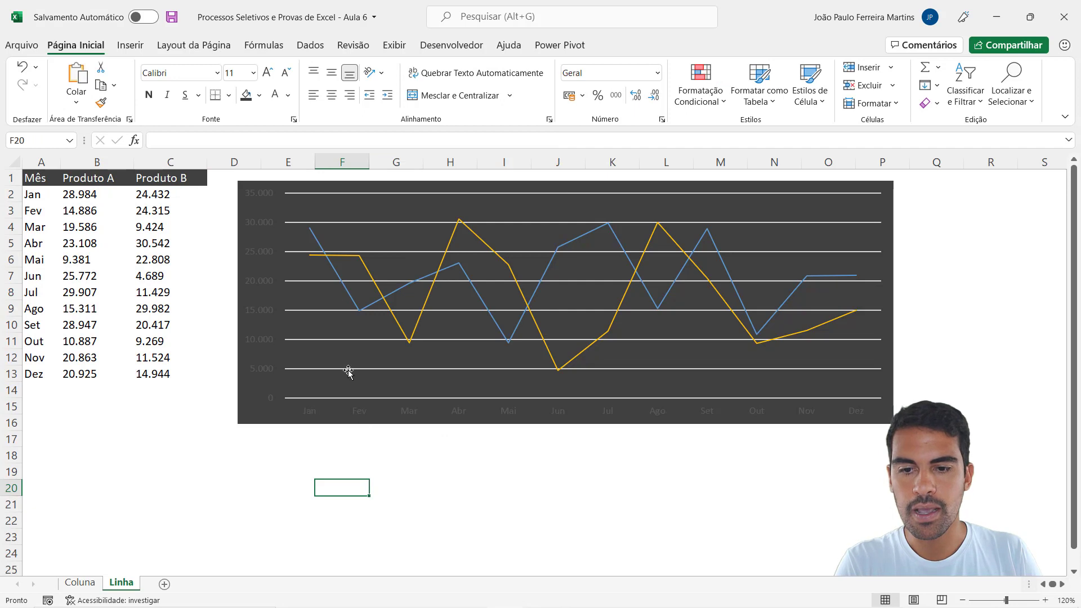
Thin the chart's horizontal gridlines to ¼ pt and recolour them grey so they stand out less against the dark background.
left_click(318, 309)
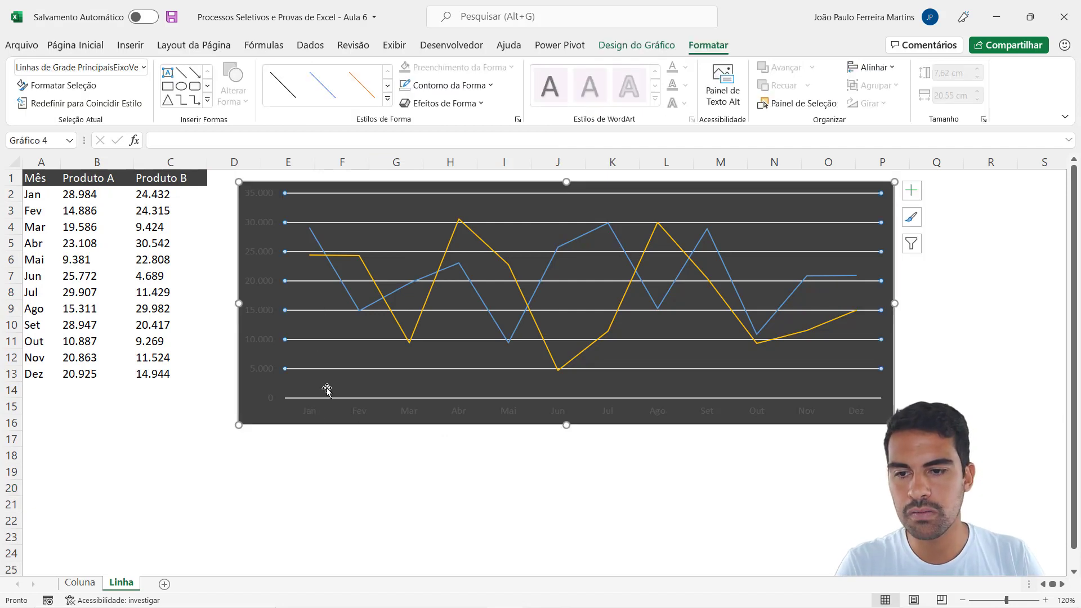
left_click(309, 441)
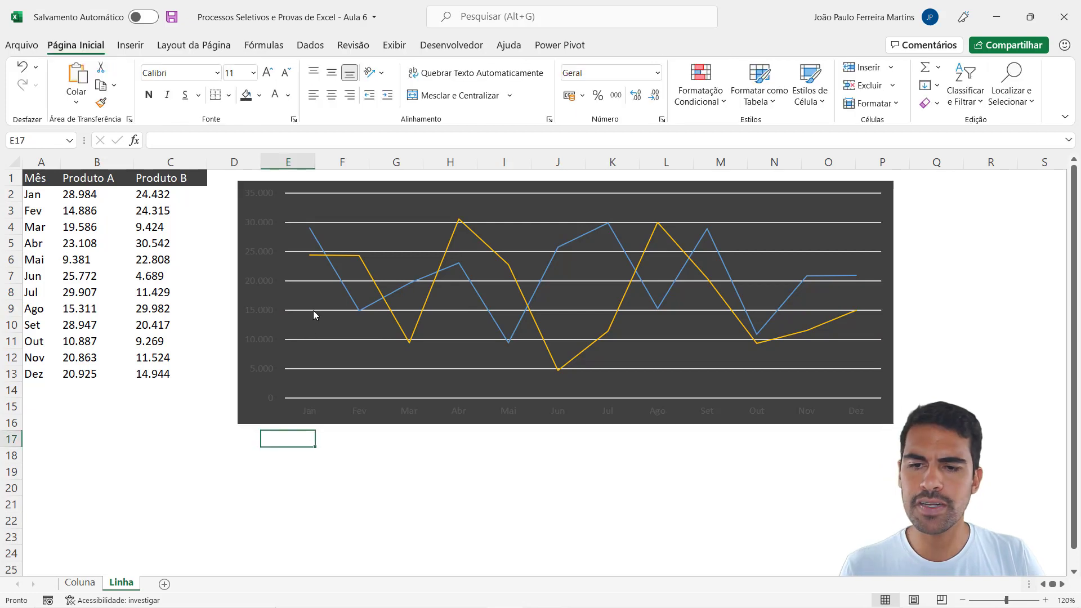
left_click(313, 310)
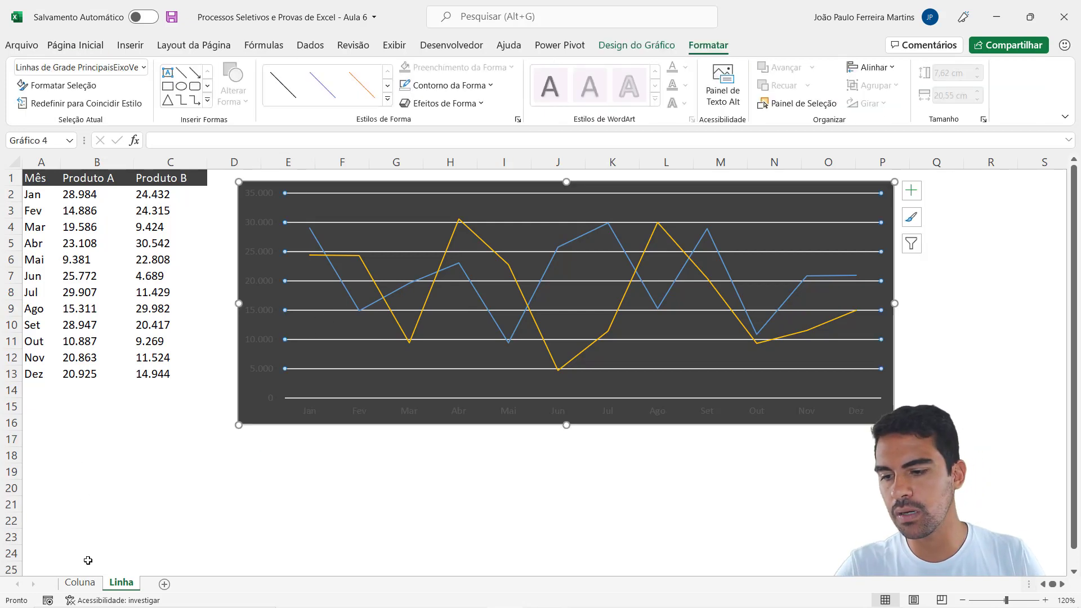
left_click(448, 85)
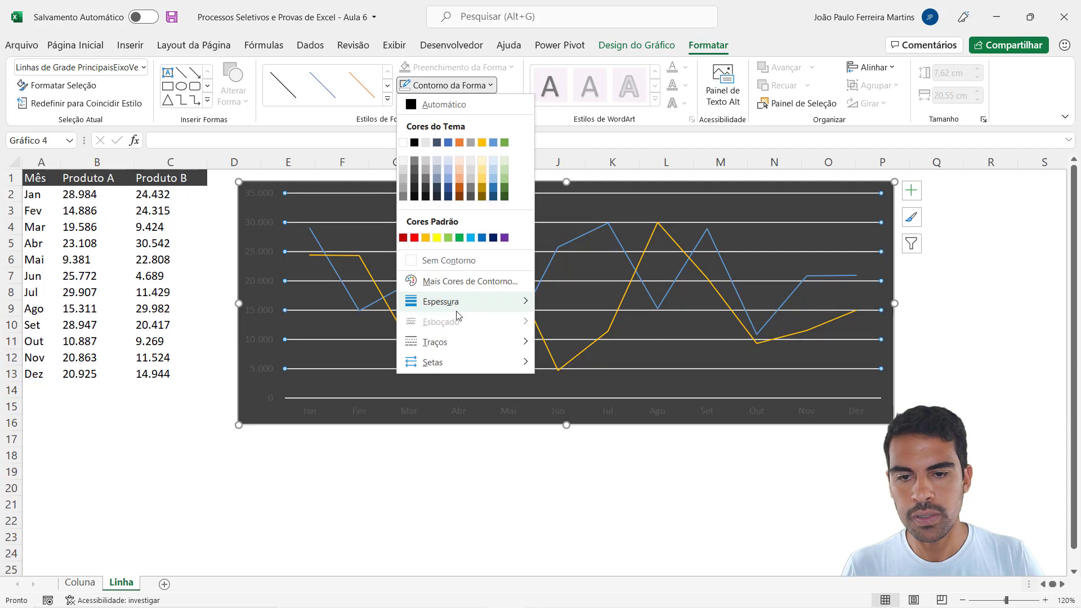
mouse_move(533, 309)
left_click(606, 302)
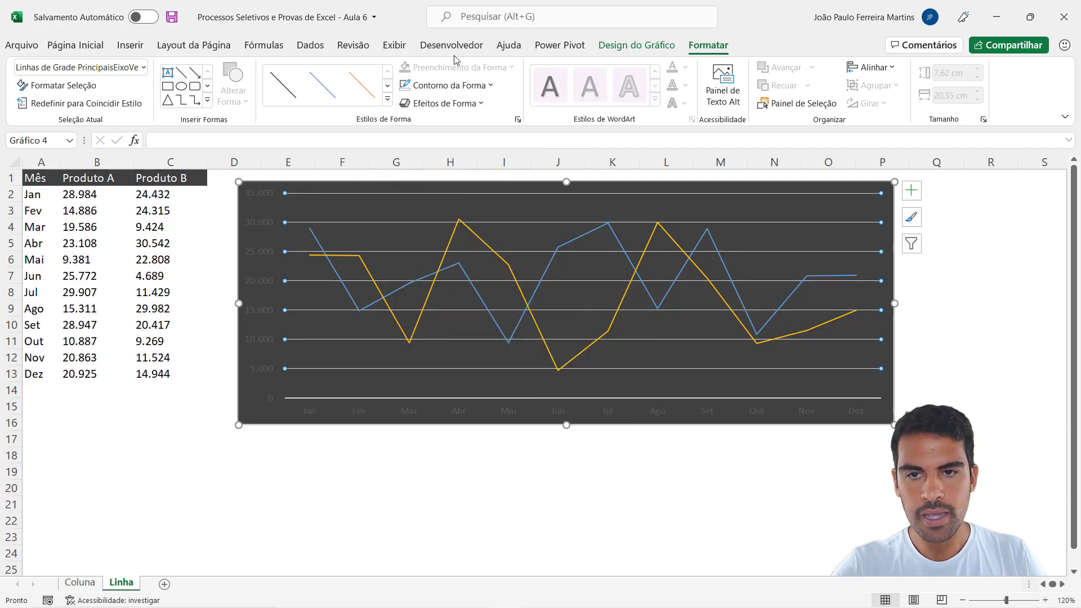
left_click(454, 91)
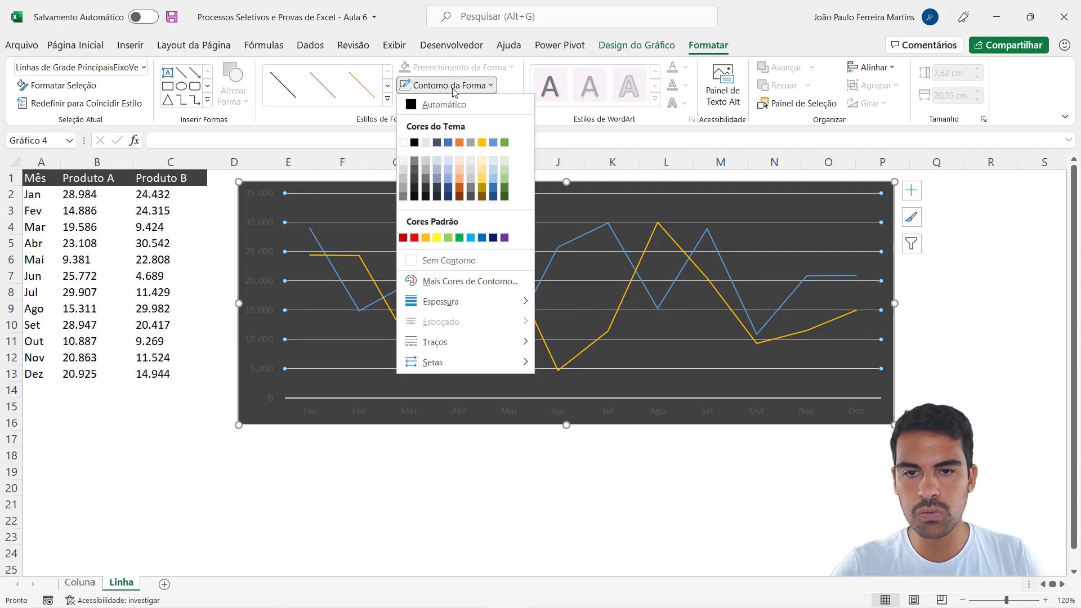
left_click(415, 164)
left_click(396, 501)
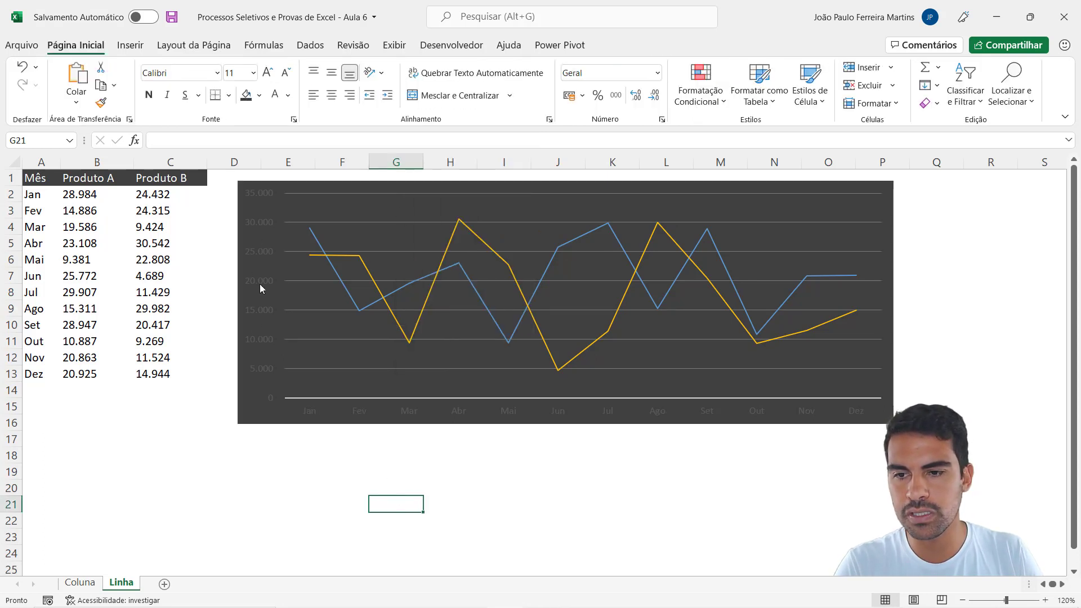
Format the vertical axis labels in Montserrat, size 6, with the font colour Branco, Plano de Fundo 1, Mais Escuro 15%.
left_click(269, 401)
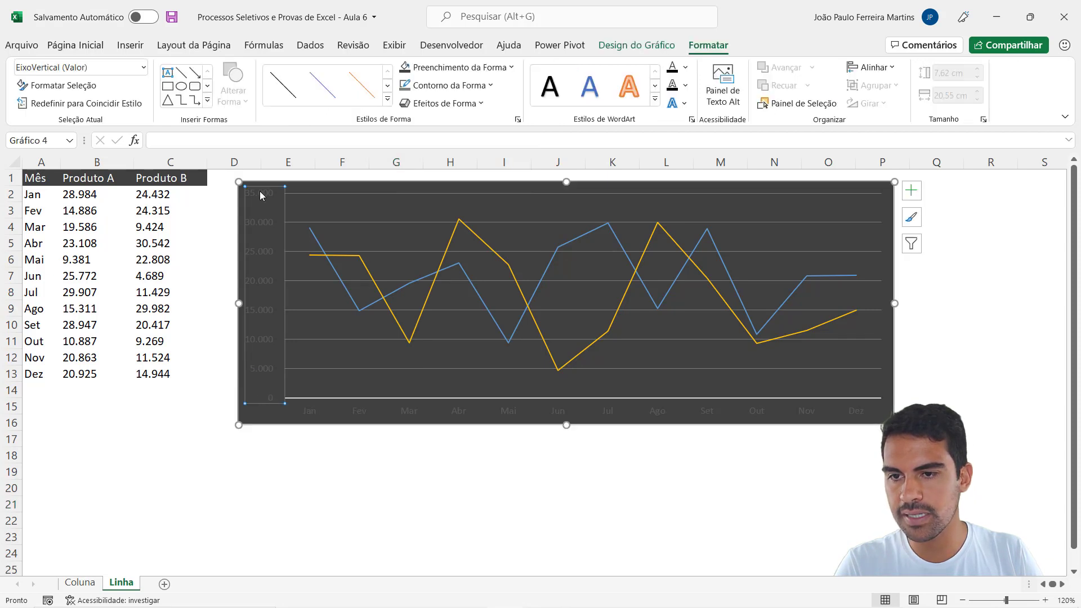
left_click(75, 45)
left_click(176, 73)
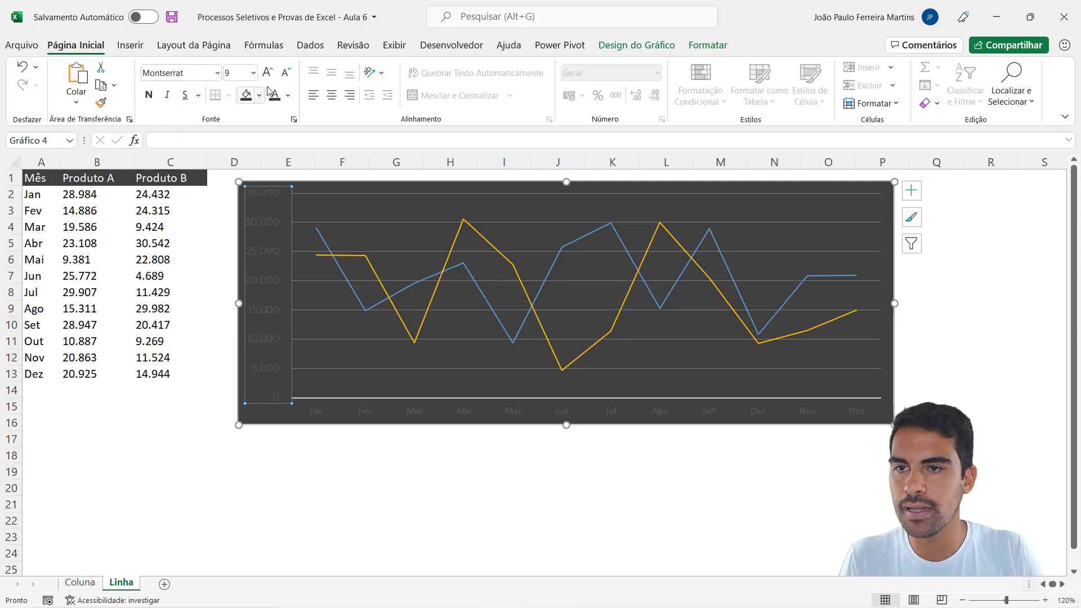
left_click(286, 73)
left_click(286, 74)
left_click(286, 74)
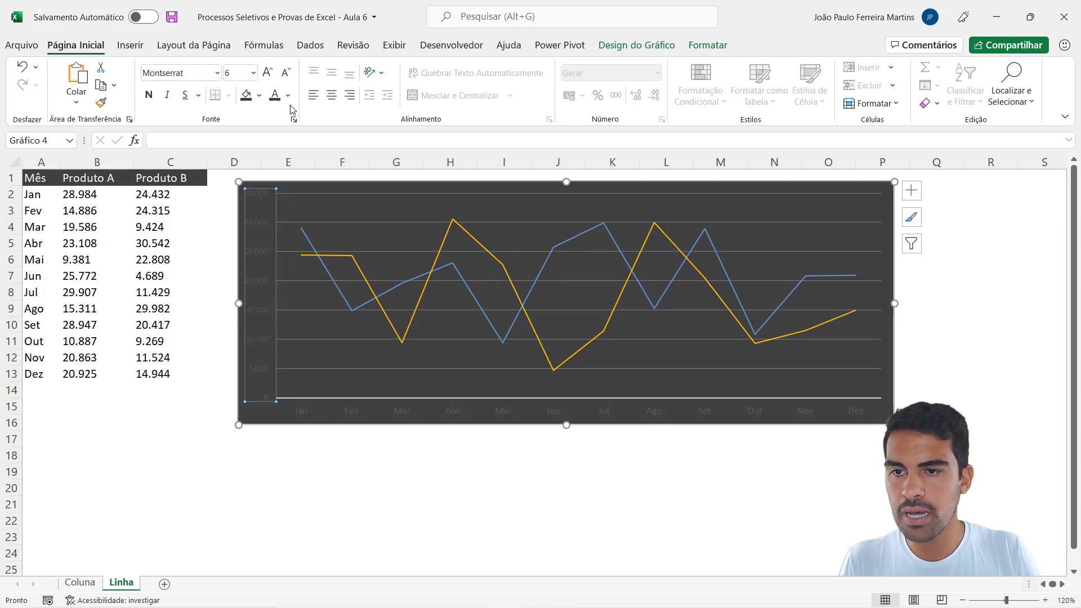
left_click(288, 95)
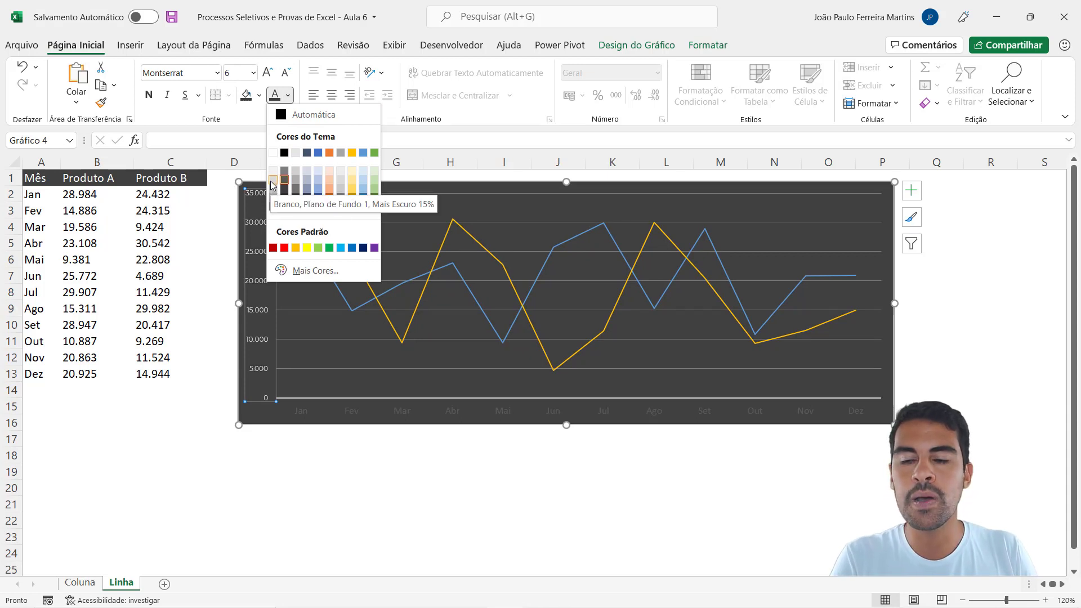
left_click(273, 181)
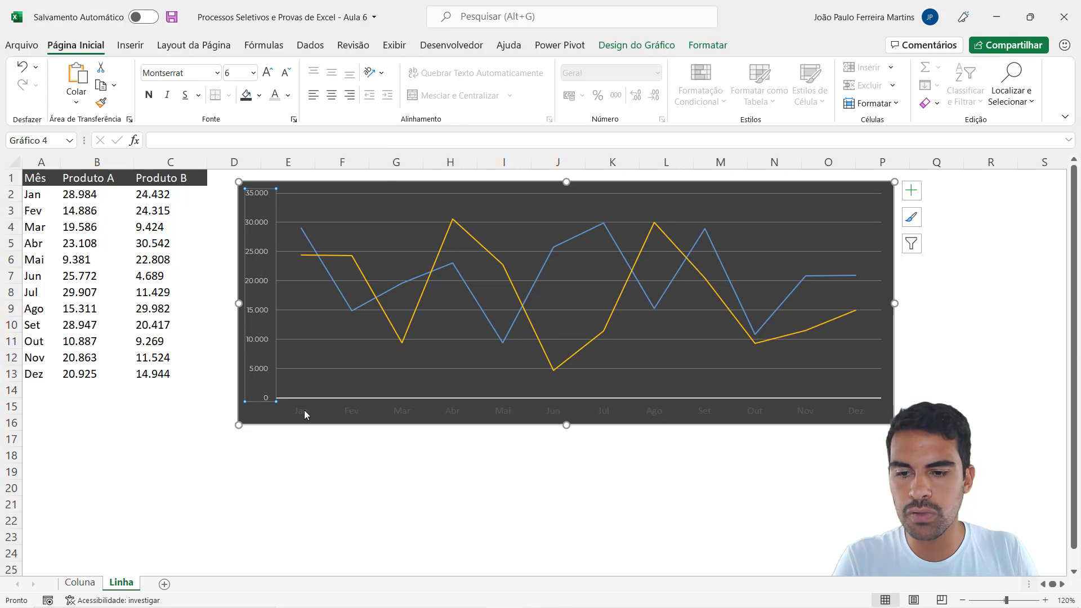
Change the font of the month labels on the line chart's horizontal axis to Montserrat.
left_click(305, 415)
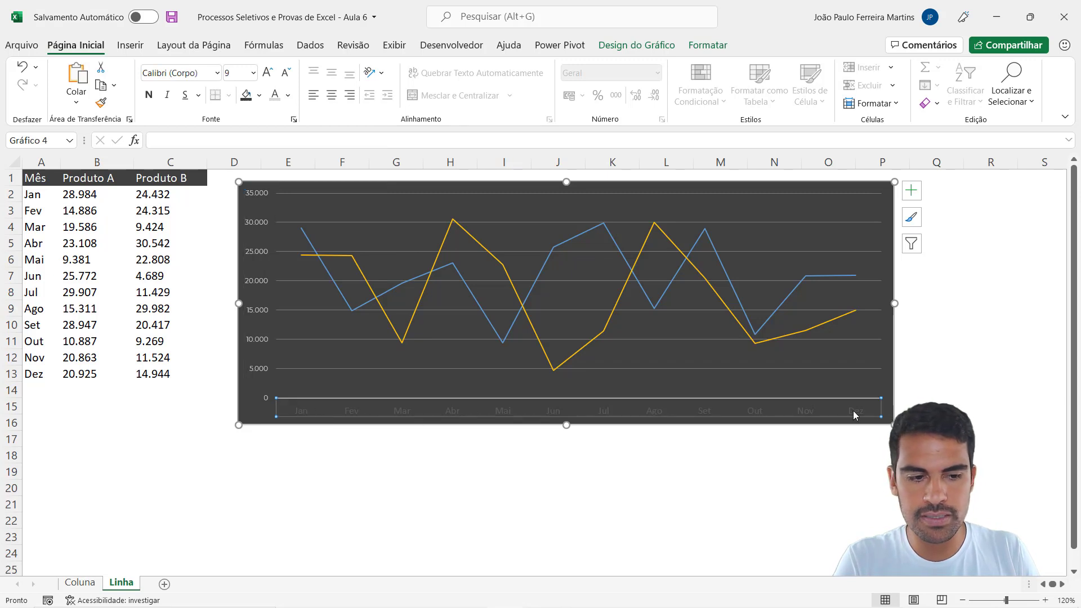
left_click(204, 78)
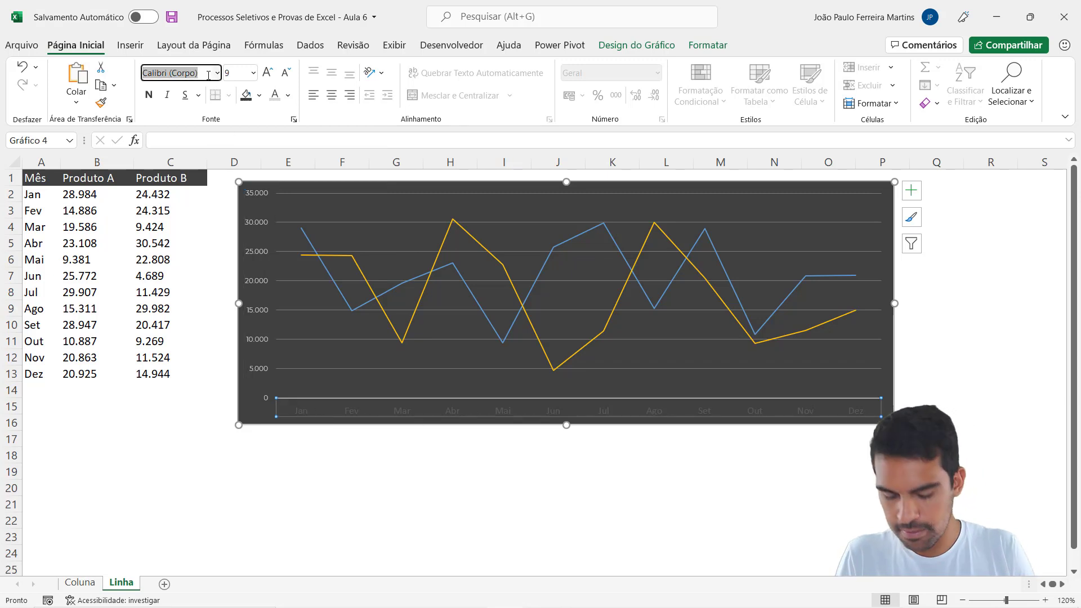
type("Montserrat")
key("Return")
left_click(235, 73)
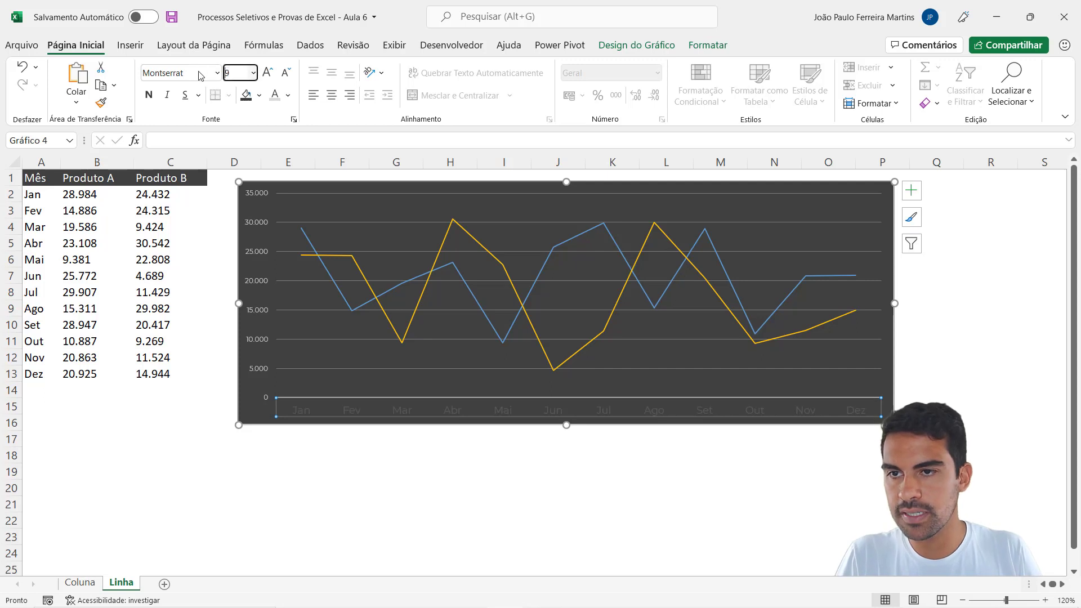
type("69")
key("Return")
left_click_drag(239, 71, 214, 77)
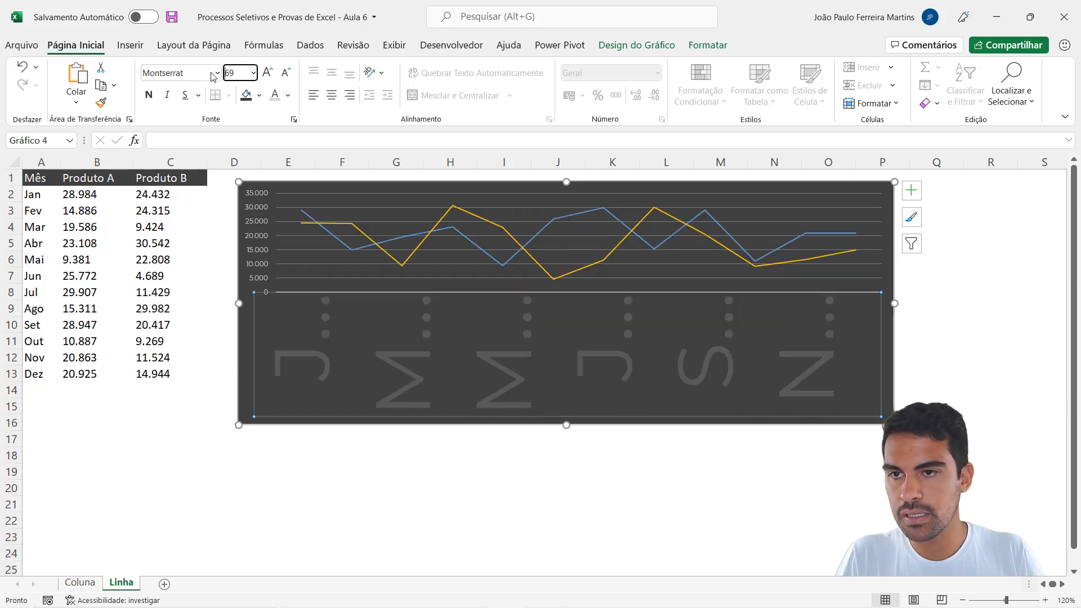
key("Delete")
key("Return")
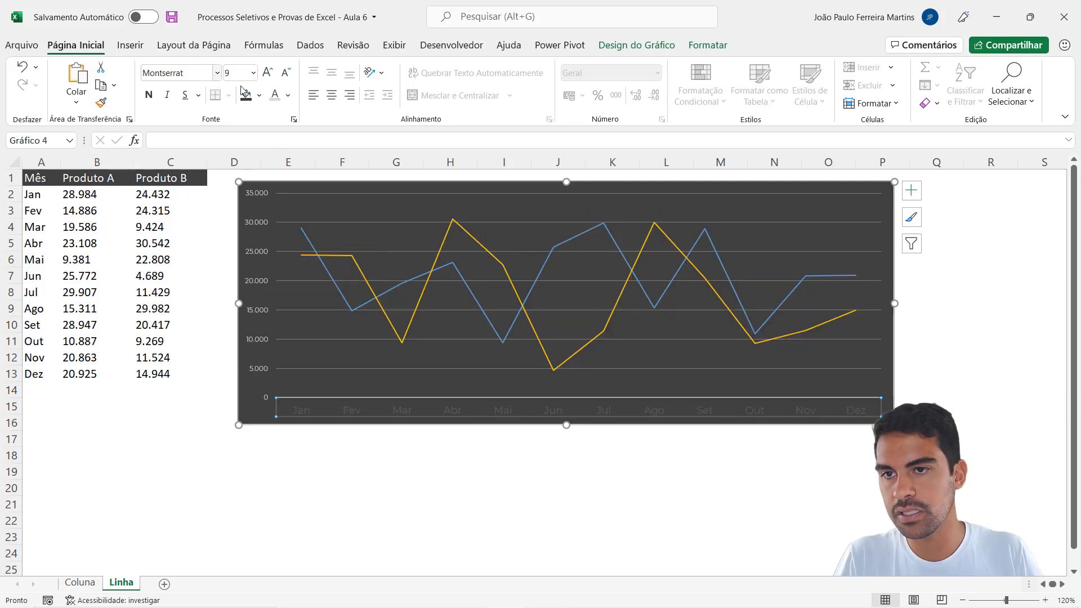
Recolour the horizontal axis month labels in a light, near-white shade and reduce their font size to 6.
left_click(289, 97)
left_click(277, 181)
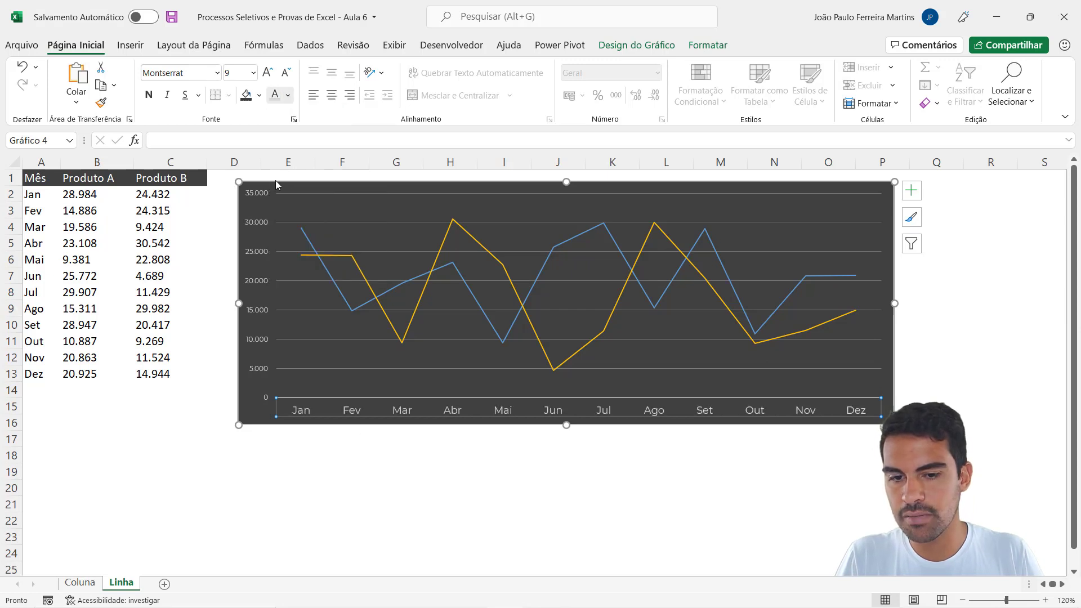
left_click(287, 72)
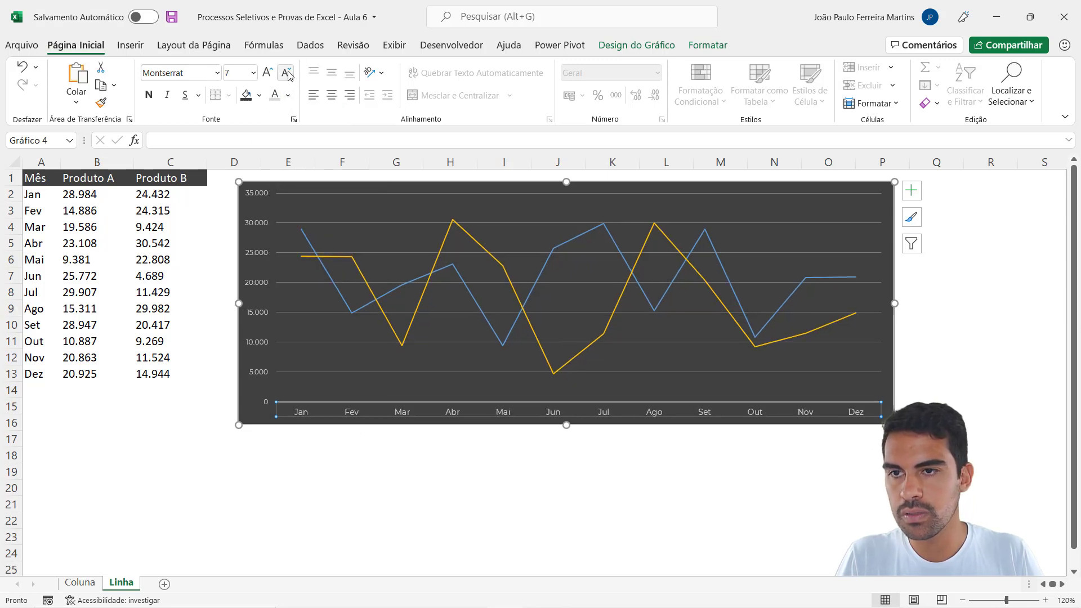
left_click(398, 506)
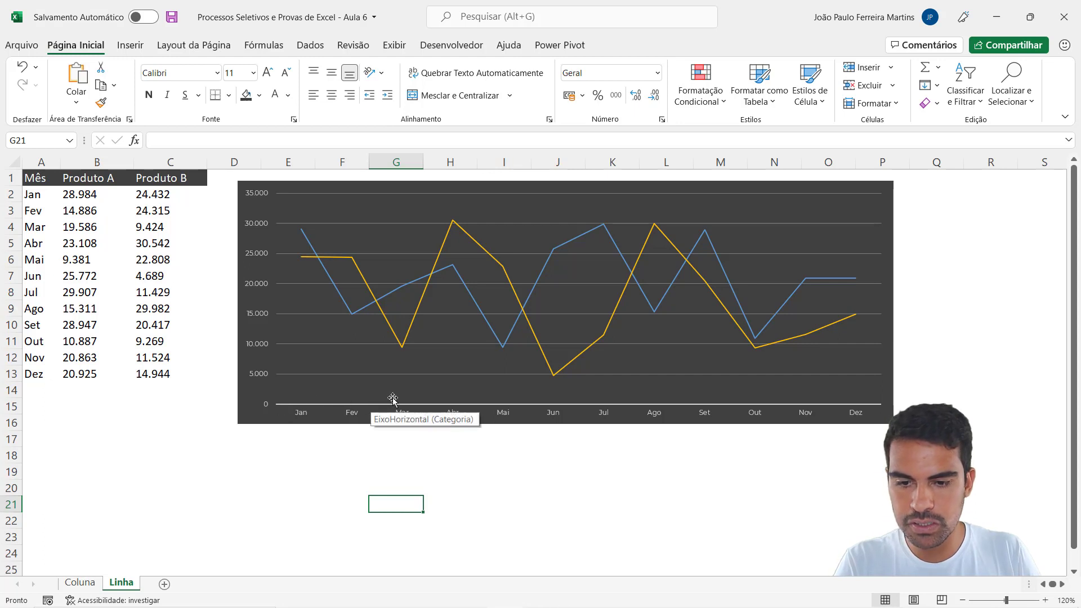
Remove the line of the chart's horizontal axis by setting it to Sem linha.
left_click(358, 413)
right_click(356, 410)
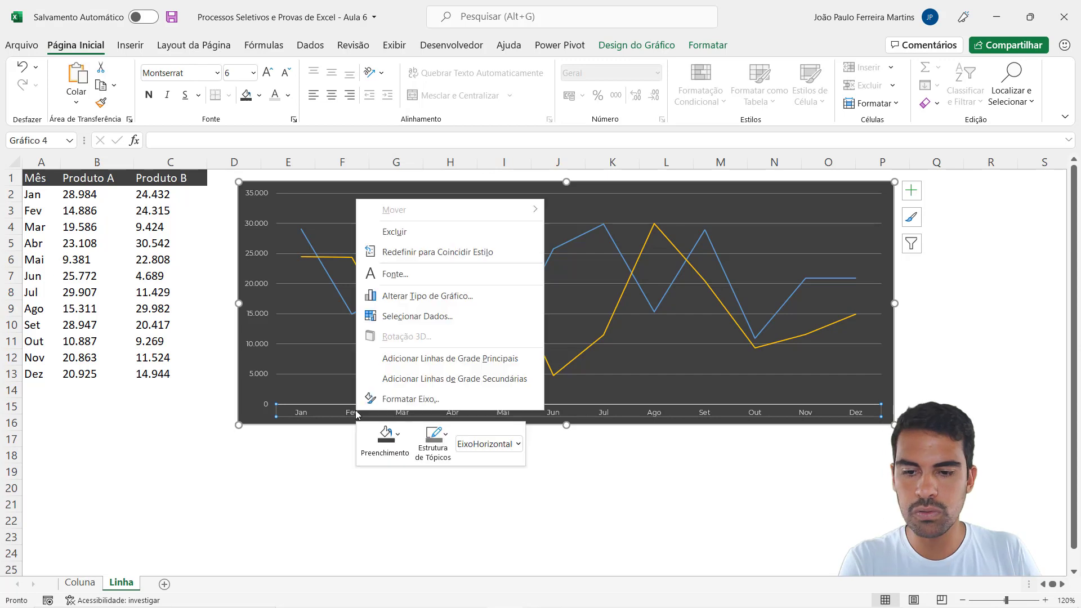
left_click(410, 399)
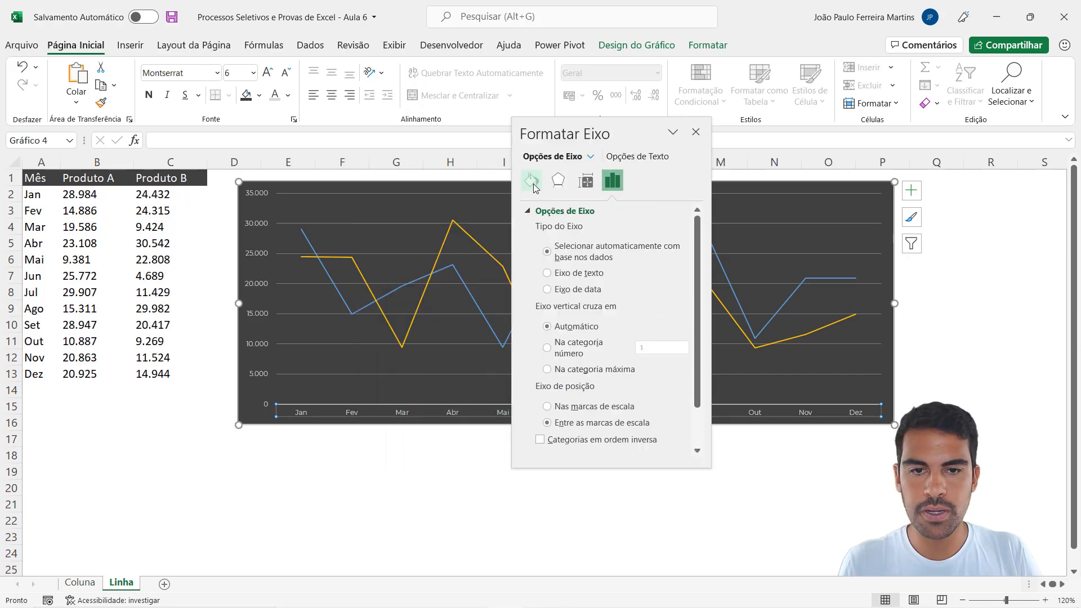
left_click(531, 181)
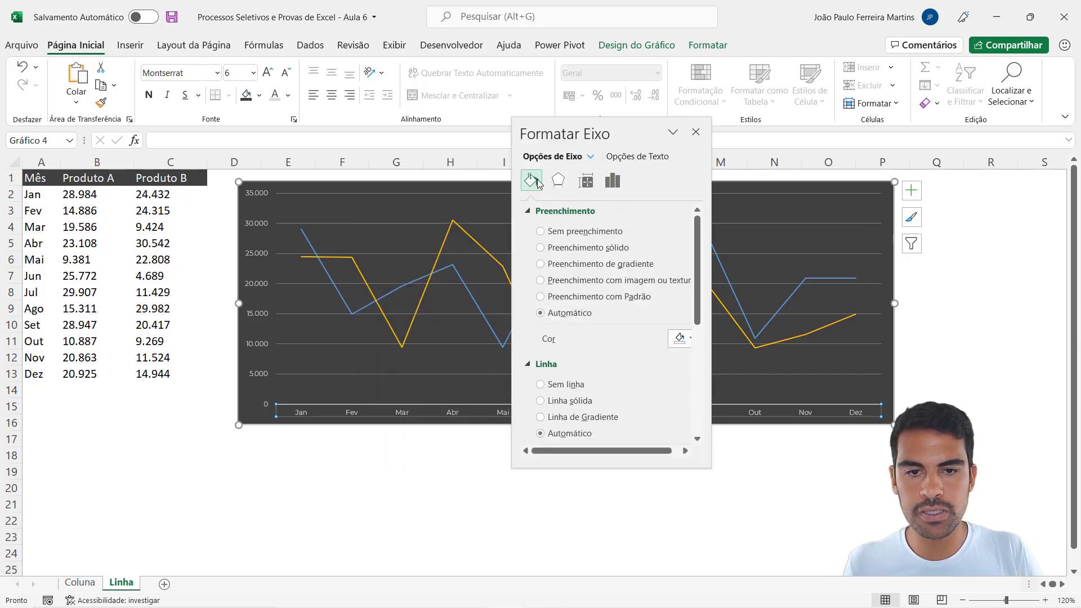
left_click(541, 384)
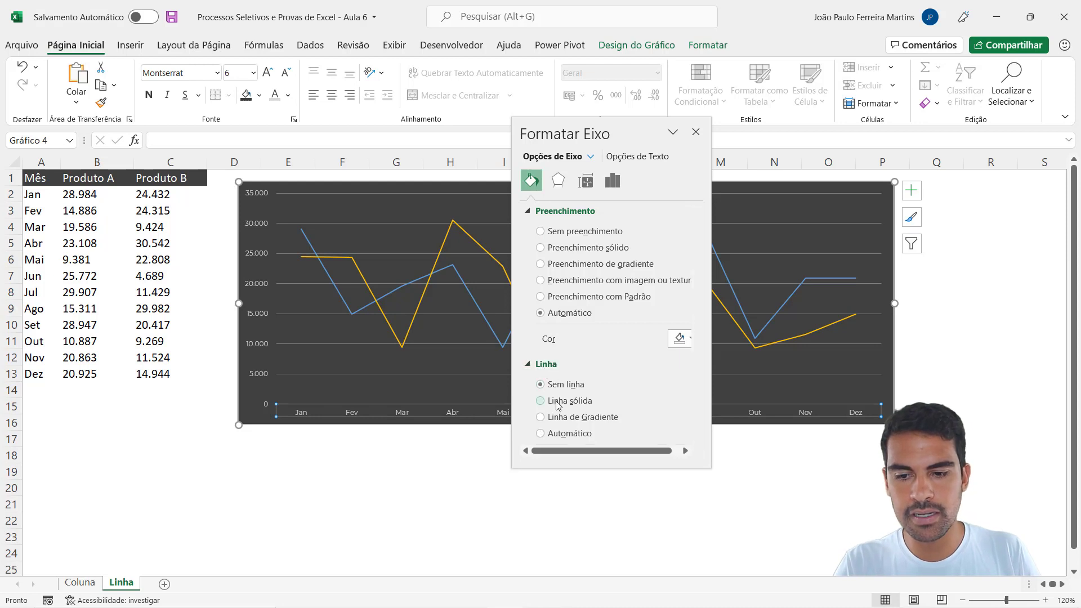
left_click(696, 132)
left_click(633, 470)
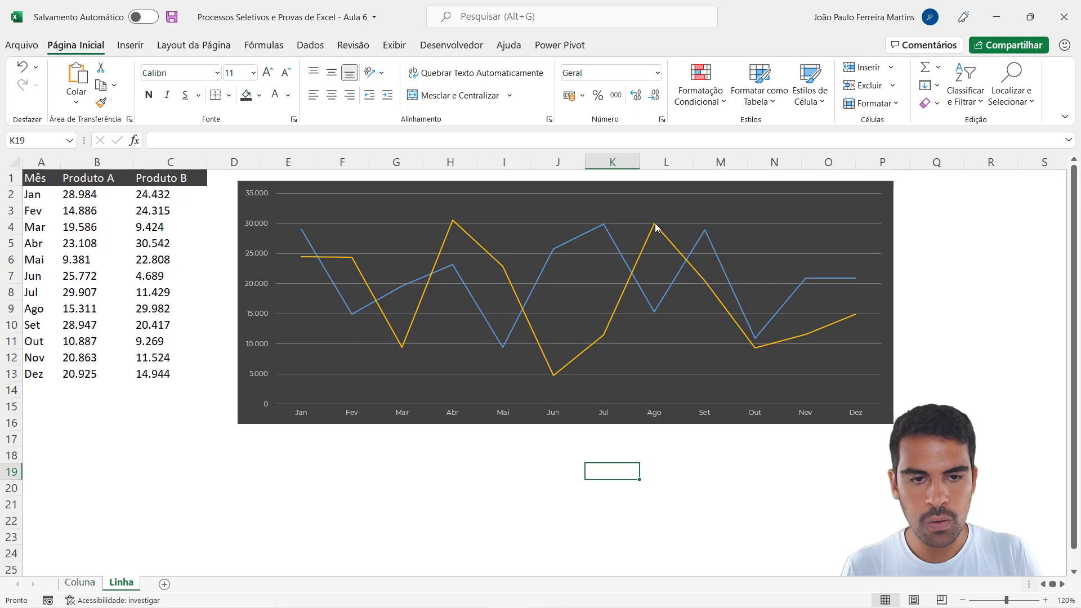
Add built-in (Interno) circular markers of size 4 to the blue Produto A series.
mouse_move(654, 225)
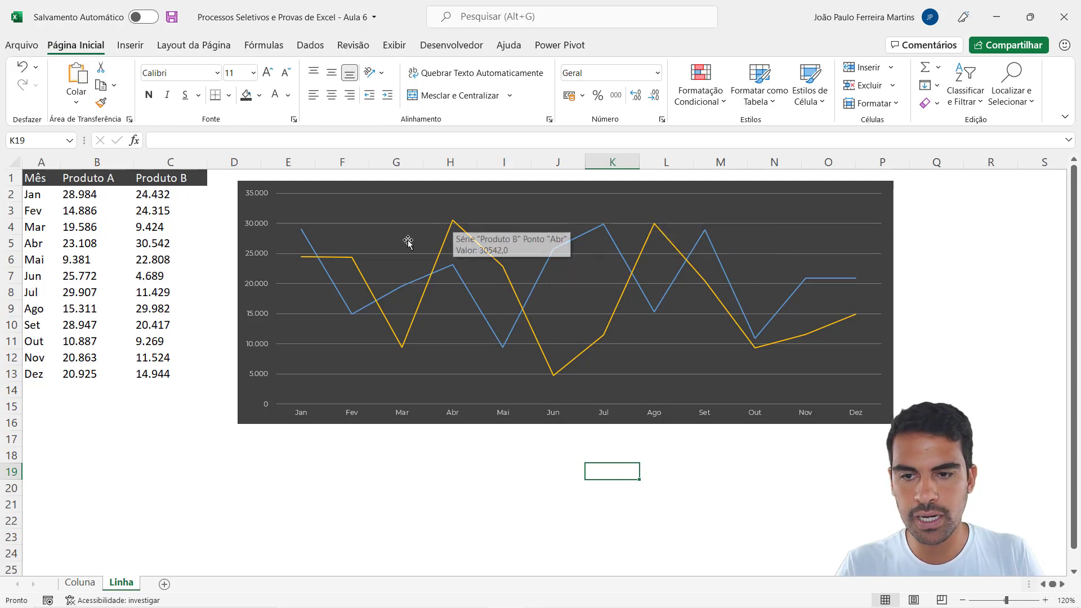
left_click(334, 288)
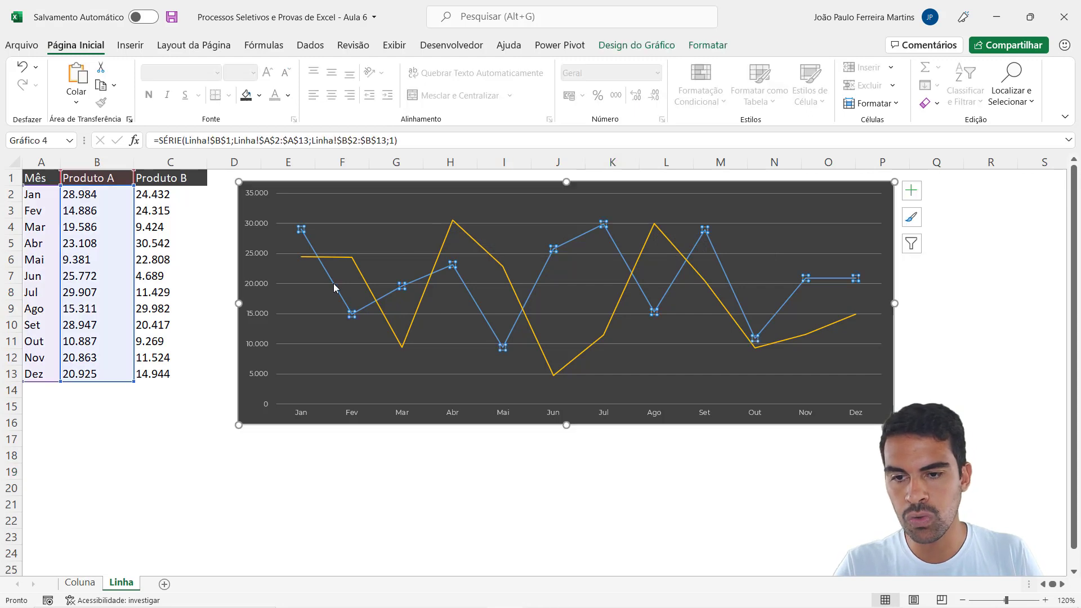
right_click(334, 288)
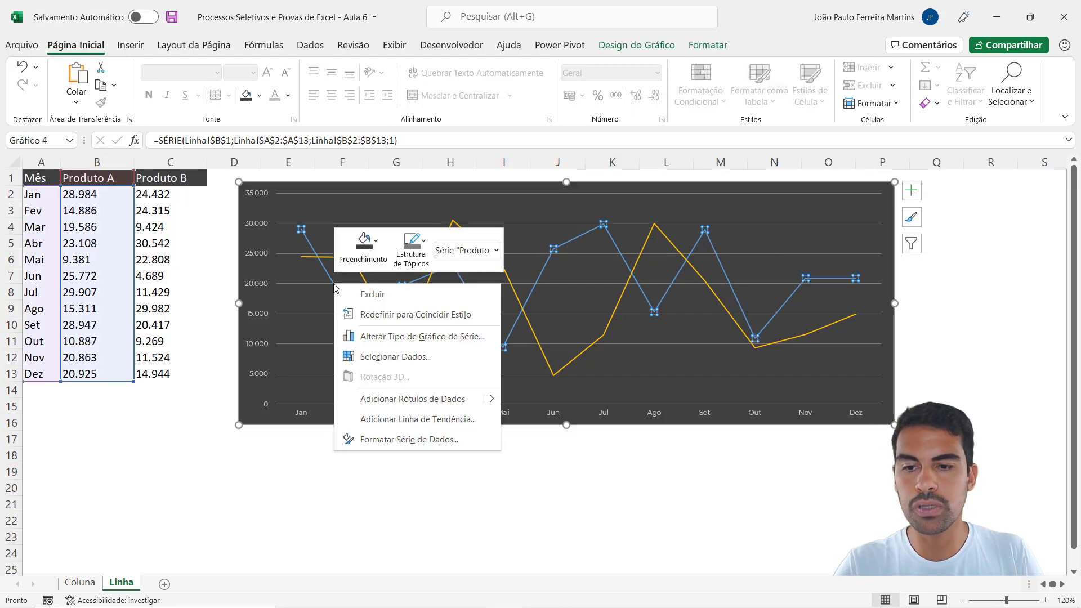
left_click(454, 440)
left_click(532, 180)
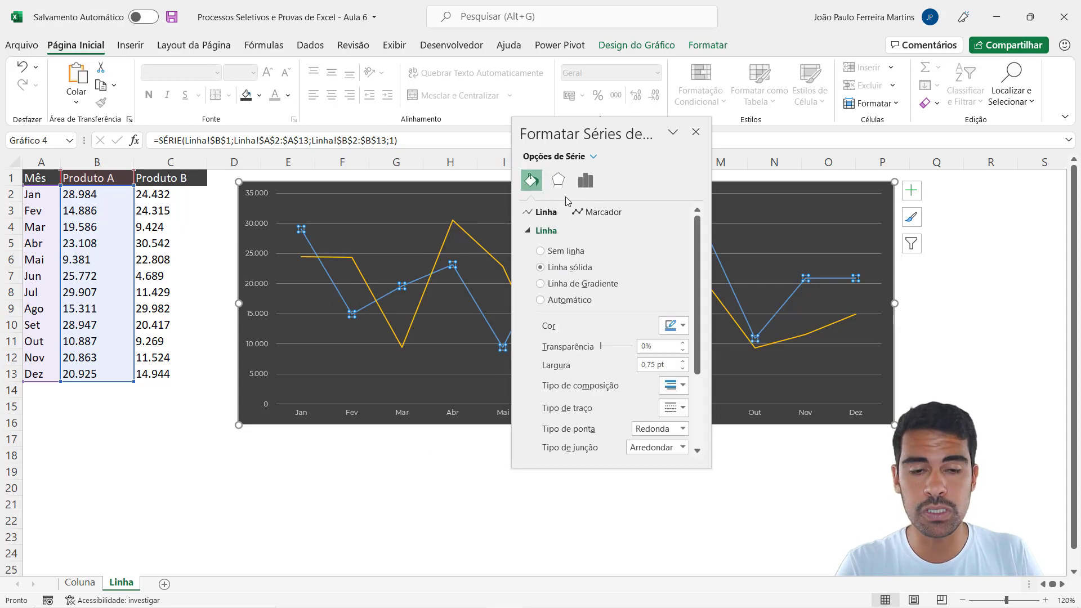
left_click(598, 216)
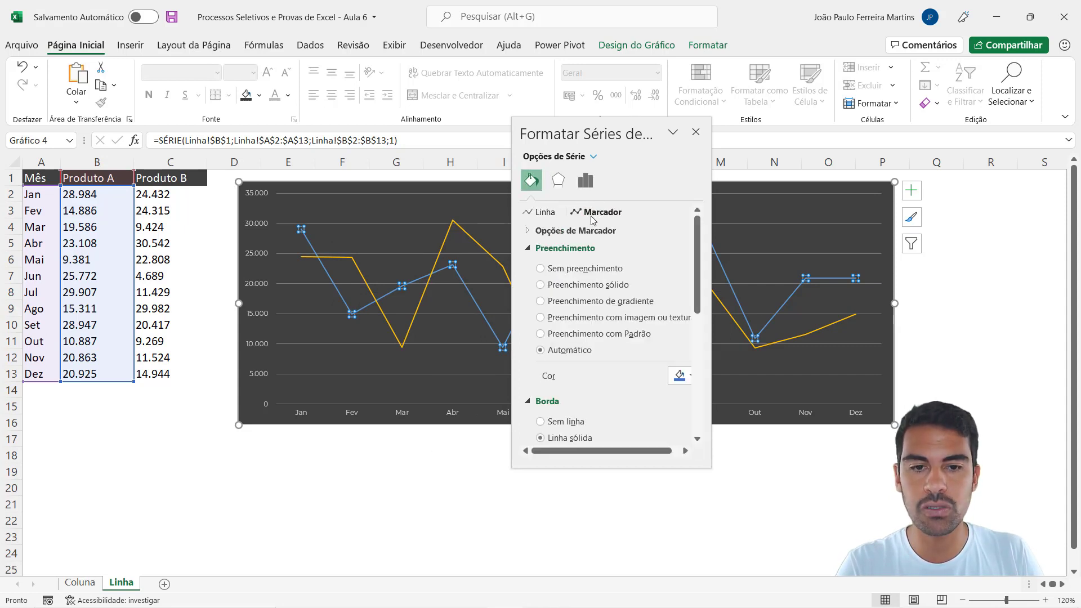
left_click(542, 231)
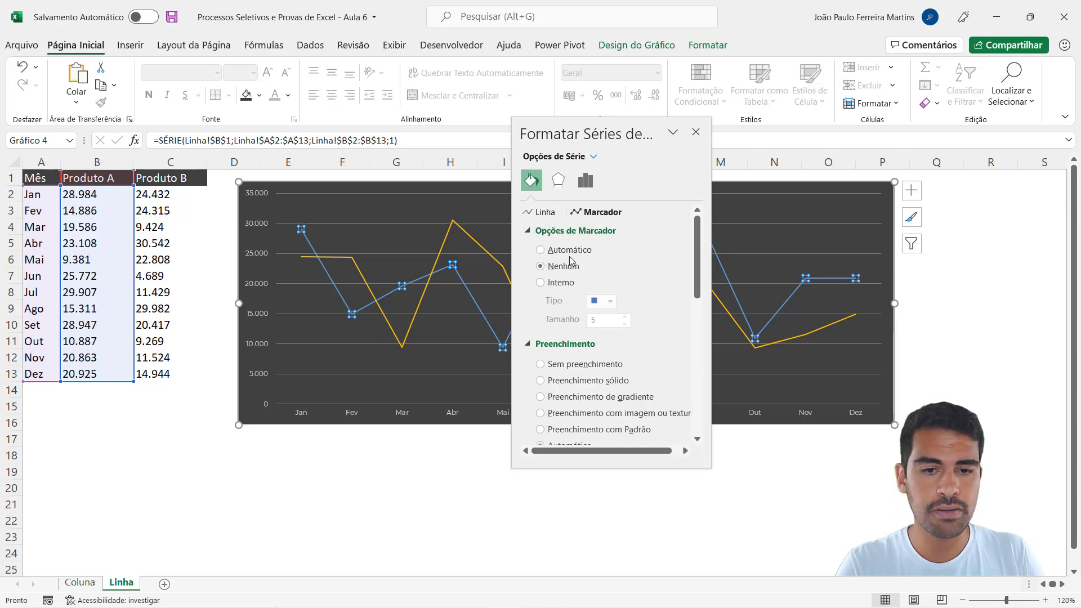
left_click(541, 283)
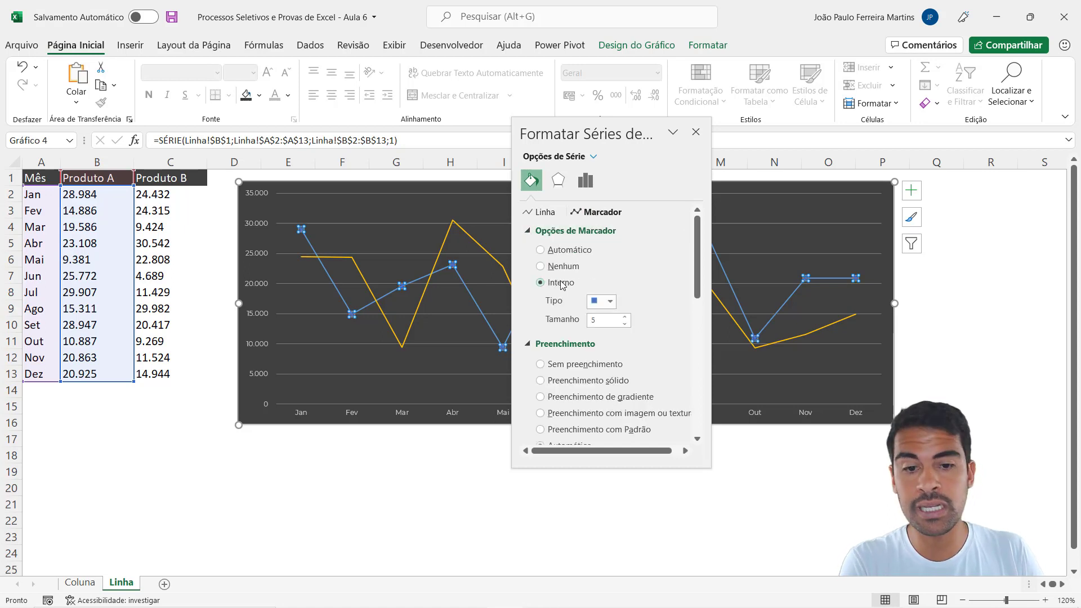
left_click(612, 304)
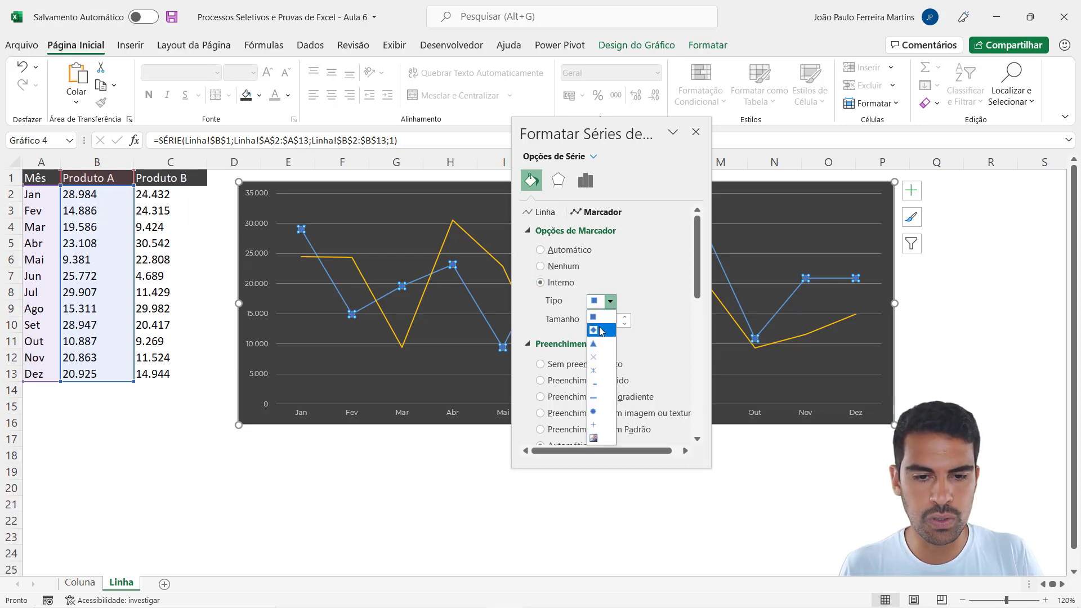
left_click(595, 412)
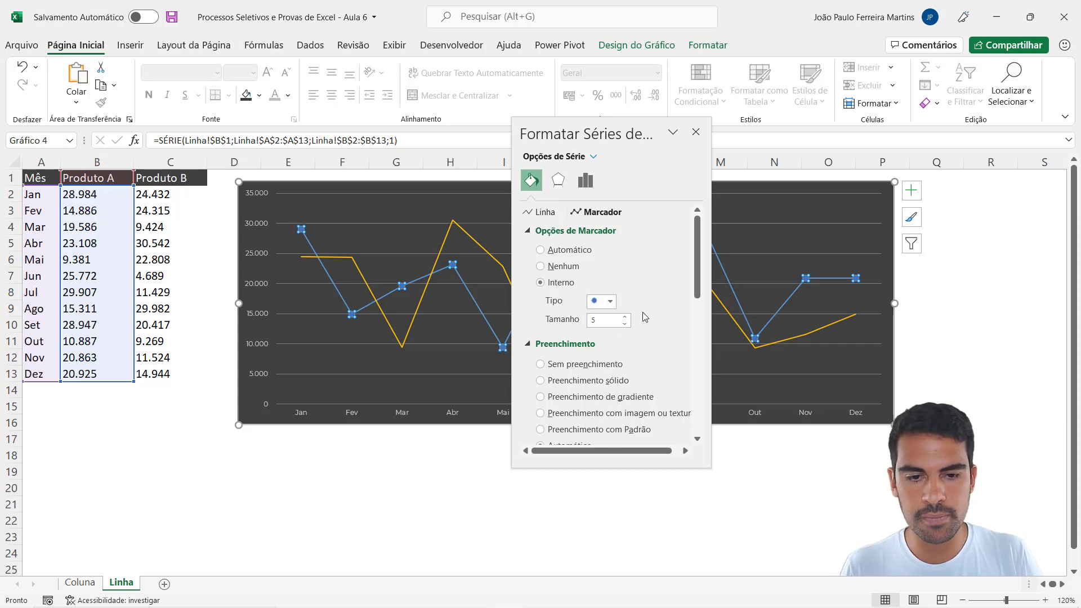
left_click(623, 325)
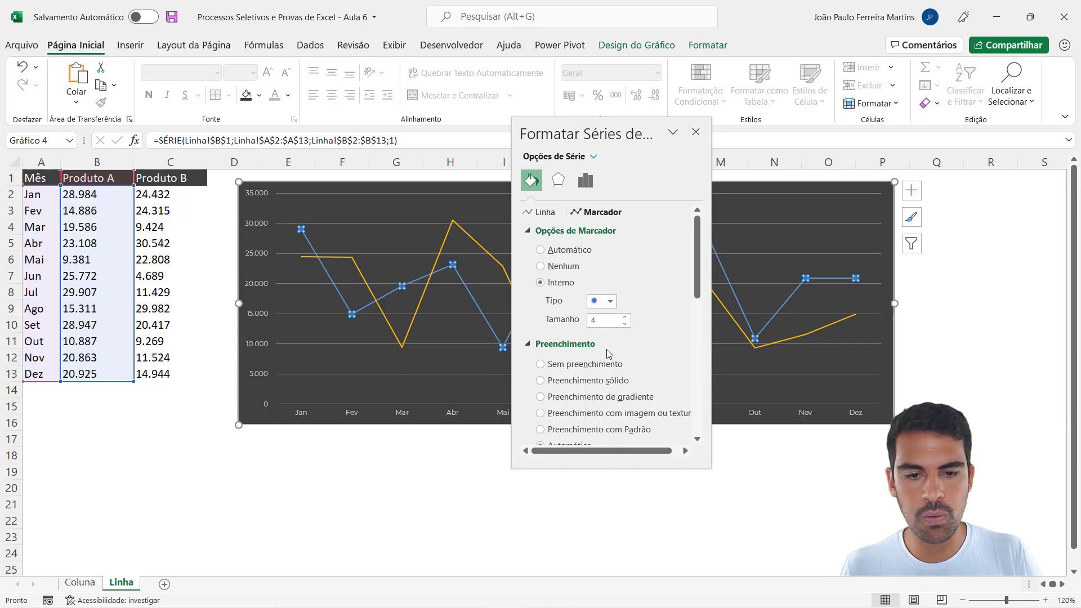
Give the Produto A markers a solid fill in Preto, Texto 1, Mais Claro 25%, matching the dark chart background.
scroll(608, 354, "down", 3)
left_click(585, 315)
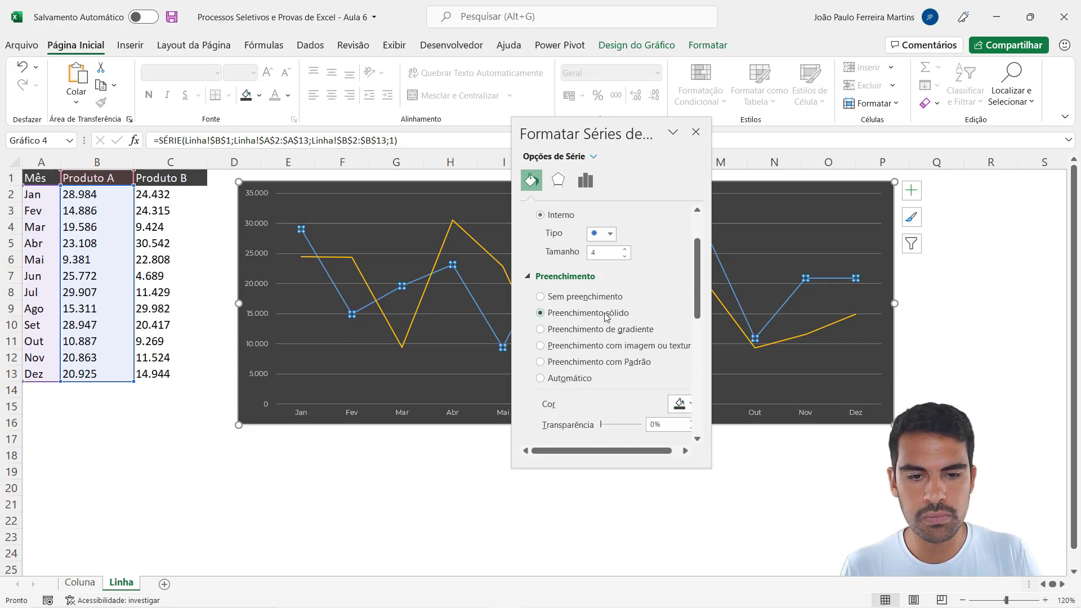
left_click(684, 405)
left_click(684, 405)
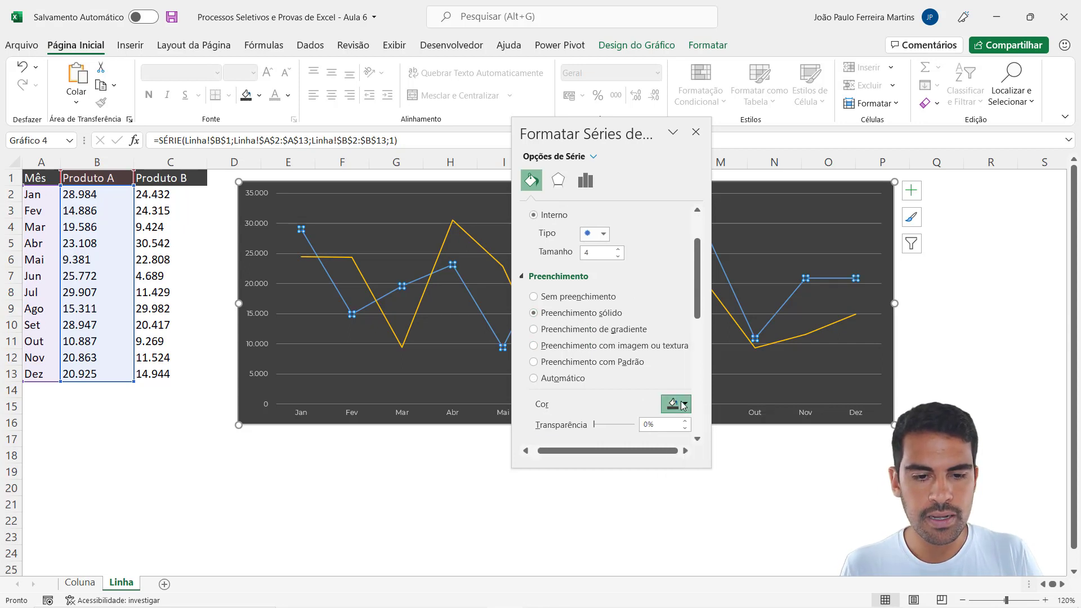
left_click(684, 405)
left_click(678, 478)
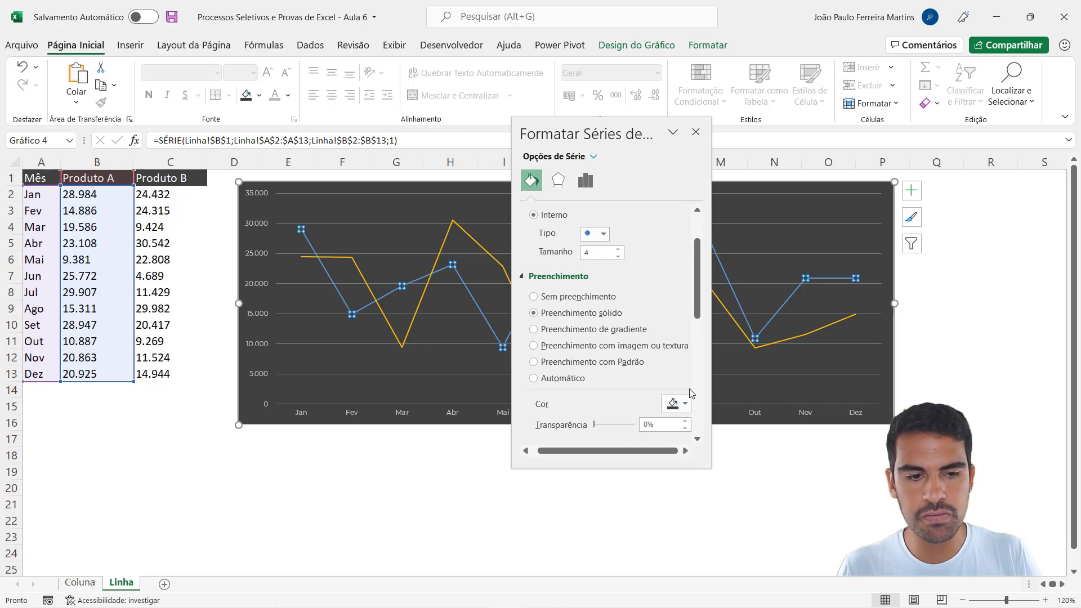
left_click(696, 131)
left_click(519, 482)
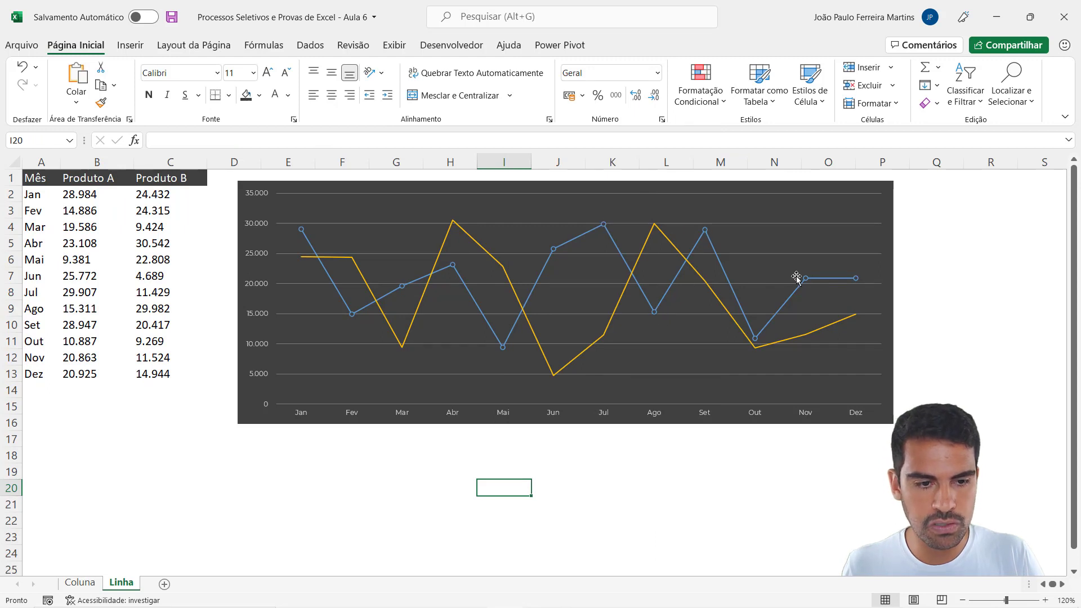
Add built-in (Interno) circular markers of size 4 to the yellow Produto B series.
left_click(662, 236)
right_click(662, 235)
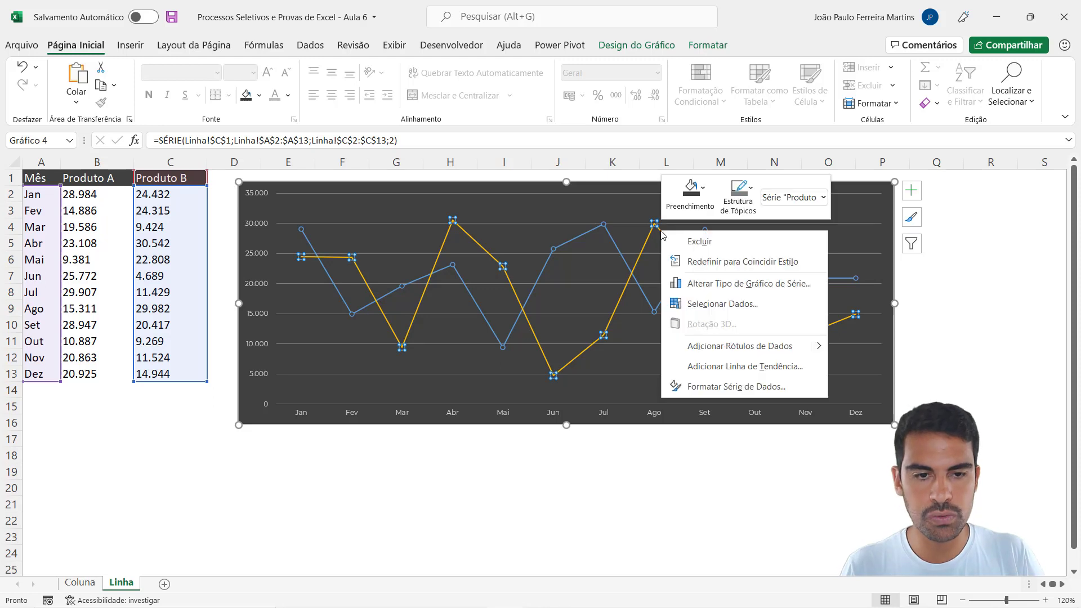
left_click(770, 389)
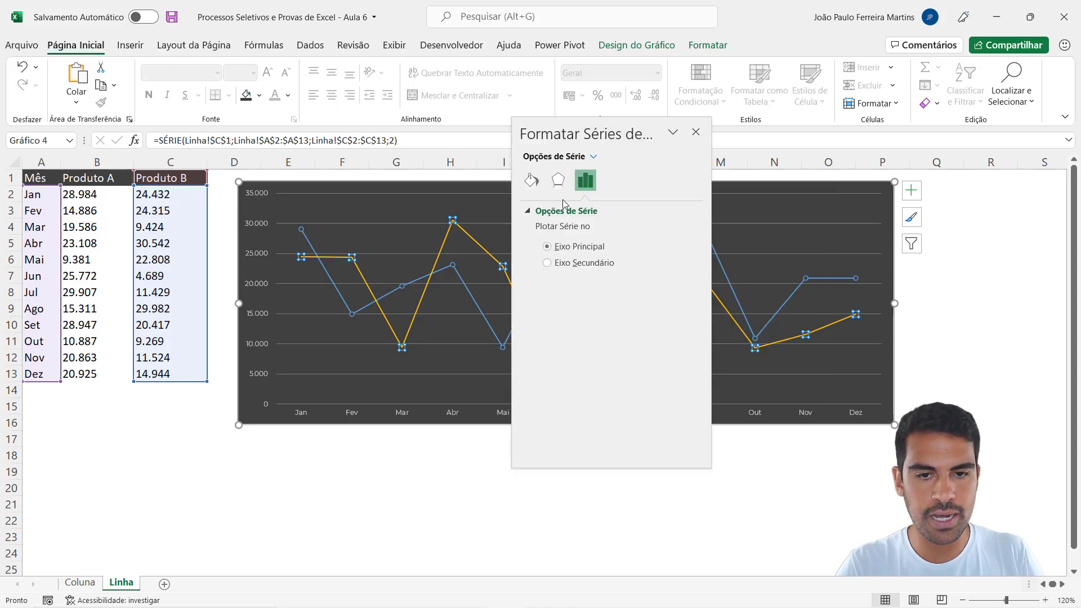
left_click(531, 180)
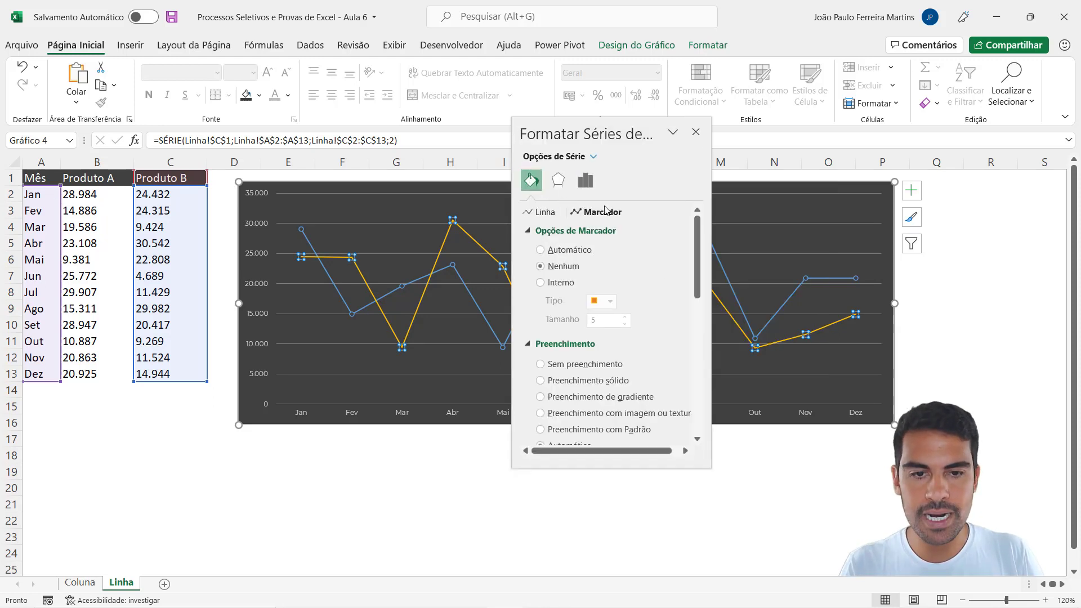
left_click(551, 282)
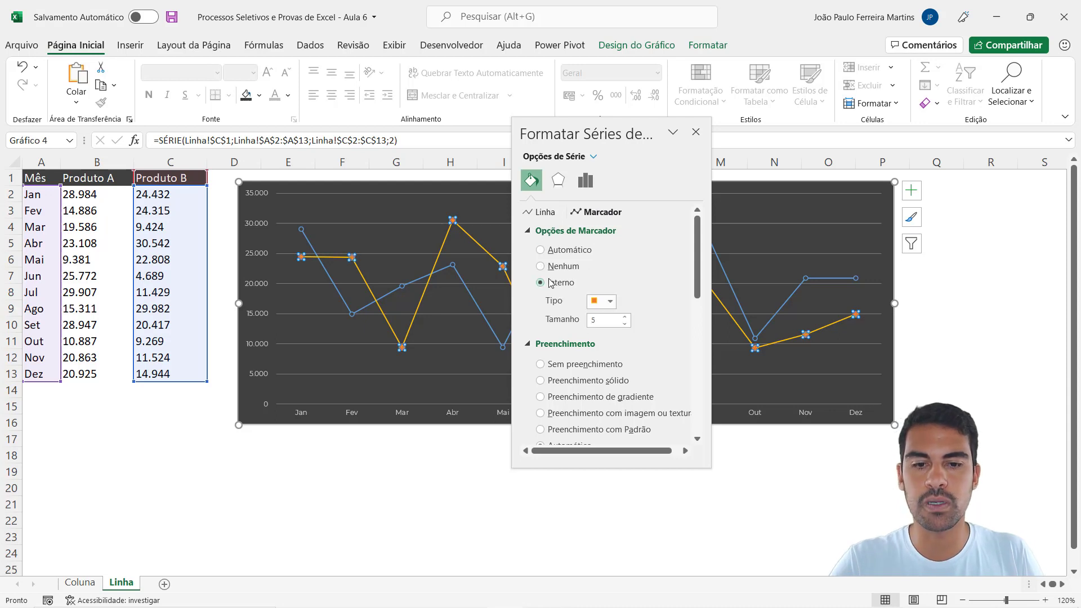
left_click(611, 302)
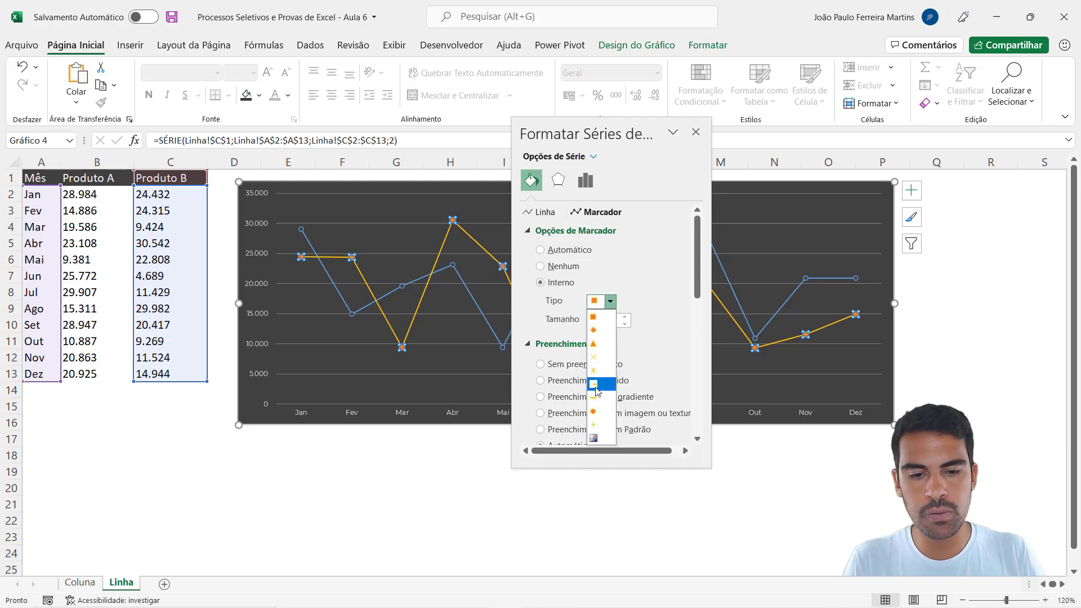
left_click(597, 413)
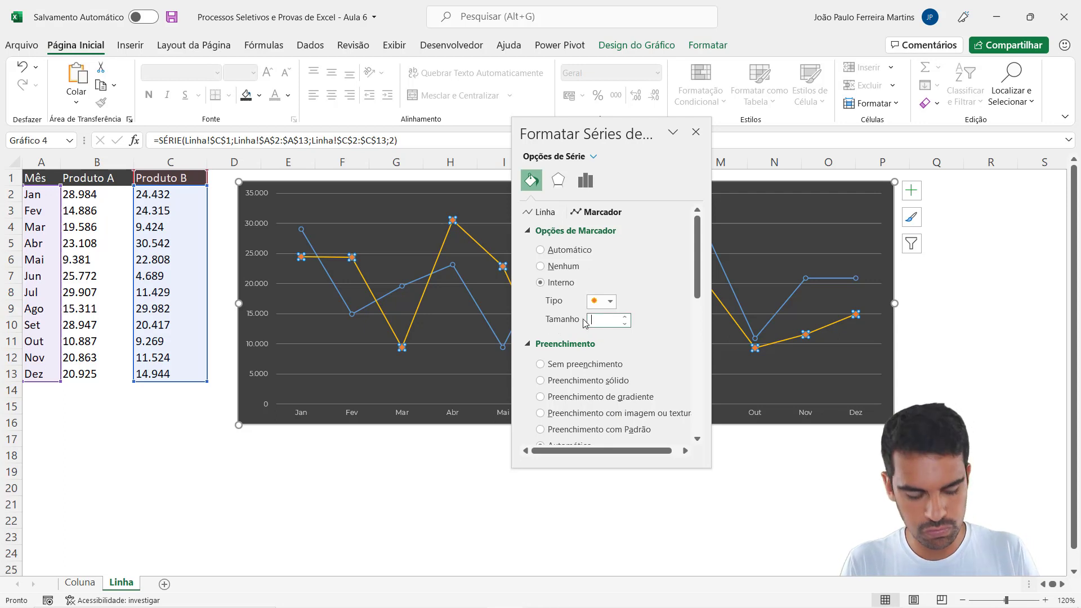
type("4")
Give the yellow Produto B markers a solid fill in Preto, Texto 1, Mais Claro 25%.
scroll(585, 327, "down", 2)
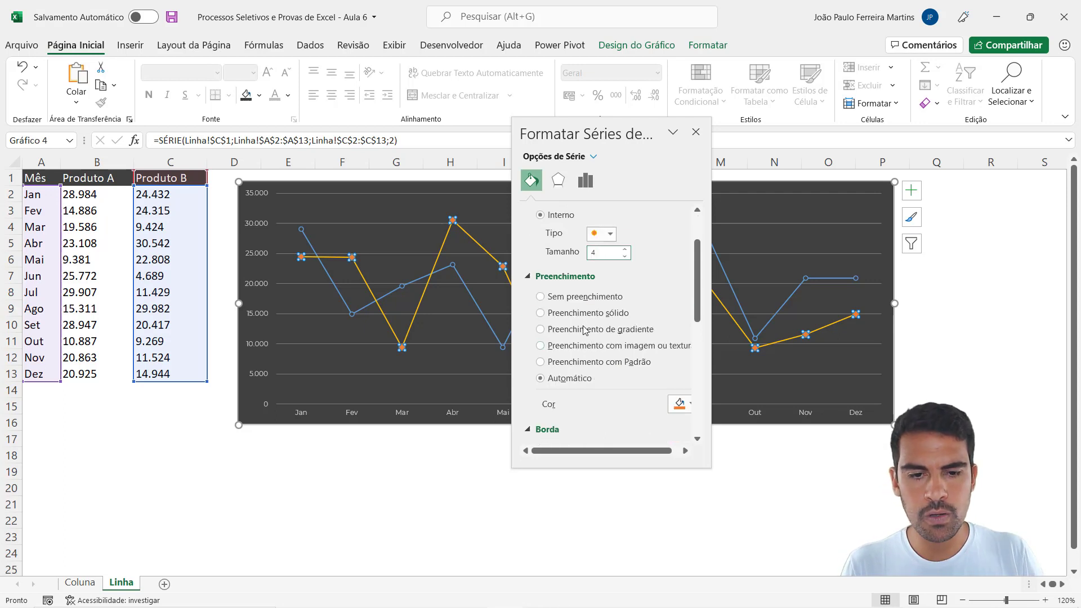
left_click(559, 314)
left_click(683, 404)
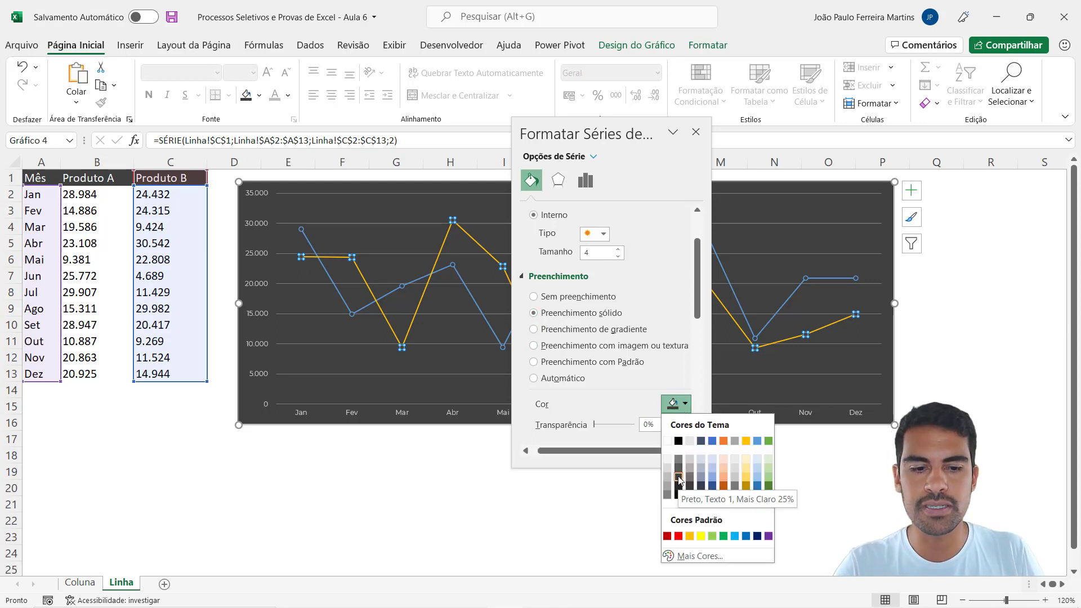
left_click(679, 479)
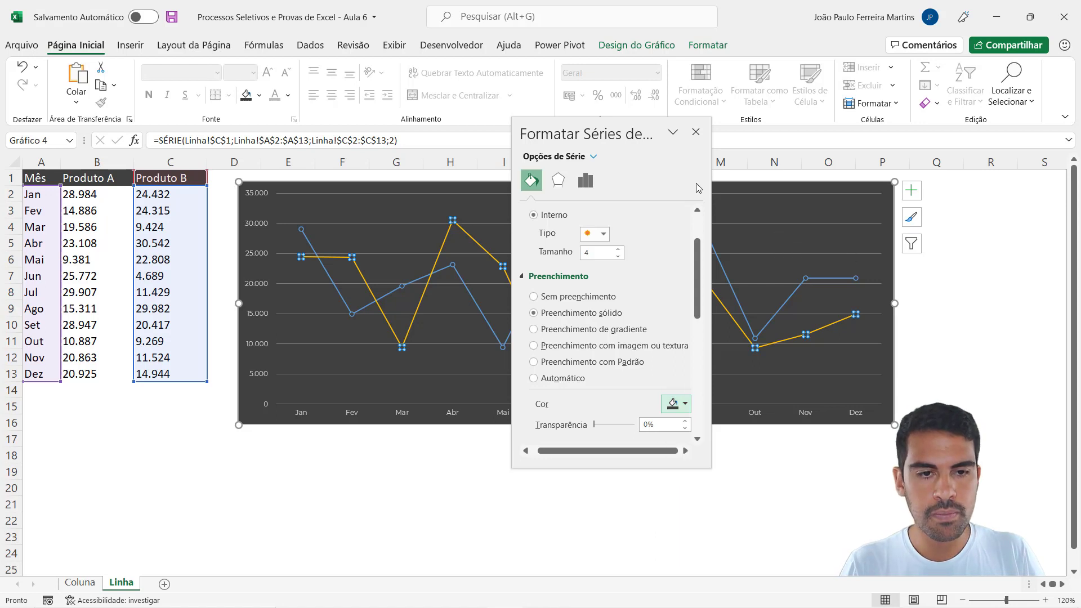
left_click(696, 132)
left_click(448, 471)
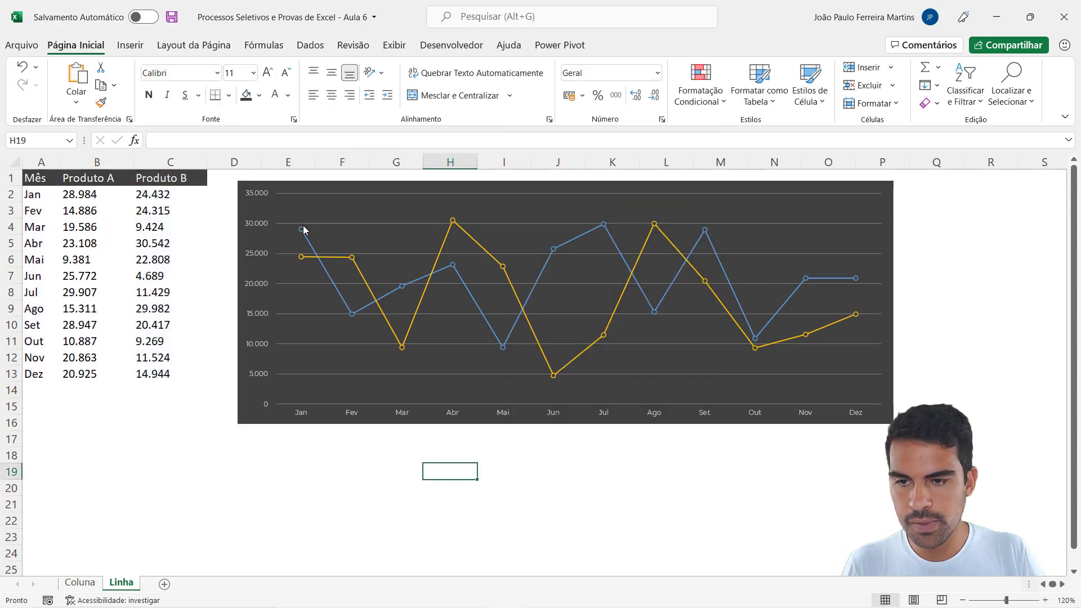
Add a legend to the Produto A and Produto B line chart.
mouse_move(302, 232)
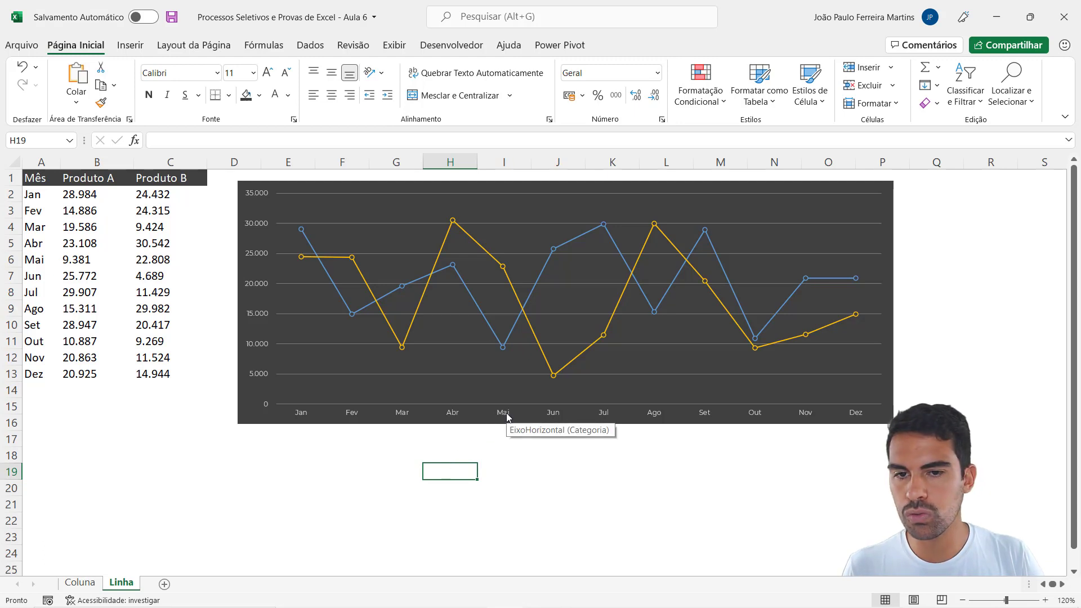
mouse_move(503, 268)
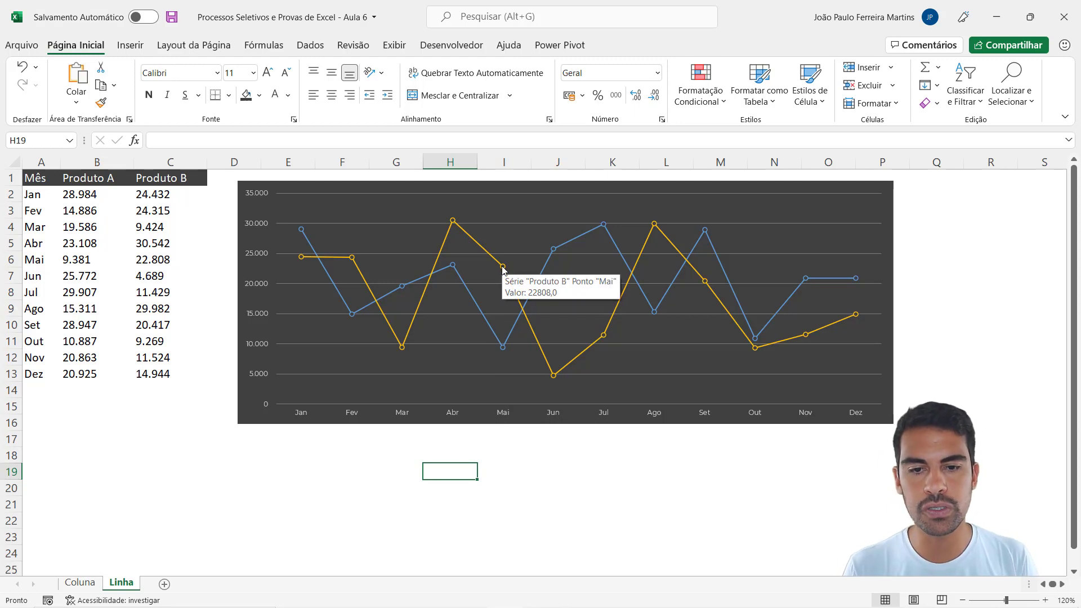
left_click(890, 184)
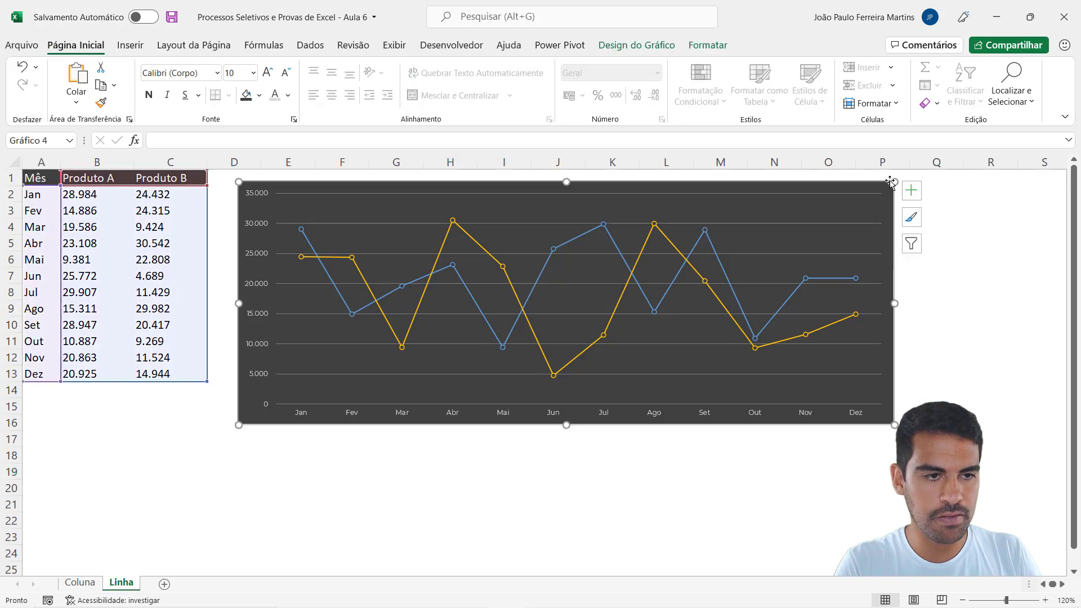
left_click(913, 190)
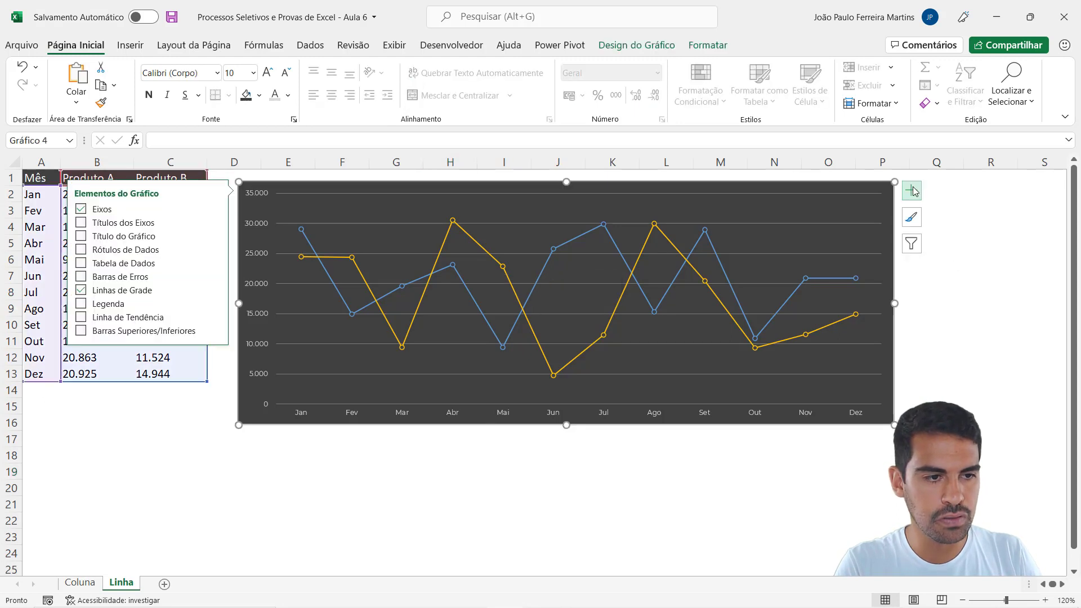
left_click(109, 304)
left_click(613, 503)
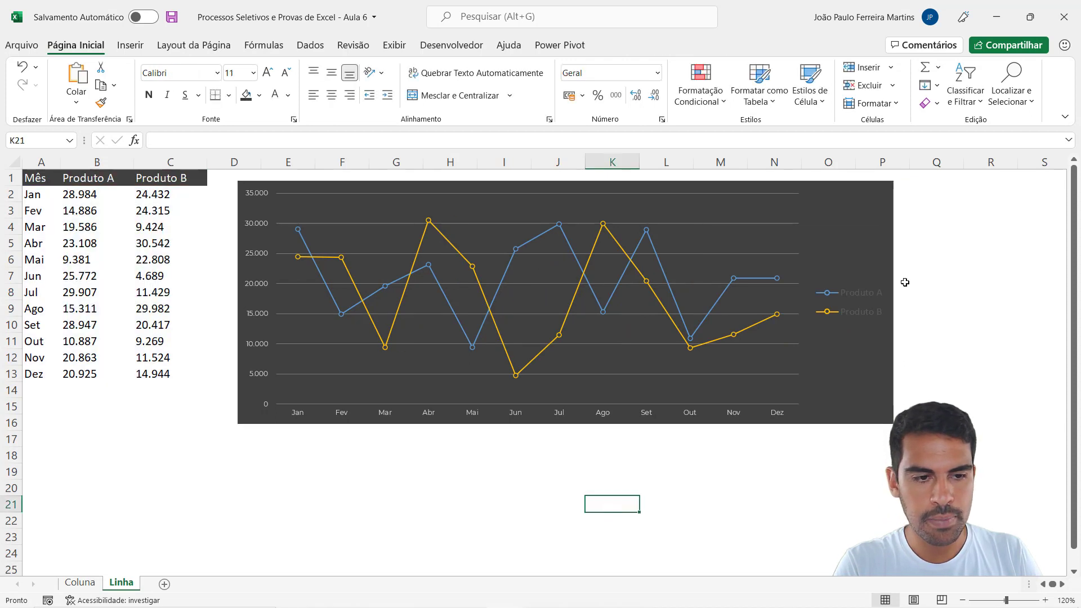
Format the chart legend's text in white Montserrat at size 6.
left_click(870, 292)
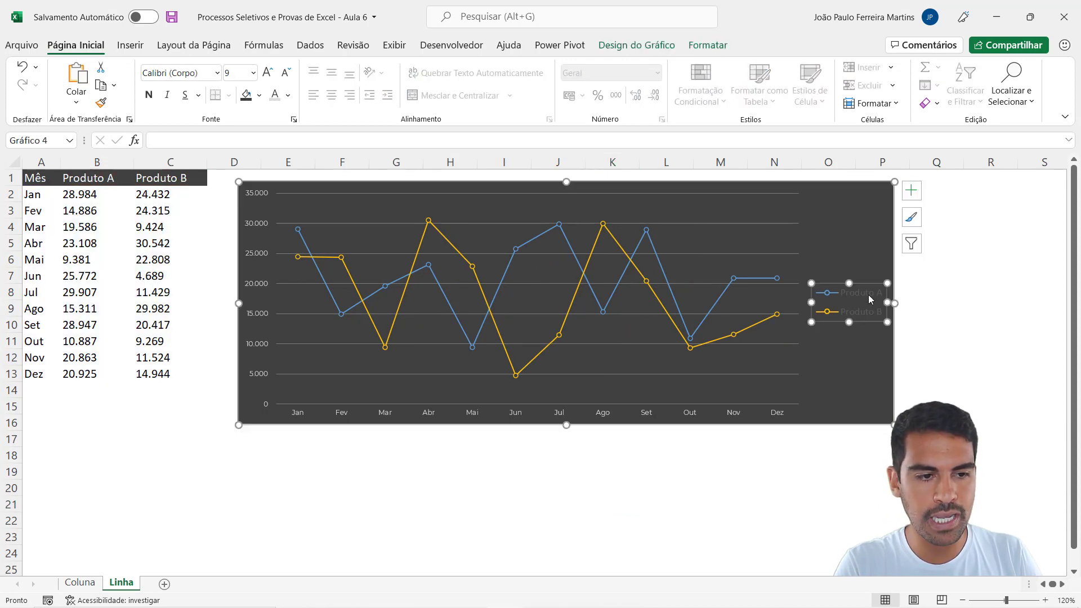
left_click(274, 95)
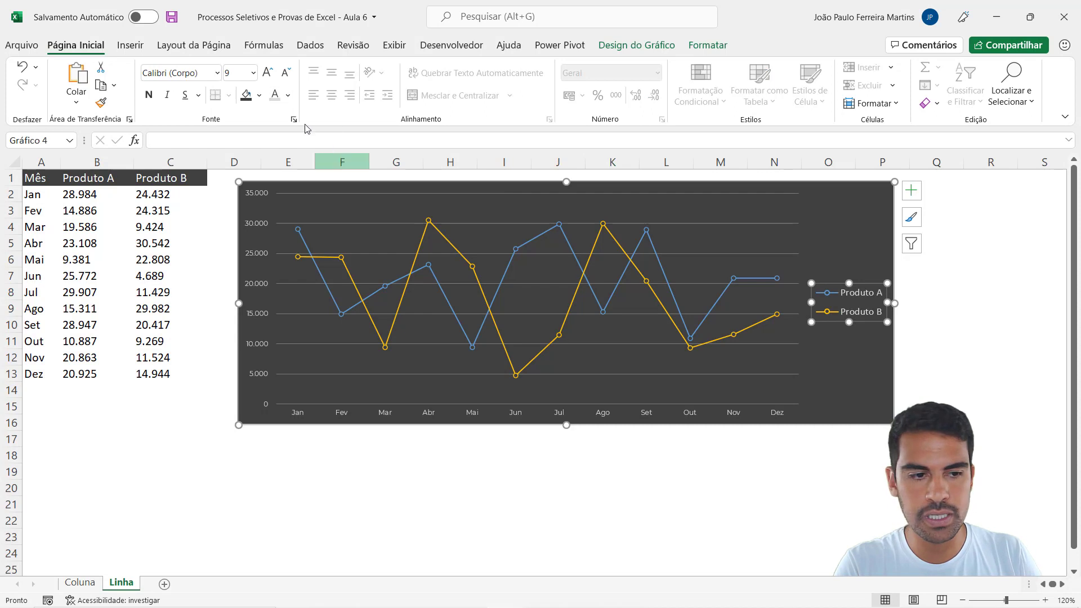
left_click(190, 73)
type("Montserrat")
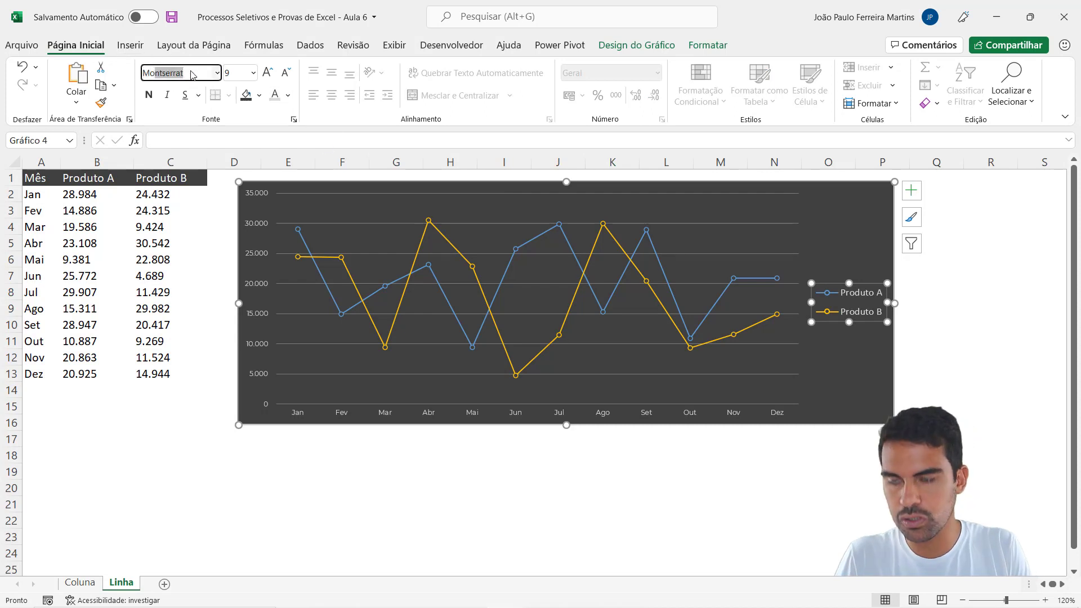
key("Return")
left_click(236, 75)
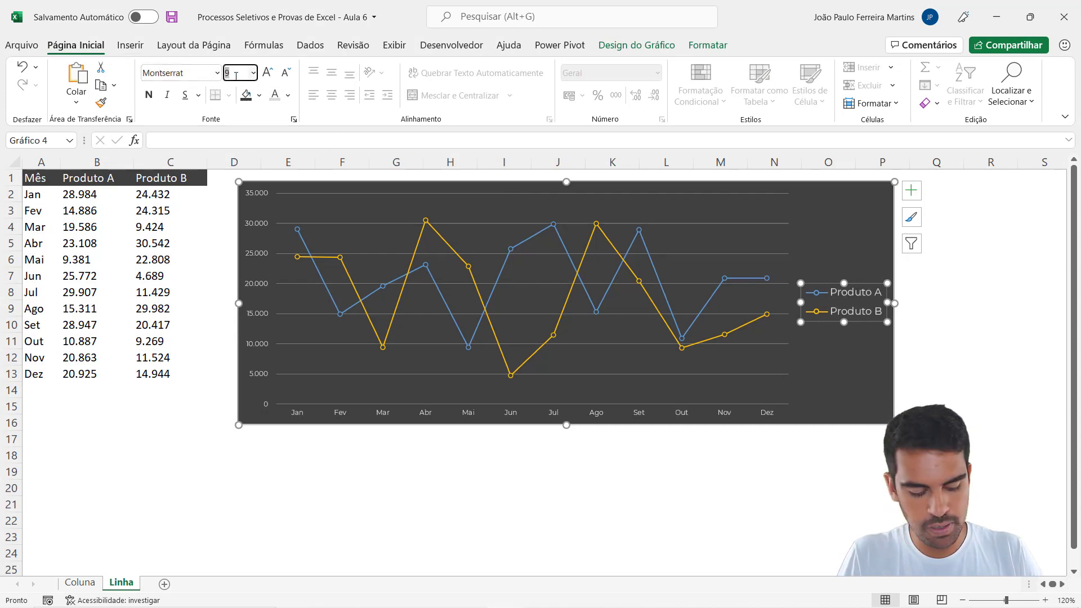
type("6")
key("Return")
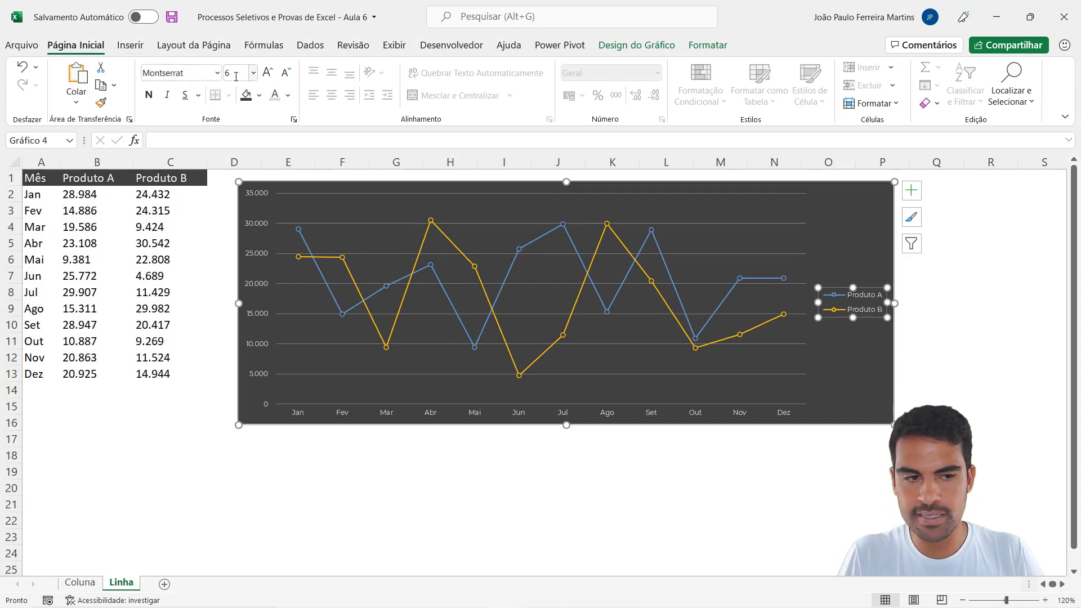
Reposition the chart legend to Parte Inferior.
left_click(912, 191)
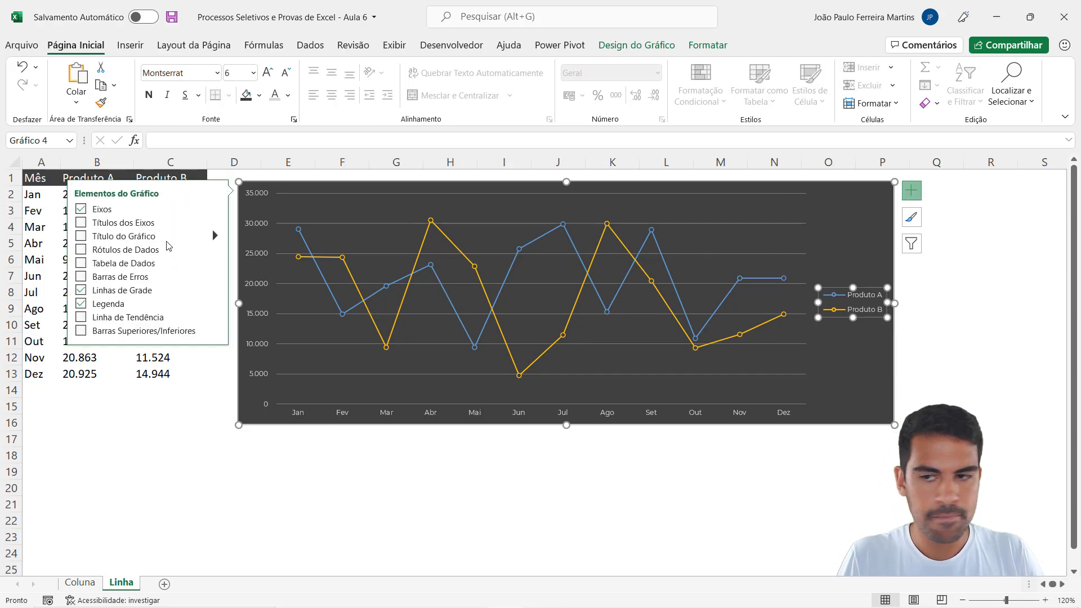
left_click(217, 305)
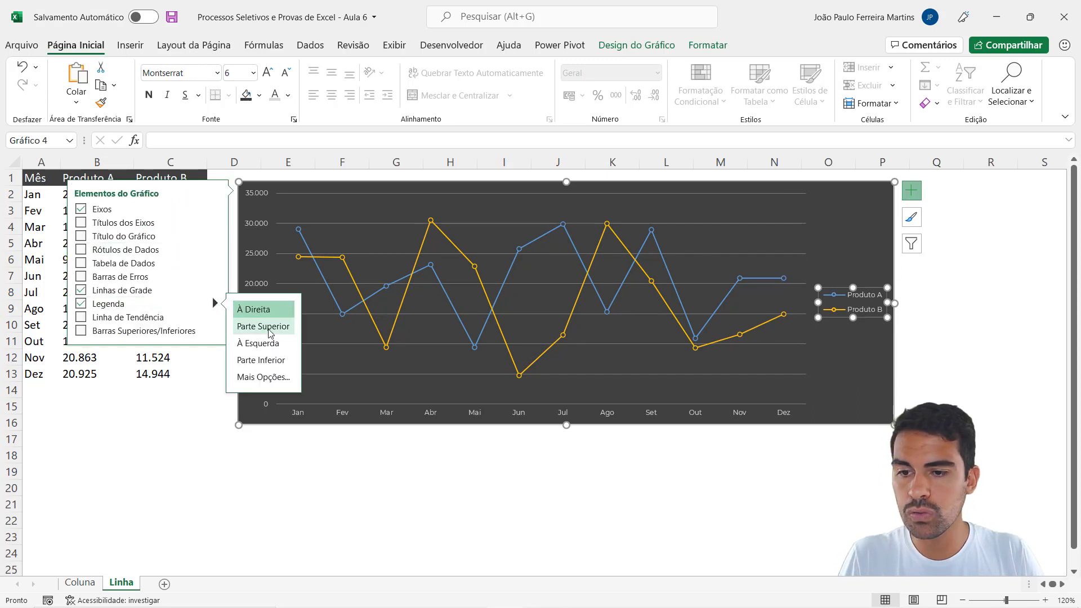
left_click(262, 360)
left_click(426, 457)
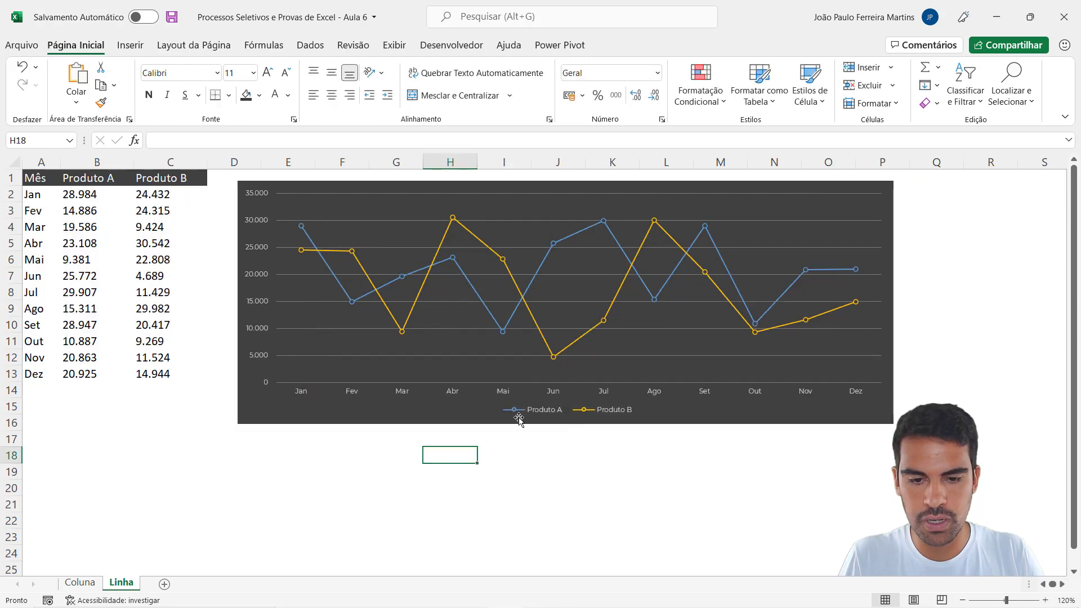
left_click(588, 454)
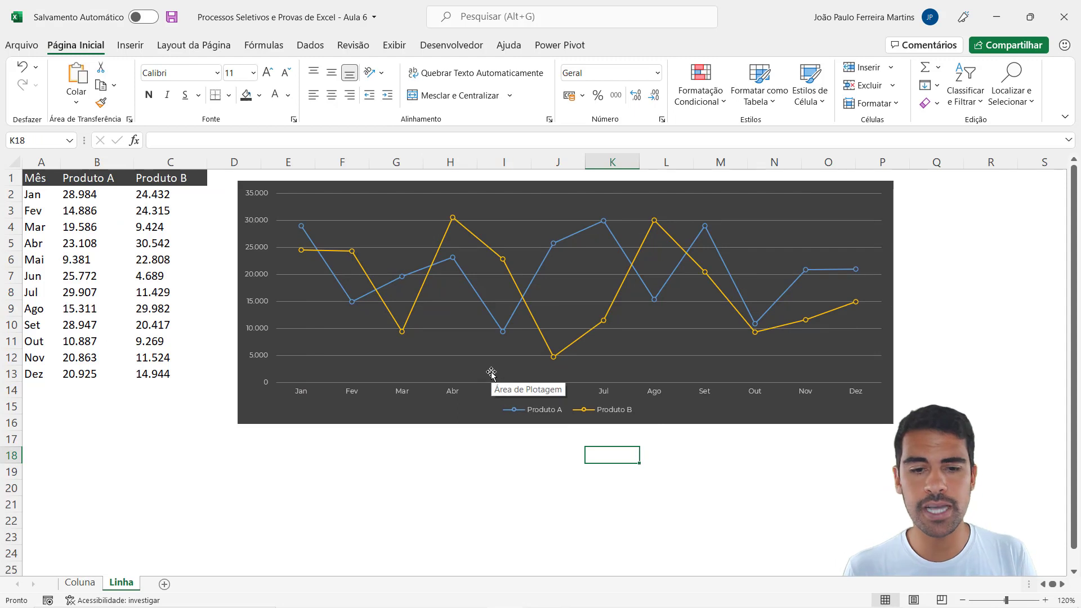
Lower the top edge of the plot area to leave room for a title above the lines.
left_click(613, 206)
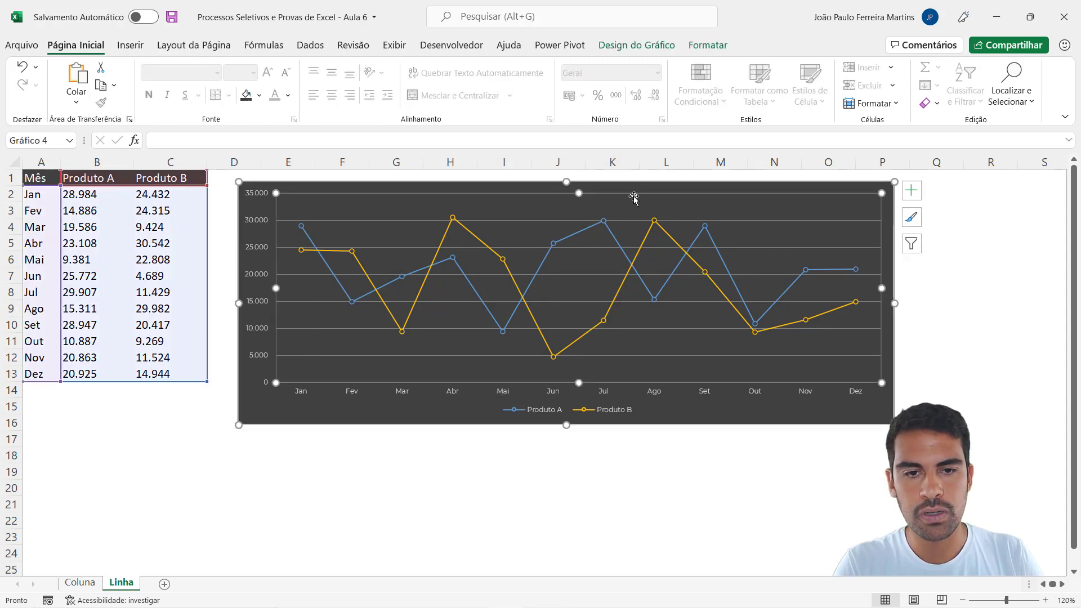
left_click(878, 455)
left_click(799, 211)
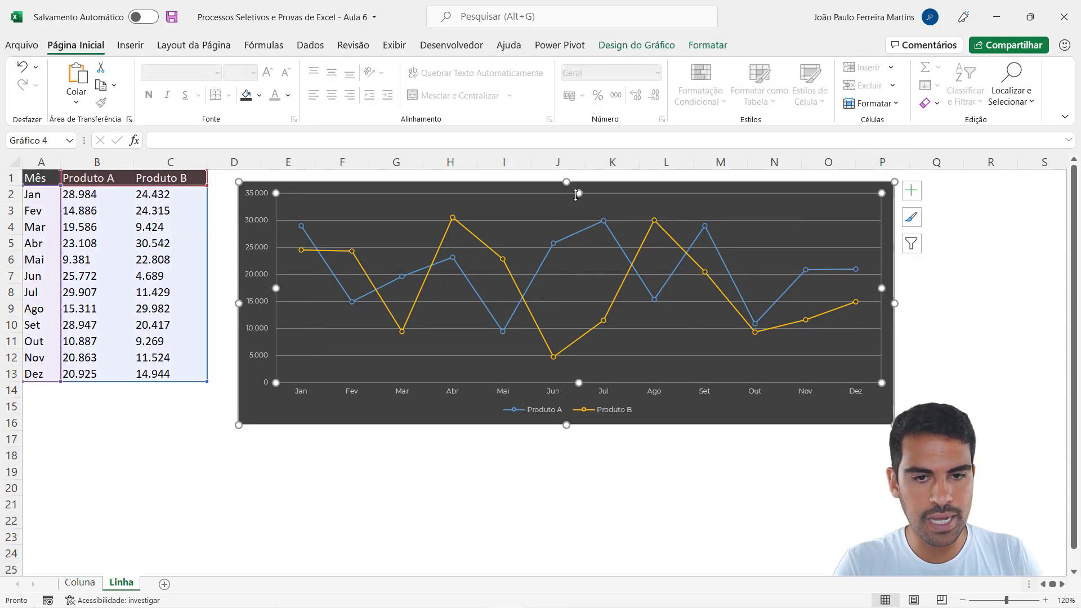
left_click_drag(575, 214, 585, 229)
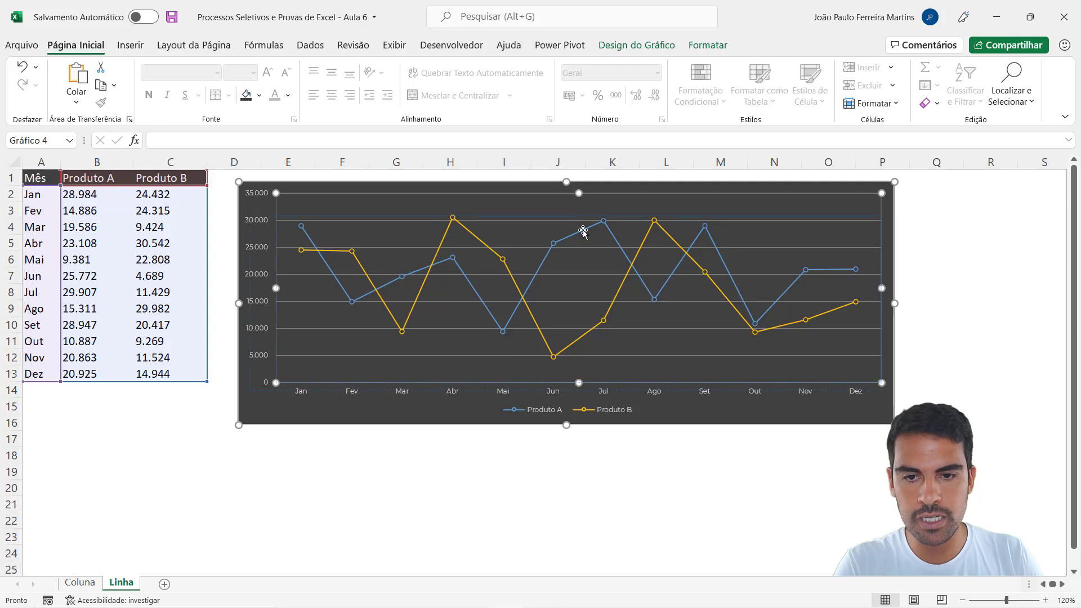
left_click(461, 475)
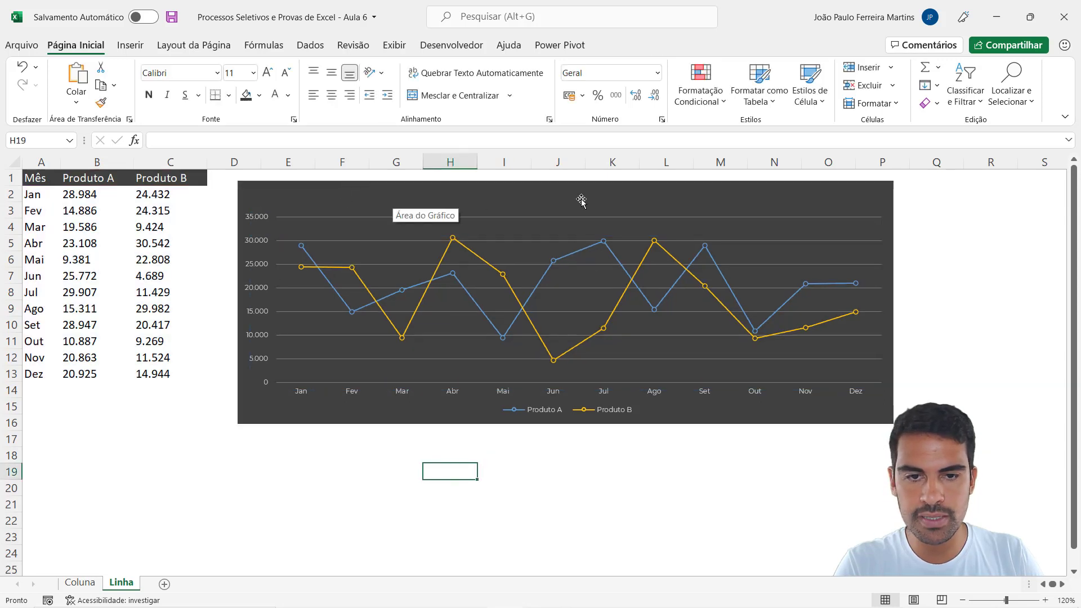
left_click(334, 449)
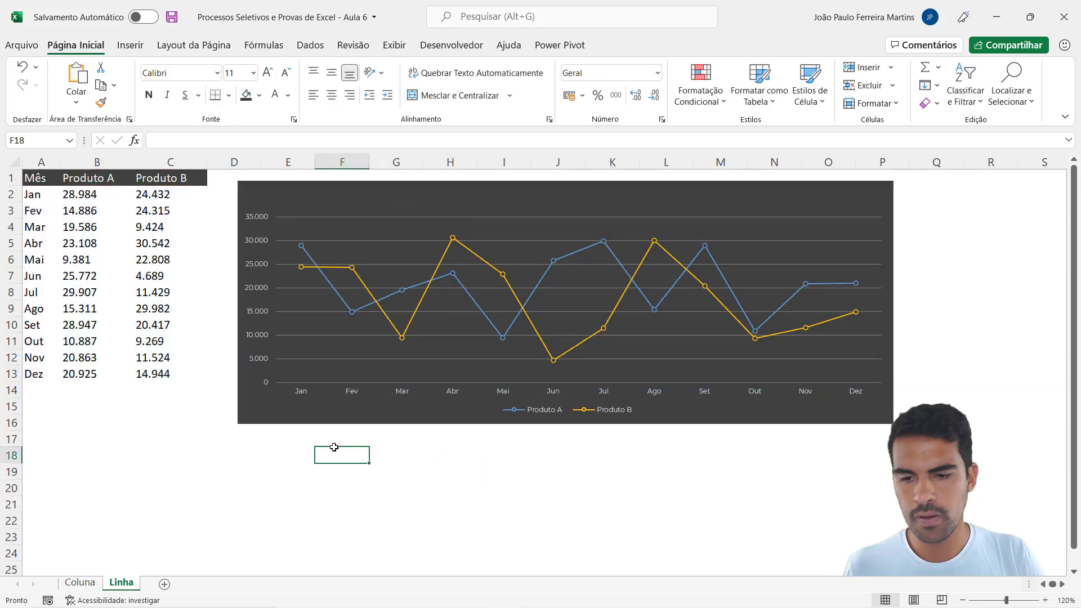
Draw a text box on the sheet below the line chart, spanning about columns G to J.
left_click(130, 45)
left_click(957, 79)
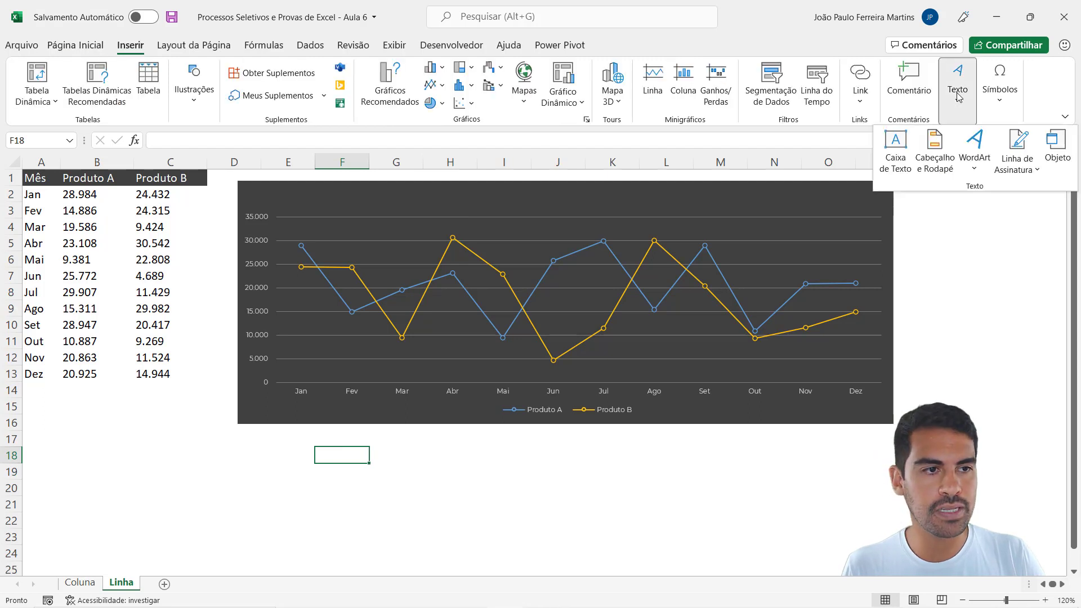
left_click(898, 161)
left_click_drag(386, 465, 538, 495)
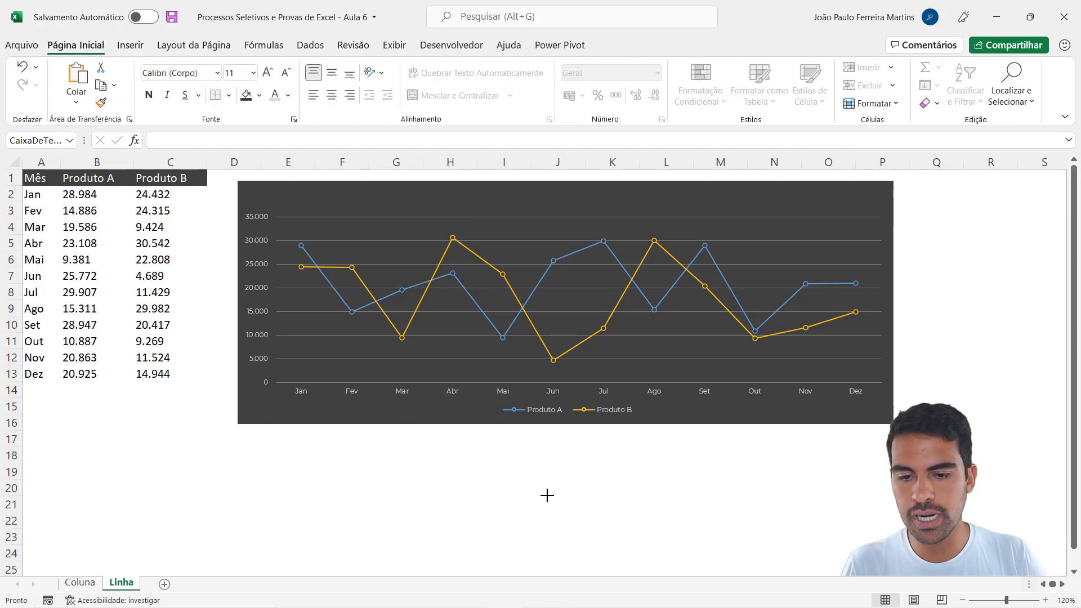
Enter "Unidades Produzidas Produto A vs Produto B" in the text box and widen it so the text fits on one line.
type("uNID")
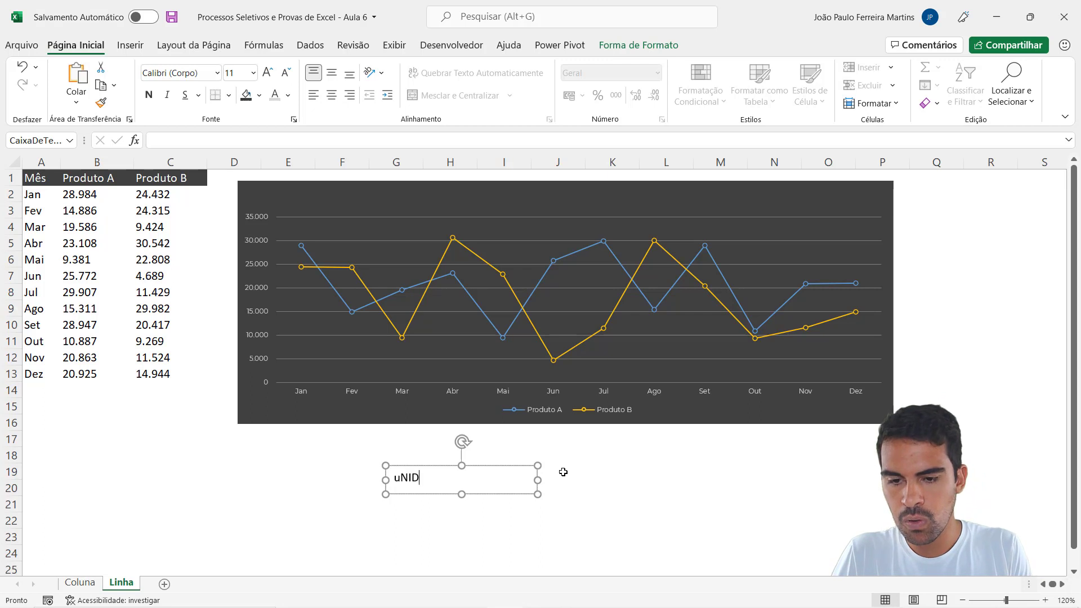
key("BackSpace")
key("BackSpace")
key("BackSpace")
key("BackSpace")
type("Unidades Produ")
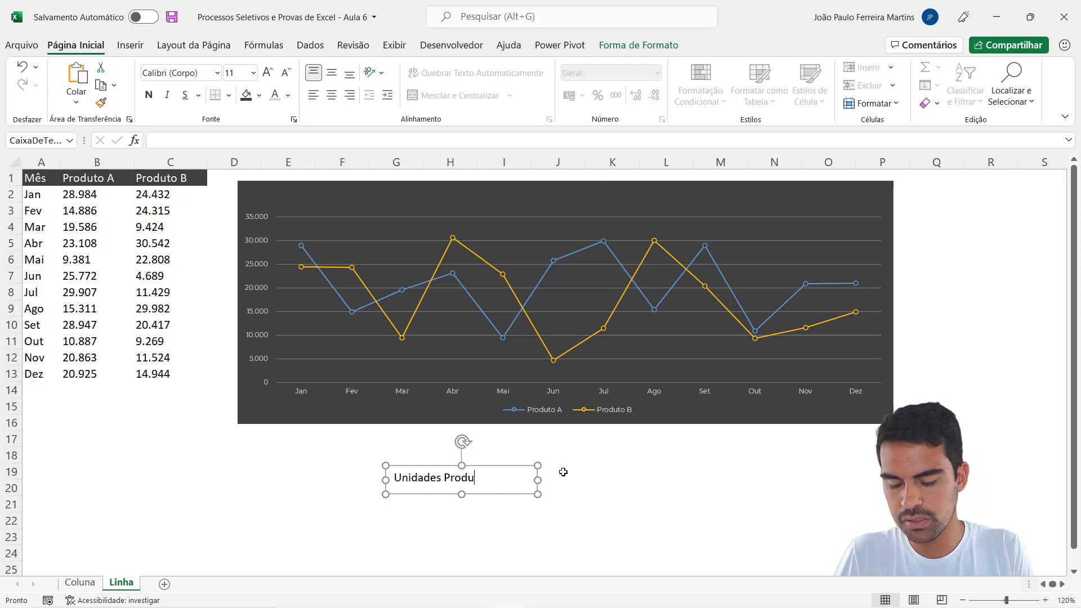
type("zidas ")
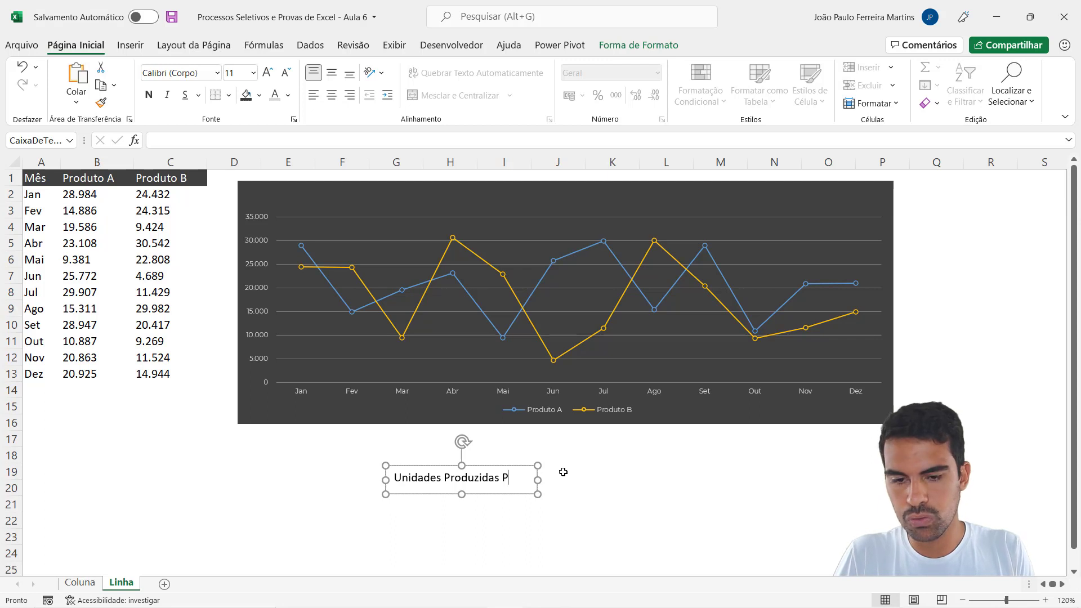
type("Pros")
key("BackSpace")
type("dut")
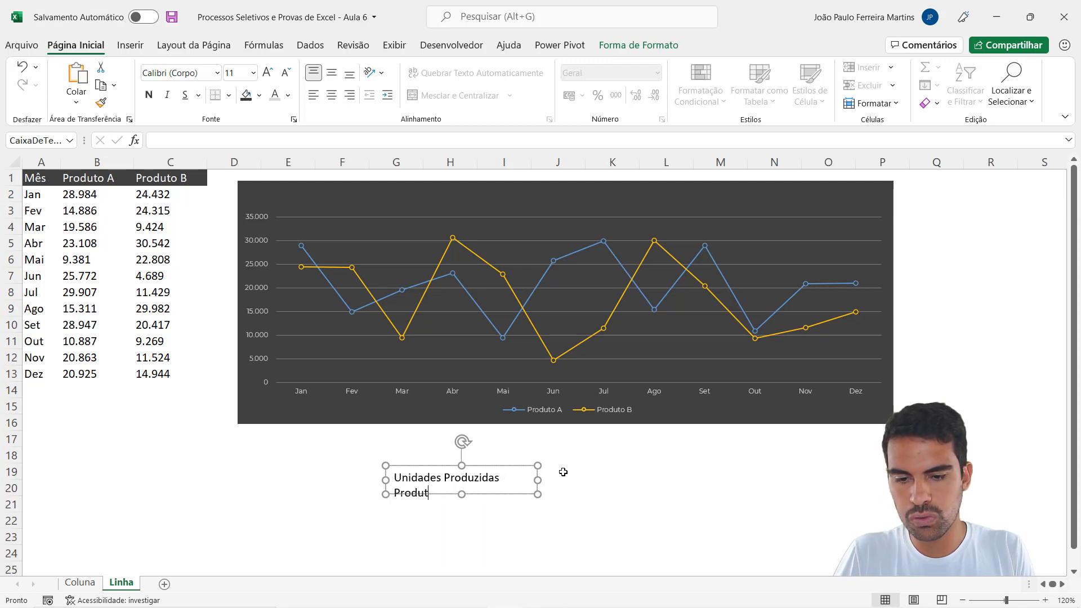
type("o A vs")
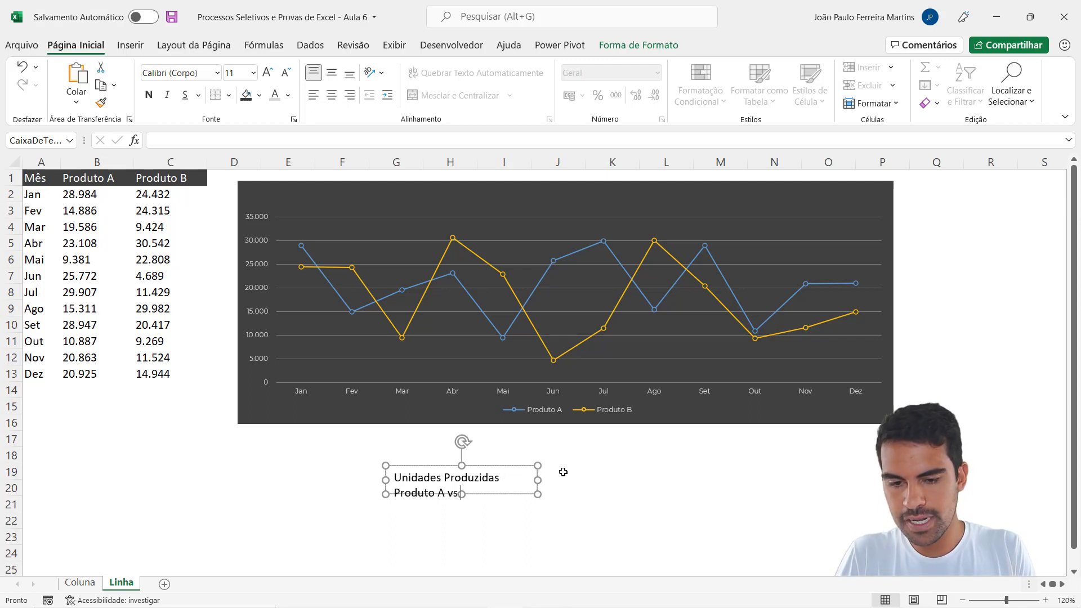
type(" Produto B")
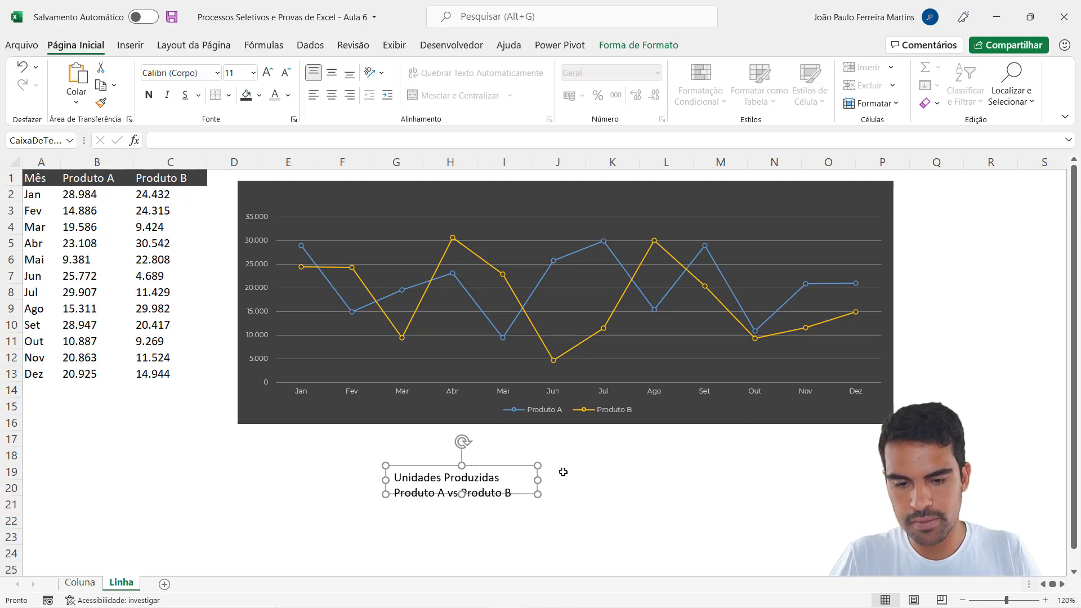
left_click_drag(538, 480, 681, 480)
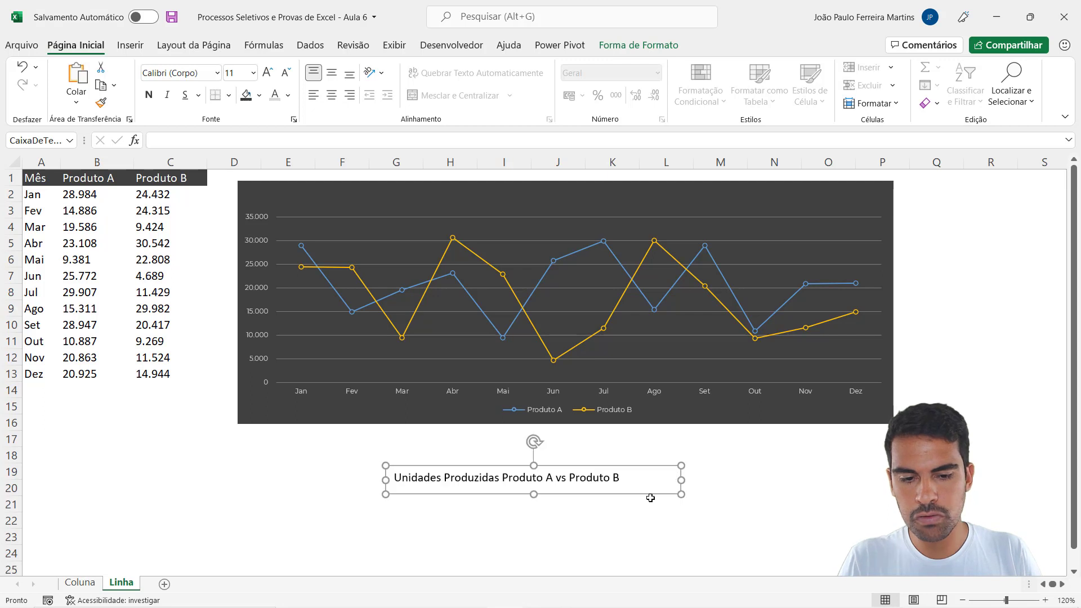
Paste a copy of the title text box inside the line chart and delete the original below it.
left_click(349, 214)
key("ctrl+v")
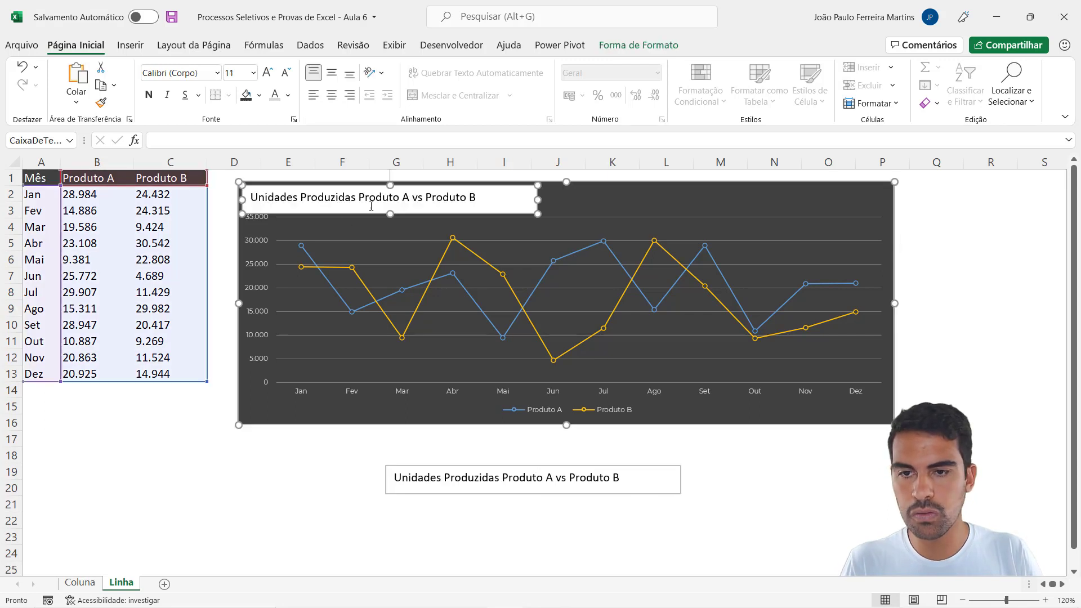
left_click(600, 467)
key("Delete")
double_click(652, 420)
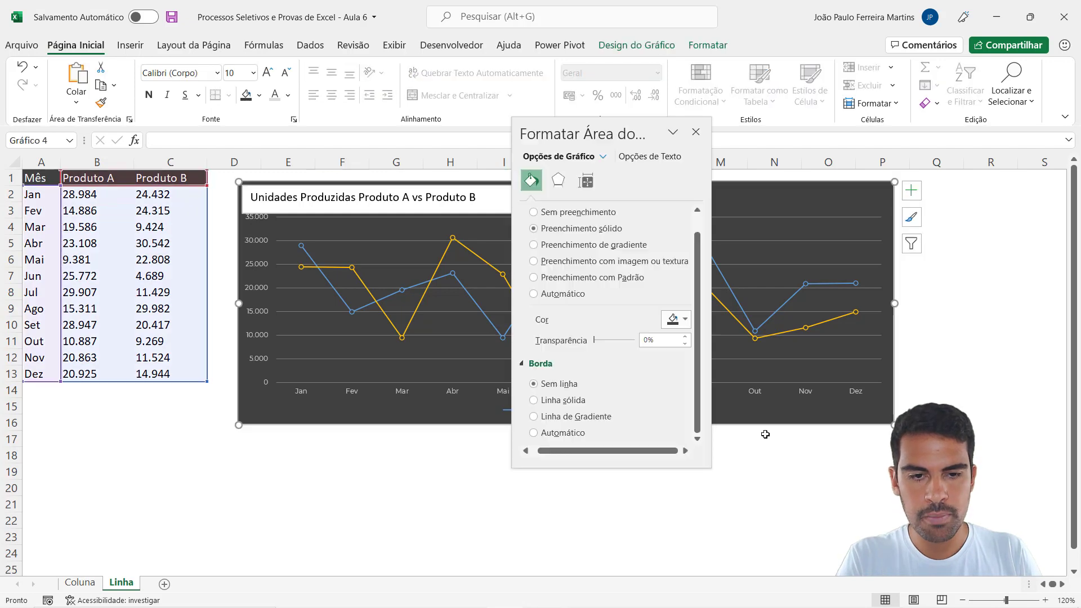
left_click(828, 424)
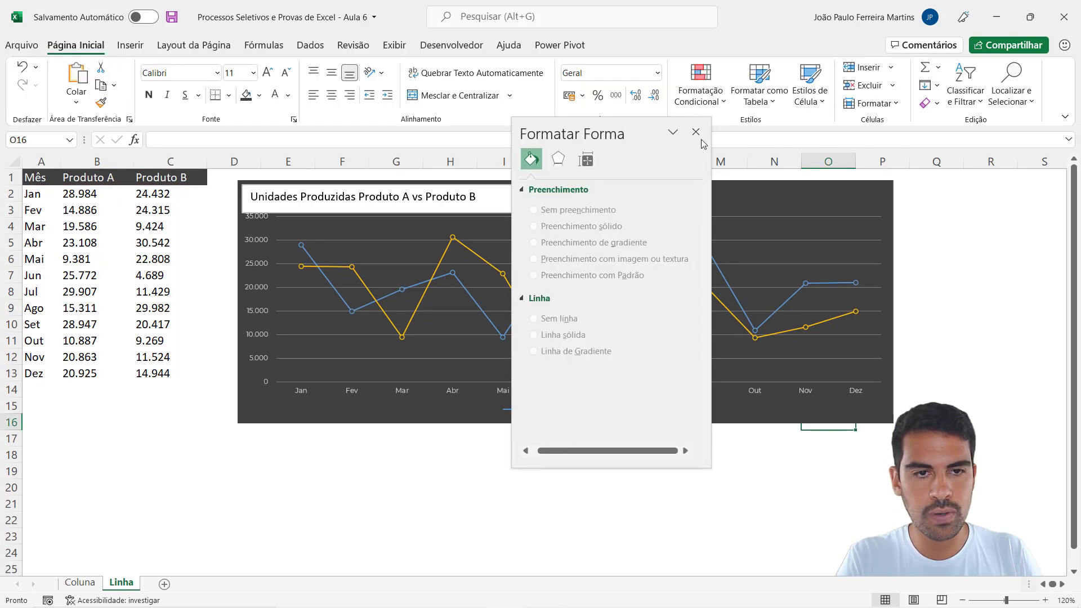
Move the line chart slightly down and to the right so its upper edge starts at row 2.
left_click(696, 133)
left_click(717, 186)
left_click_drag(716, 184, 756, 190)
left_click(506, 197)
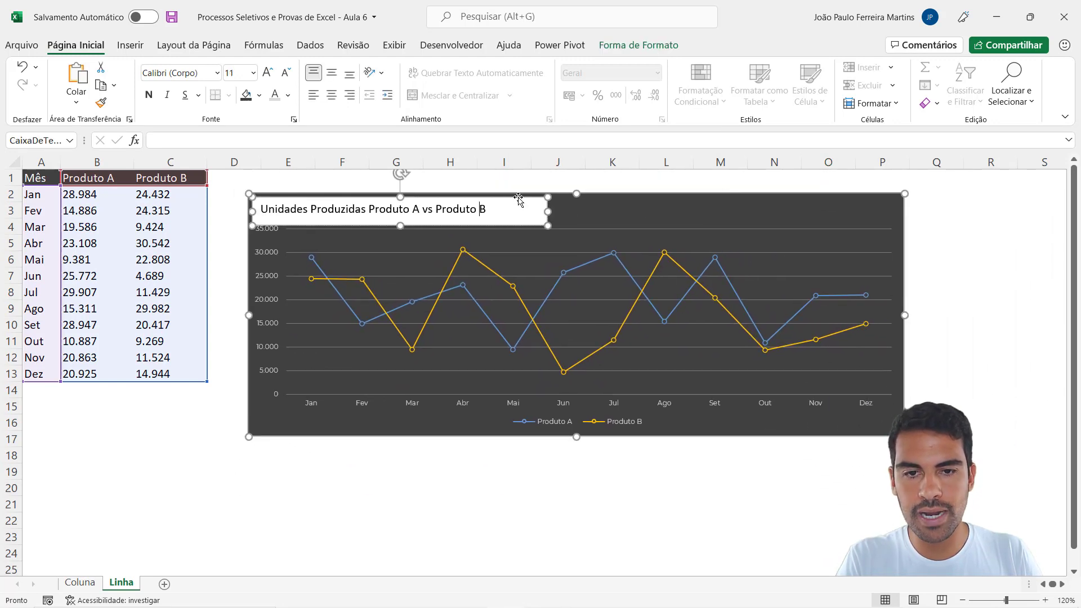
left_click(443, 520)
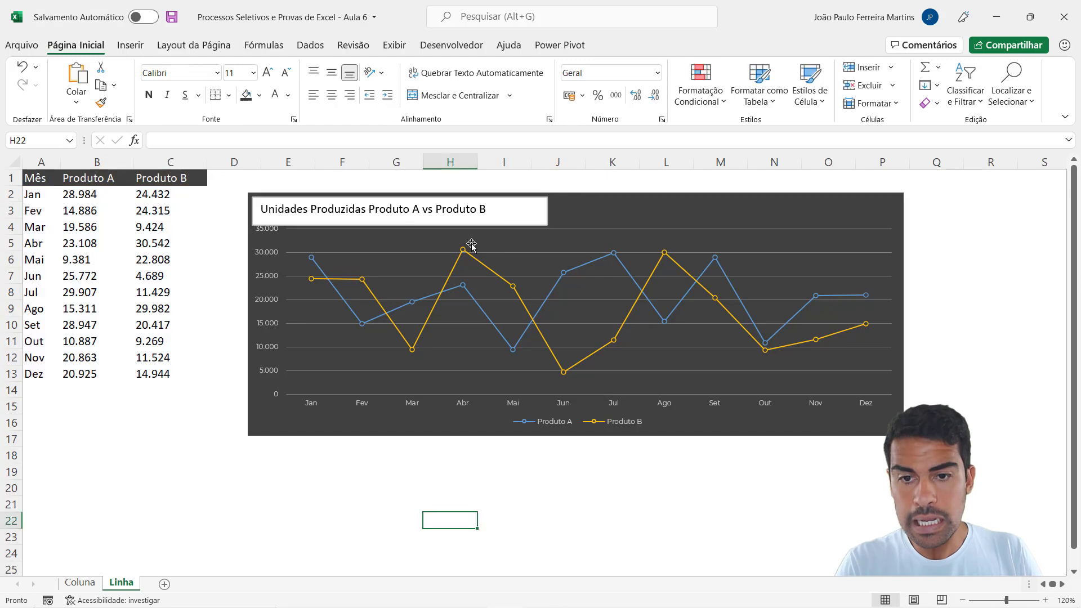
Remove the outline and the fill from the title text box in the line chart.
left_click(483, 215)
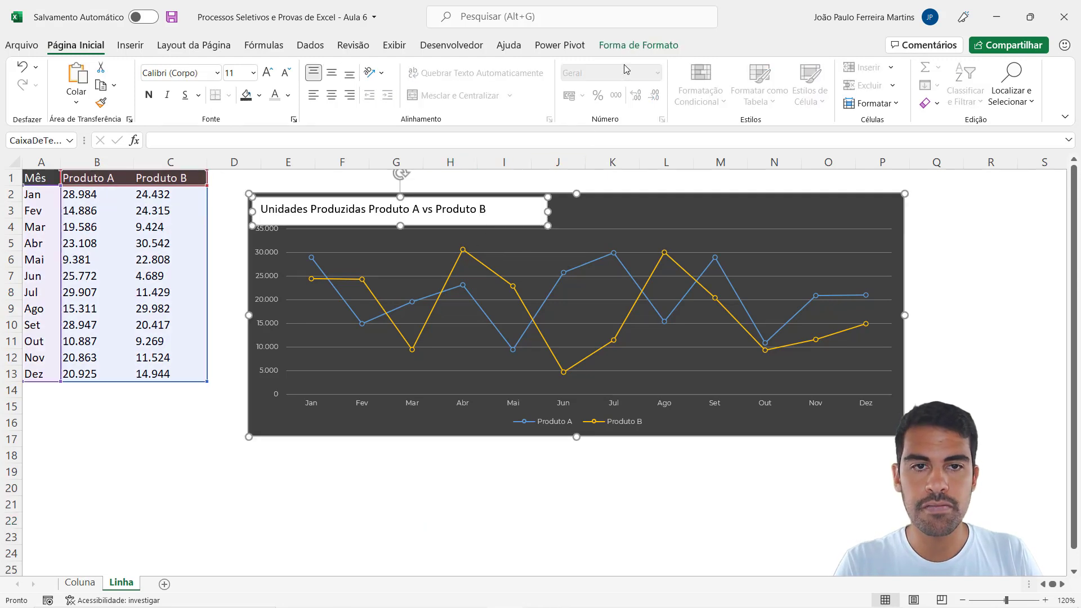
left_click(635, 46)
left_click(389, 85)
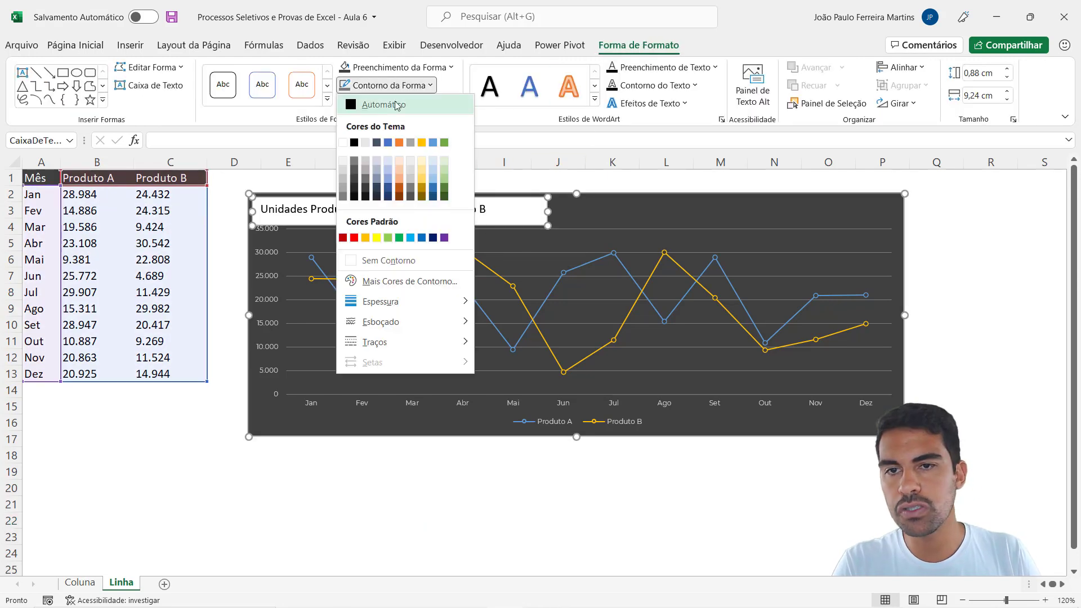
left_click(389, 260)
left_click(399, 67)
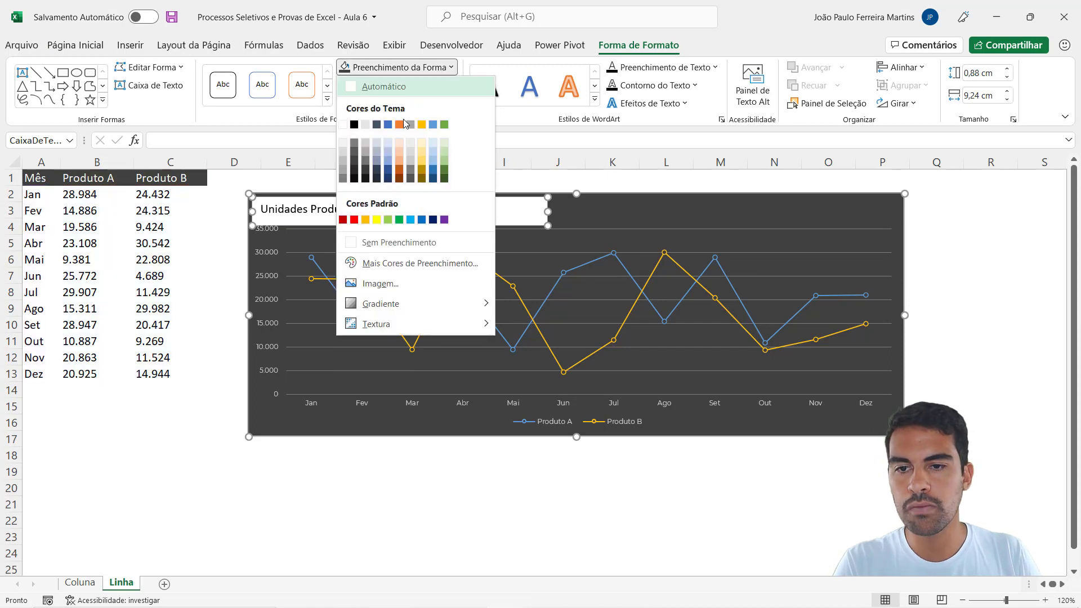
left_click(400, 243)
Format the chart title text as Montserrat, size 10, bold, in the last-used light font color.
left_click(75, 45)
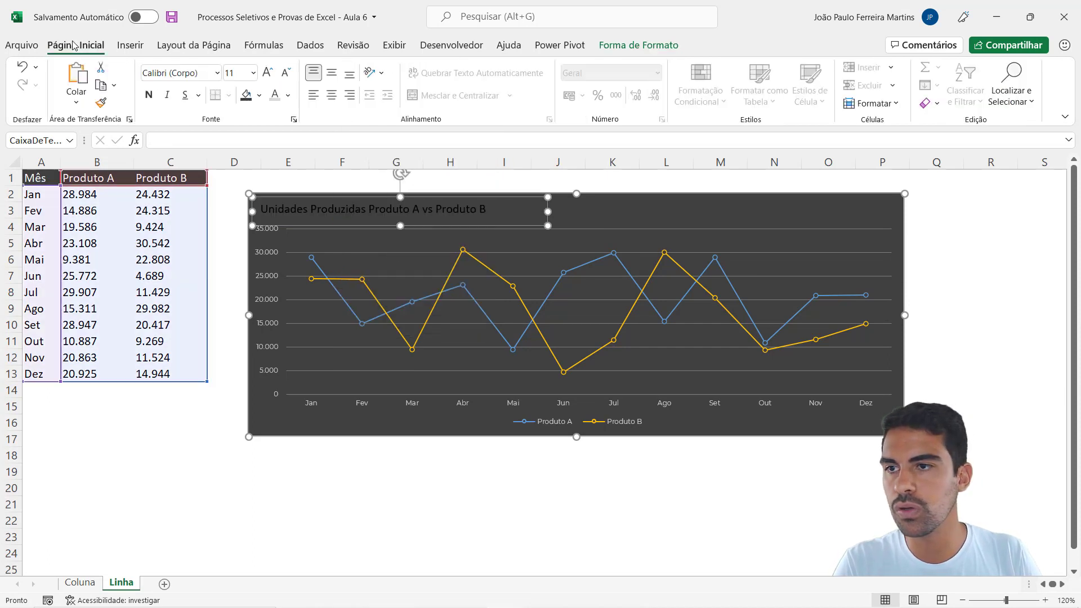
left_click(209, 73)
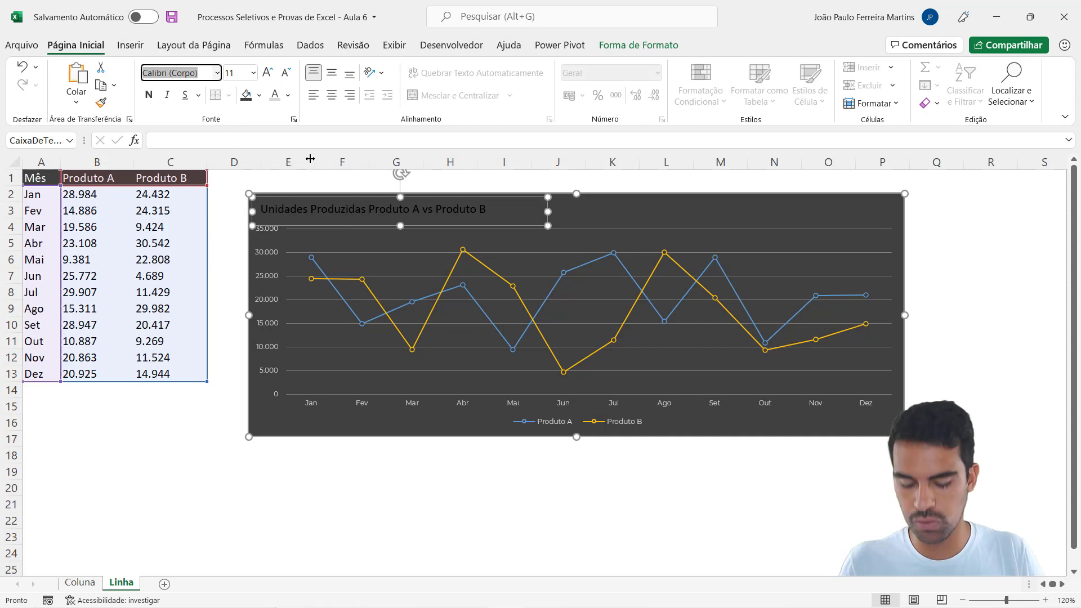
type("Montserrat")
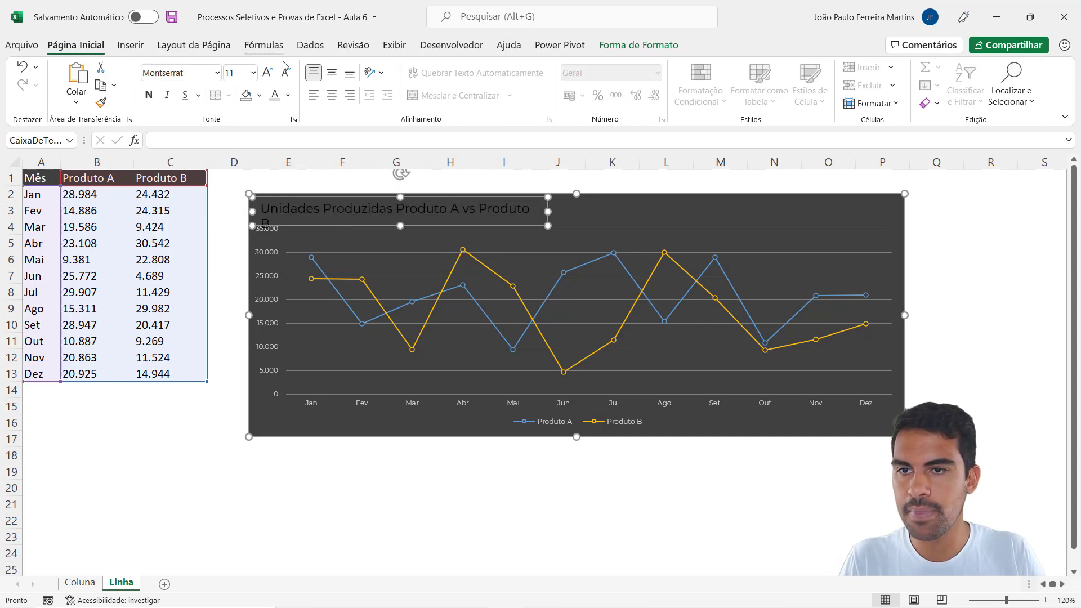
left_click(286, 73)
left_click(286, 73)
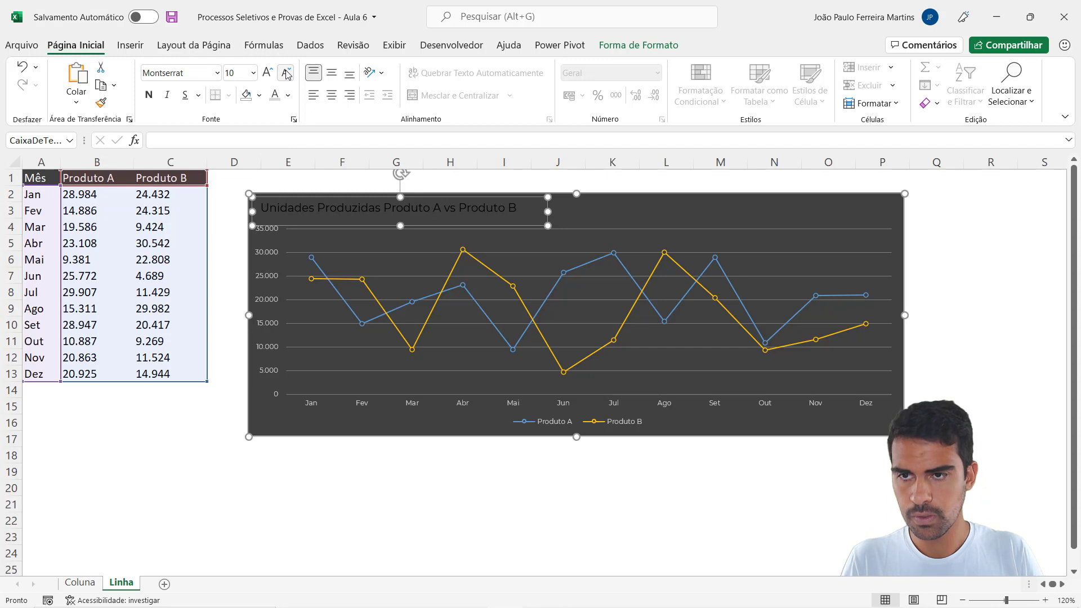
left_click(277, 99)
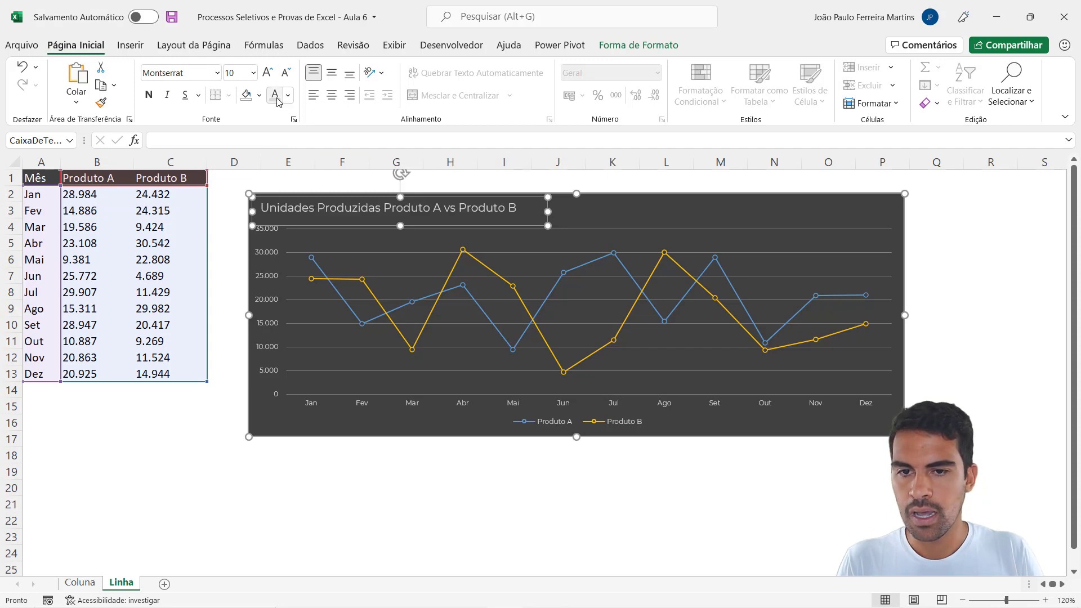
left_click(149, 94)
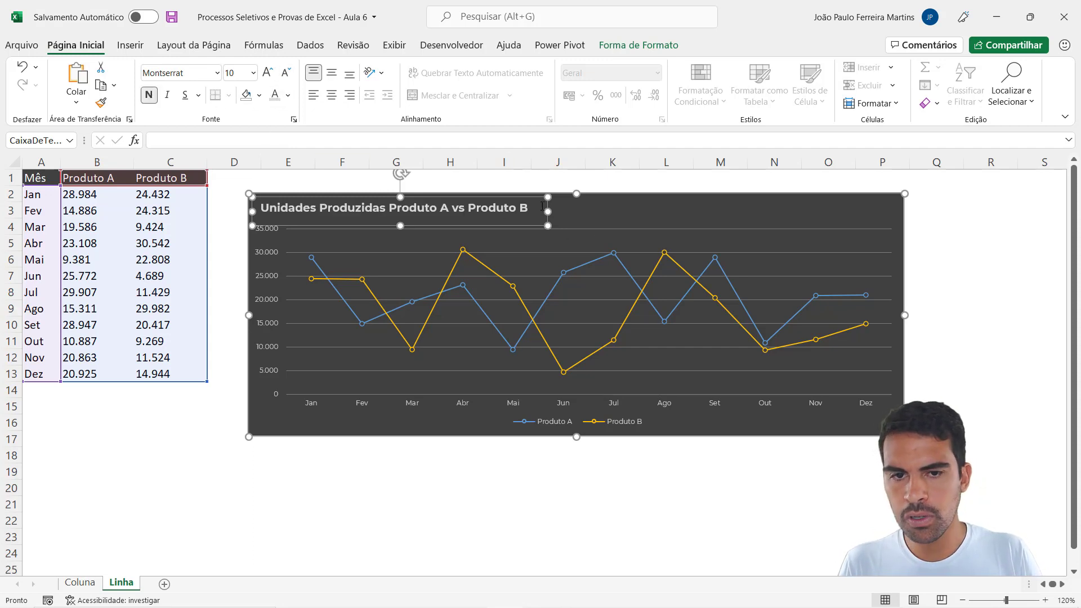
Widen the title text box to nearly the full chart width and center its text horizontally and vertically.
left_click_drag(545, 211, 896, 207)
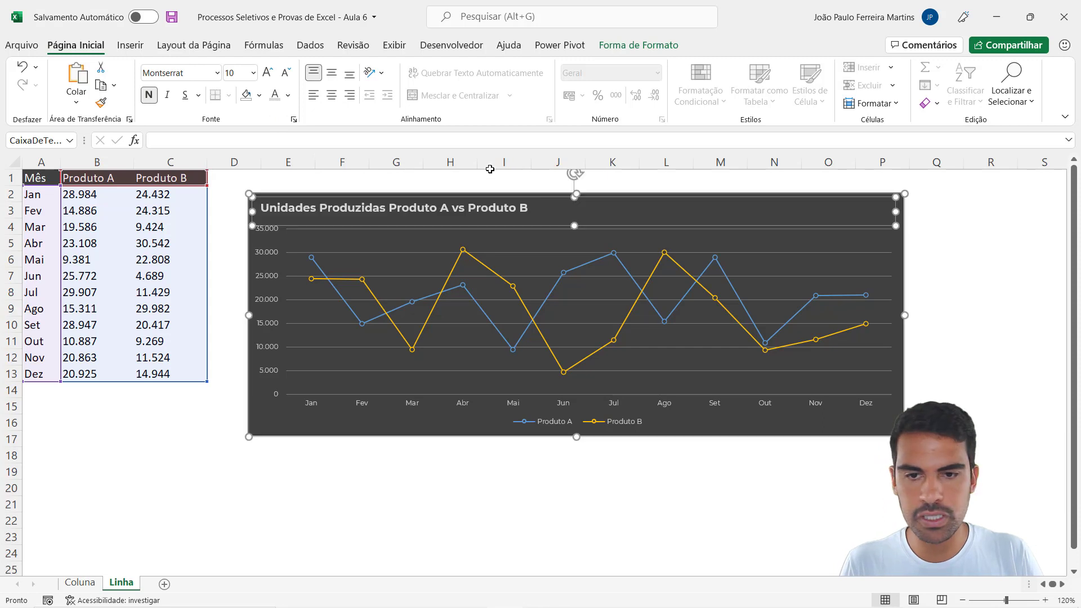
left_click(332, 95)
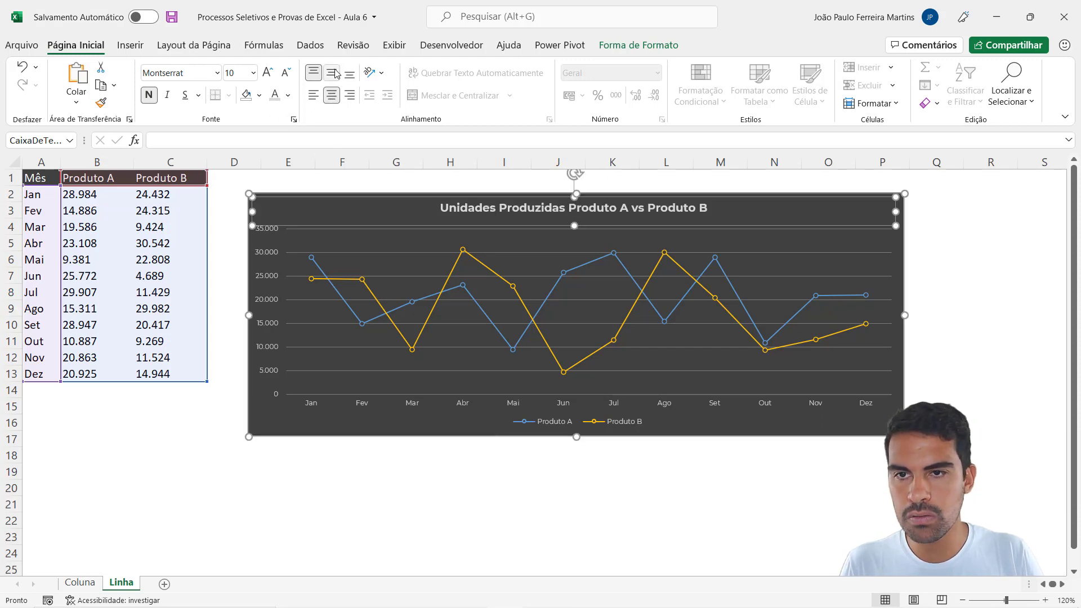
left_click(580, 469)
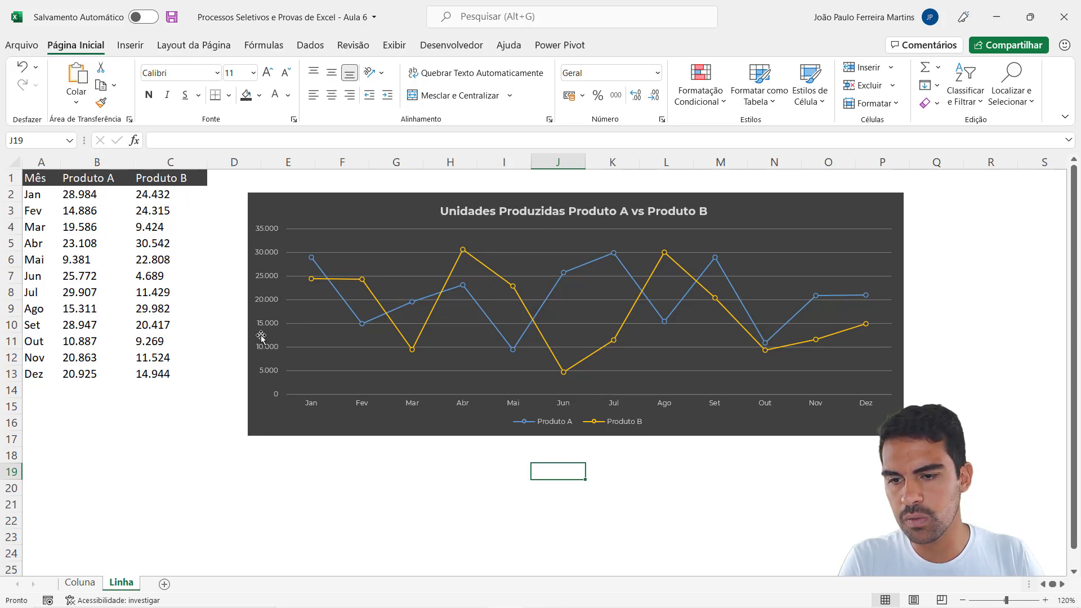
Set the line chart's vertical axis bounds to a minimum of 0 and a maximum of 40000.
right_click(268, 353)
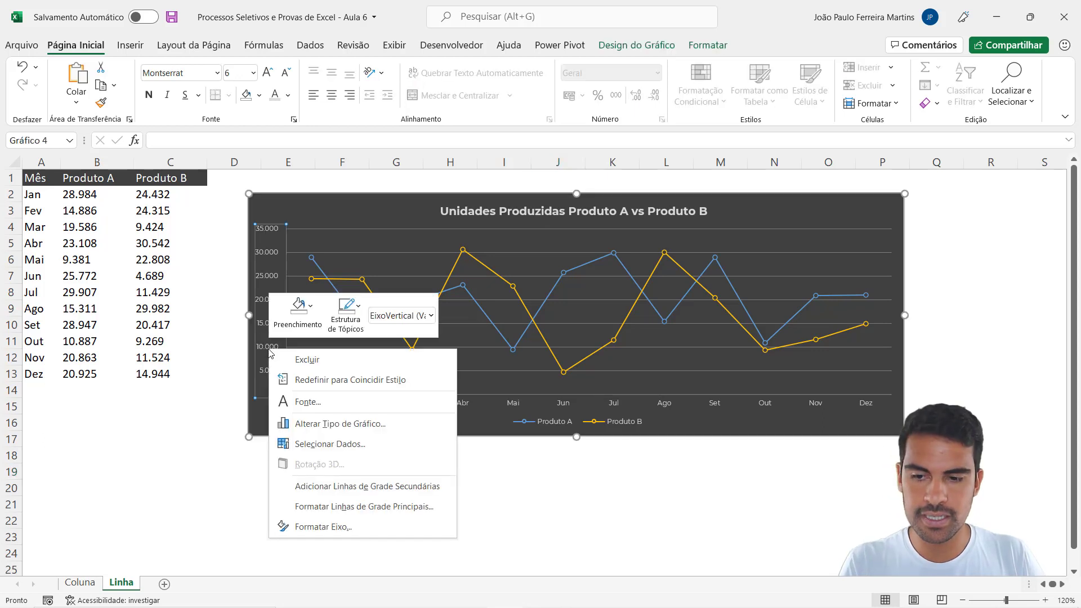
left_click(329, 526)
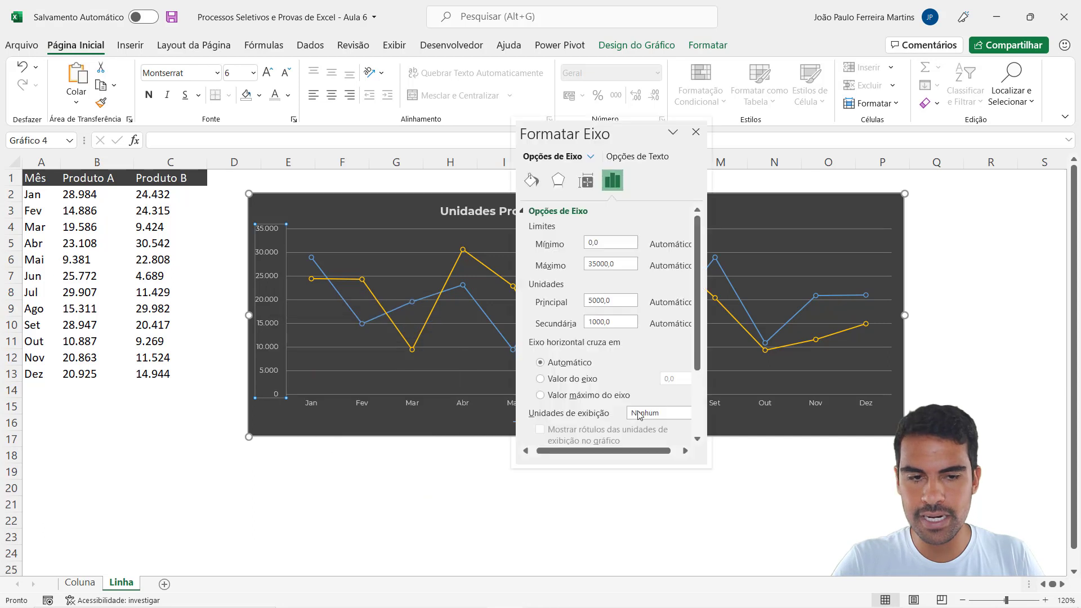
left_click(623, 266)
left_click(610, 241)
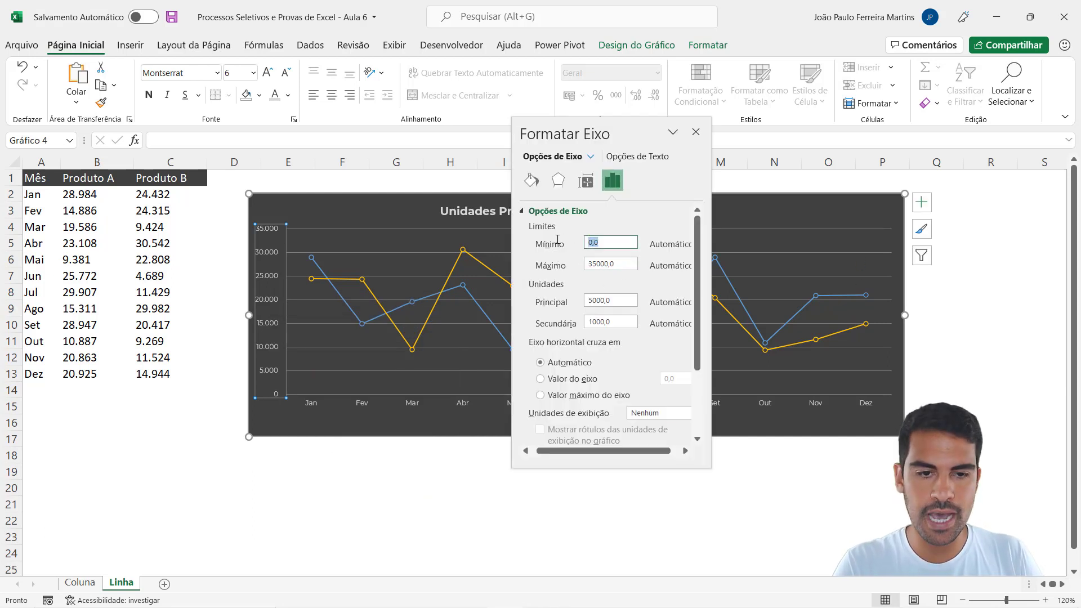
type("0")
key("Return")
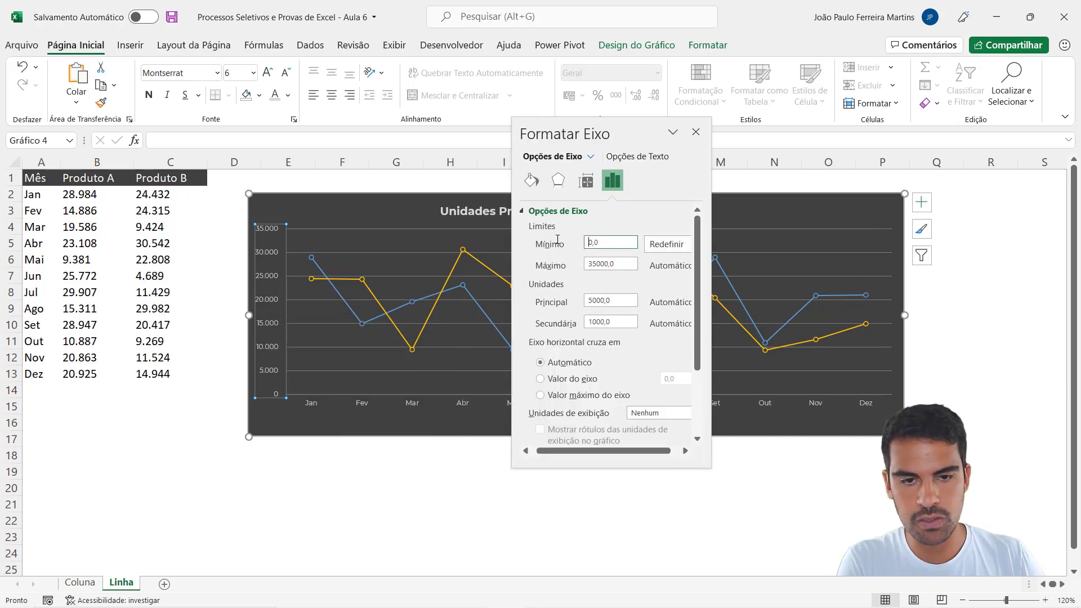
double_click(614, 263)
type("40")
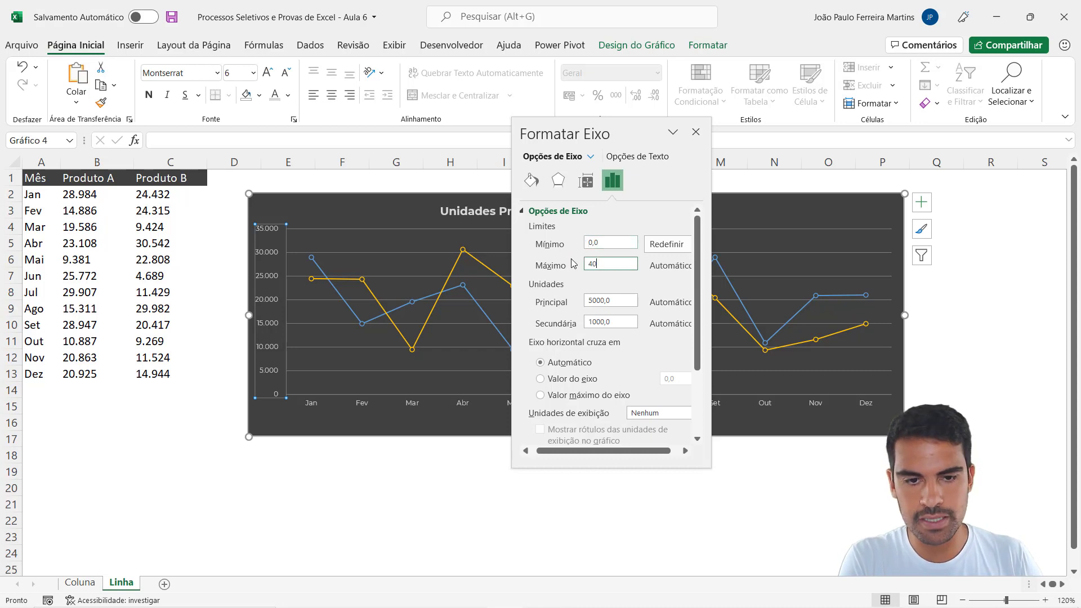
type("000")
key("Return")
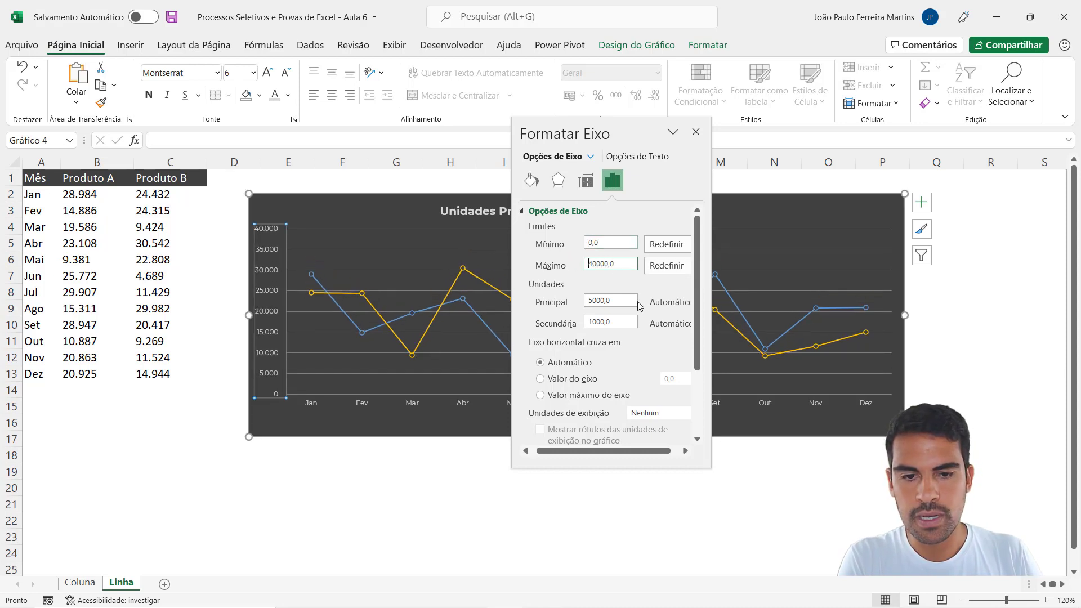
Try a major unit of 2000 on the vertical axis.
left_click(587, 294)
double_click(588, 294)
type("2")
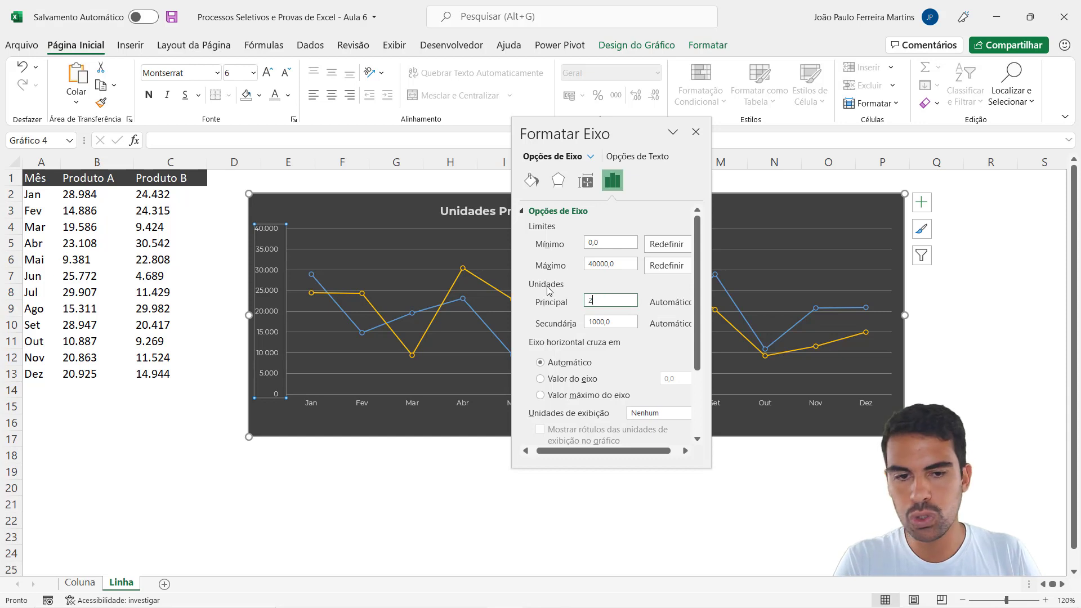
type("000")
key("Return")
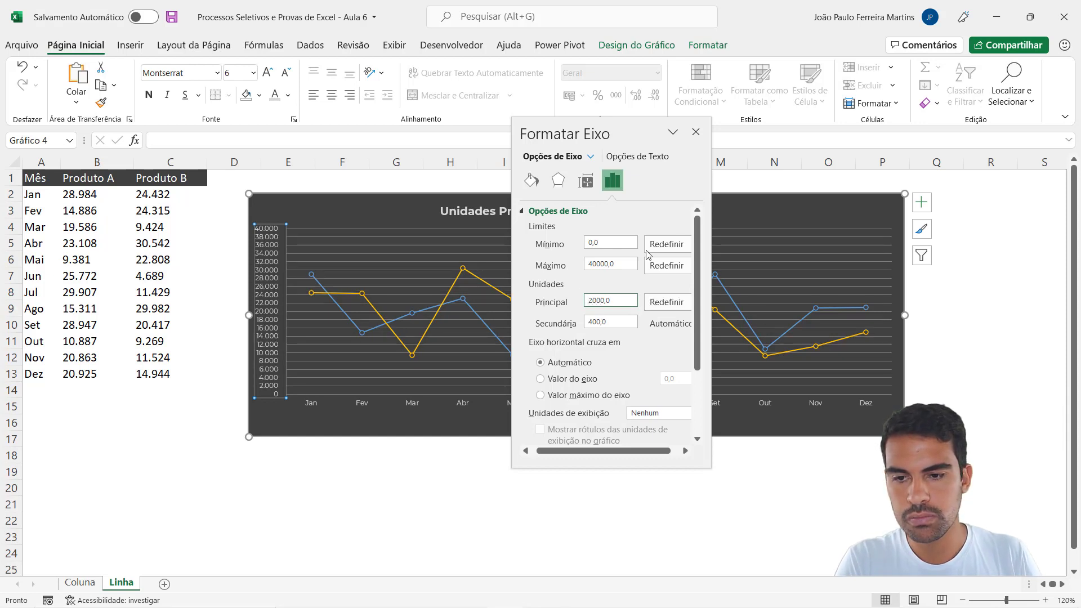
Set the vertical axis major unit to 5000 and close the axis formatting options.
double_click(624, 297)
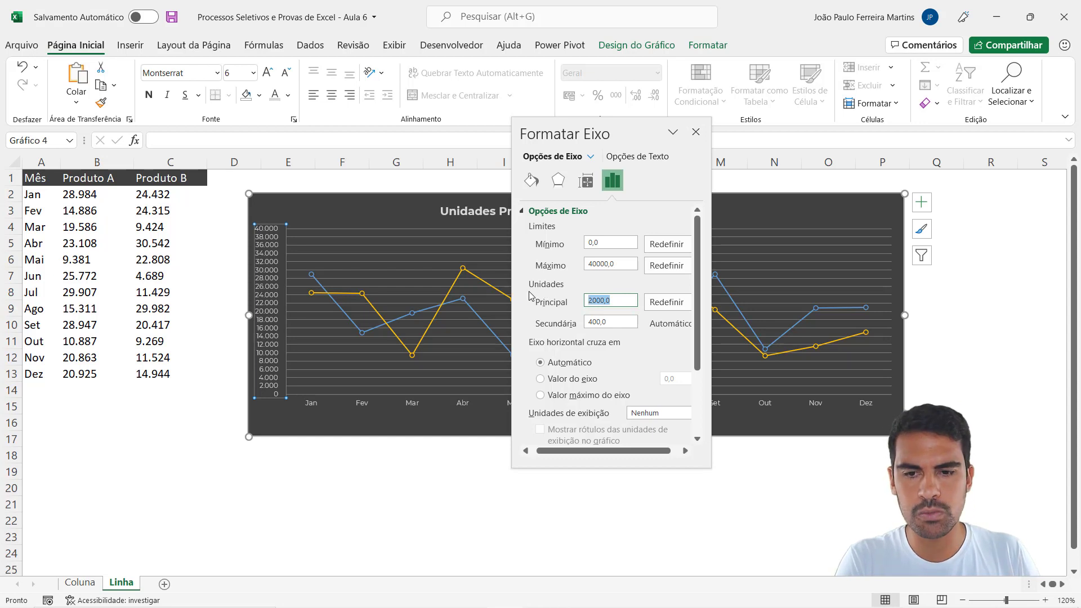
type("5000")
key("Return")
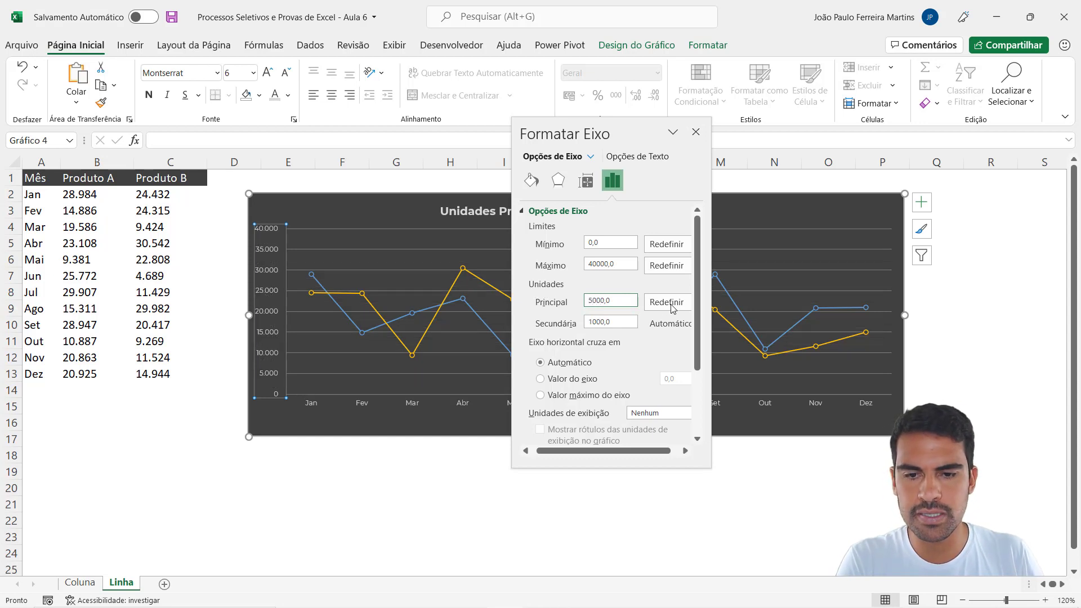
left_click(696, 133)
left_click(507, 473)
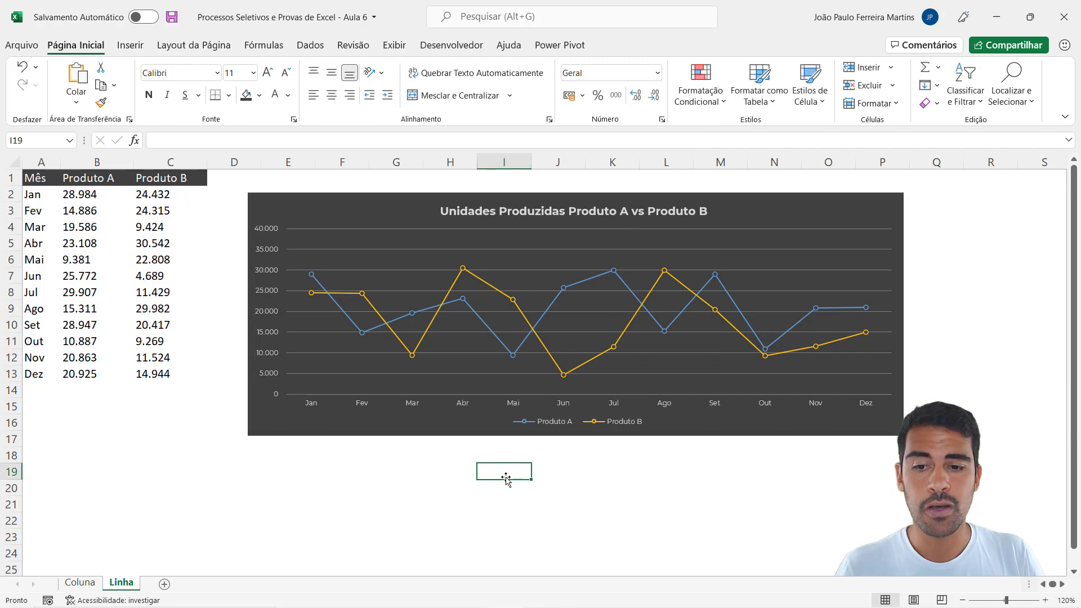
Add primary vertical gridlines to the line chart.
left_click(891, 204)
left_click(921, 202)
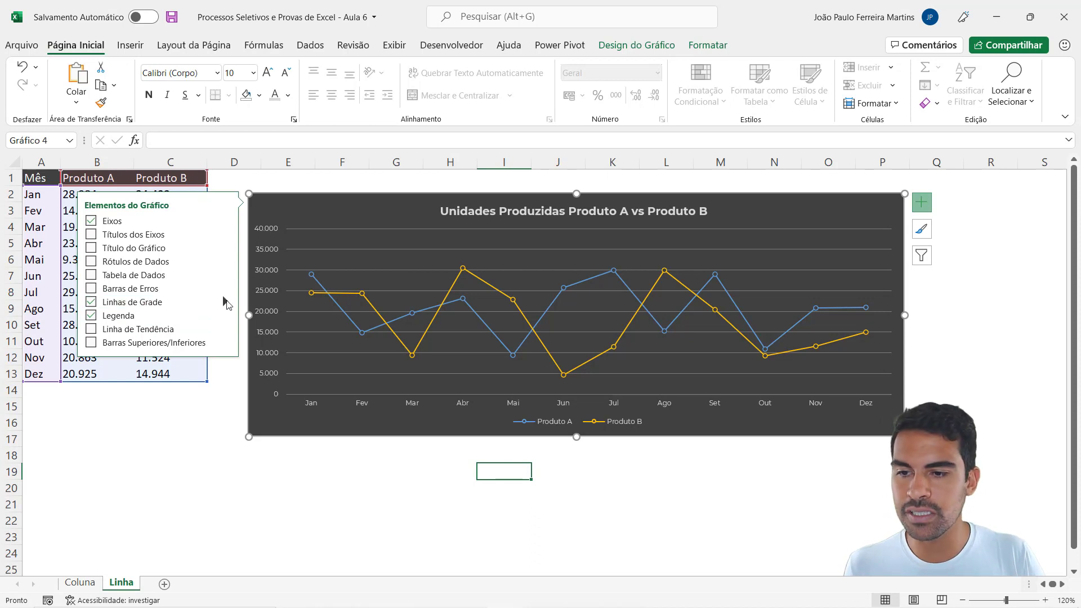
left_click(224, 304)
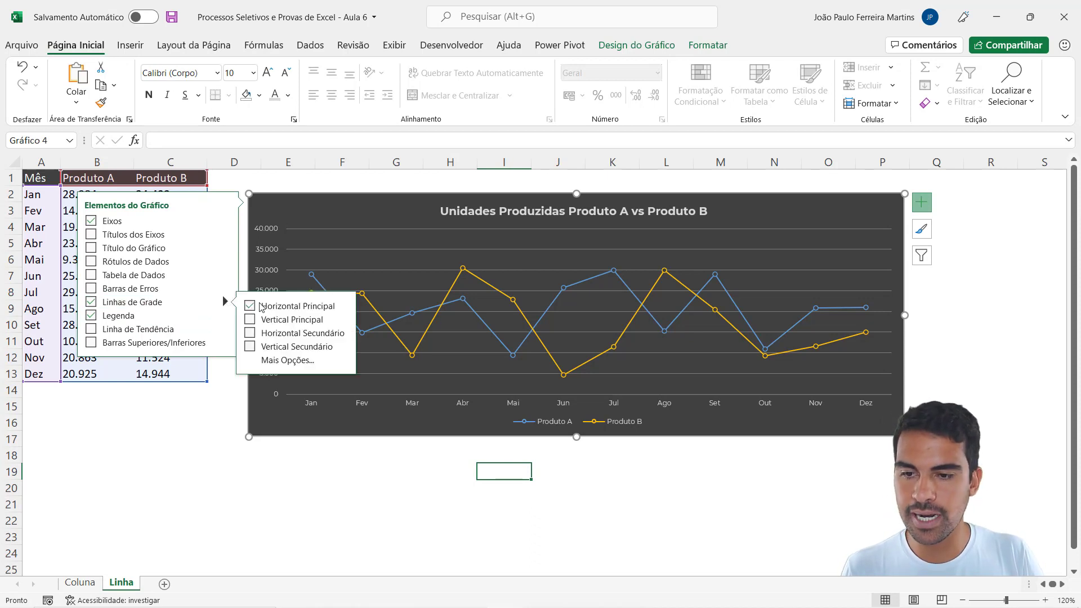
left_click(302, 320)
left_click(340, 503)
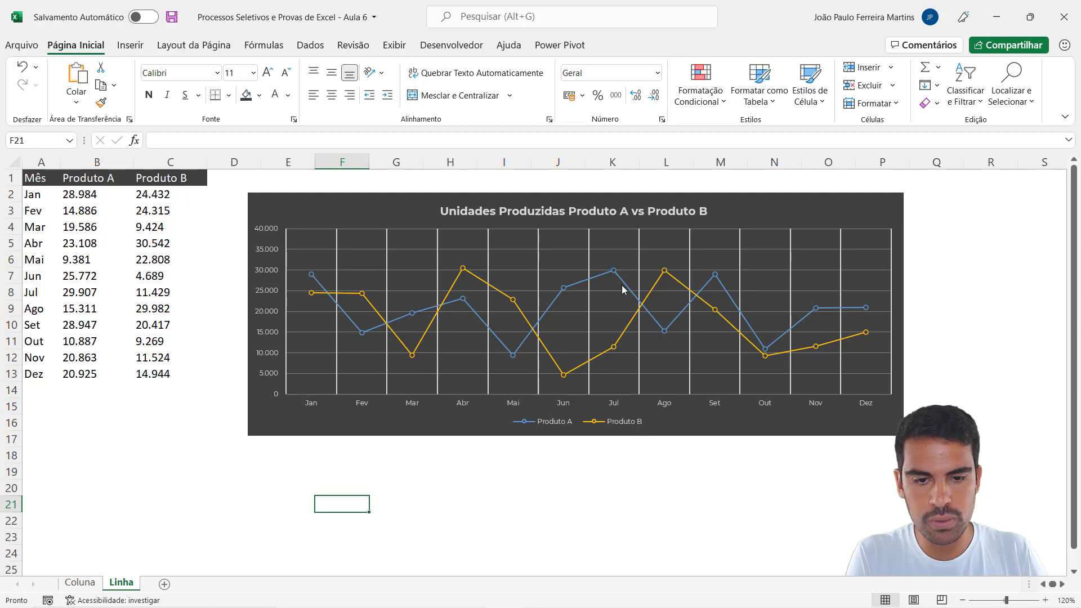
left_click(640, 367)
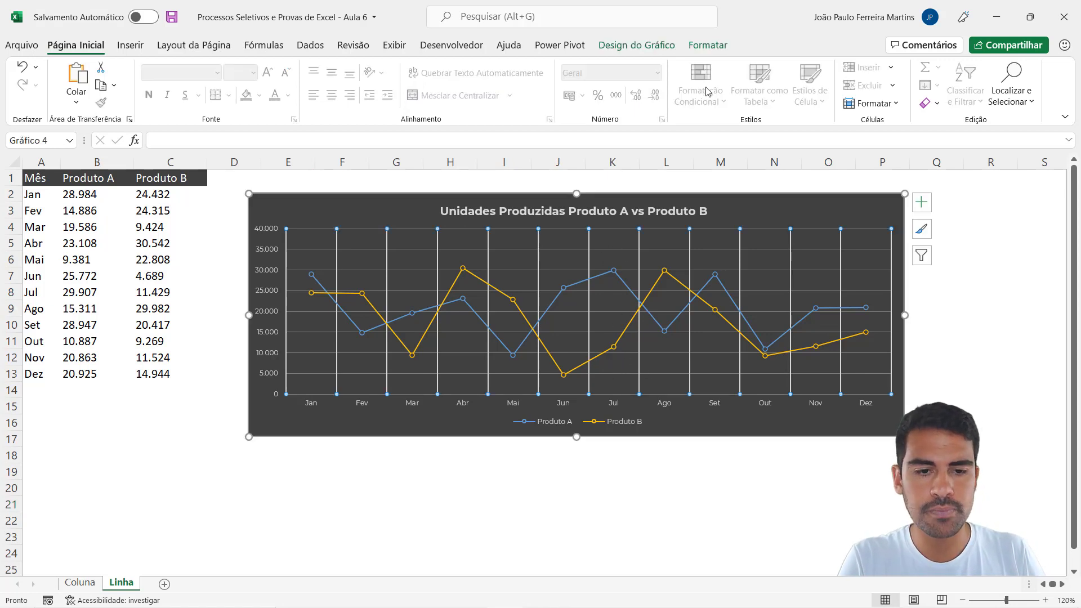
left_click(690, 50)
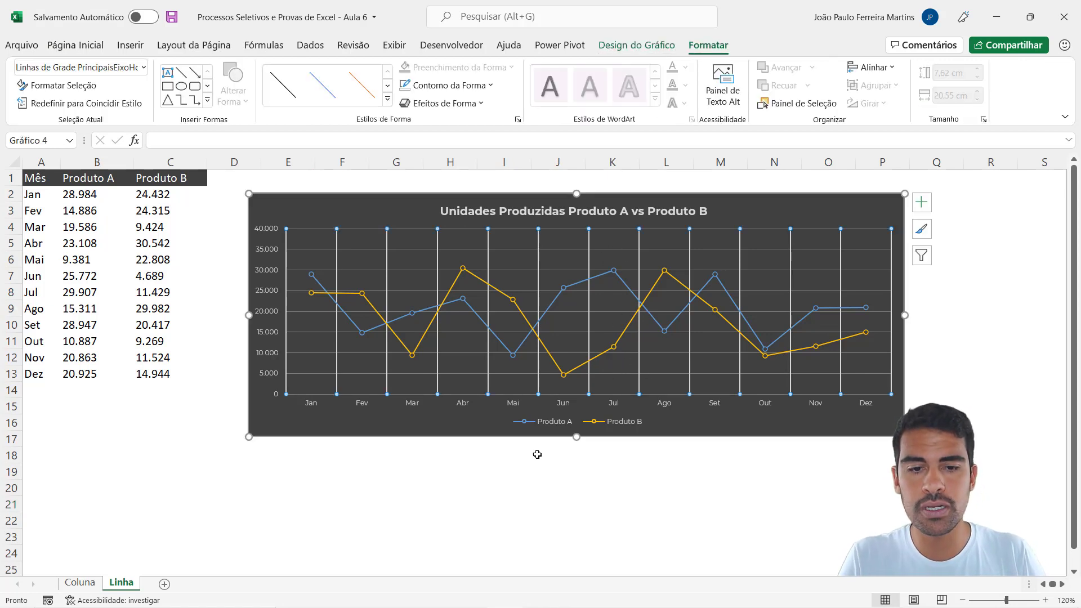
left_click(526, 491)
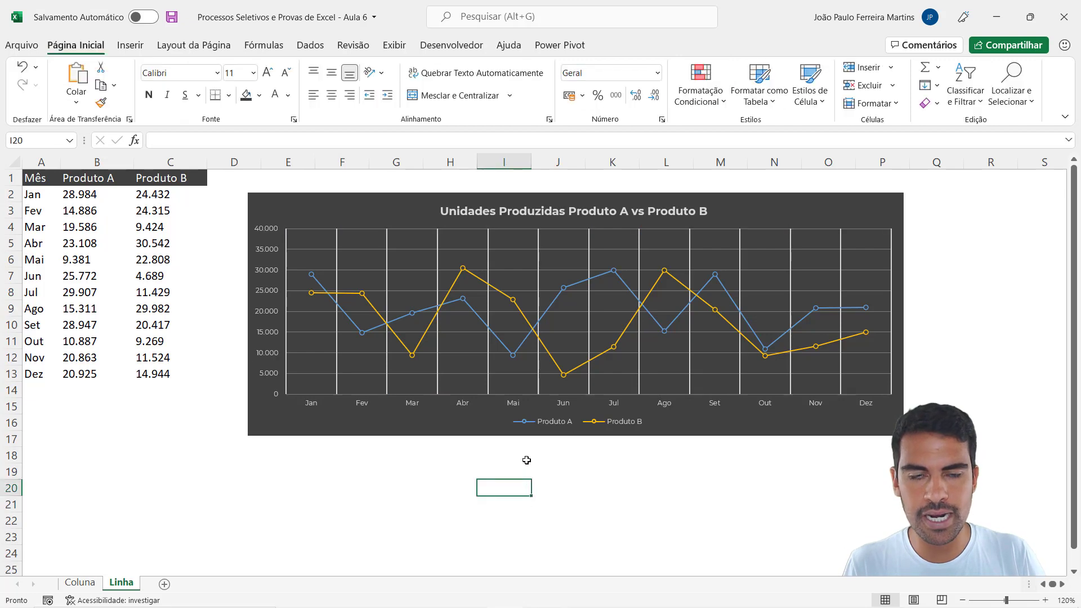
Format the line chart's vertical gridlines with a ¼ pt weight and a dark grey outline colour.
left_click(487, 361)
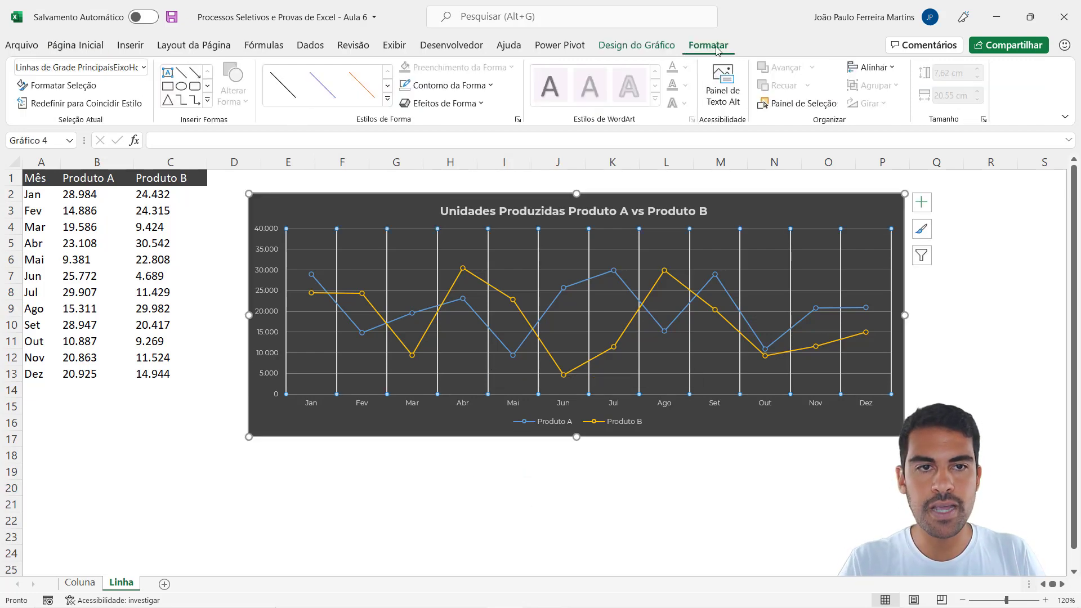
left_click(433, 86)
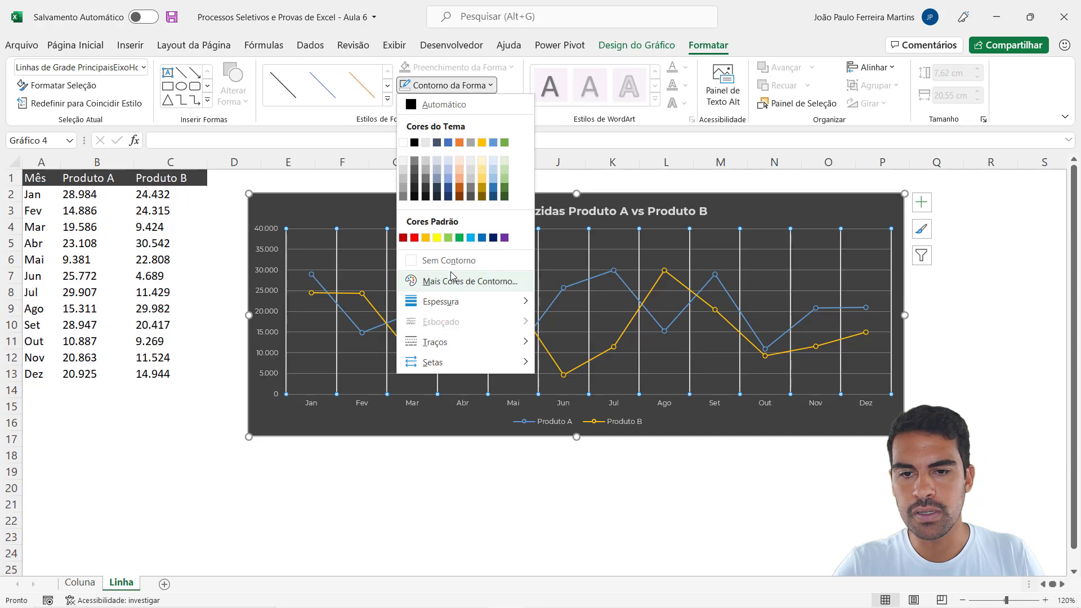
mouse_move(457, 302)
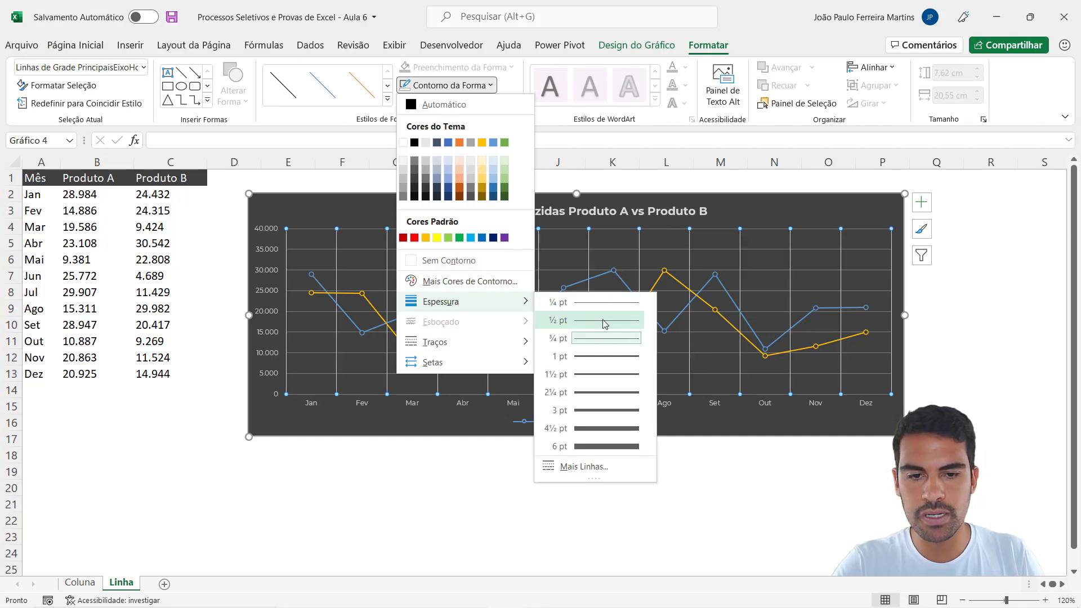
left_click(607, 303)
left_click(479, 87)
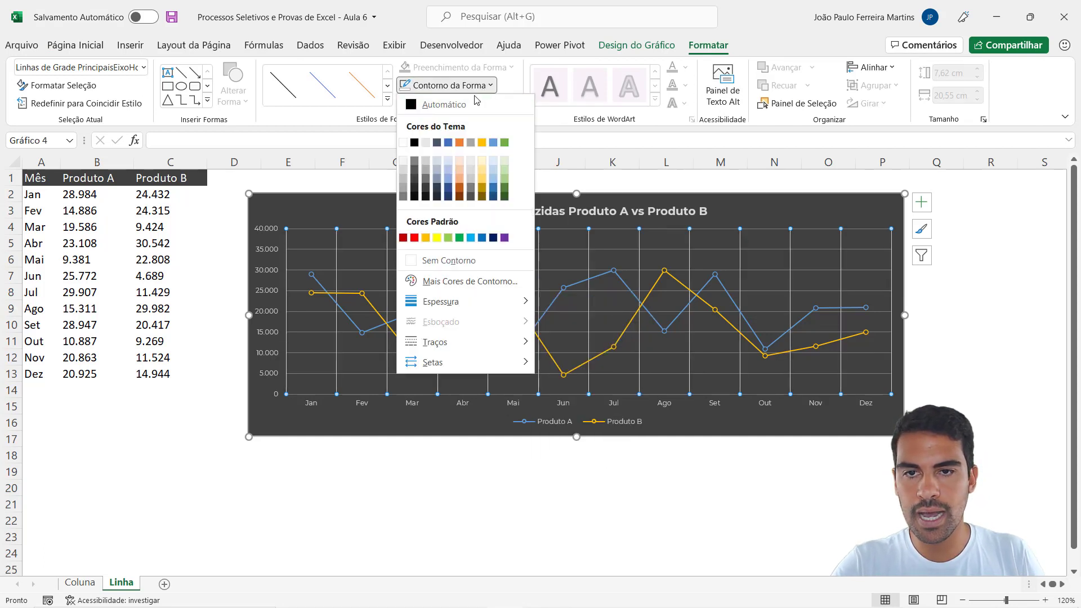
left_click(416, 168)
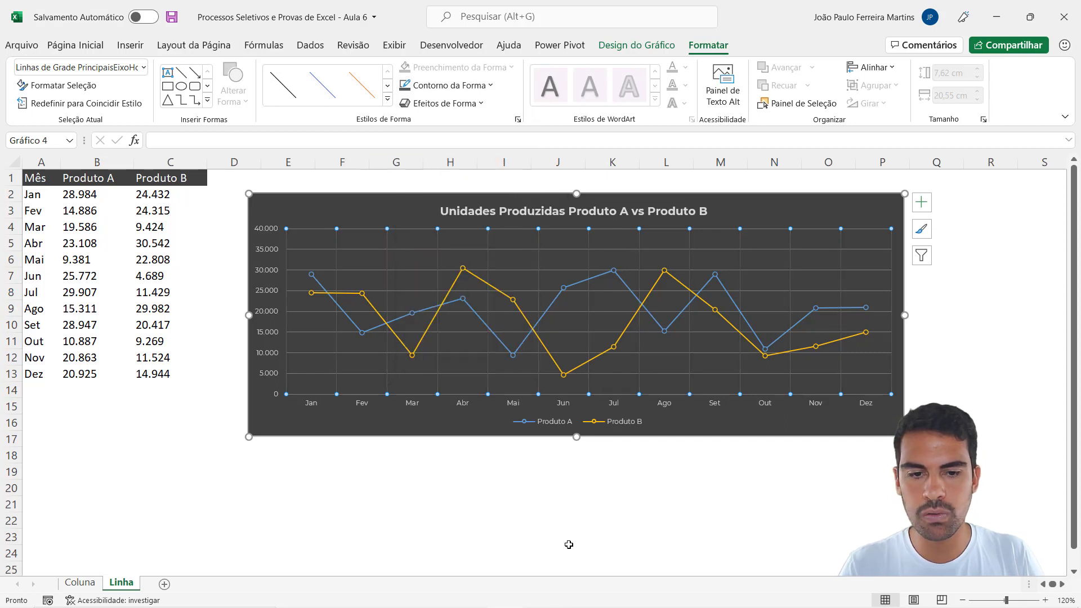
left_click(569, 505)
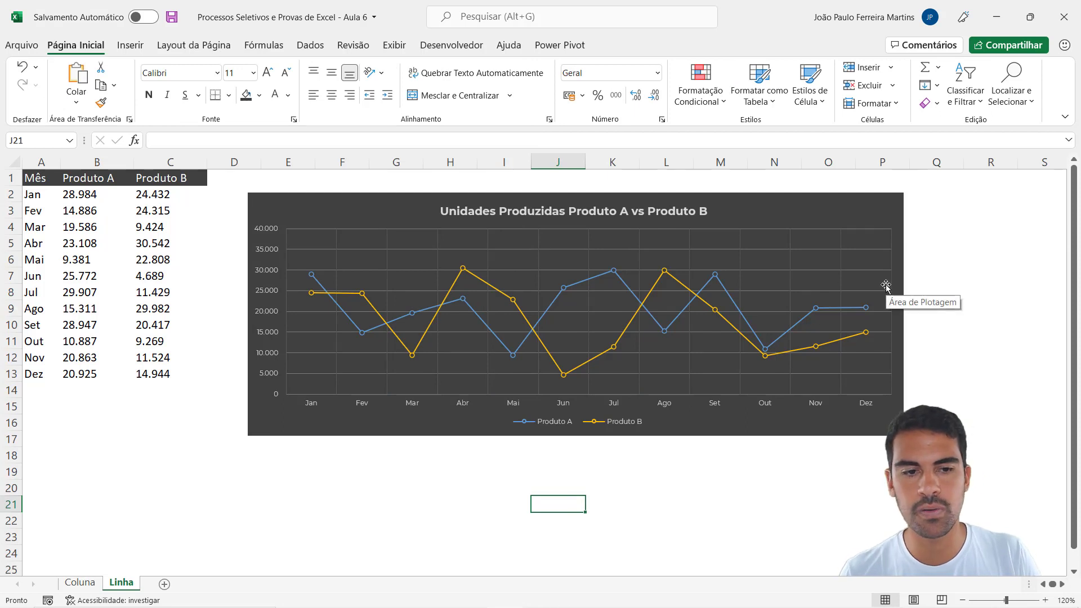
left_click(856, 307)
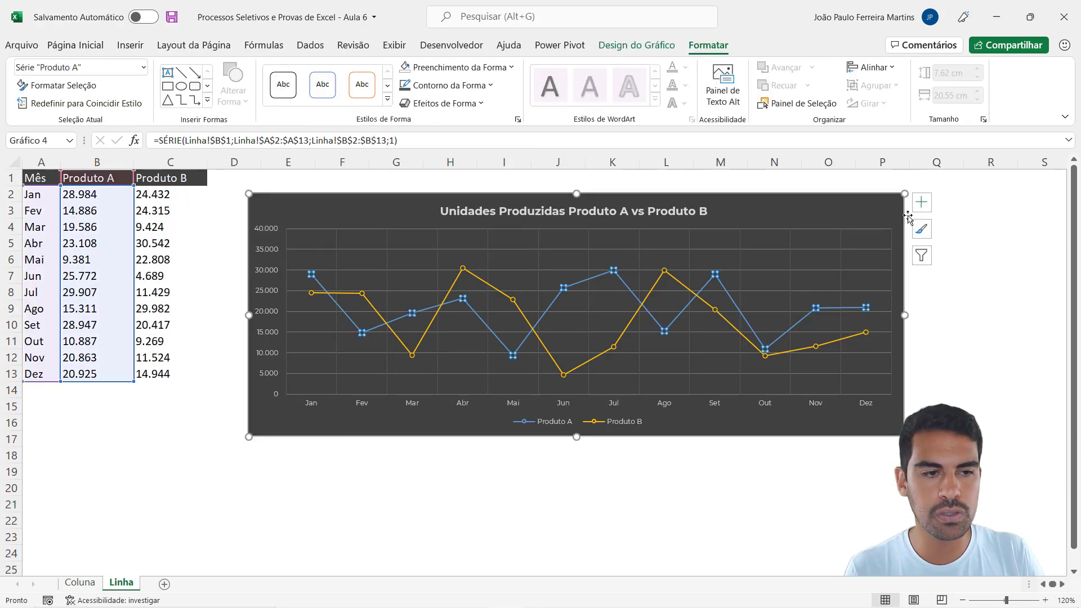
left_click(922, 201)
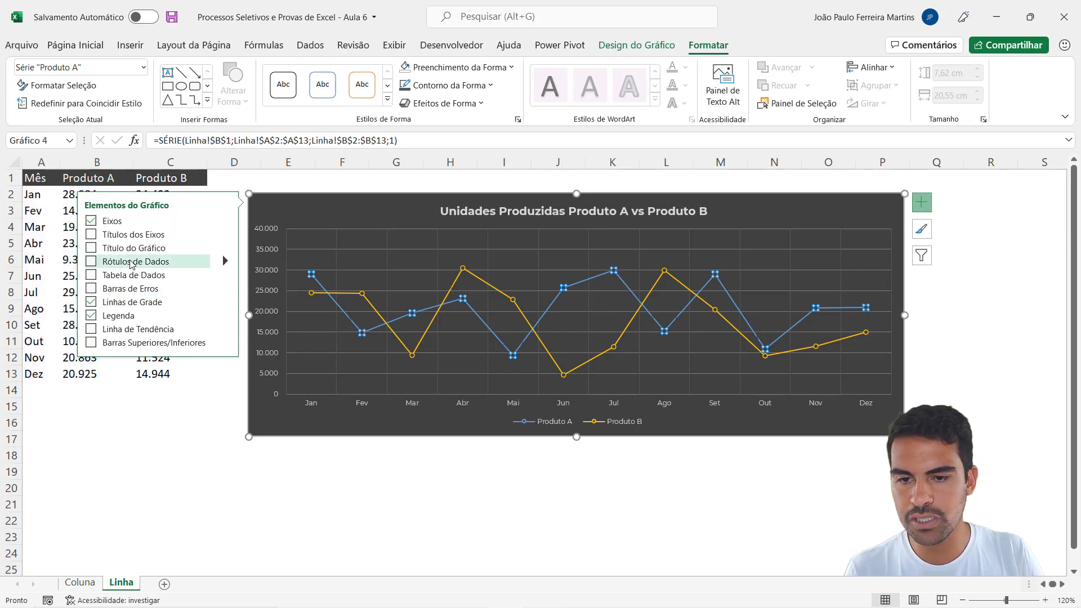
left_click(387, 471)
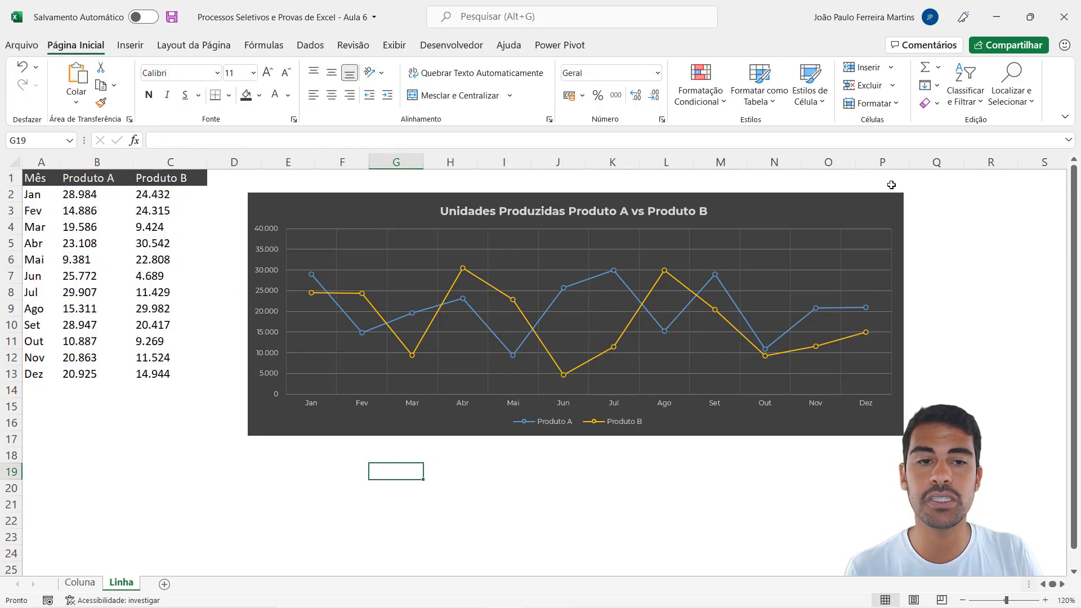
Add up/down bars to the Produto A vs Produto B line chart.
left_click(884, 199)
left_click(922, 201)
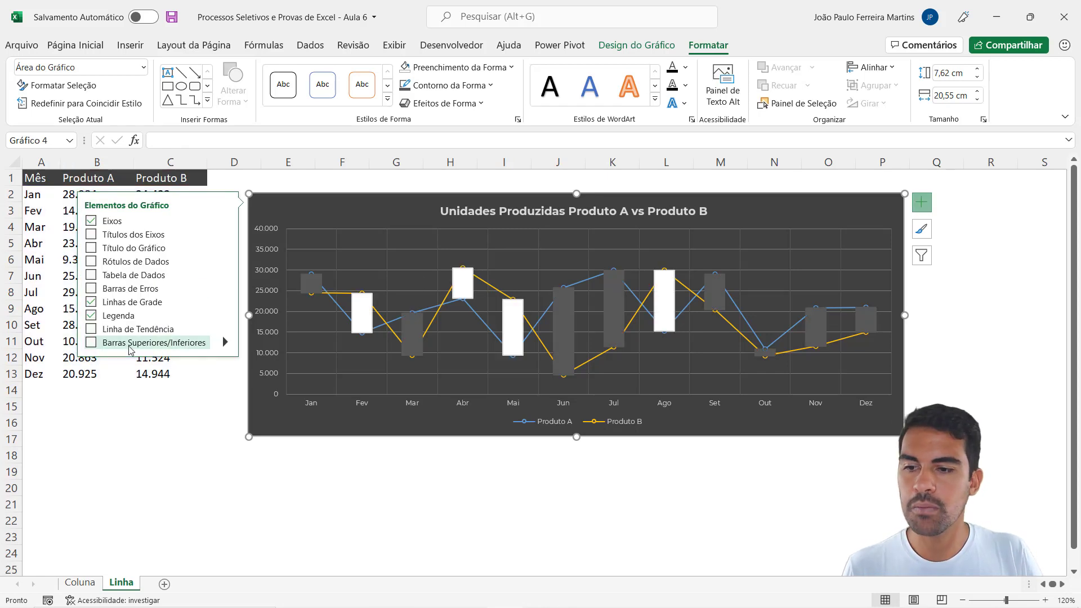
left_click(176, 348)
left_click(381, 471)
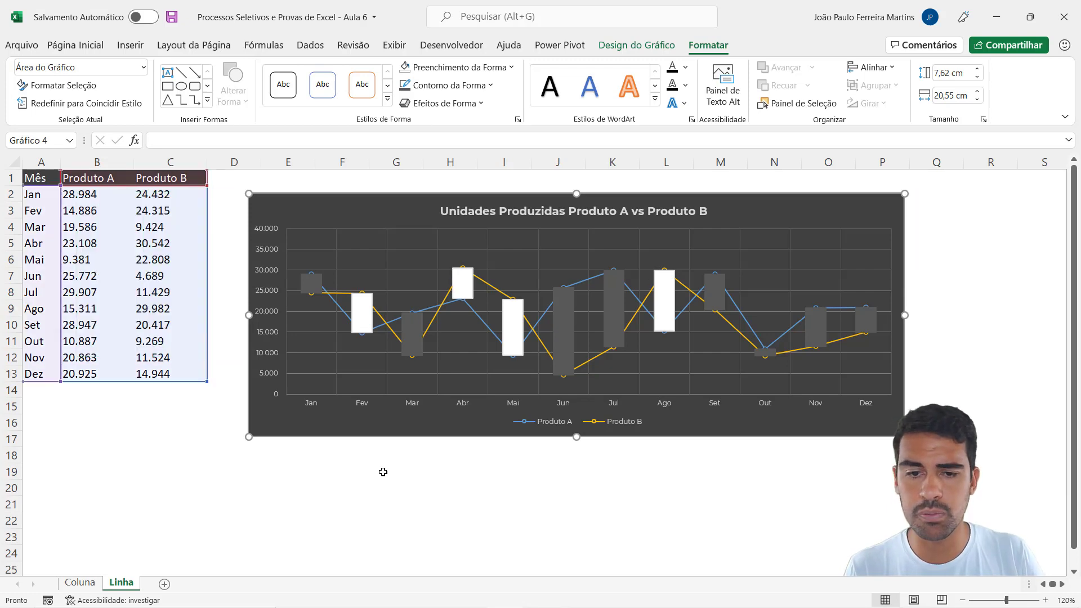
Fill the chart's up bars with light green and its down bars with red.
left_click(514, 329)
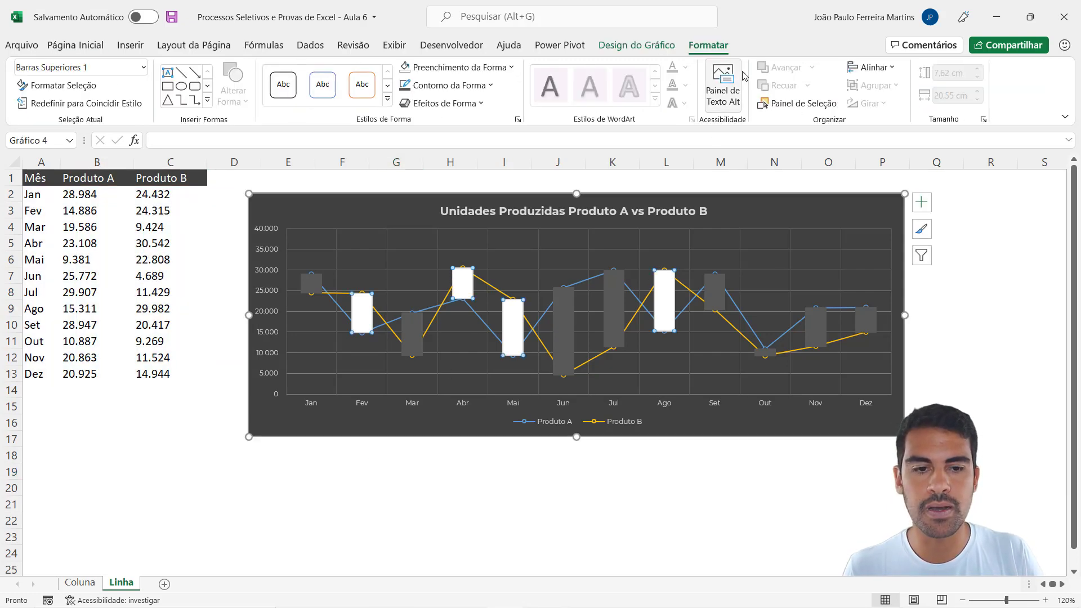
left_click(462, 68)
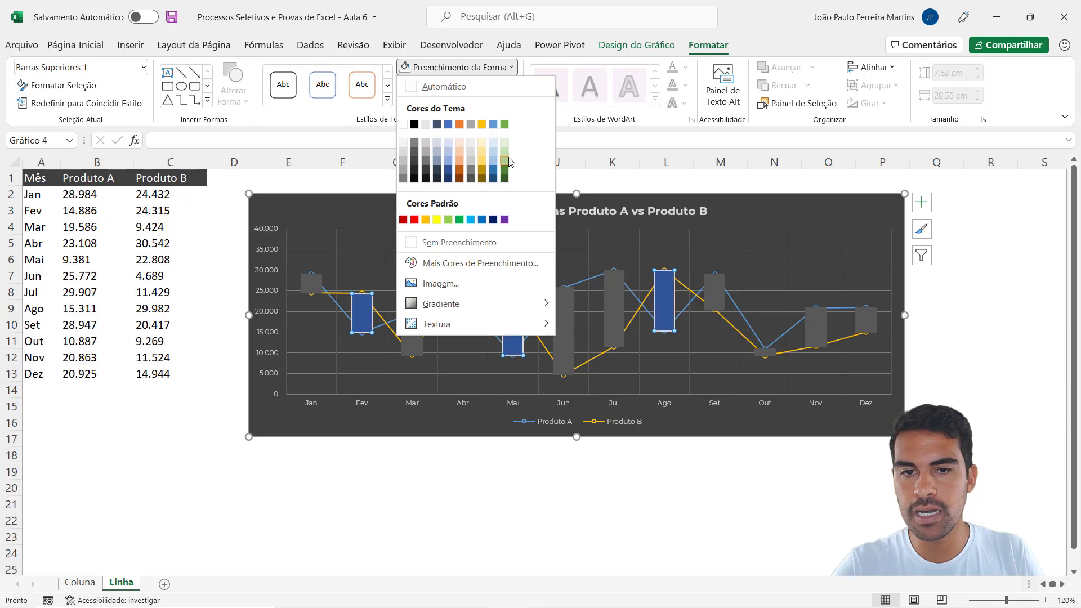
left_click(529, 172)
left_click(614, 302)
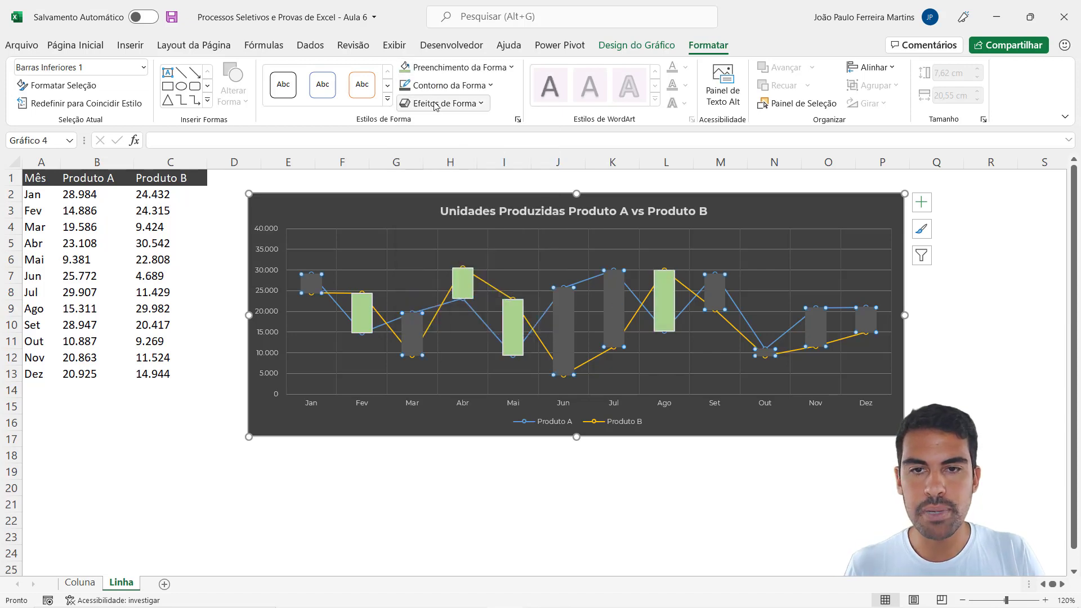
left_click(461, 68)
left_click(414, 220)
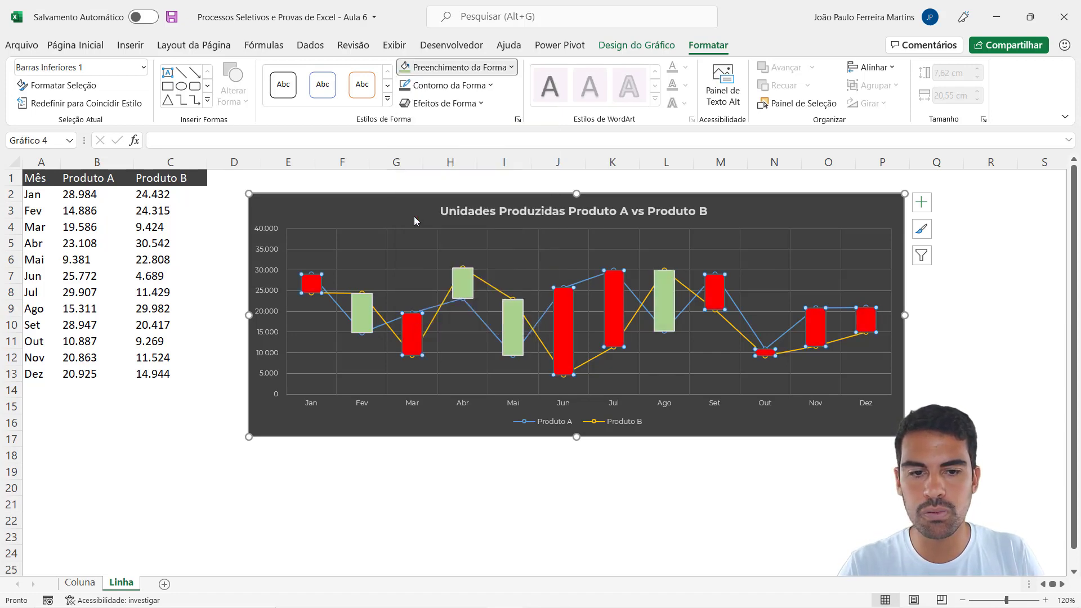
left_click(560, 482)
Delete the up/down bars from the line chart.
left_click(566, 335)
key("Delete")
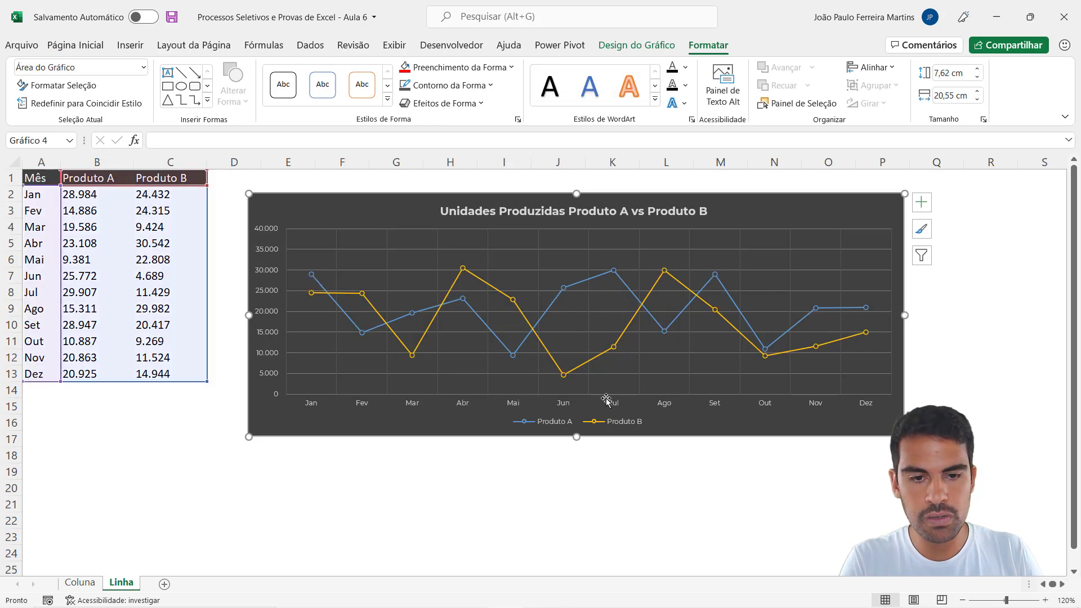
left_click(210, 374)
left_click(918, 197)
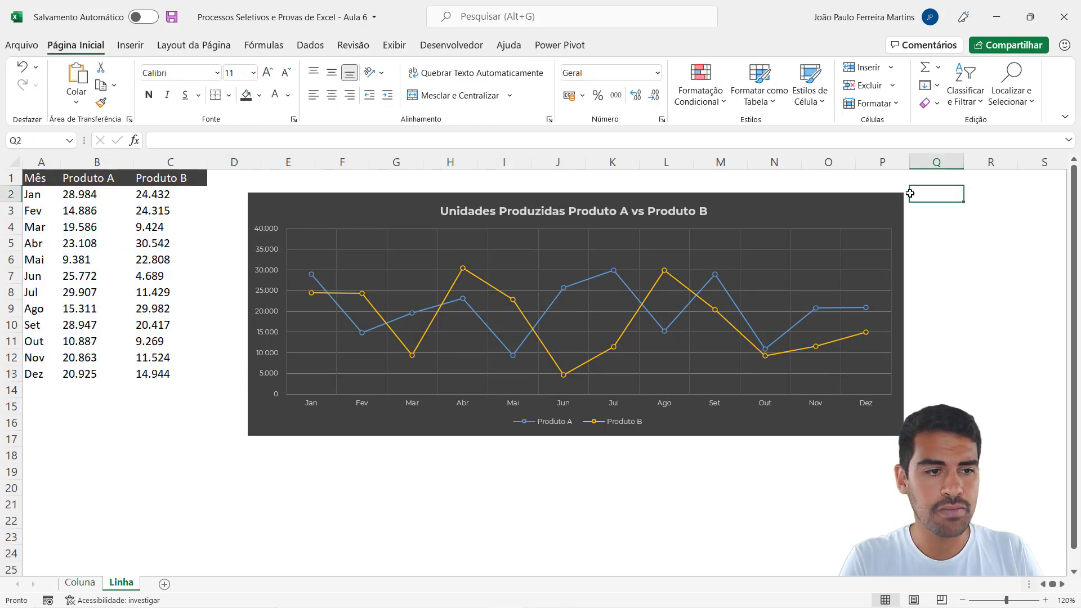
left_click(895, 197)
left_click(922, 203)
key("Escape")
key("Escape")
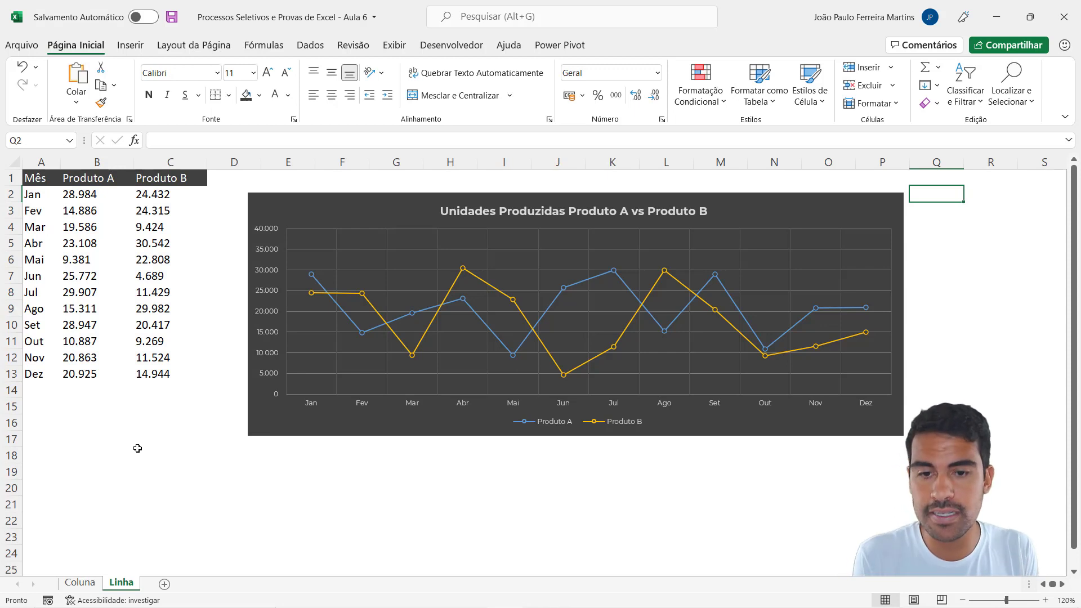
left_click(79, 582)
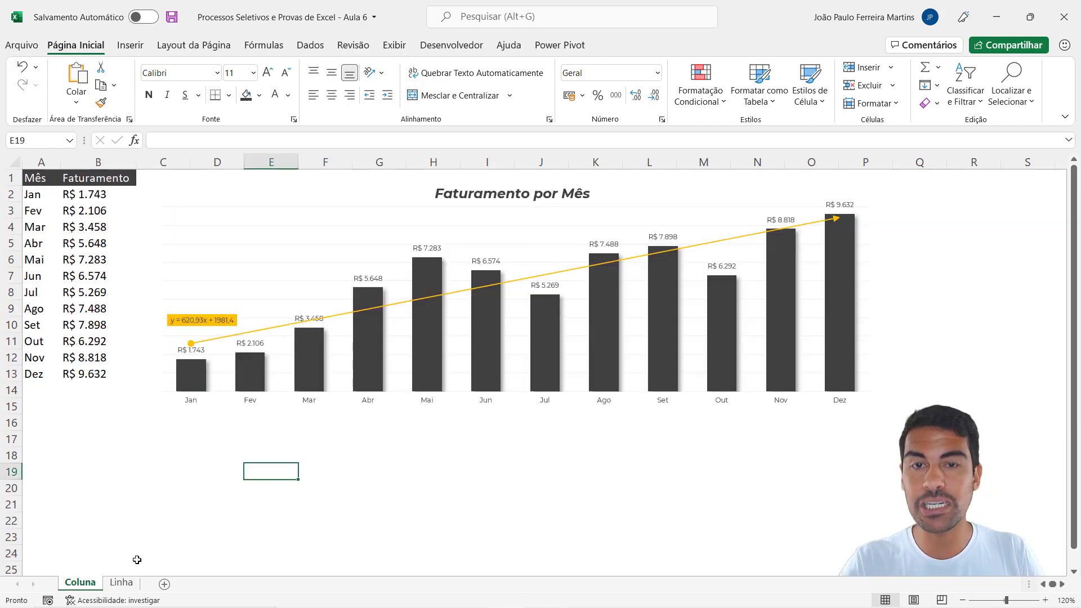
left_click(121, 583)
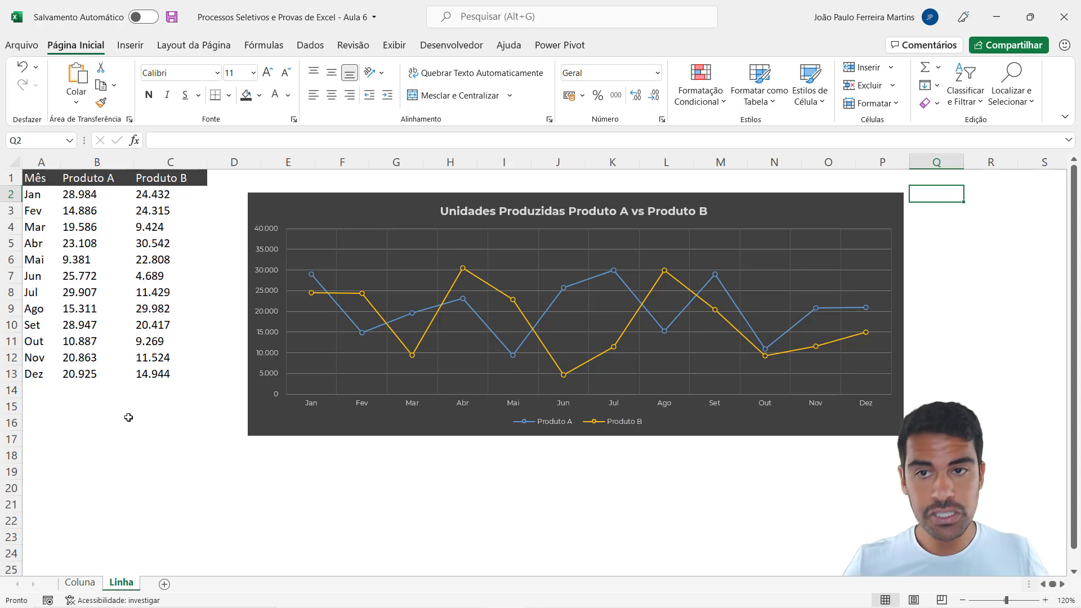
left_click(250, 45)
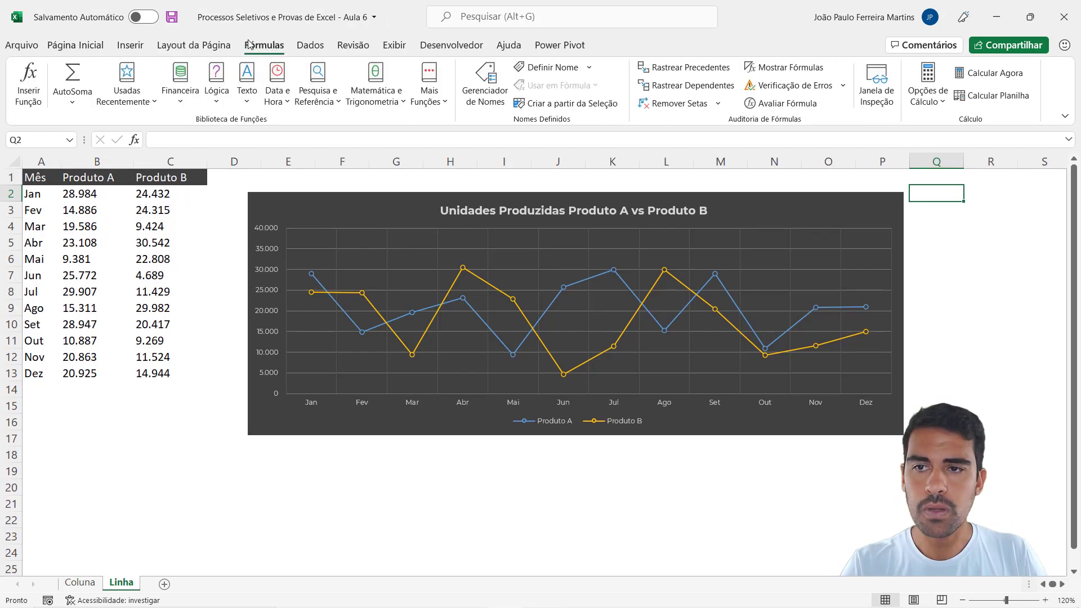
left_click(131, 45)
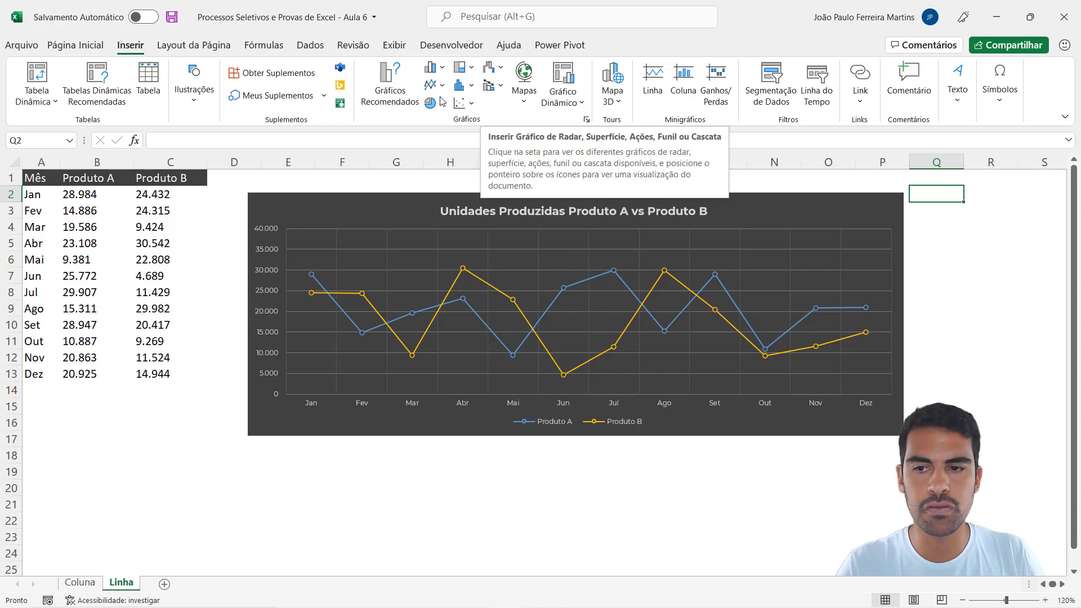
left_click(187, 239)
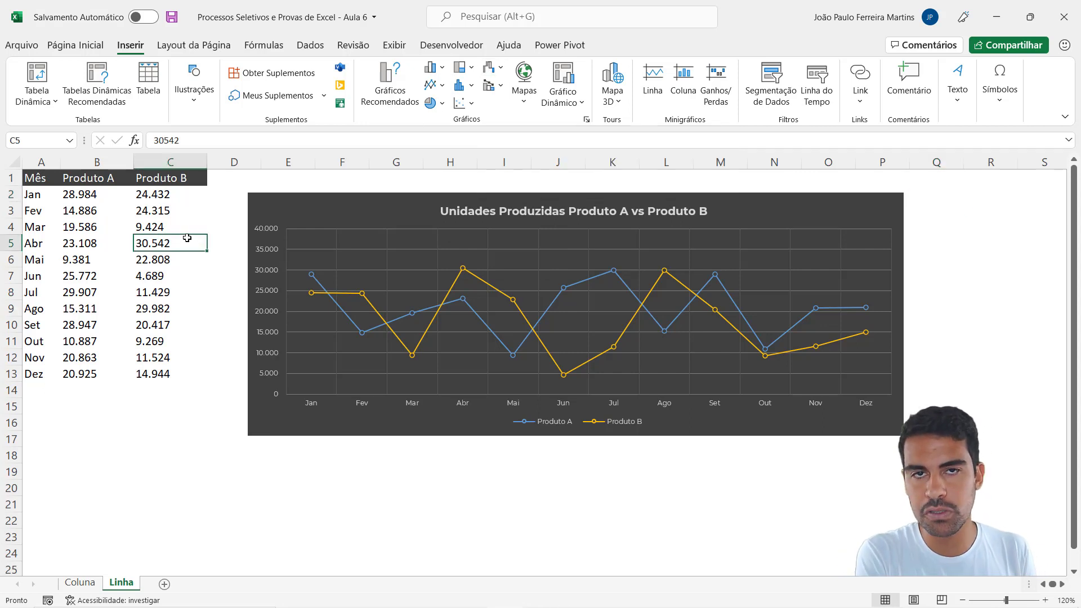